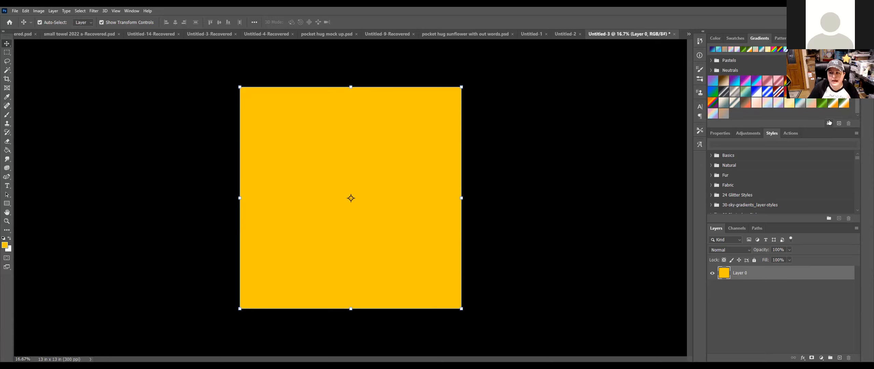
# Step: Fill the canvas with the white knit pattern from the knitt folder, creating Pattern Fill 1
pyautogui.click(783, 39)
pyautogui.scroll(-5, 779, 96)
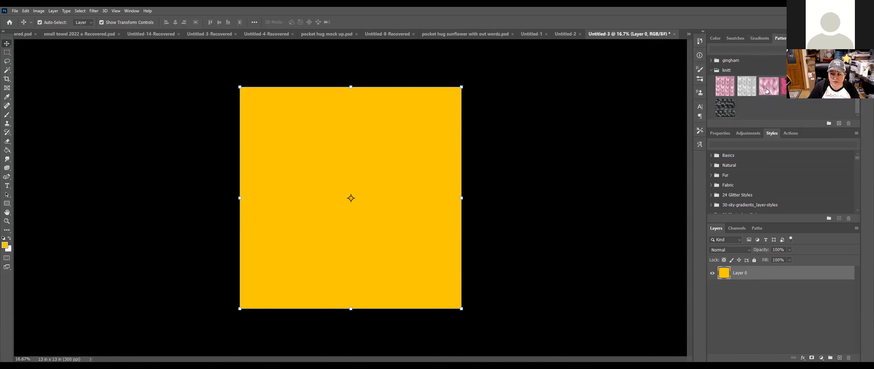
pyautogui.moveTo(751, 88); pyautogui.dragTo(434, 187)
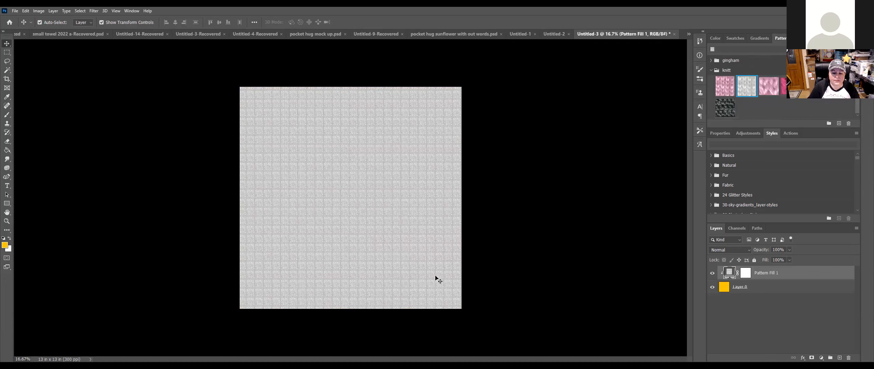
pyautogui.hotkey('ctrl', '-')
pyautogui.hotkey('ctrl', '-')
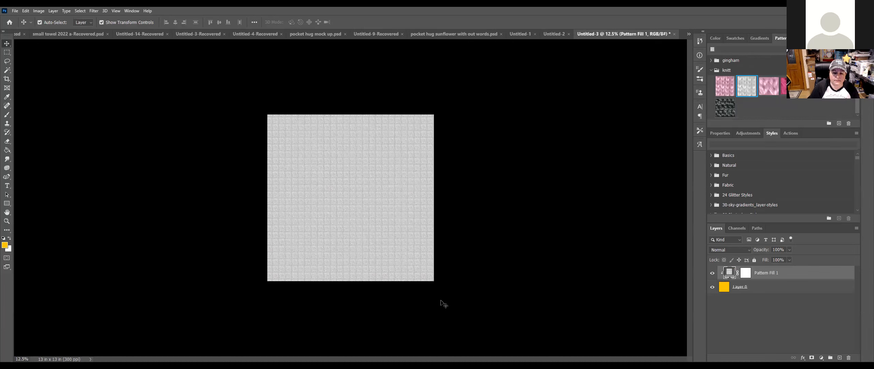
pyautogui.hotkey('ctrl', '+')
pyautogui.hotkey('ctrl', '+')
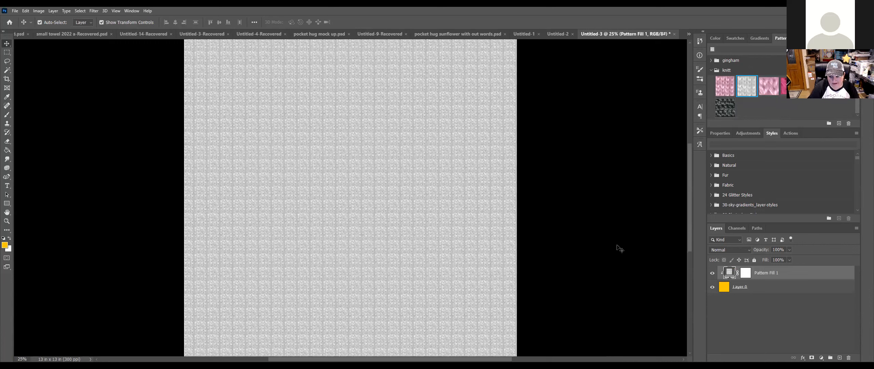
# Step: Set Pattern Fill 1's knit pattern scale to 221% at a 0° angle
pyautogui.doubleClick(730, 277)
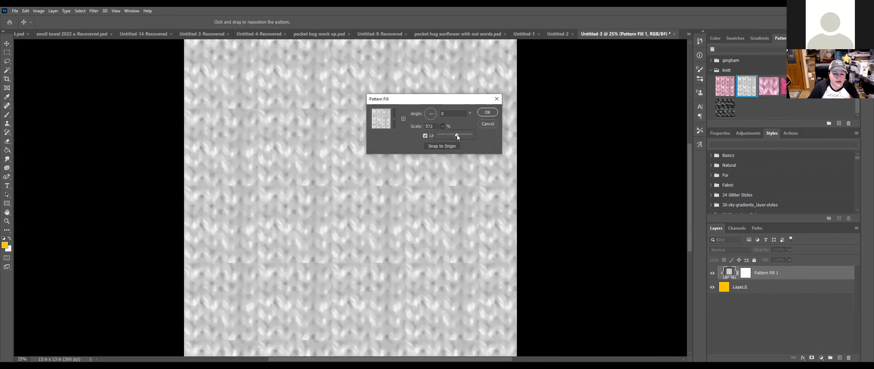
pyautogui.moveTo(452, 134); pyautogui.dragTo(446, 134)
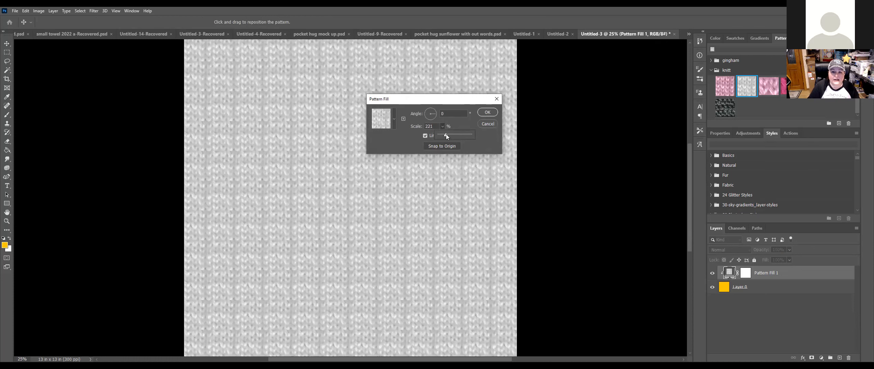
pyautogui.click(486, 112)
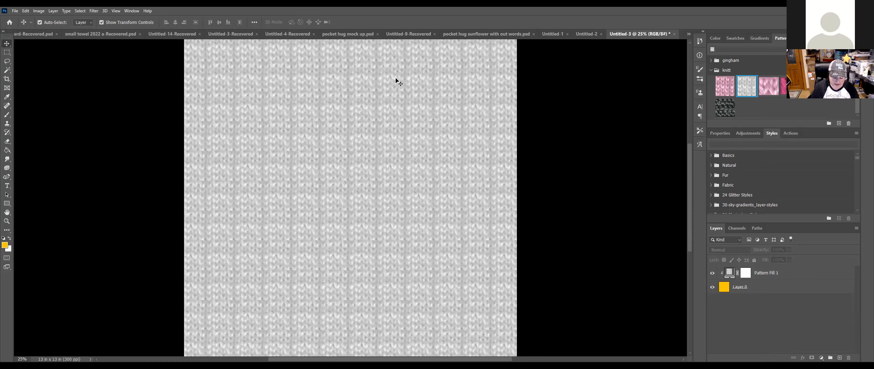
pyautogui.hotkey('ctrl', '-')
pyautogui.hotkey('ctrl', '-')
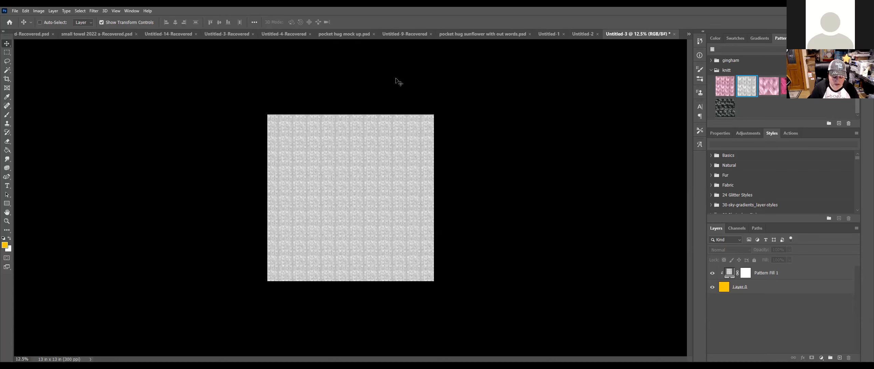
pyautogui.hotkey('ctrl', '+')
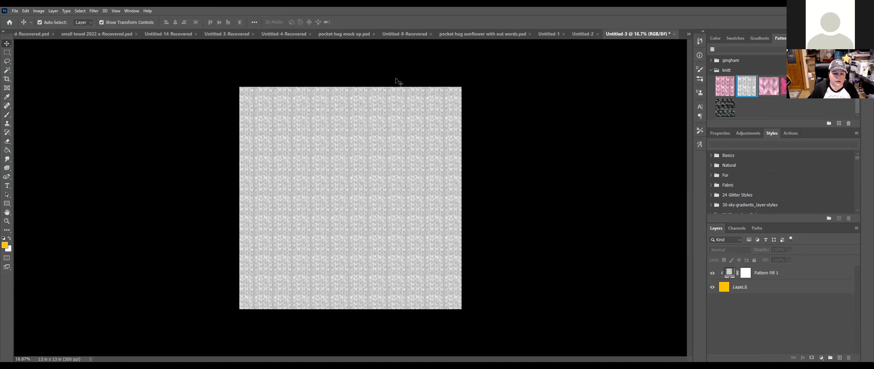
pyautogui.click(132, 11)
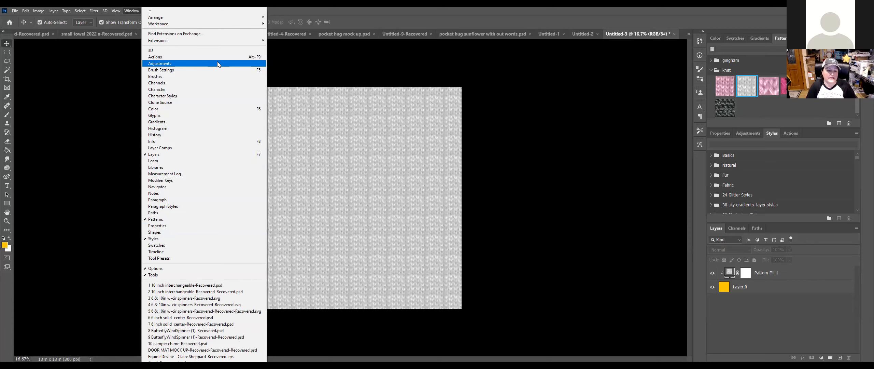
pyautogui.moveTo(218, 24)
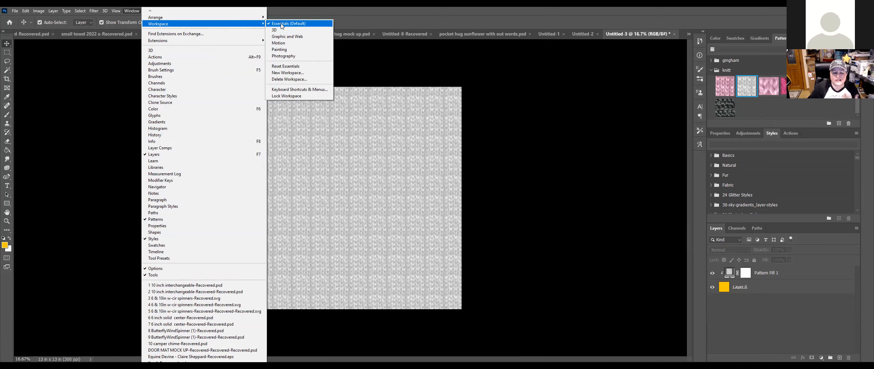
pyautogui.click(102, 52)
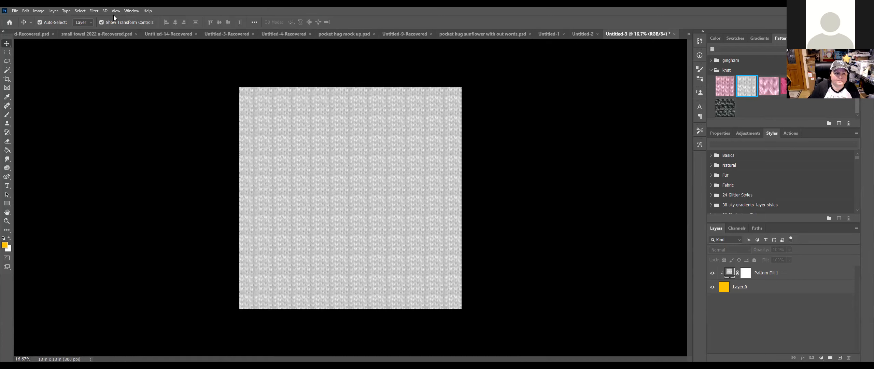
pyautogui.click(115, 11)
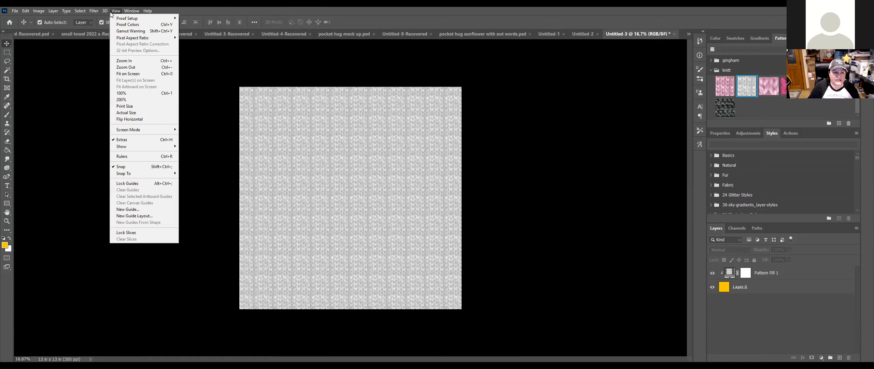
pyautogui.click(97, 11)
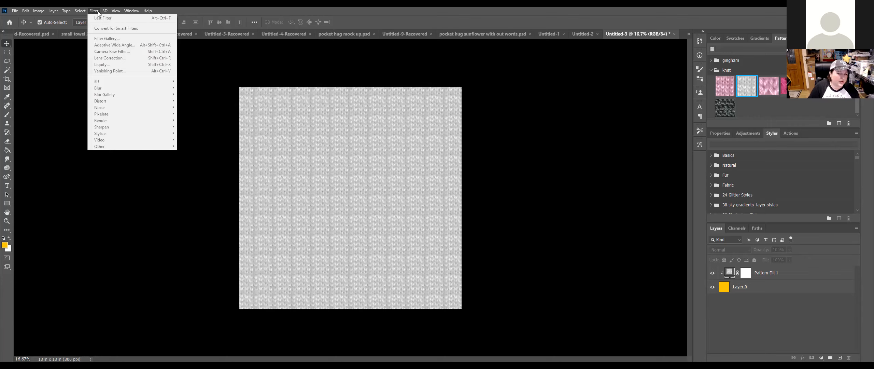
pyautogui.click(82, 11)
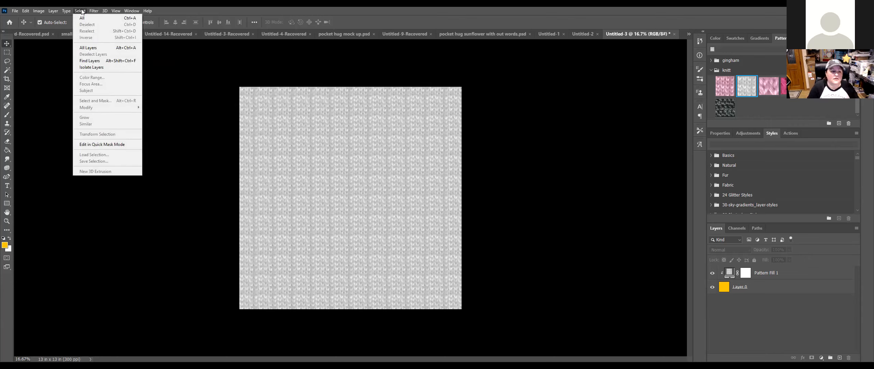
pyautogui.moveTo(70, 12)
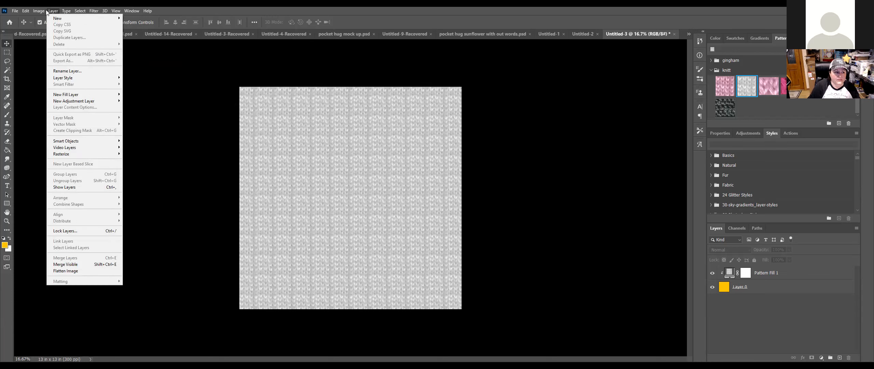
pyautogui.moveTo(17, 11)
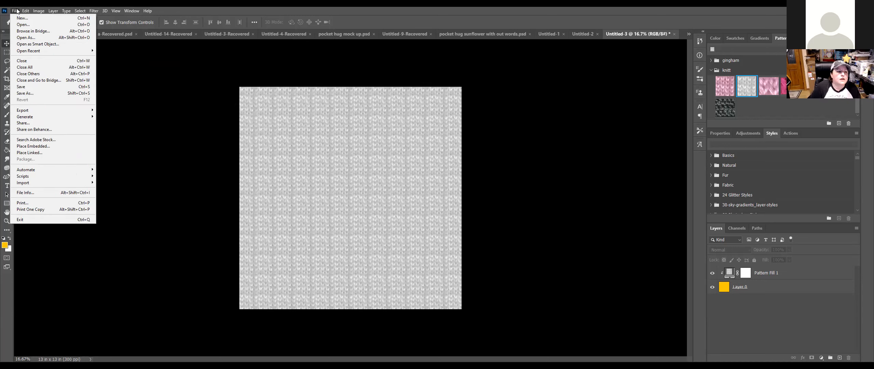
pyautogui.click(182, 93)
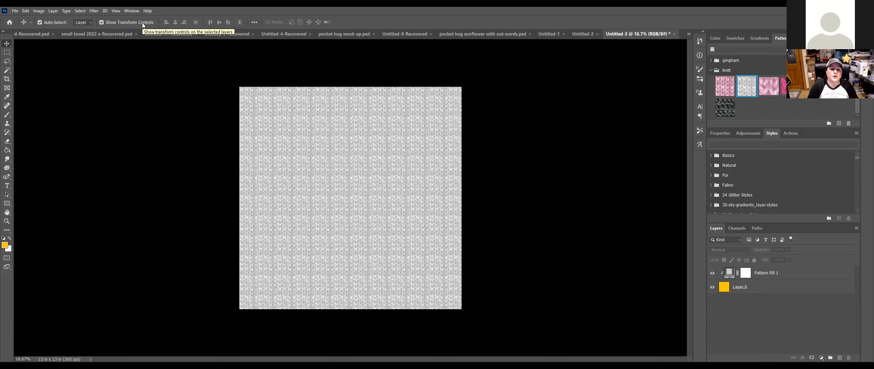
# Step: Undo a slight 101.54% widening of Layer 0, then delete the Pattern Fill 1 layer
pyautogui.click(337, 148)
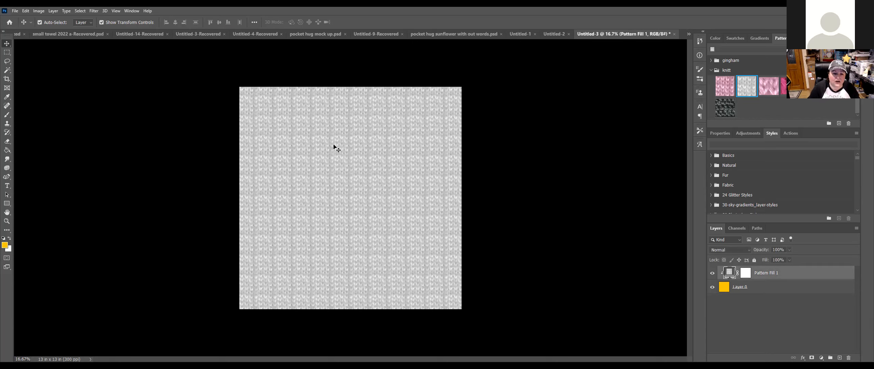
pyautogui.click(752, 286)
pyautogui.click(451, 97)
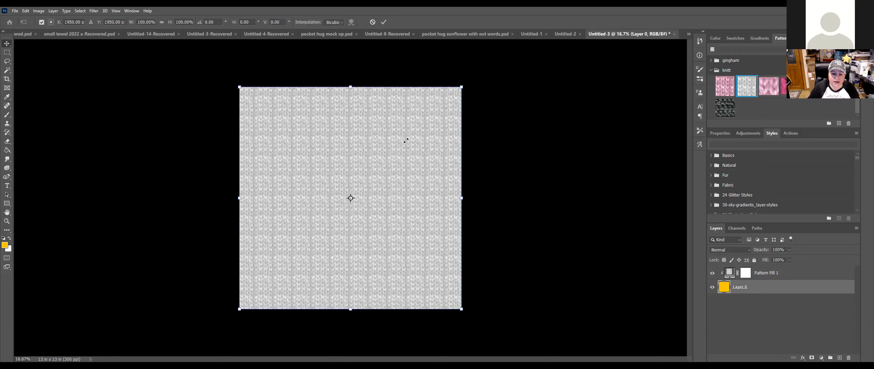
pyautogui.moveTo(462, 86); pyautogui.dragTo(466, 86)
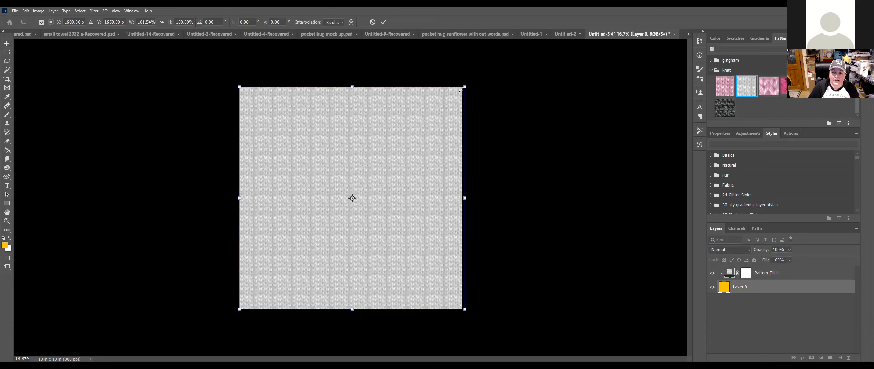
pyautogui.hotkey('ctrl', 'z')
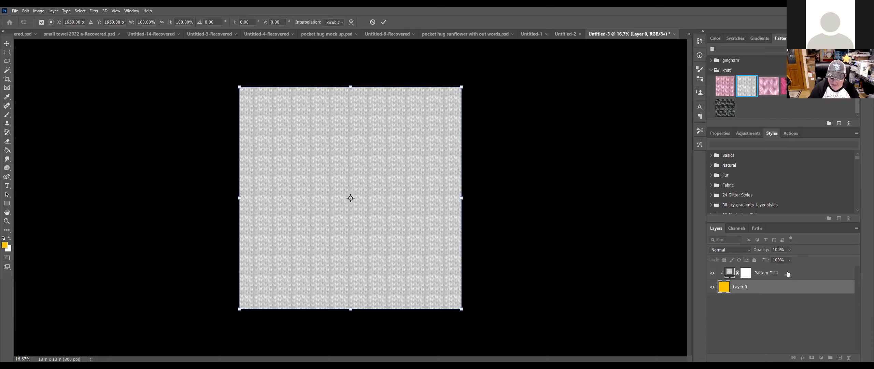
pyautogui.click(788, 274)
pyautogui.press('Delete')
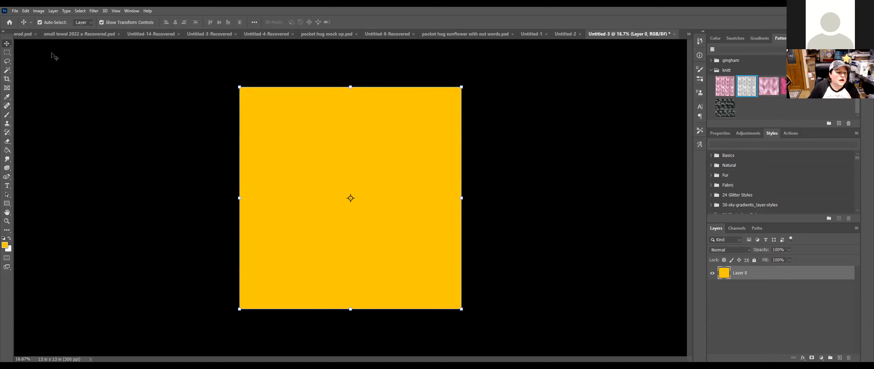
# Step: Set the foreground colour to the light blue swatch #b1eef7
pyautogui.click(5, 245)
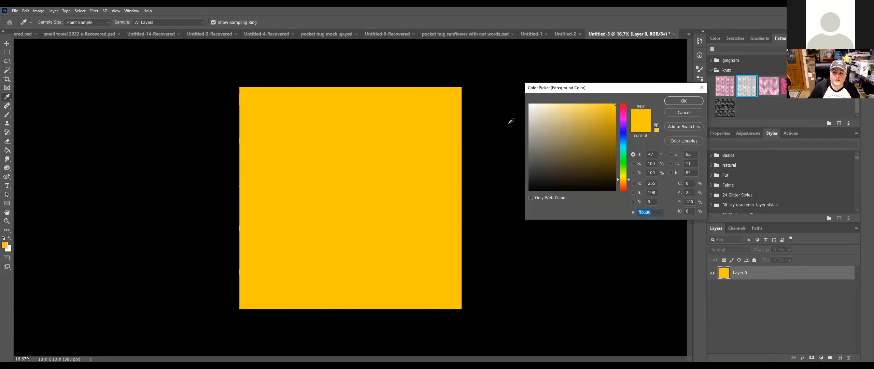
pyautogui.click(735, 38)
pyautogui.click(757, 49)
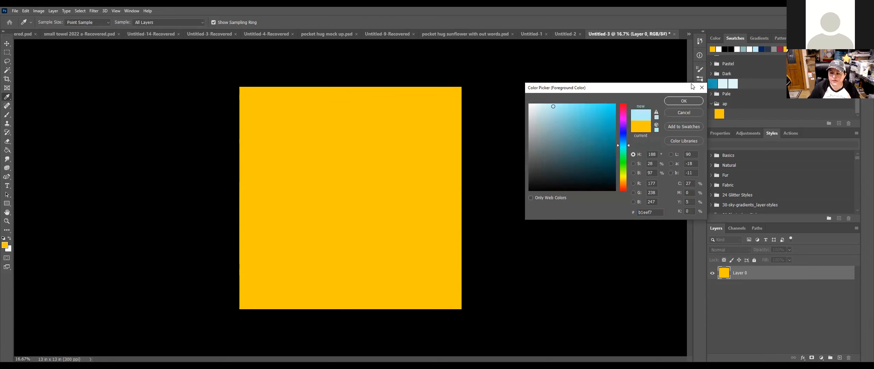
pyautogui.moveTo(691, 85); pyautogui.dragTo(678, 226)
pyautogui.click(677, 239)
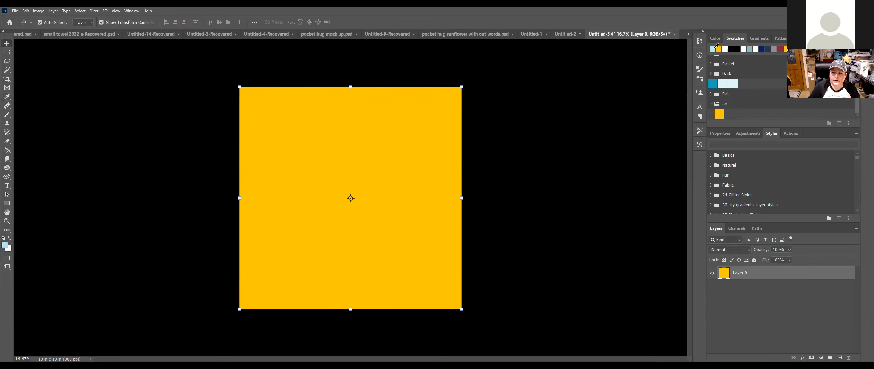
# Step: Fill the 13 x 13 in yellow square with light blue using the Paint Bucket
pyautogui.click(720, 133)
pyautogui.scroll(-1, 746, 172)
pyautogui.click(6, 150)
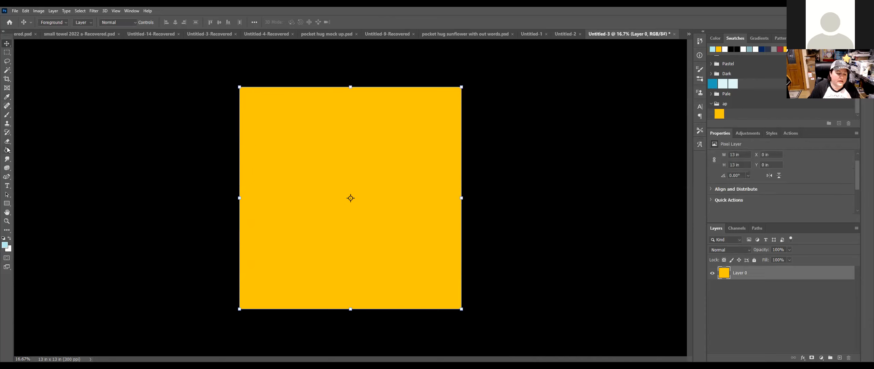
pyautogui.click(241, 160)
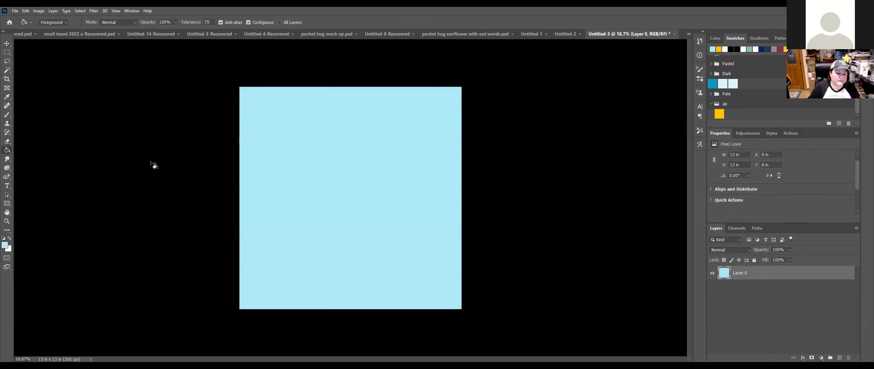
pyautogui.click(6, 44)
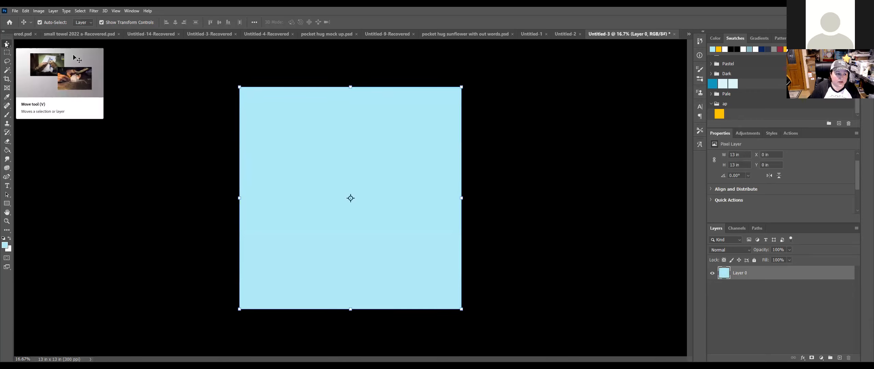
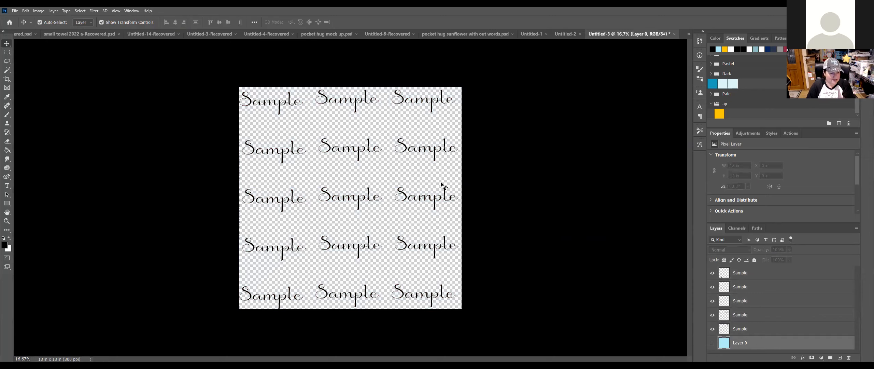
# Step: Define a brush preset named 'sample watermark' from the tiled Sample text grid
pyautogui.click(25, 12)
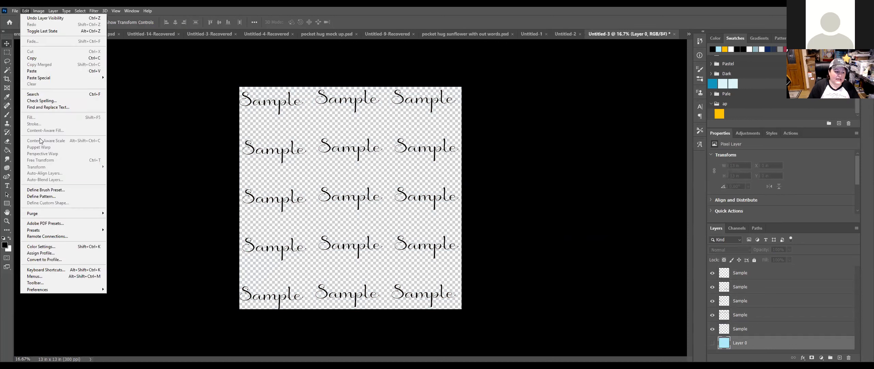
pyautogui.click(50, 190)
pyautogui.write('sa')
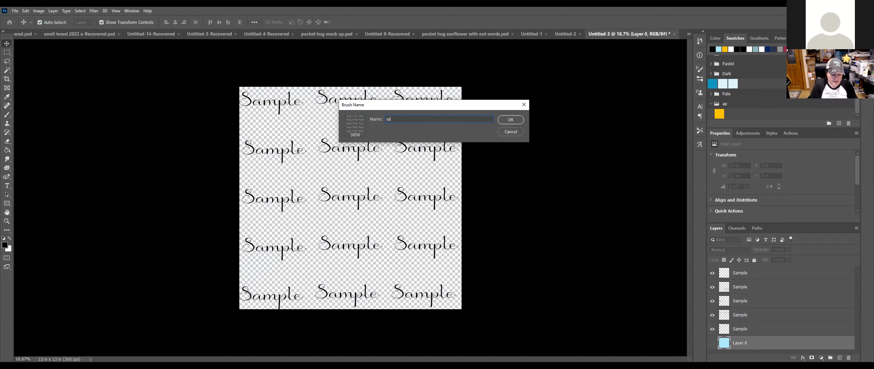
pyautogui.write('mple watermark')
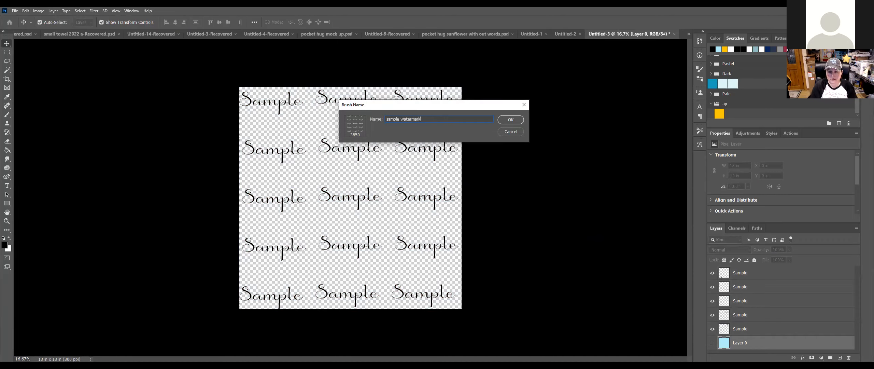
pyautogui.click(511, 119)
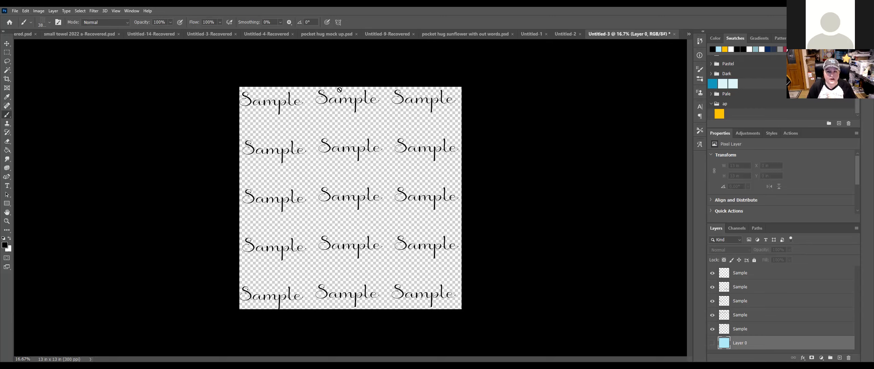
# Step: Select the five Sample text layers and delete them, leaving only Layer 0
pyautogui.click(6, 44)
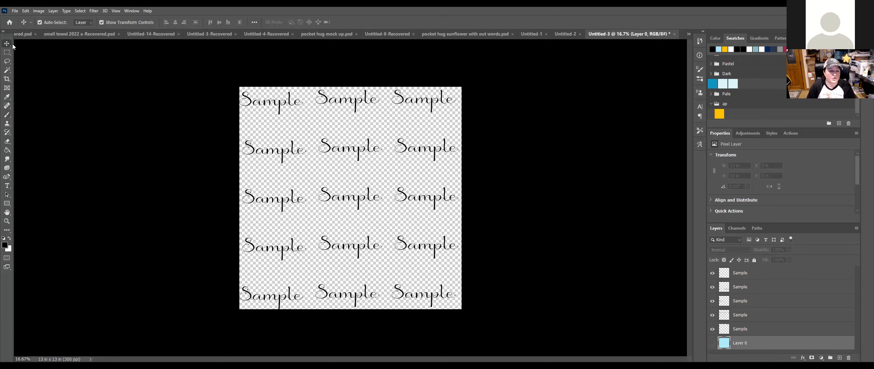
pyautogui.click(398, 98)
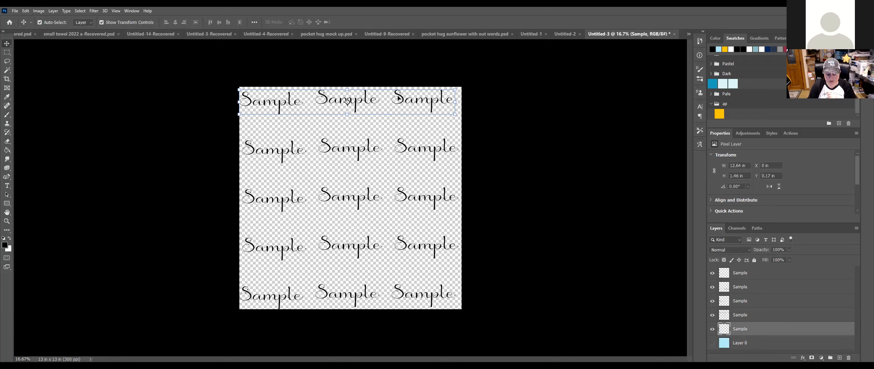
pyautogui.click(801, 275)
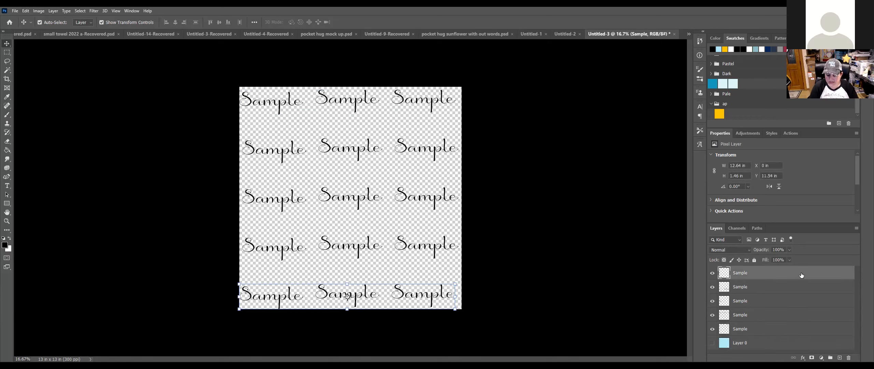
pyautogui.press('Delete')
pyautogui.press('Delete')
pyautogui.press('Delete')
pyautogui.press('Delete')
pyautogui.press('Delete')
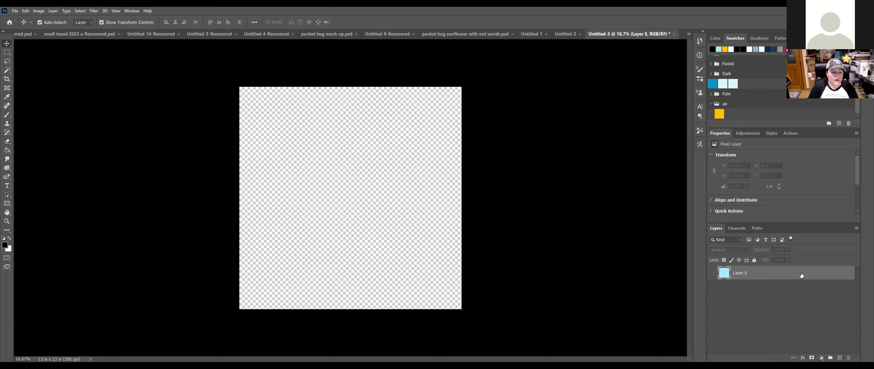
# Step: Add a new layer and place 'sassy subber logo 2022' as an embedded image on the canvas
pyautogui.click(839, 357)
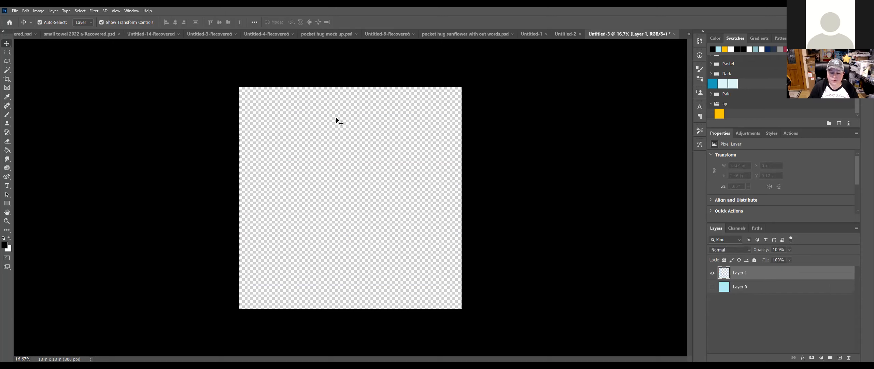
pyautogui.click(15, 11)
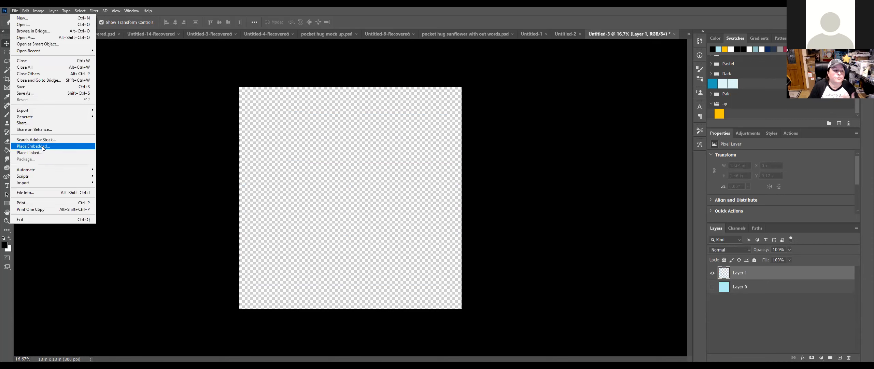
pyautogui.click(43, 146)
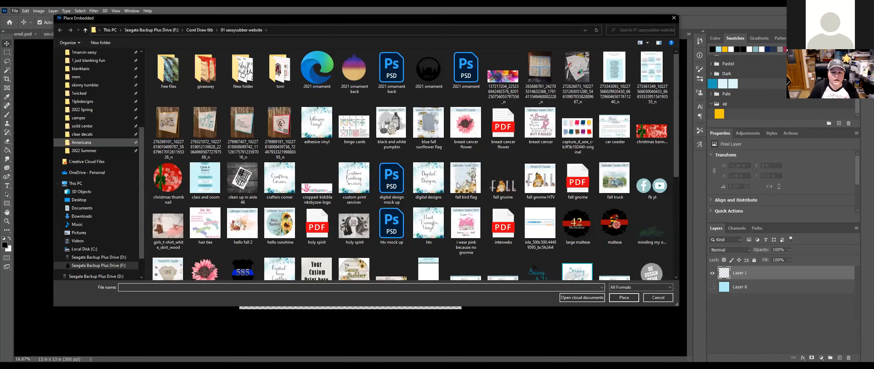
pyautogui.scroll(-5, 424, 198)
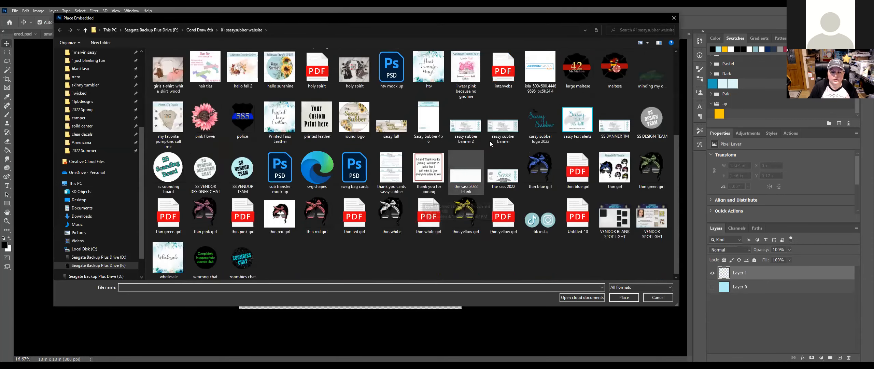
pyautogui.click(529, 120)
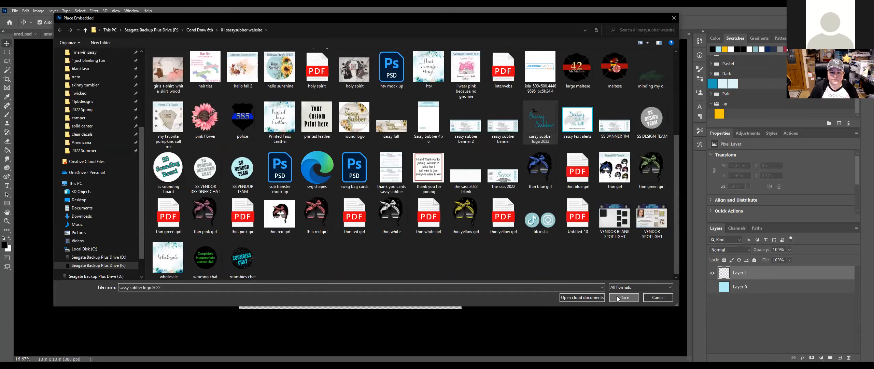
pyautogui.click(623, 297)
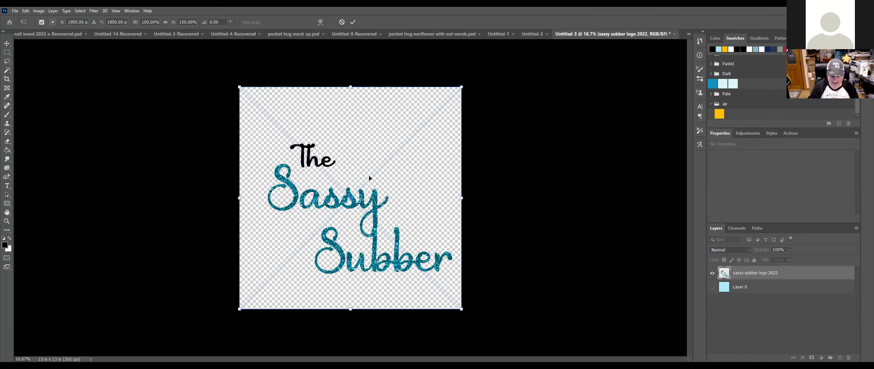
pyautogui.press('Return')
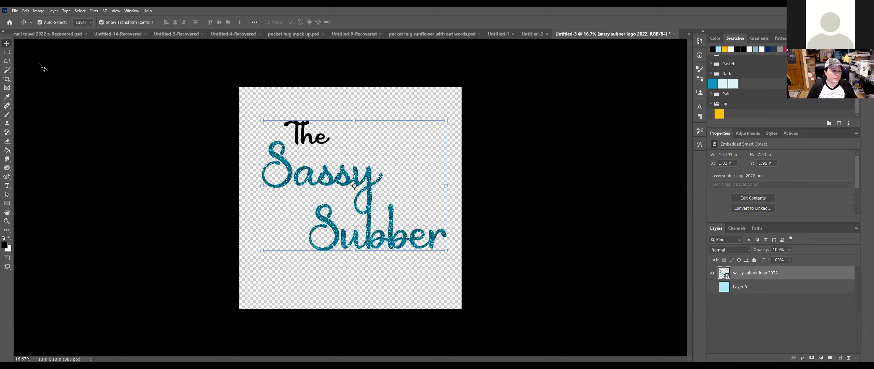
# Step: Save the logo as a brush preset named 'ss', then delete the logo layer
pyautogui.click(25, 11)
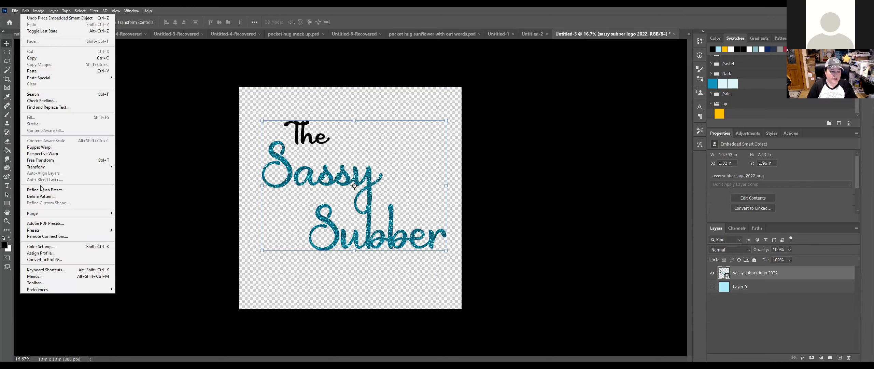
pyautogui.click(41, 189)
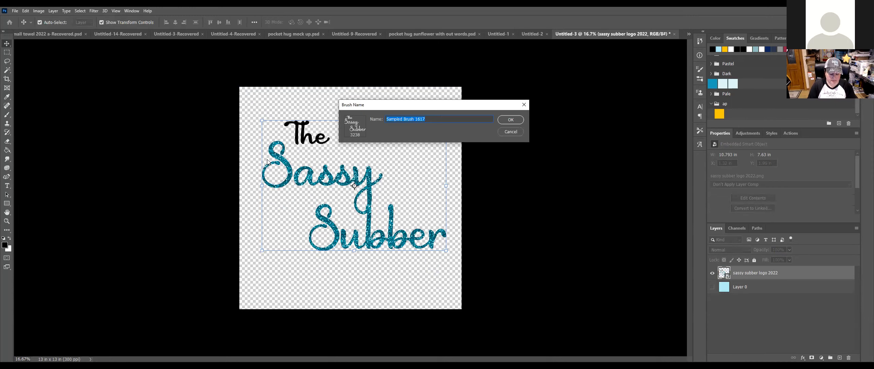
pyautogui.write('ss')
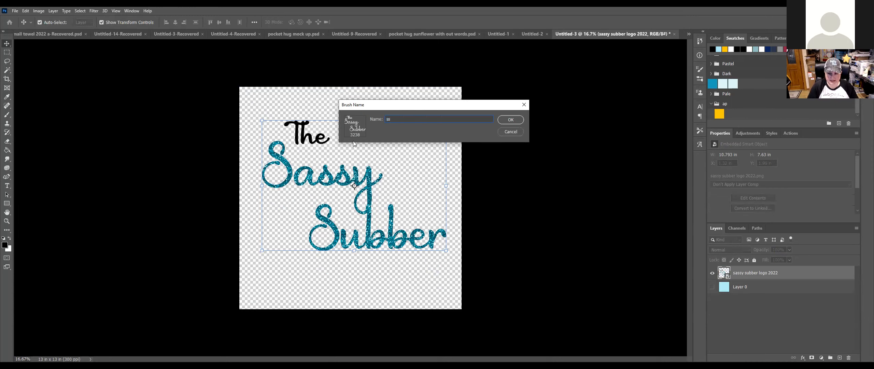
pyautogui.click(508, 122)
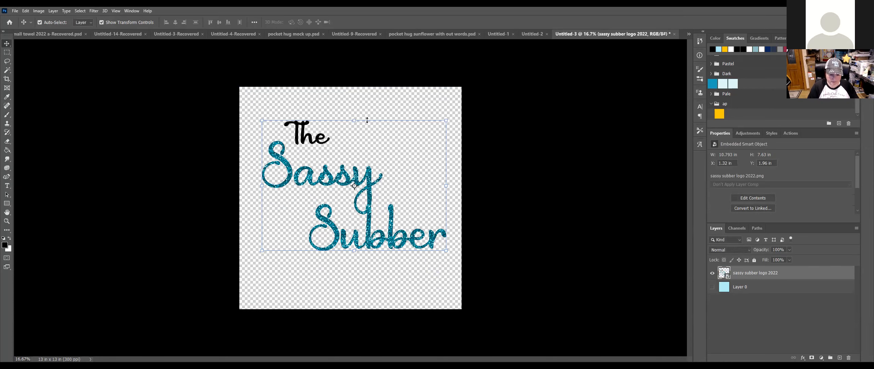
pyautogui.press('Delete')
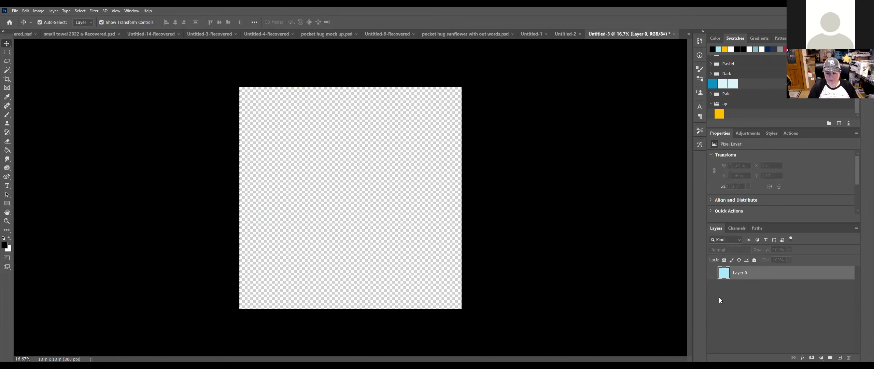
# Step: Add a new empty layer and make Layer 0's light blue fill visible
pyautogui.click(839, 357)
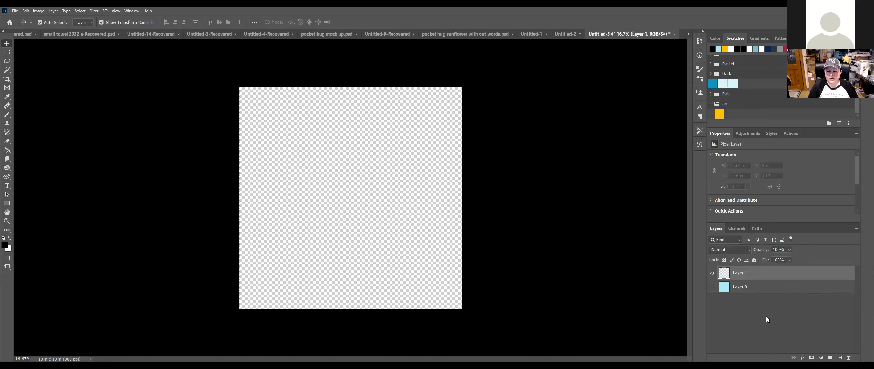
pyautogui.click(751, 288)
pyautogui.click(712, 286)
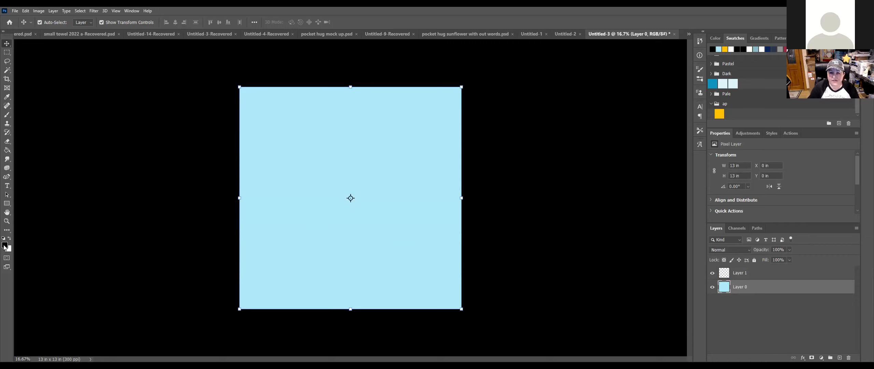
# Step: Choose the ss brush with a rotated, flattened tip at 3977 px size
pyautogui.click(8, 115)
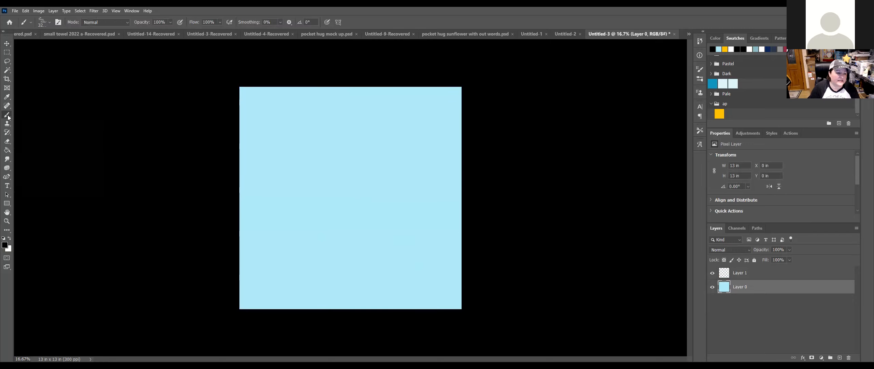
pyautogui.click(49, 23)
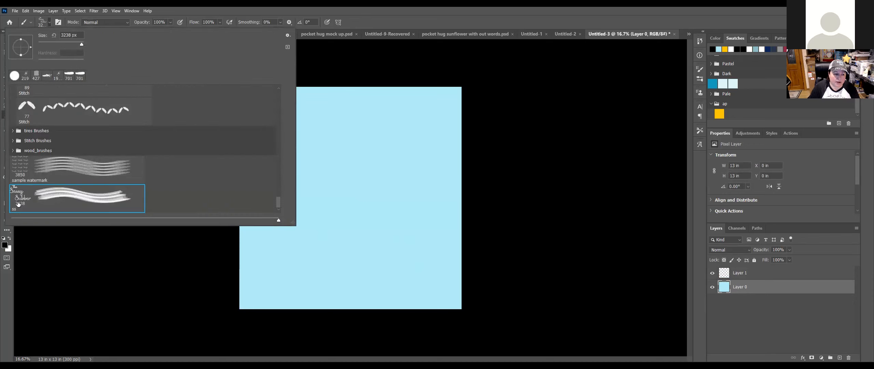
pyautogui.moveTo(81, 44); pyautogui.dragTo(79, 43)
pyautogui.moveTo(22, 54); pyautogui.dragTo(26, 49)
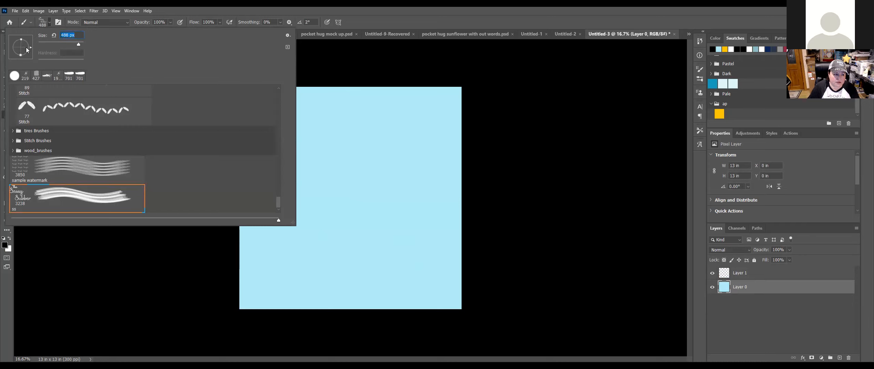
pyautogui.click(19, 42)
pyautogui.moveTo(28, 44)
pyautogui.mouseDown()
pyautogui.moveTo(22, 39)
pyautogui.moveTo(31, 49)
pyautogui.mouseUp()
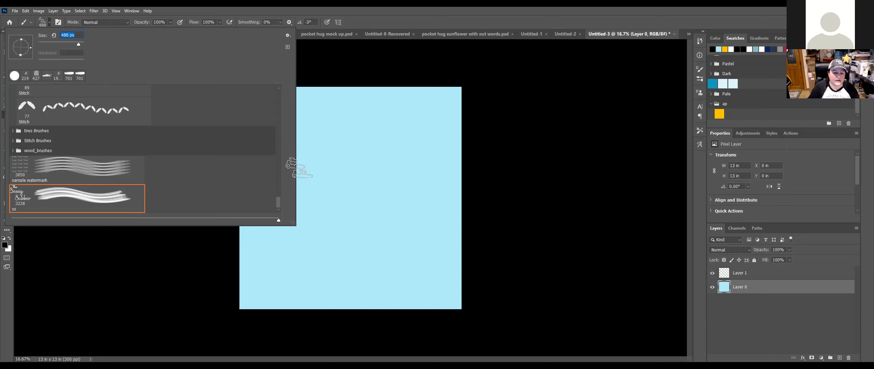
pyautogui.moveTo(80, 44); pyautogui.dragTo(82, 44)
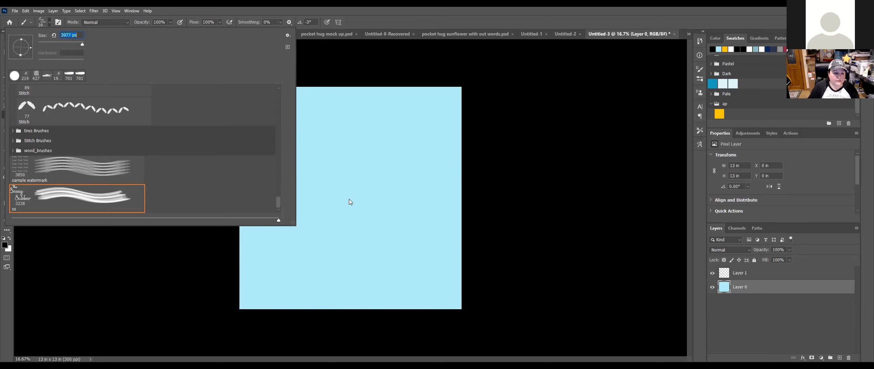
pyautogui.click(41, 22)
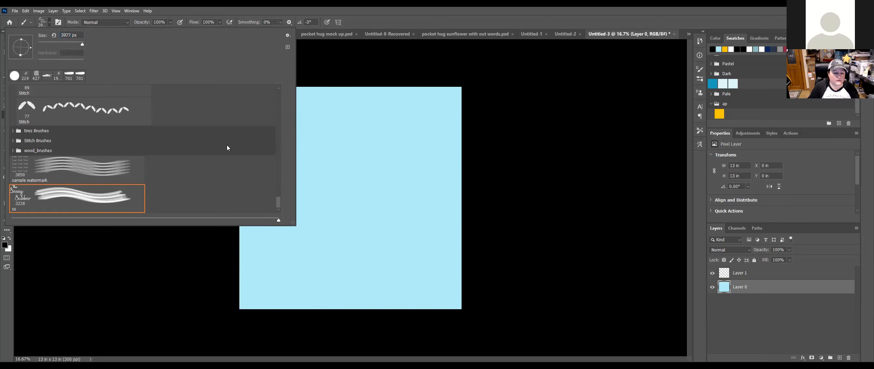
pyautogui.press('Return')
# Step: Stamp the logo, undo it on the background, and restamp it onto Layer 1
pyautogui.click(346, 186)
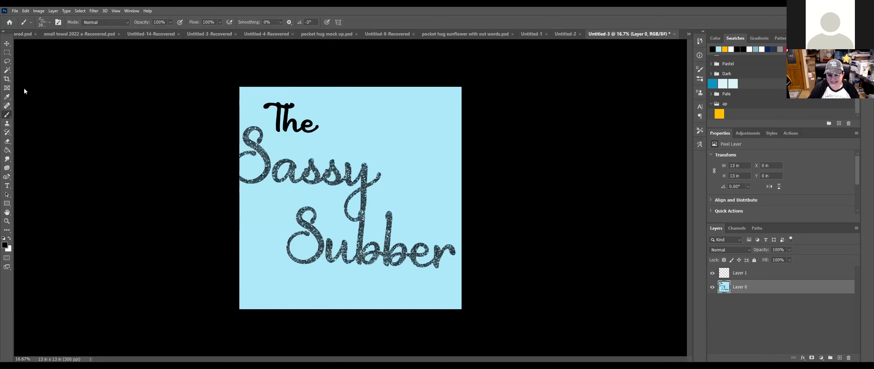
pyautogui.click(7, 43)
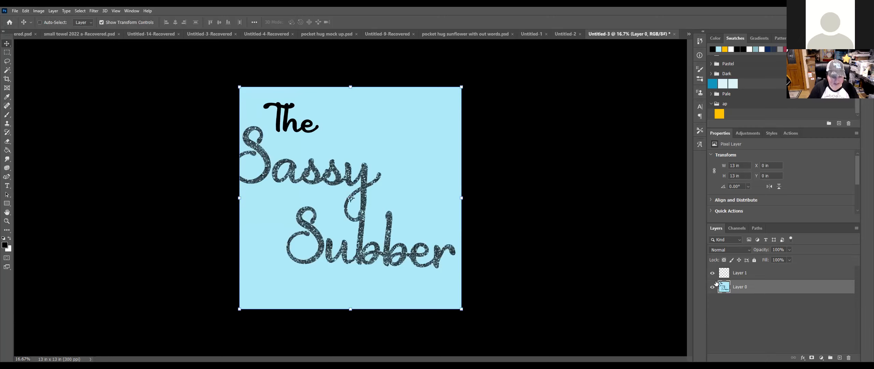
pyautogui.hotkey('ctrl', 'z')
pyautogui.click(792, 275)
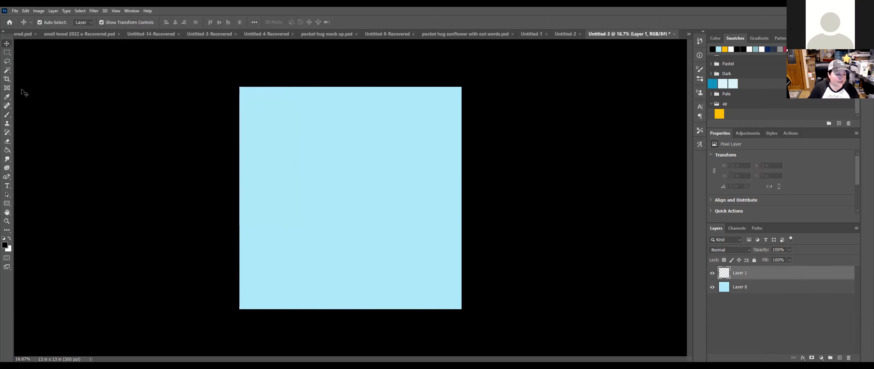
pyautogui.click(6, 115)
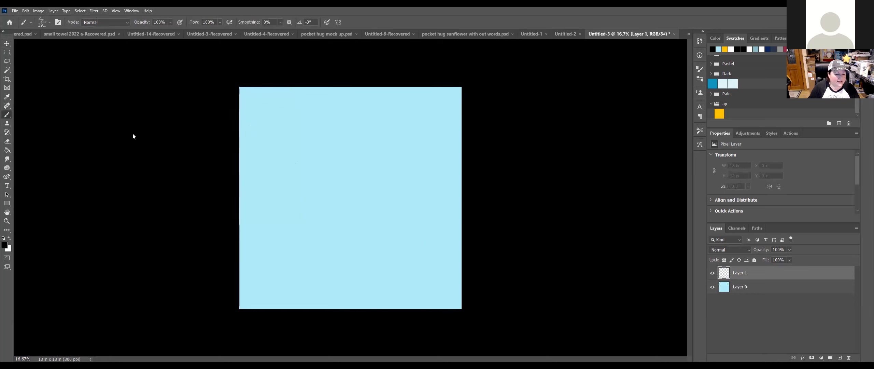
pyautogui.click(349, 191)
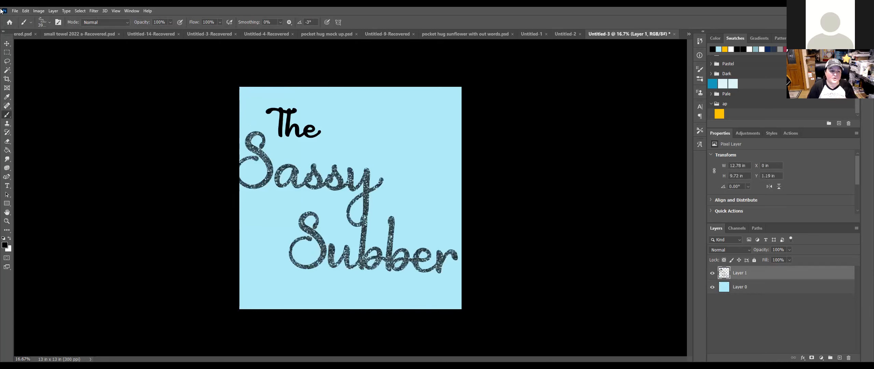
# Step: Select Layer 0 and check the foreground Color Picker, keeping black
pyautogui.click(7, 44)
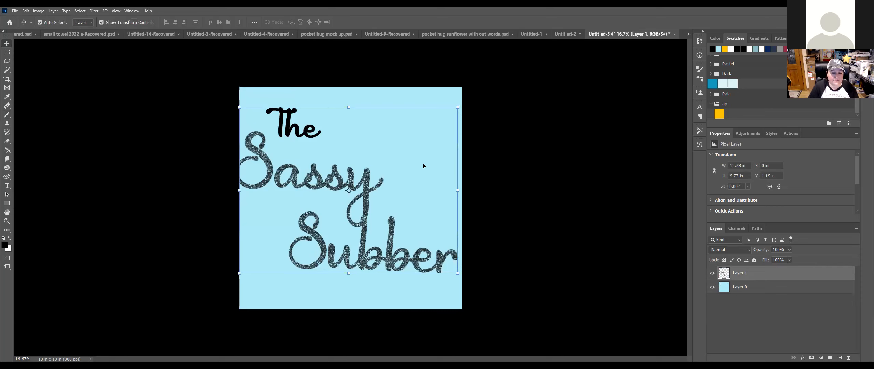
pyautogui.click(509, 140)
pyautogui.click(447, 92)
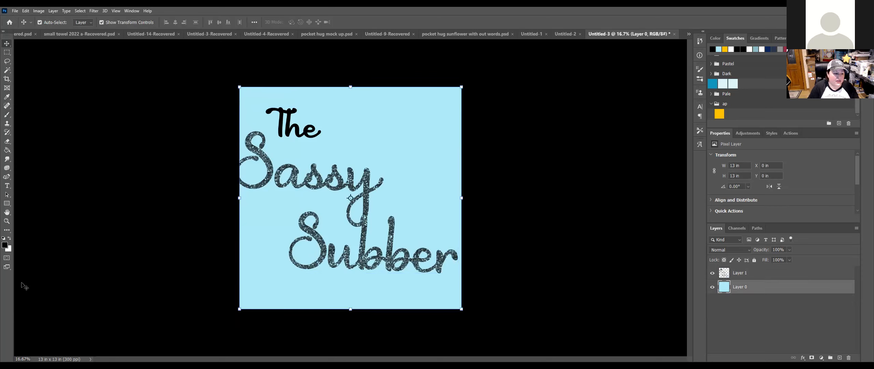
pyautogui.click(6, 246)
pyautogui.click(612, 247)
pyautogui.click(676, 240)
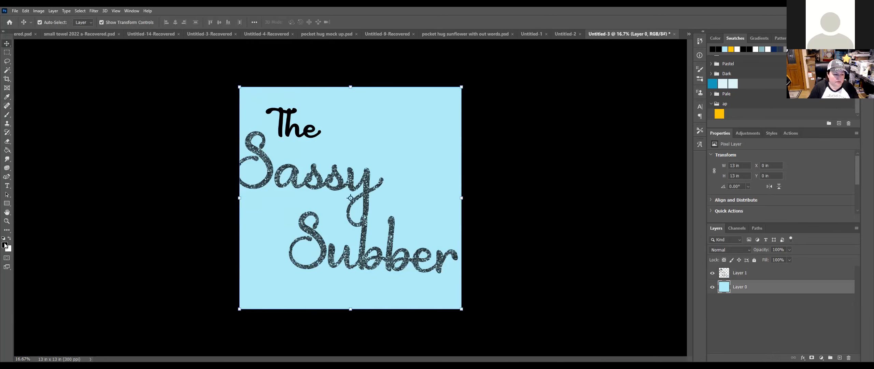
# Step: Fill the light blue Layer 0 with red using the Paint Bucket
pyautogui.click(5, 245)
pyautogui.moveTo(596, 245); pyautogui.dragTo(598, 252)
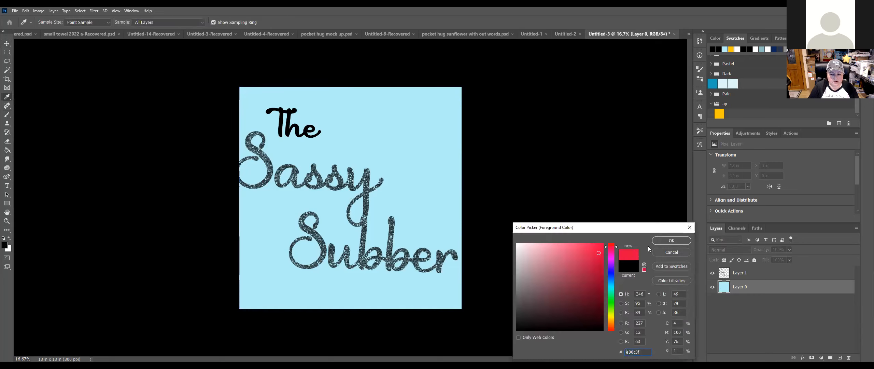
pyautogui.click(664, 241)
pyautogui.click(6, 150)
pyautogui.click(425, 111)
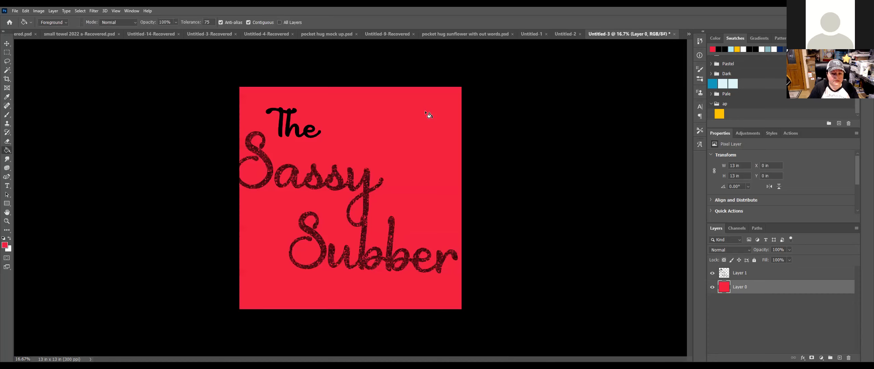
# Step: Hide the red background layer and delete the logo layer
pyautogui.click(7, 44)
pyautogui.click(713, 288)
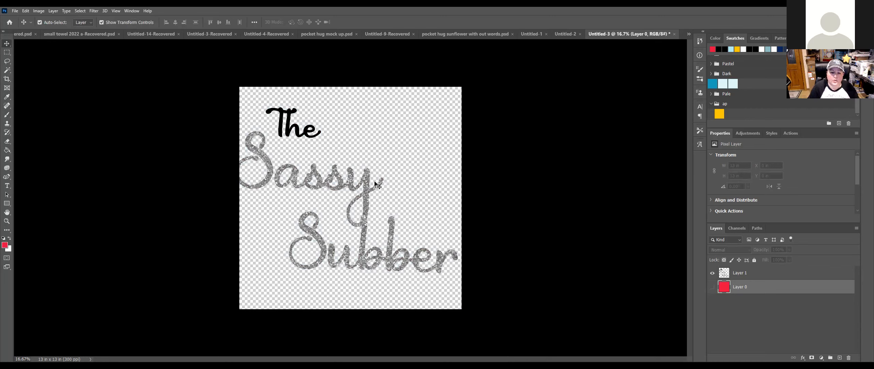
pyautogui.click(367, 187)
pyautogui.moveTo(367, 187); pyautogui.dragTo(374, 186)
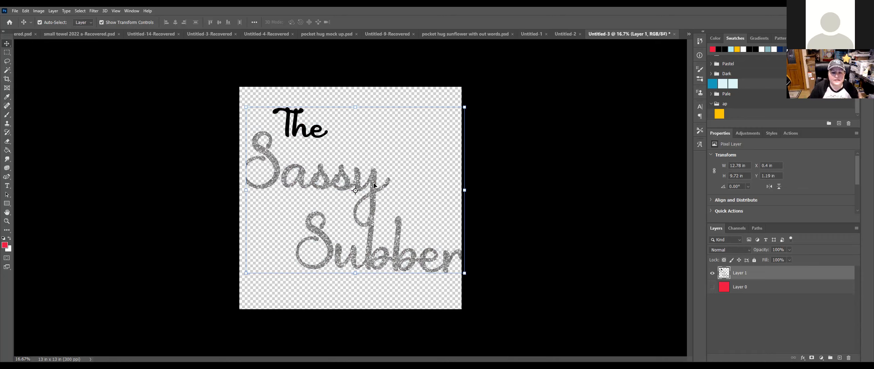
pyautogui.press('Delete')
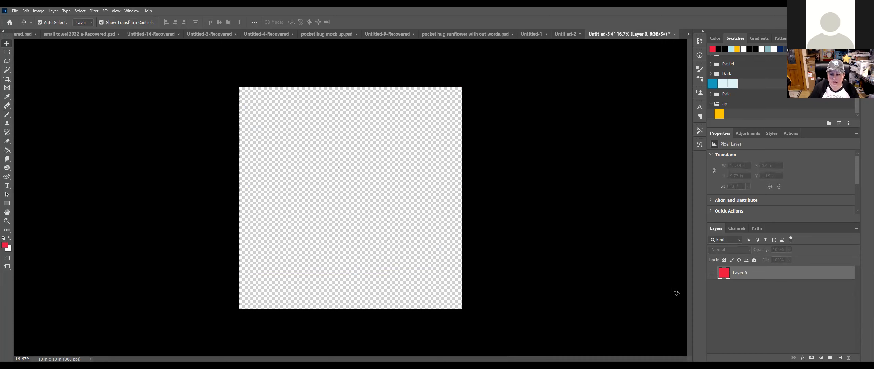
# Step: Add a new layer and stamp the 'sample watermark' brush across it in red
pyautogui.click(842, 357)
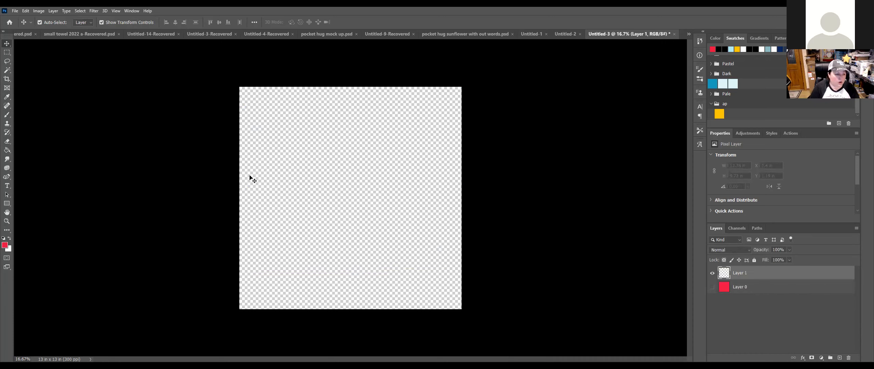
pyautogui.click(11, 116)
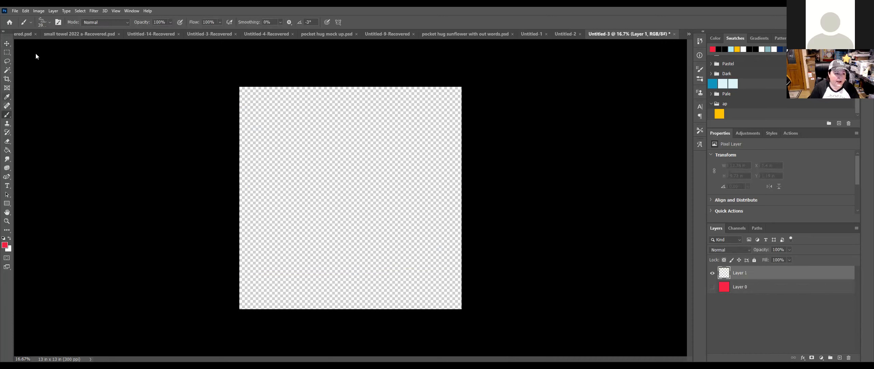
pyautogui.click(49, 20)
pyautogui.click(129, 170)
pyautogui.click(346, 202)
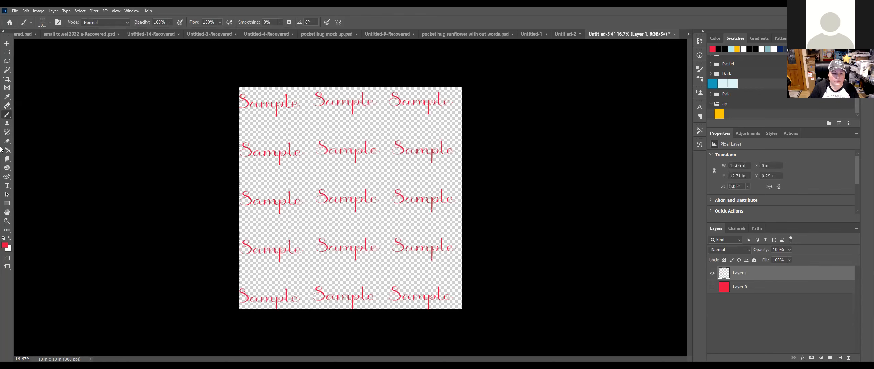
pyautogui.click(7, 44)
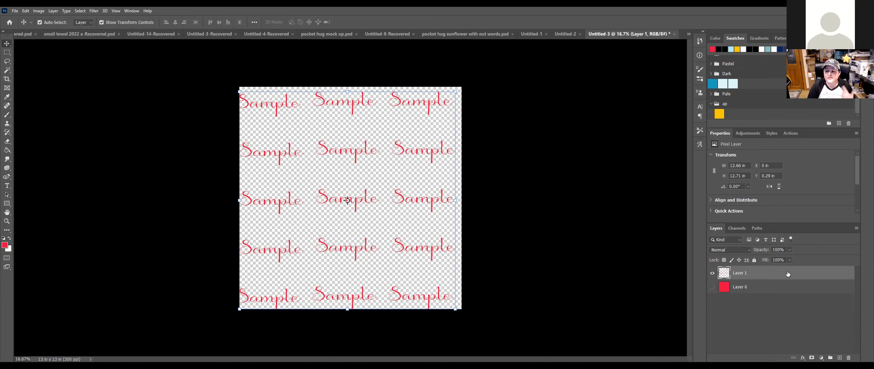
# Step: Lower the Sample watermark layer's opacity to about 29%, then hide the layer
pyautogui.click(784, 284)
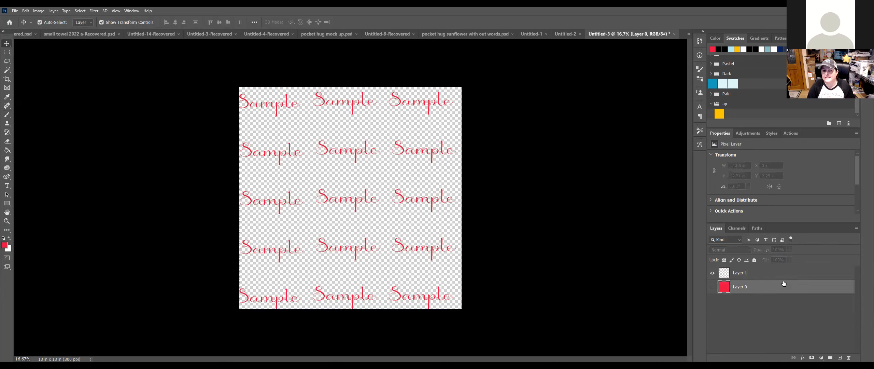
pyautogui.click(783, 274)
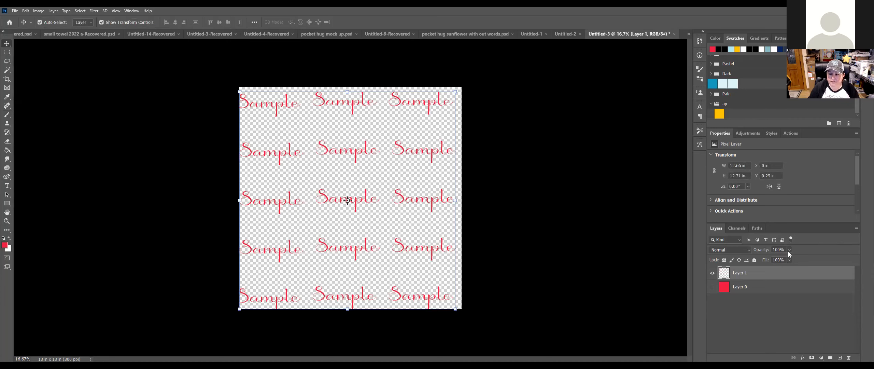
pyautogui.moveTo(789, 251); pyautogui.dragTo(769, 259)
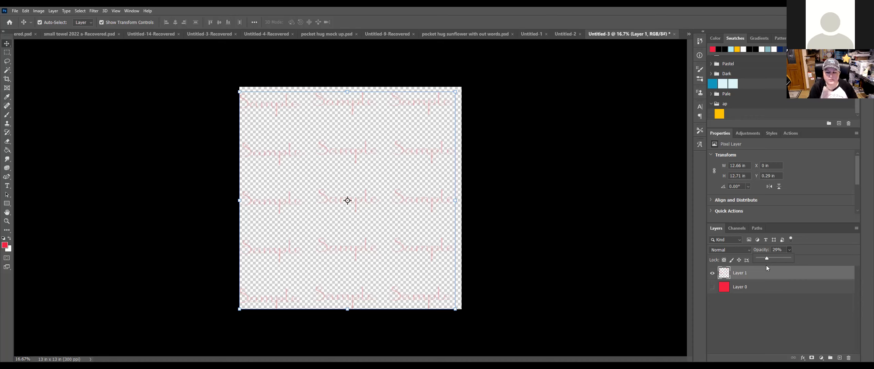
pyautogui.click(712, 274)
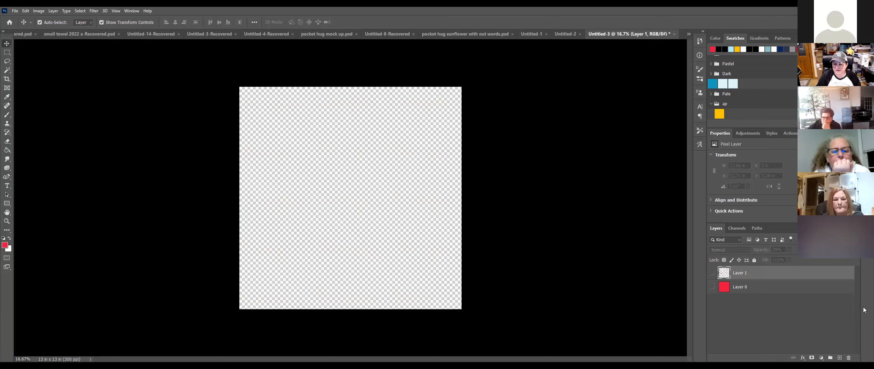
# Step: Show the red Layer 0 again and expand the Basics folder in the Styles panel
pyautogui.click(624, 294)
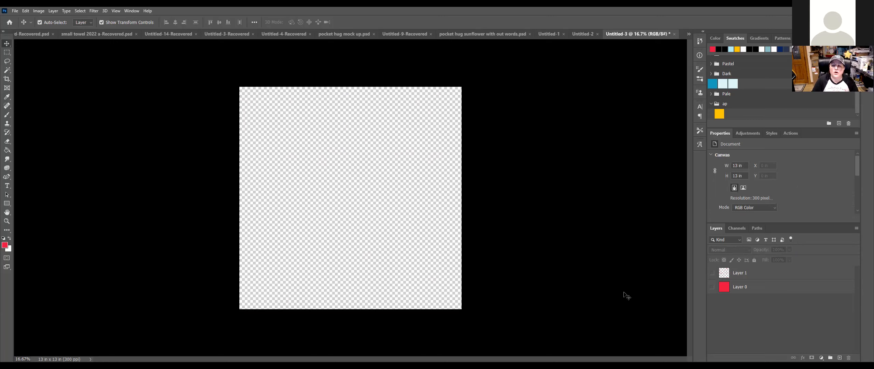
pyautogui.click(713, 287)
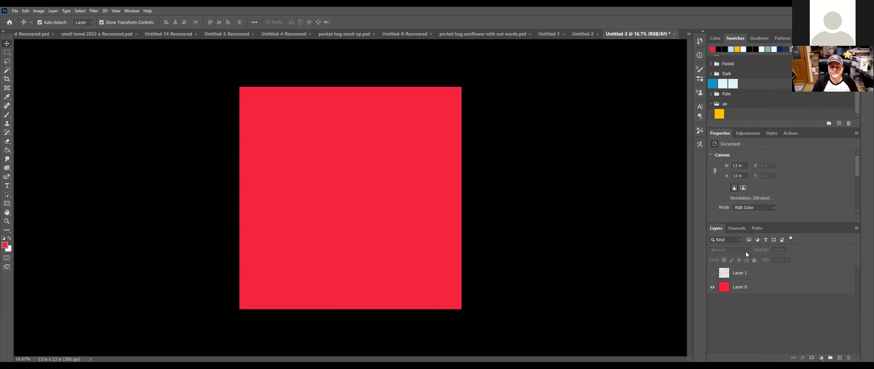
pyautogui.click(771, 135)
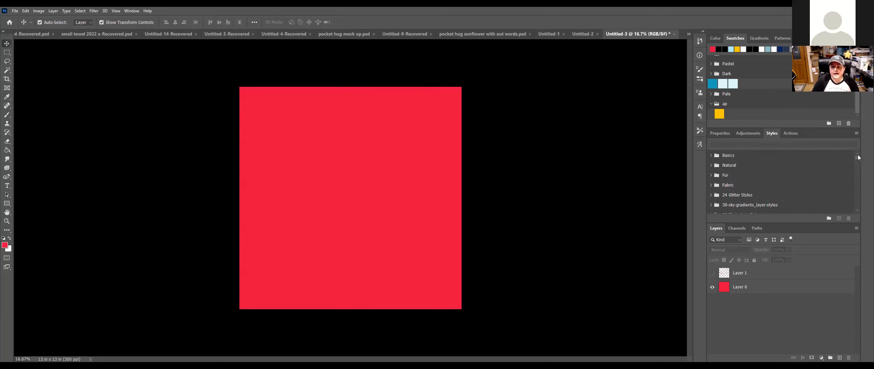
pyautogui.click(711, 156)
pyautogui.click(711, 157)
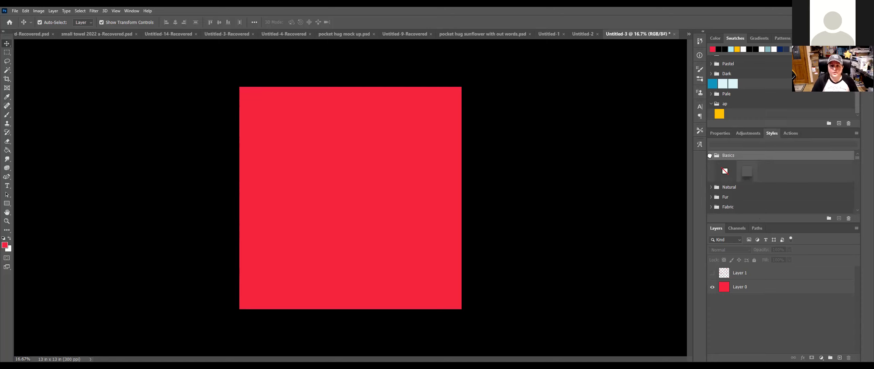
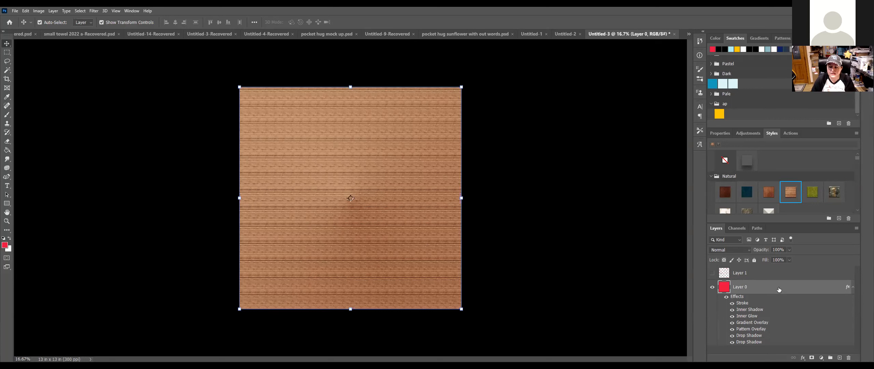
# Step: Open Layer 0's Layer Style with all effects listed and select its wood Pattern Overlay (15% scale)
pyautogui.doubleClick(779, 289)
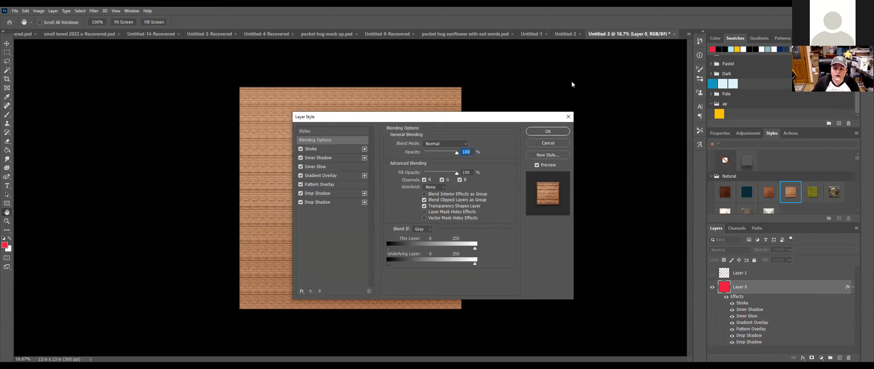
pyautogui.moveTo(391, 117); pyautogui.dragTo(572, 81)
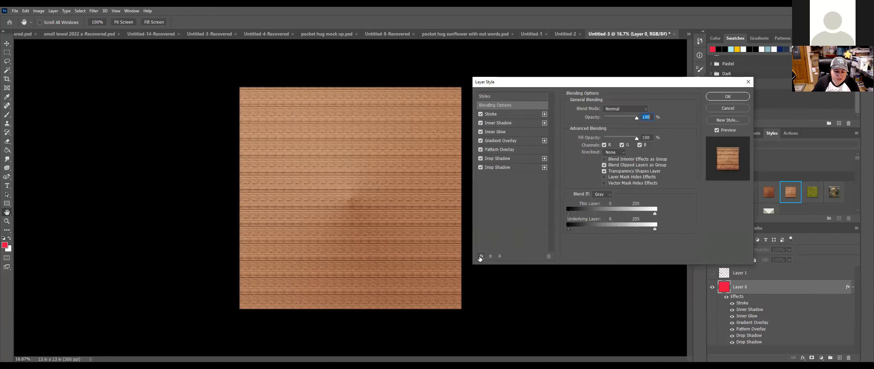
pyautogui.click(480, 256)
pyautogui.click(488, 265)
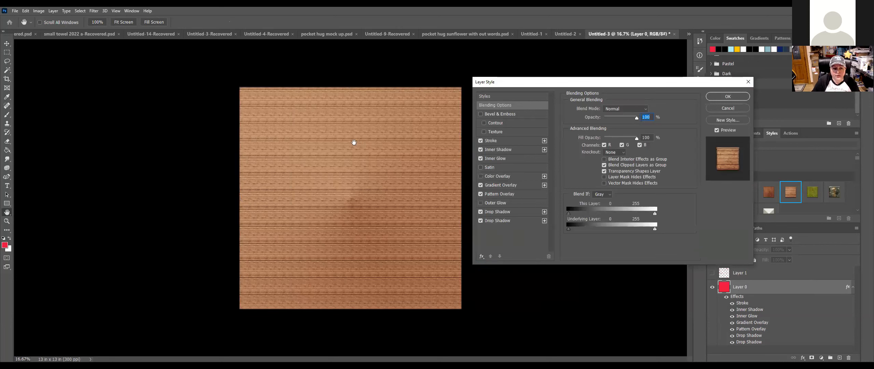
pyautogui.click(523, 195)
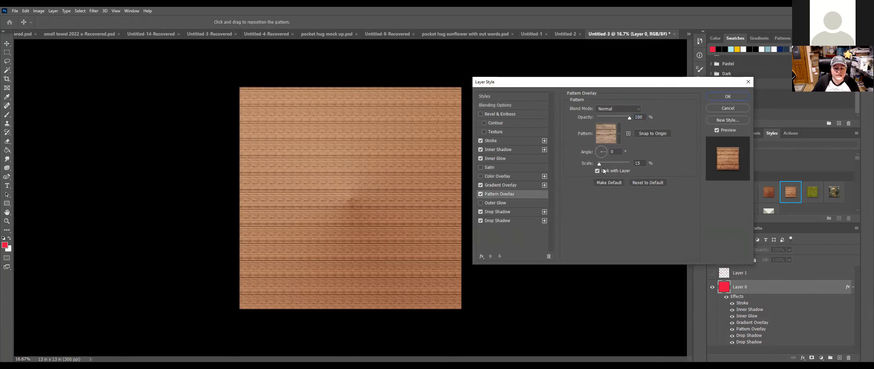
# Step: Scale the wood pattern overlay up to 207%, then view the 2 px Stroke settings
pyautogui.moveTo(600, 163); pyautogui.dragTo(616, 164)
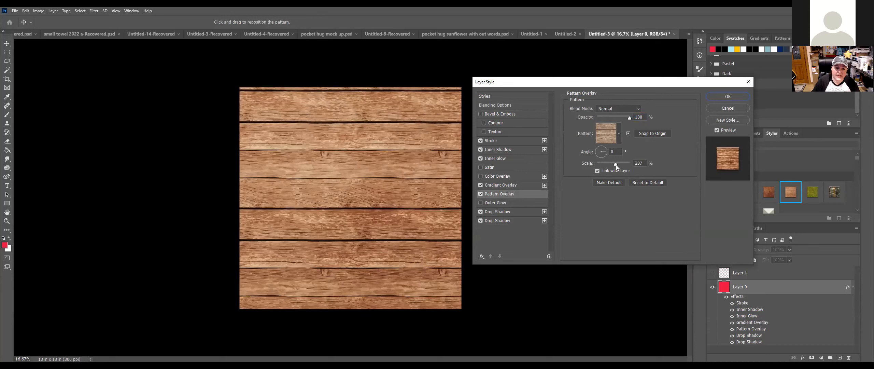
pyautogui.moveTo(616, 165); pyautogui.dragTo(616, 165)
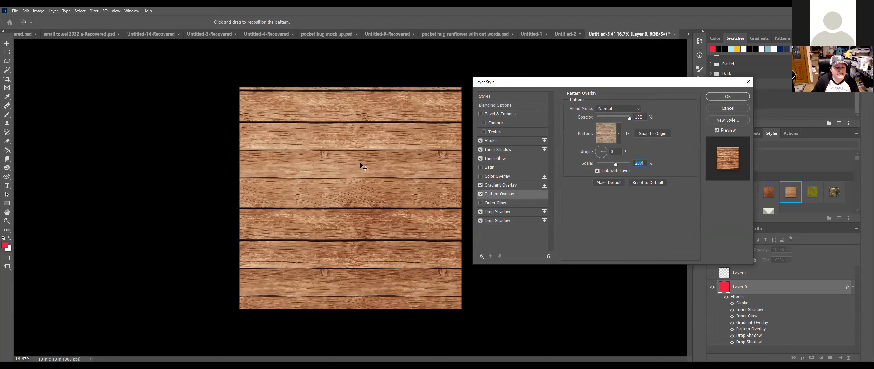
pyautogui.click(505, 140)
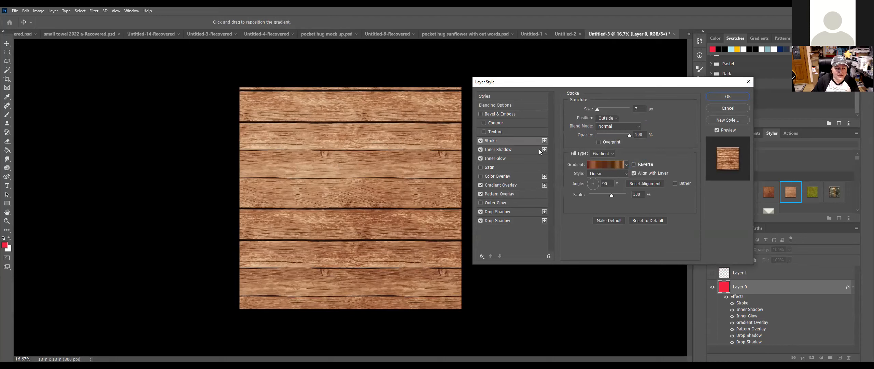
# Step: Review Inner Shadow, Inner Glow and Drop Shadow, then edit the Gradient Overlay's copper-brown gradient
pyautogui.click(528, 149)
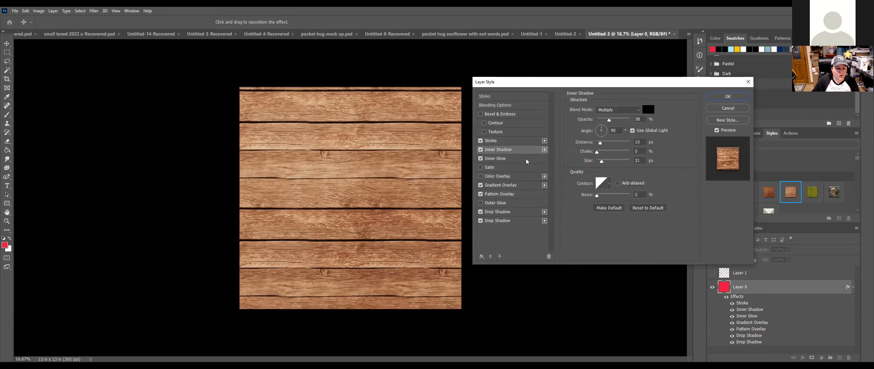
pyautogui.click(526, 159)
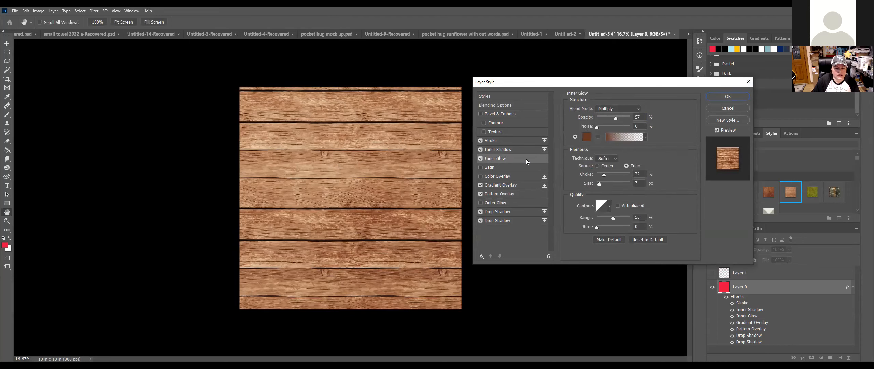
pyautogui.click(524, 185)
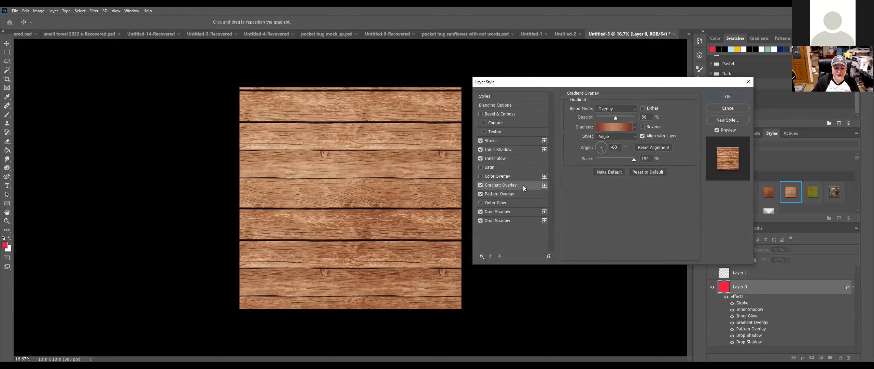
pyautogui.click(519, 211)
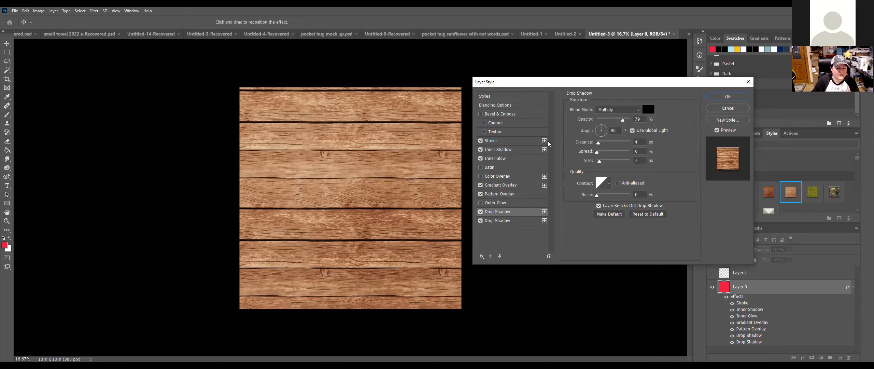
pyautogui.click(527, 187)
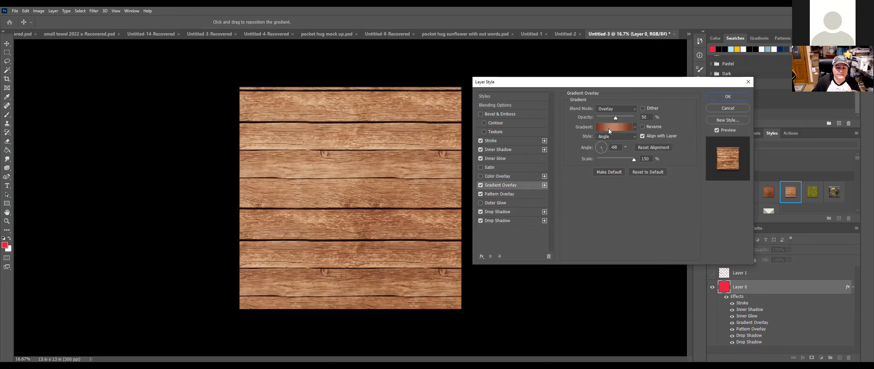
pyautogui.click(609, 129)
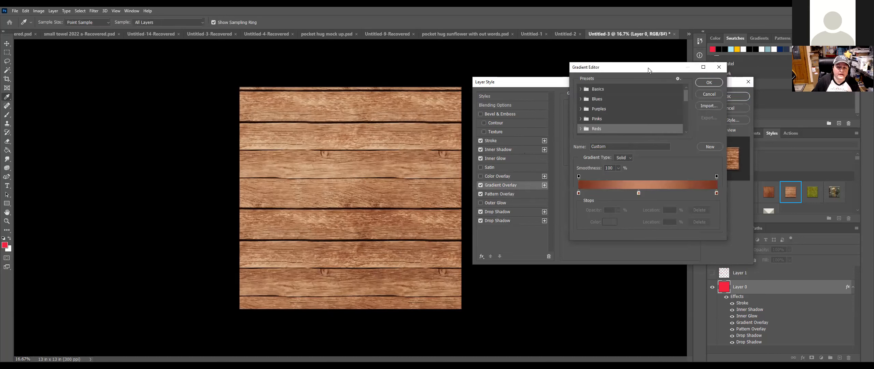
# Step: Add gradient stops at 69% and 26%, colouring the 26% stop light pink #dabbb5
pyautogui.moveTo(649, 70); pyautogui.dragTo(585, 75)
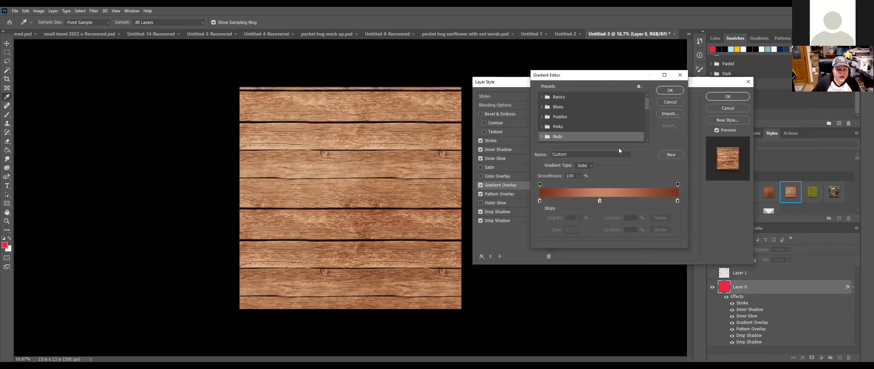
pyautogui.click(539, 201)
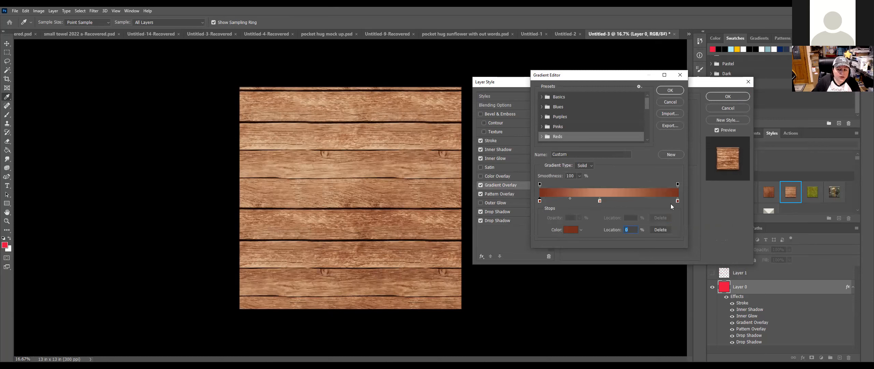
pyautogui.click(635, 201)
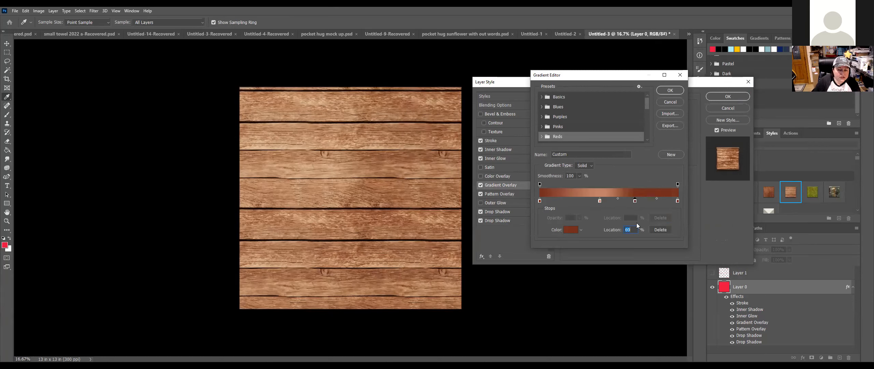
pyautogui.click(576, 200)
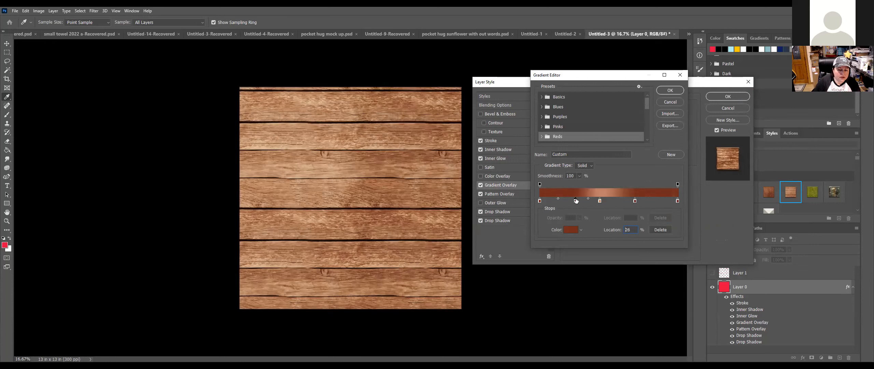
pyautogui.click(571, 230)
pyautogui.click(531, 256)
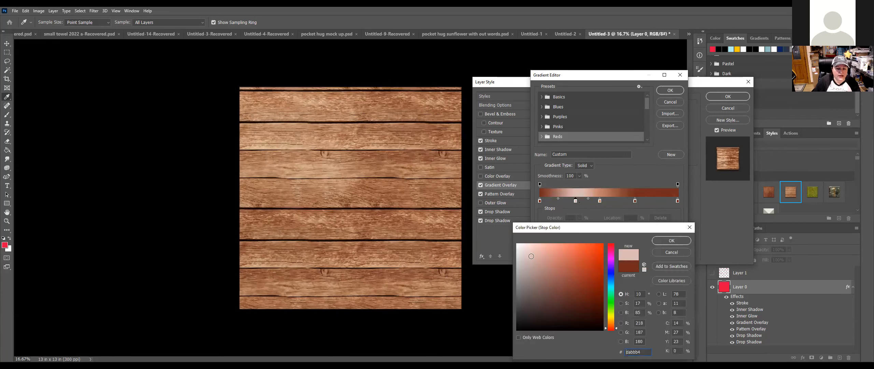
pyautogui.click(531, 256)
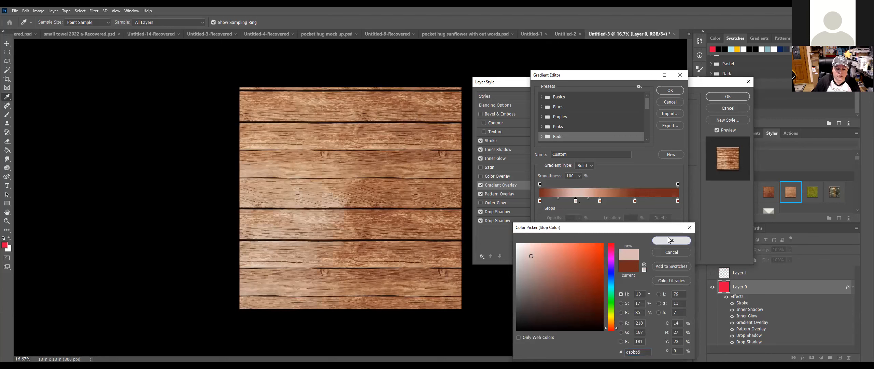
pyautogui.click(669, 240)
# Step: Colour the 69% gradient stop dark brown #341b16
pyautogui.click(635, 201)
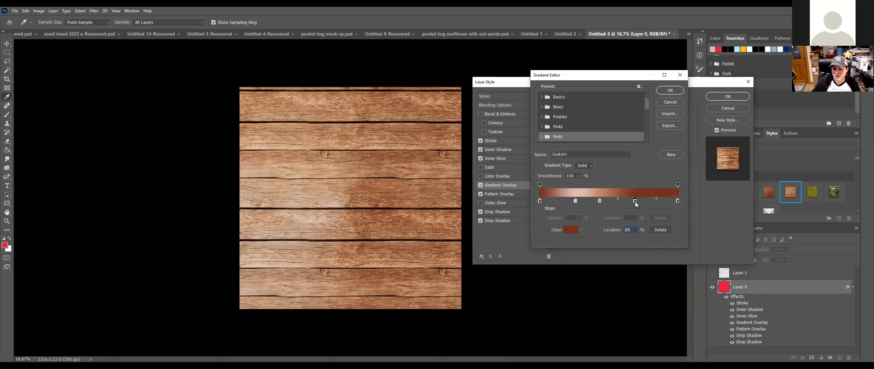
pyautogui.click(570, 230)
pyautogui.click(561, 306)
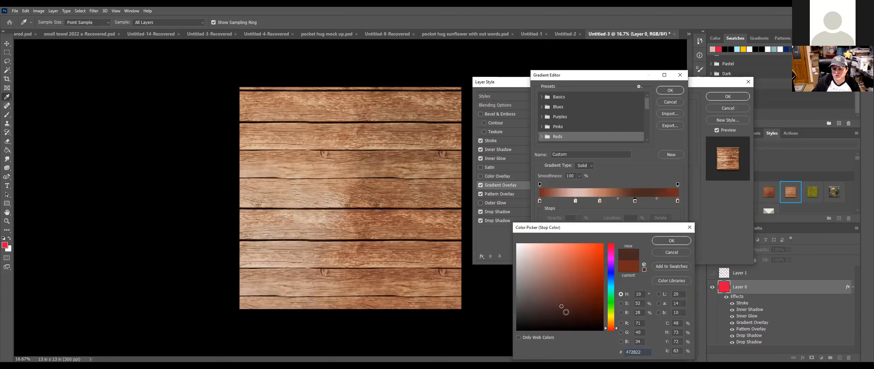
pyautogui.click(567, 312)
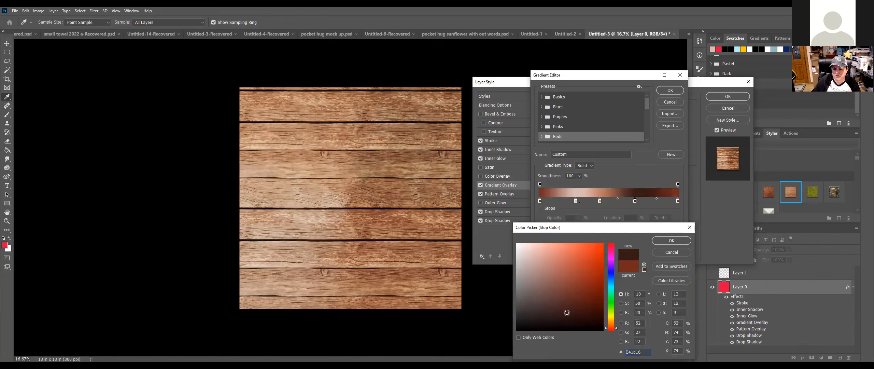
pyautogui.click(680, 242)
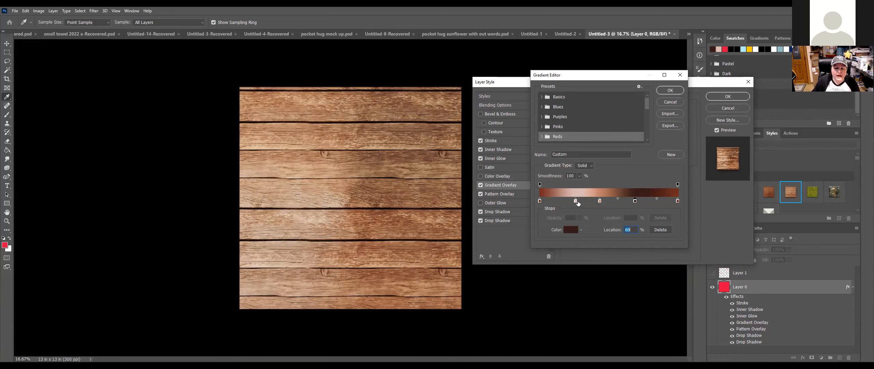
# Step: Recolour a gradient stop to pink #dabbb5 and move it to 41%
pyautogui.moveTo(602, 203); pyautogui.dragTo(570, 198)
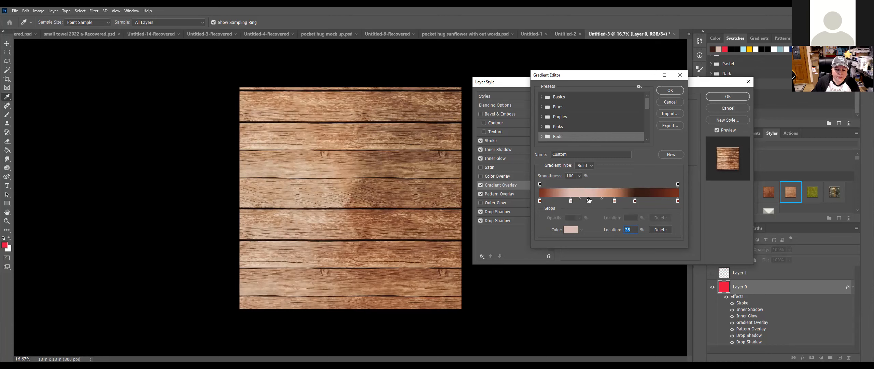
pyautogui.doubleClick(589, 201)
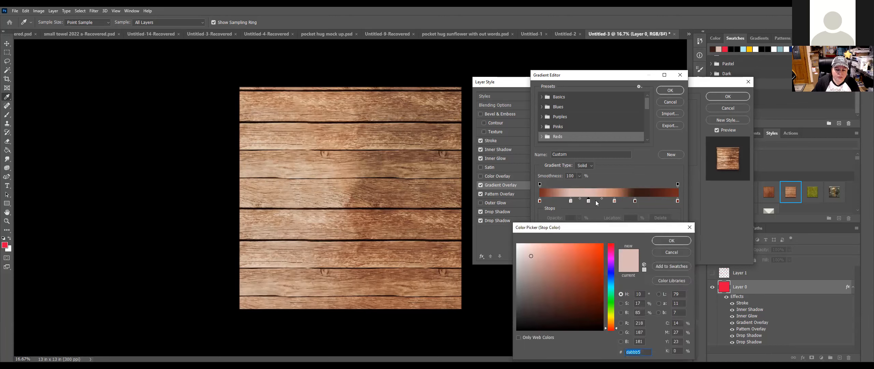
pyautogui.click(675, 241)
pyautogui.moveTo(588, 200); pyautogui.dragTo(597, 200)
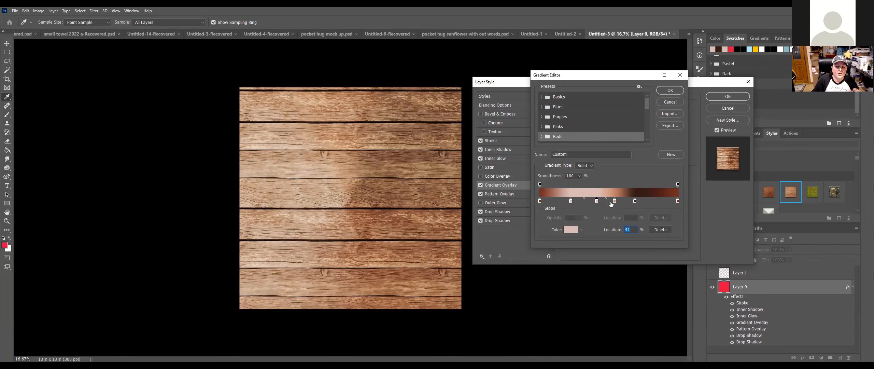
# Step: Save the custom brown wood gradient as a new gradient preset
pyautogui.click(669, 155)
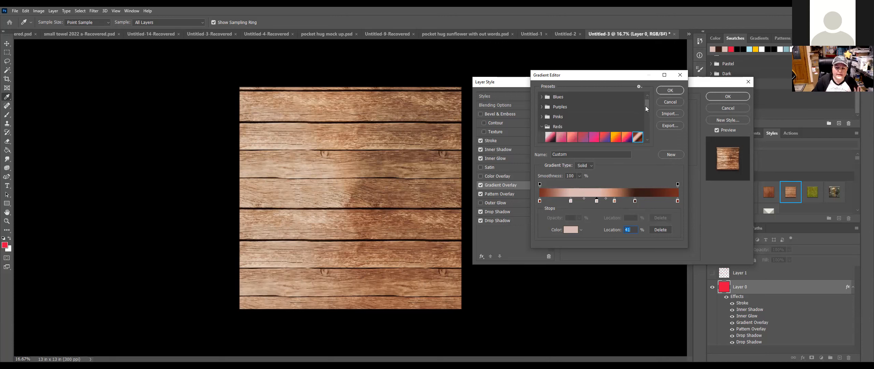
pyautogui.scroll(-2, 644, 118)
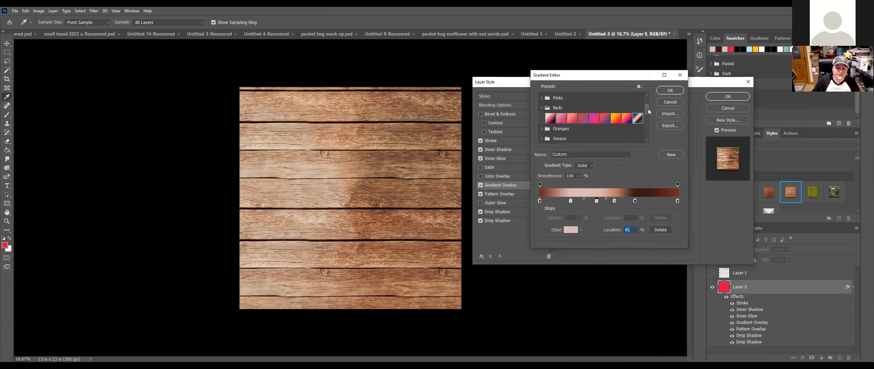
pyautogui.moveTo(647, 109); pyautogui.dragTo(645, 146)
pyautogui.click(671, 155)
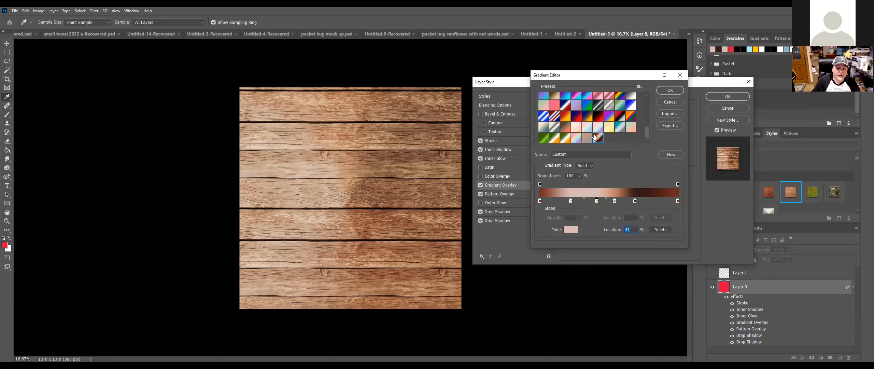
pyautogui.scroll(1, 580, 130)
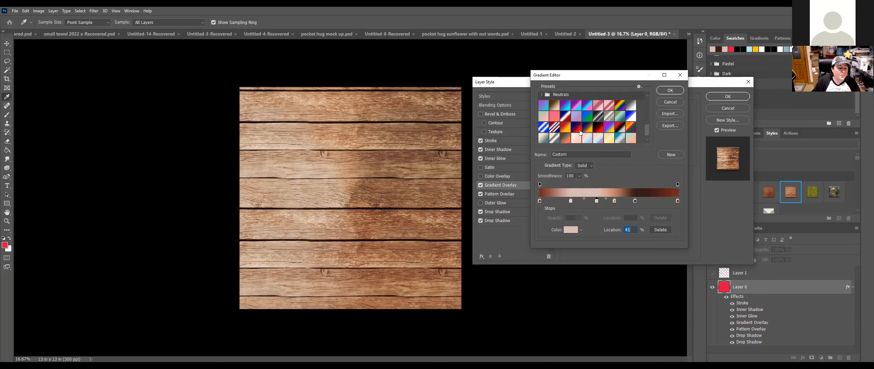
pyautogui.scroll(-1, 580, 132)
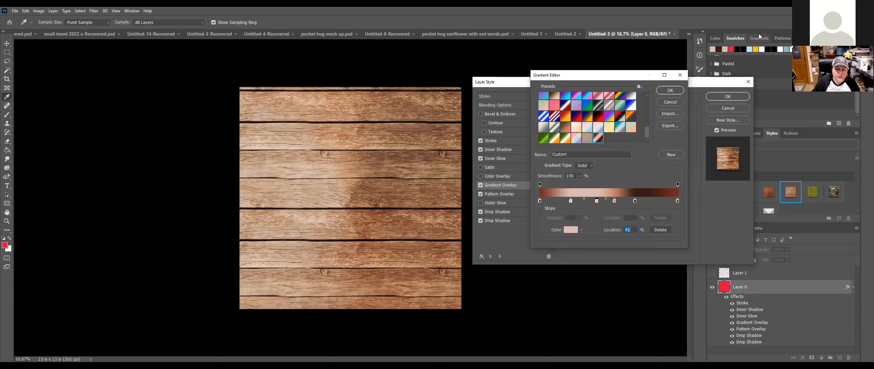
# Step: Preview dark, red-black-grey, rainbow, pastel and green-white-orange presets, then reselect the brown Custom gradient and confirm
pyautogui.click(600, 106)
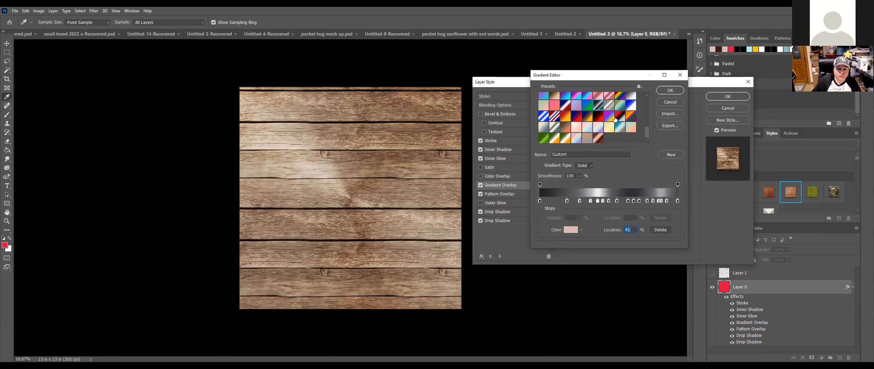
pyautogui.click(619, 118)
pyautogui.click(631, 118)
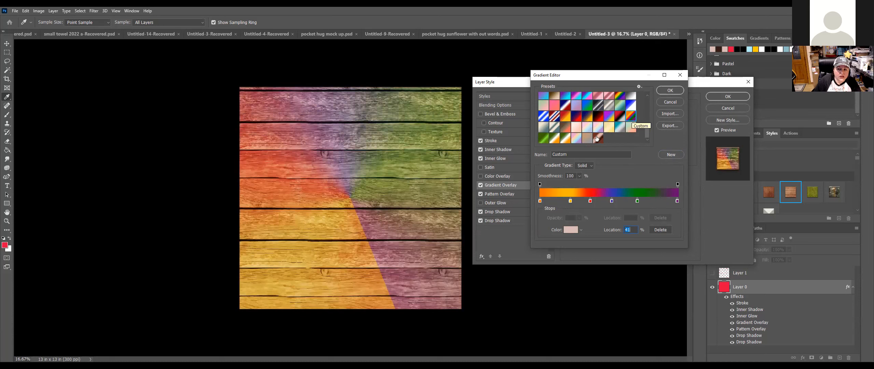
pyautogui.click(576, 139)
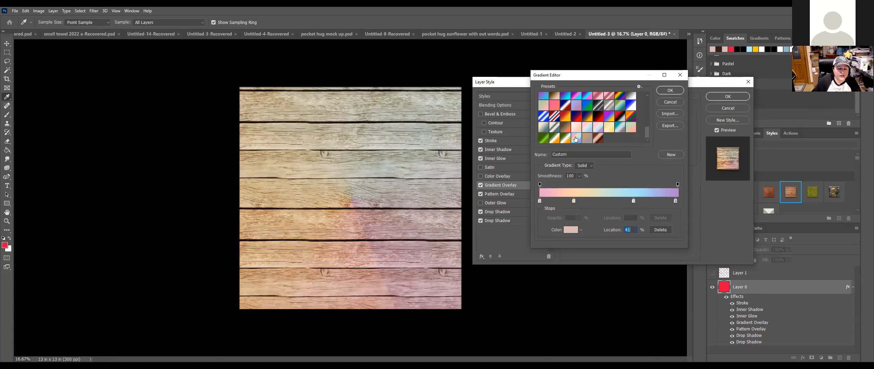
pyautogui.click(565, 137)
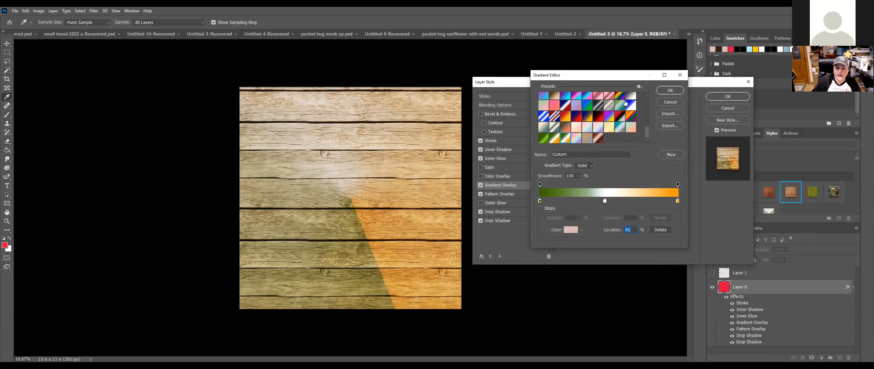
pyautogui.click(599, 138)
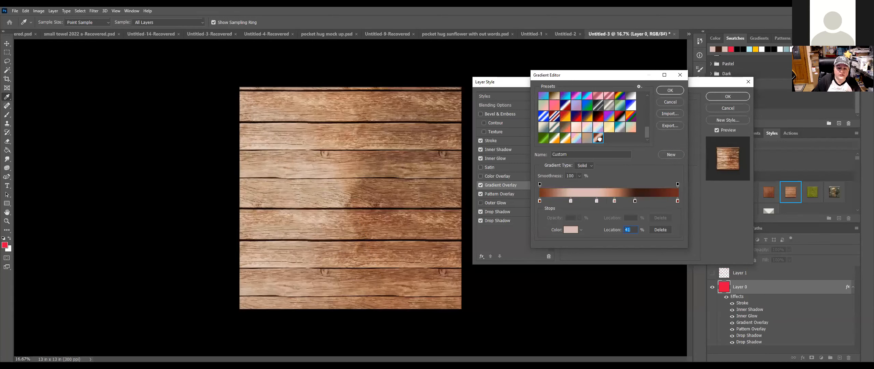
pyautogui.click(670, 91)
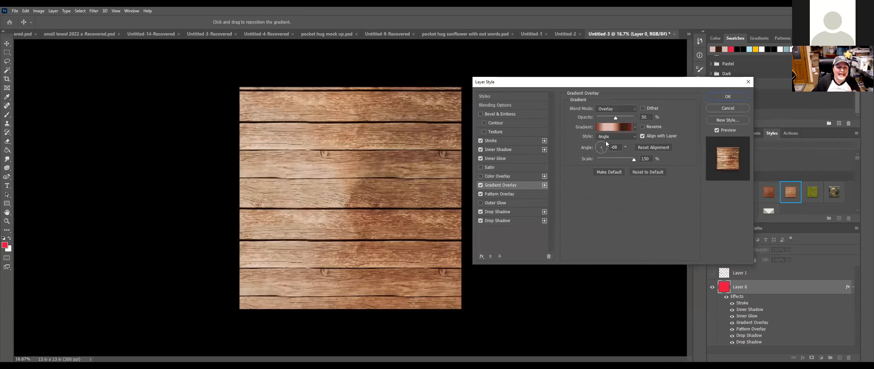
# Step: Try the Gradient Overlay as Linear, Radial, Angle and Reflected styles
pyautogui.click(630, 137)
pyautogui.click(630, 142)
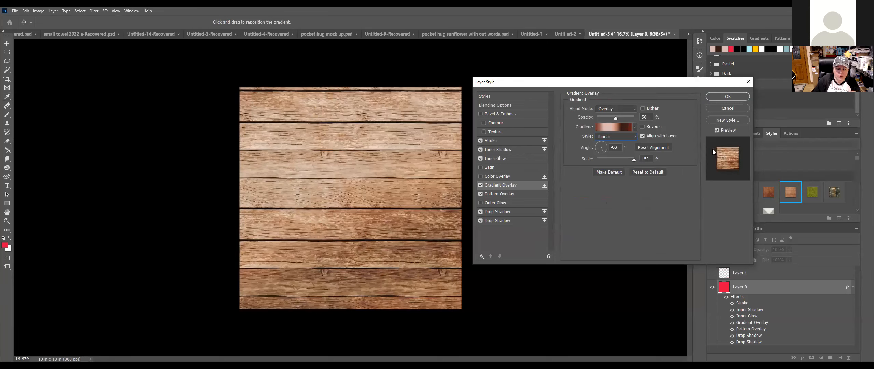
pyautogui.click(636, 137)
pyautogui.click(611, 150)
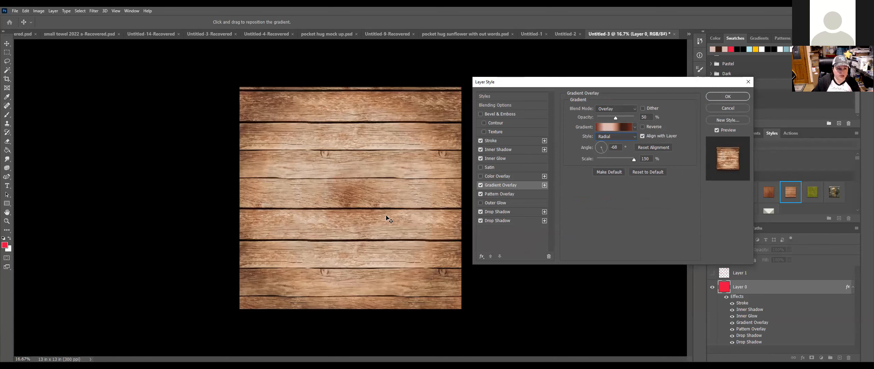
pyautogui.click(626, 136)
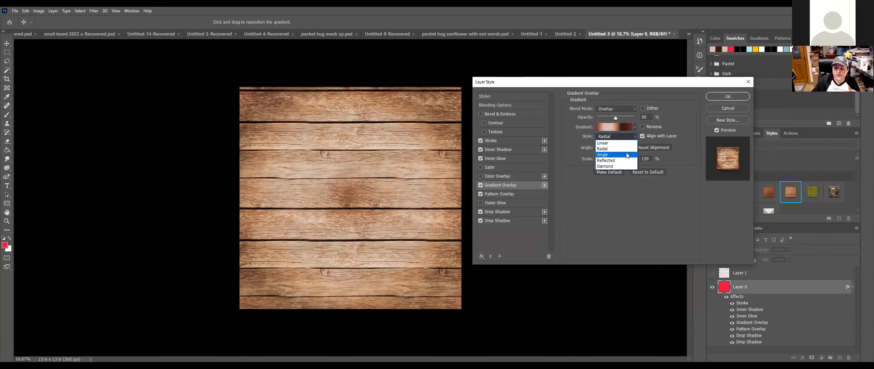
pyautogui.click(627, 156)
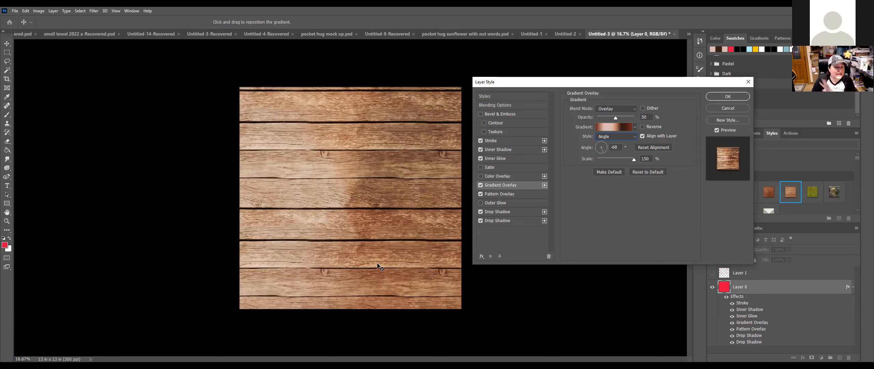
pyautogui.click(633, 136)
pyautogui.click(622, 161)
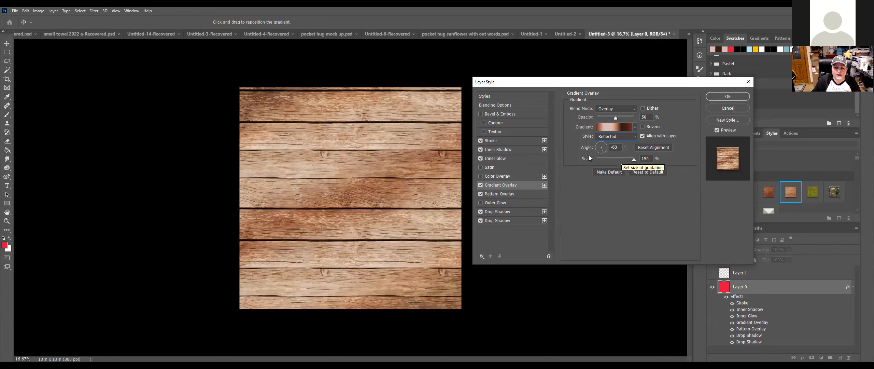
# Step: Settle on an Angle style gradient at -62° with 150% scale
pyautogui.click(598, 152)
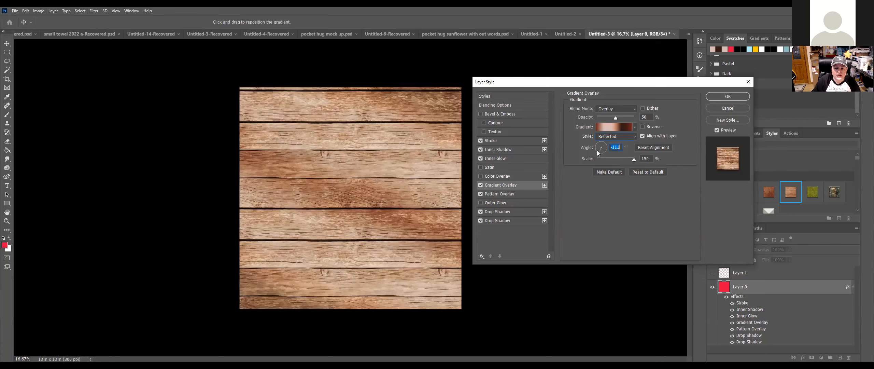
pyautogui.moveTo(597, 152); pyautogui.dragTo(596, 146)
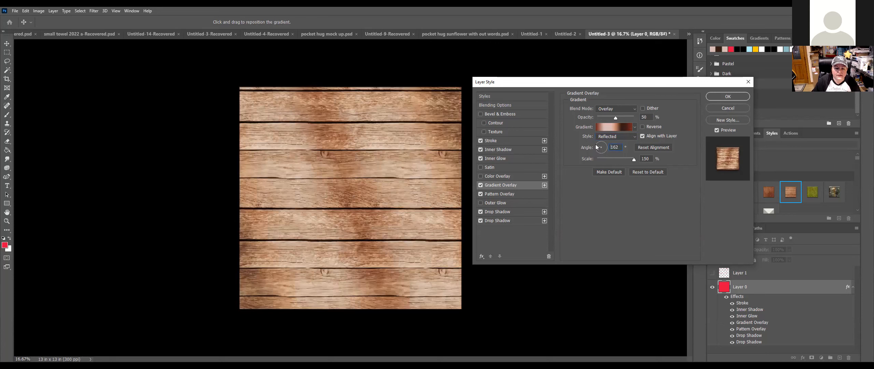
pyautogui.click(598, 142)
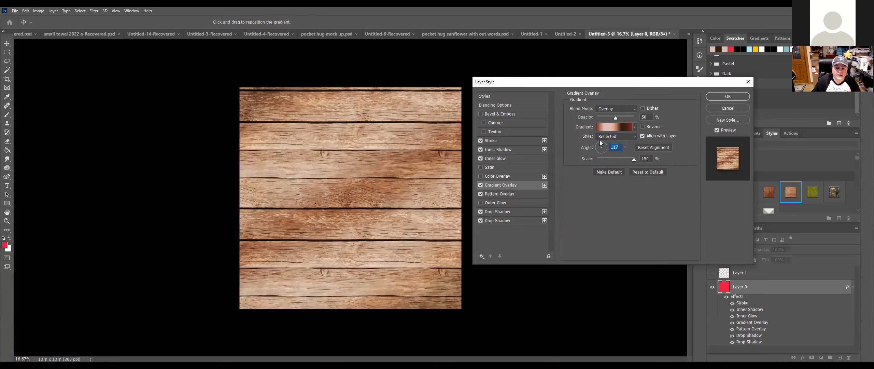
pyautogui.click(602, 144)
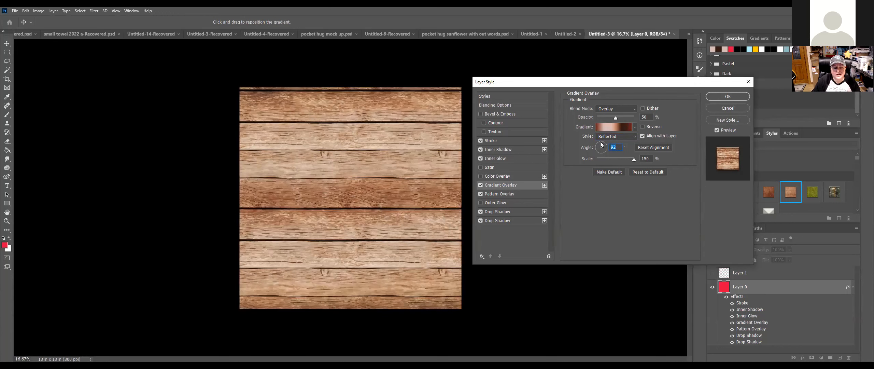
pyautogui.moveTo(634, 159)
pyautogui.mouseDown()
pyautogui.moveTo(605, 162)
pyautogui.moveTo(629, 162)
pyautogui.mouseUp()
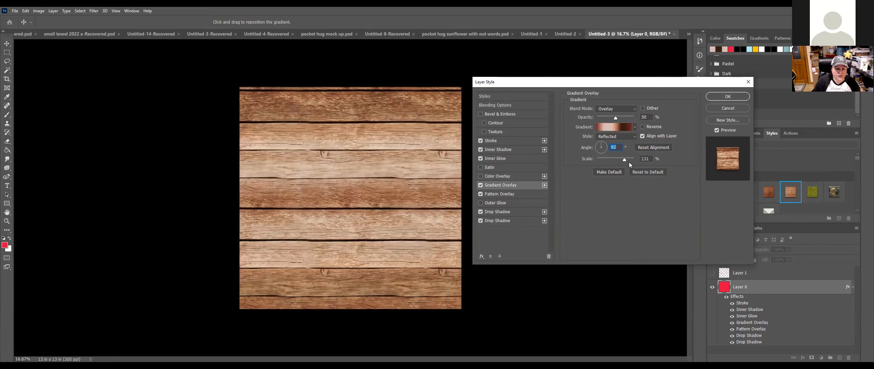
pyautogui.click(634, 138)
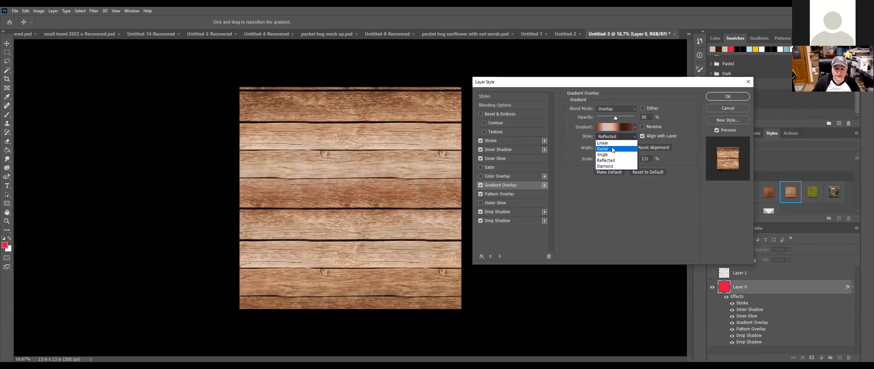
pyautogui.click(613, 149)
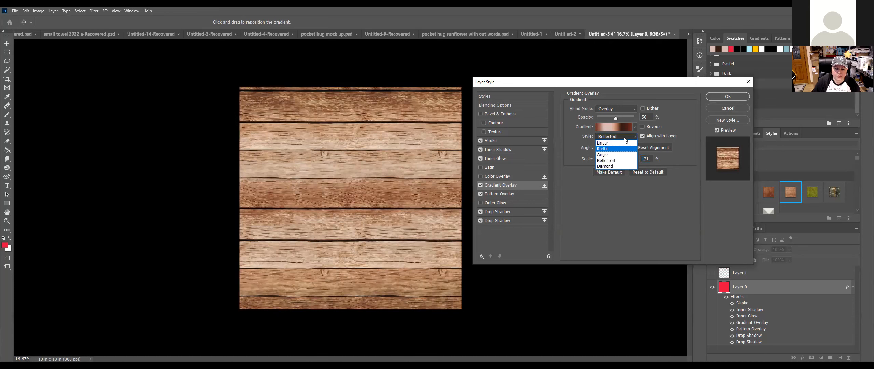
pyautogui.click(613, 154)
pyautogui.moveTo(630, 161); pyautogui.dragTo(639, 161)
pyautogui.click(604, 152)
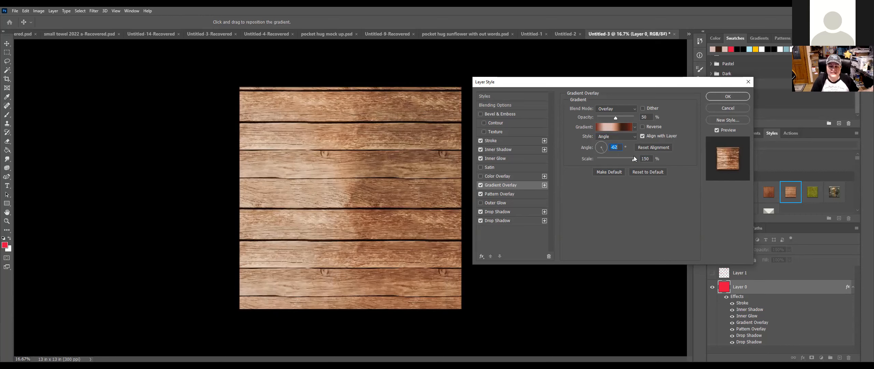
# Step: Save the wood effects as a new style named 'under couch wood floor' and apply them
pyautogui.click(730, 120)
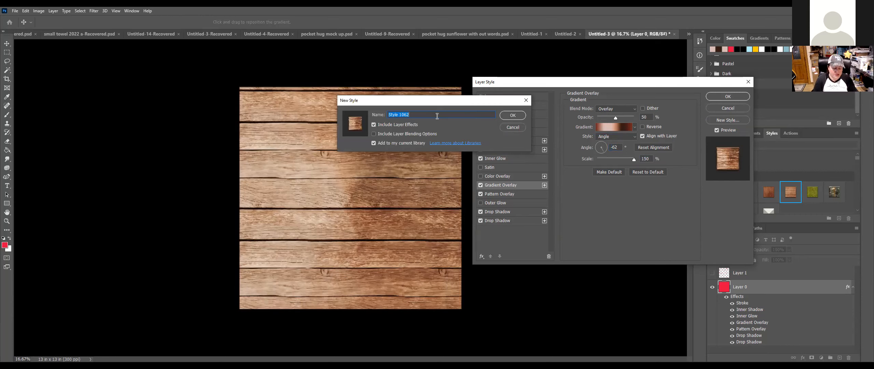
pyautogui.write('under couch ')
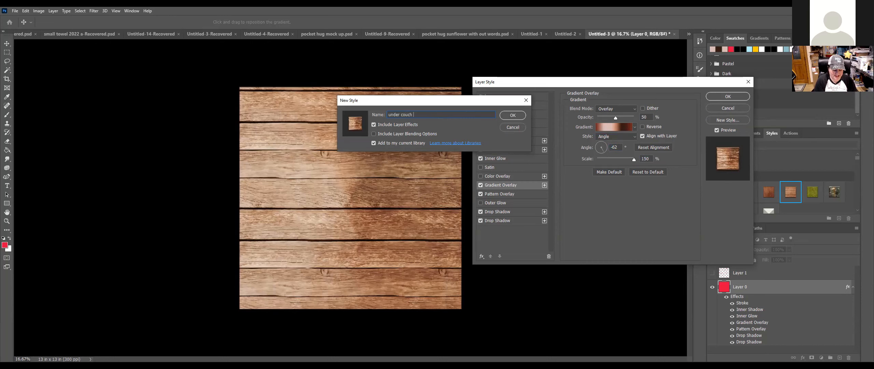
pyautogui.write('wood')
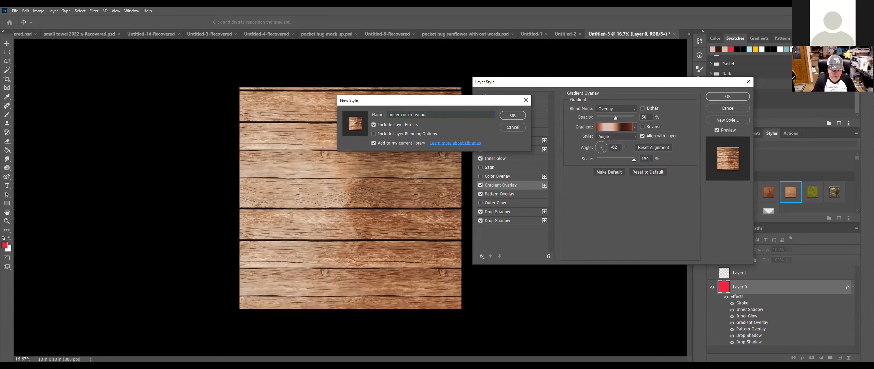
pyautogui.write(' floor')
pyautogui.press('Return')
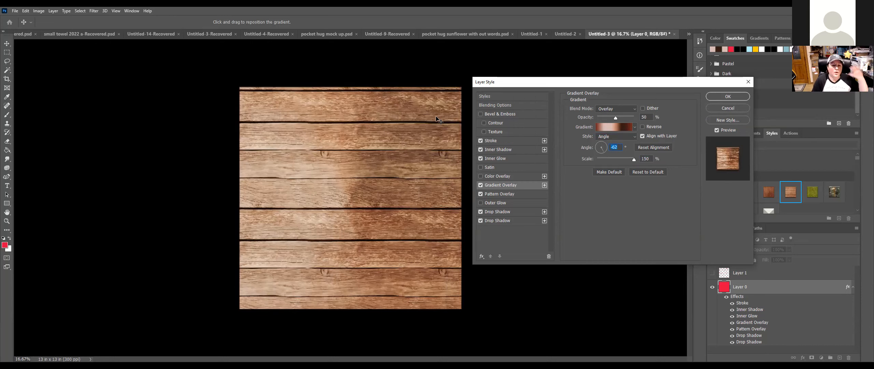
pyautogui.click(747, 97)
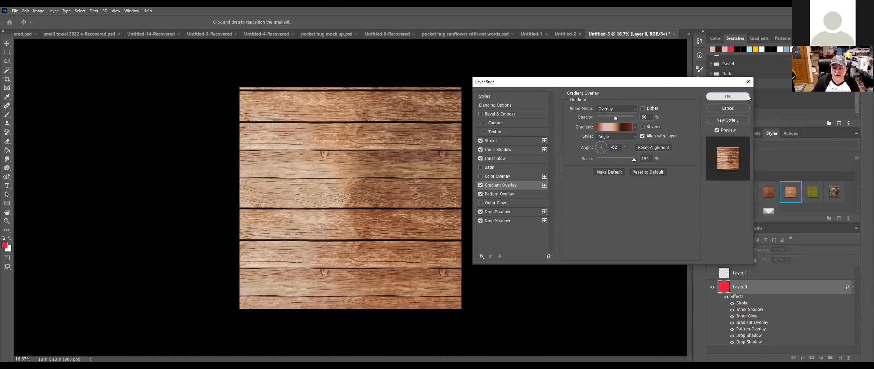
pyautogui.moveTo(856, 158); pyautogui.dragTo(863, 217)
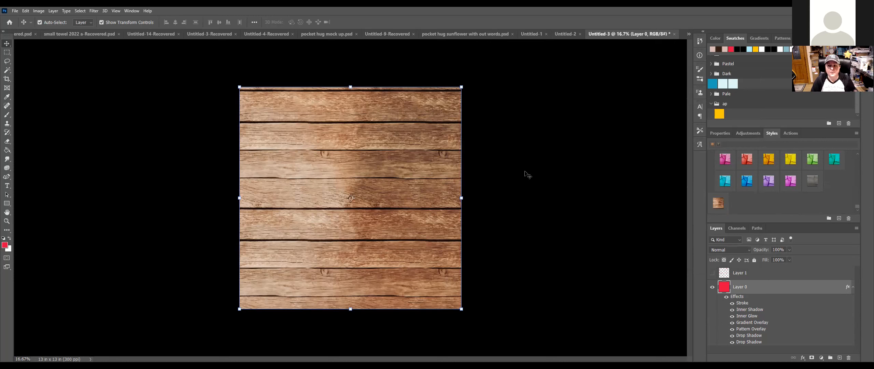
# Step: Replace Layer 0's red cracked style with the cyan cracked style and reopen its Layer Style settings
pyautogui.click(749, 160)
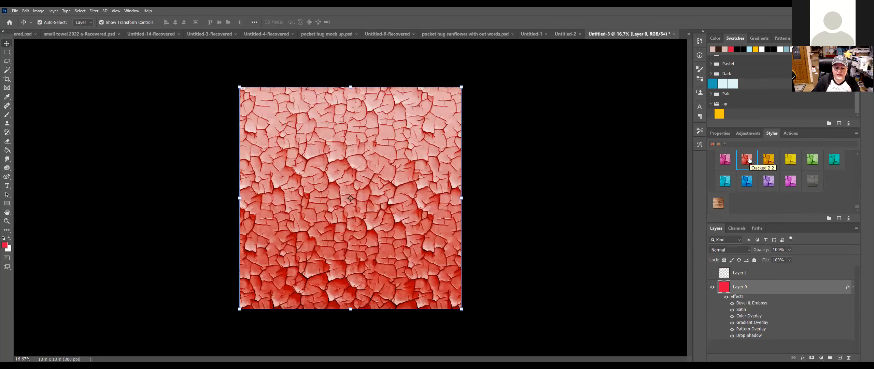
pyautogui.scroll(2, 755, 189)
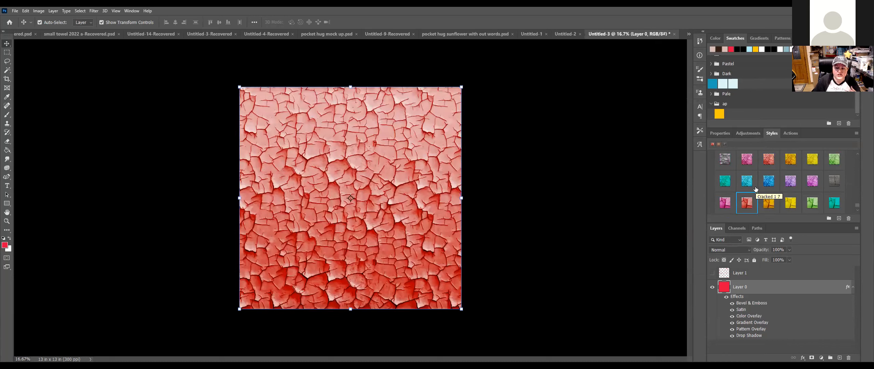
pyautogui.click(748, 184)
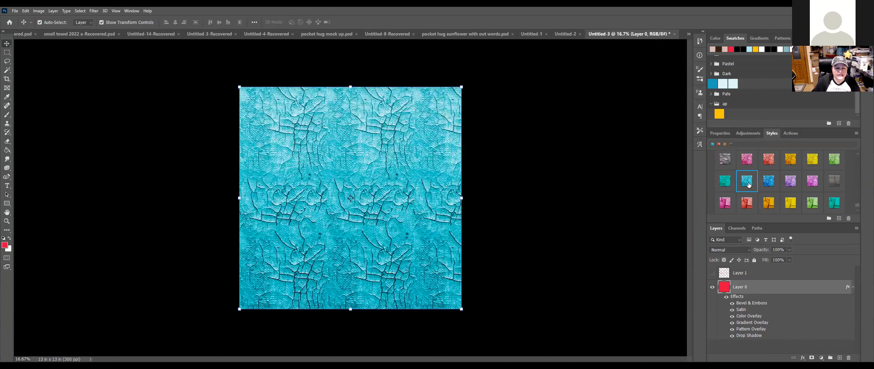
pyautogui.doubleClick(781, 291)
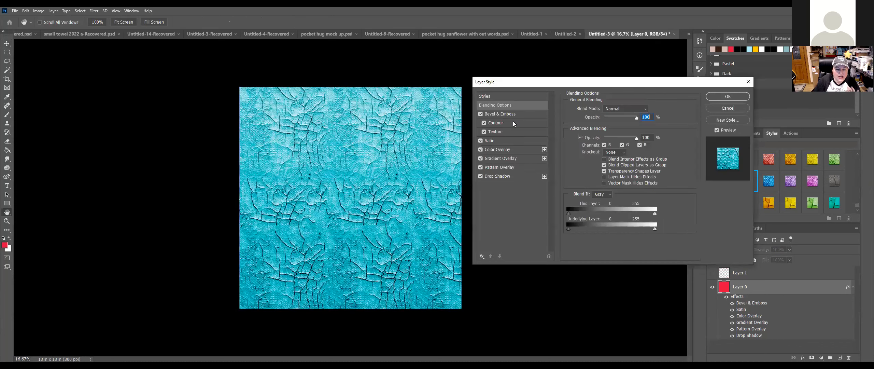
# Step: Deepen the Bevel & Emboss relief and try the cone and triple-peak gloss contours
pyautogui.click(522, 115)
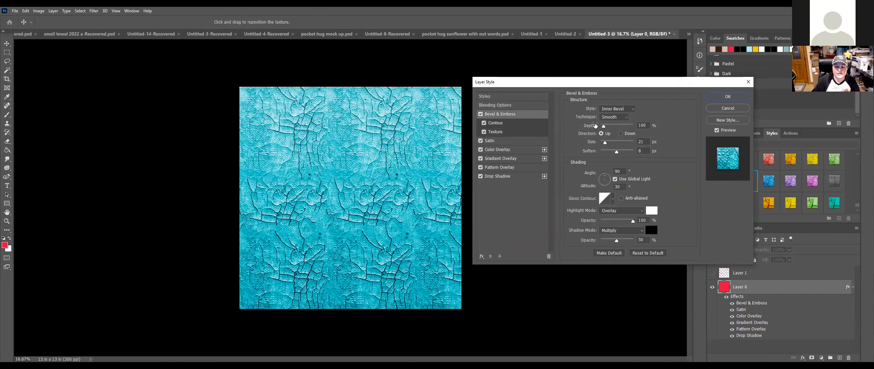
pyautogui.moveTo(604, 126)
pyautogui.mouseDown()
pyautogui.moveTo(626, 127)
pyautogui.moveTo(610, 125)
pyautogui.mouseUp()
pyautogui.click(612, 198)
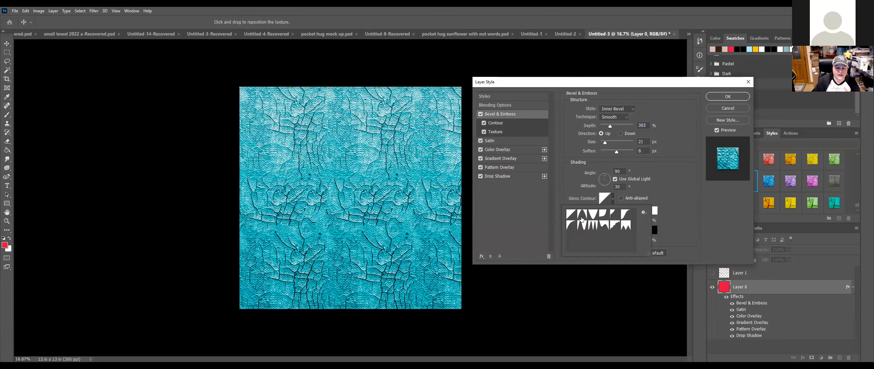
pyautogui.click(582, 214)
pyautogui.click(592, 214)
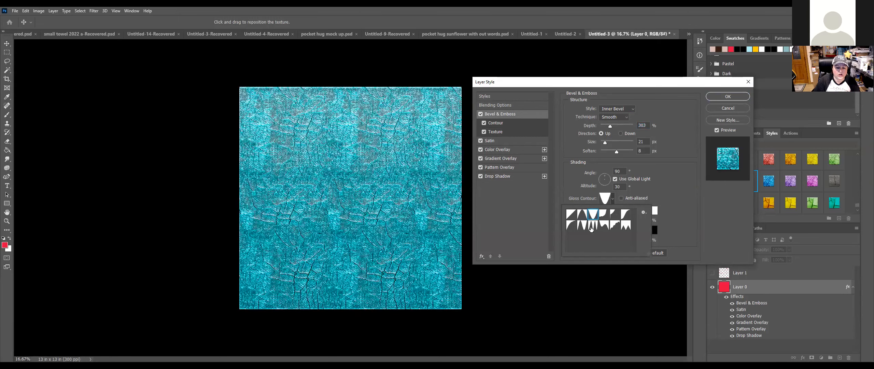
pyautogui.click(591, 227)
# Step: Try more gloss contours, then turn off Bevel & Emboss and show the Pattern Overlay (104% scale)
pyautogui.click(584, 225)
pyautogui.click(605, 225)
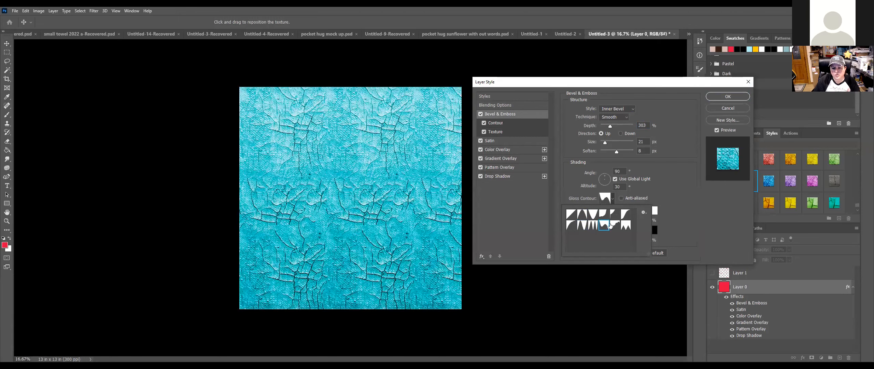
pyautogui.click(615, 225)
pyautogui.click(627, 226)
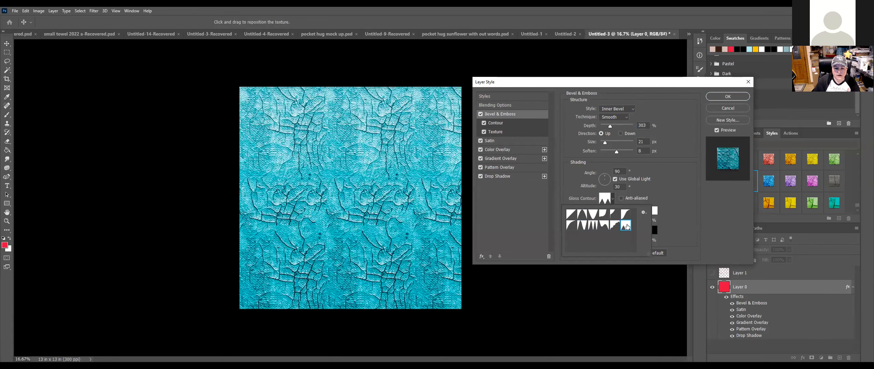
pyautogui.click(626, 213)
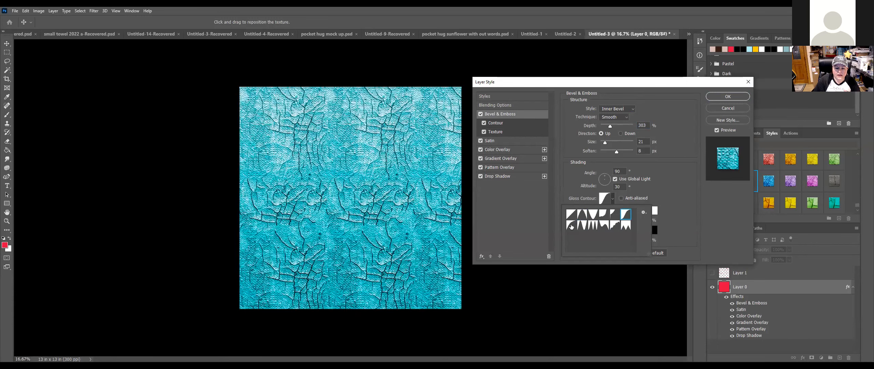
pyautogui.click(571, 226)
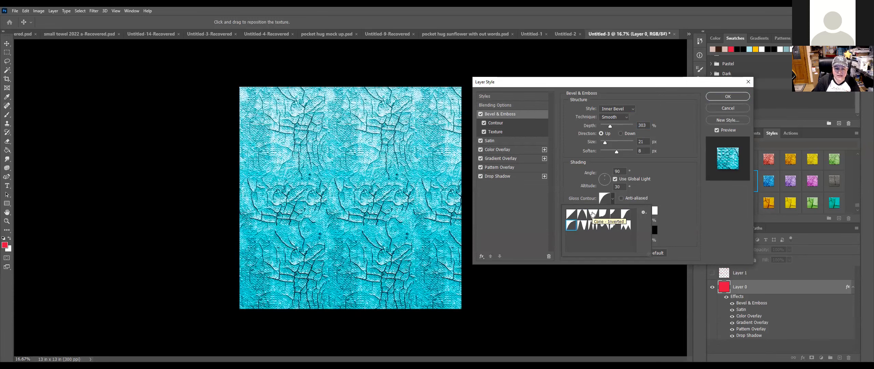
pyautogui.click(481, 114)
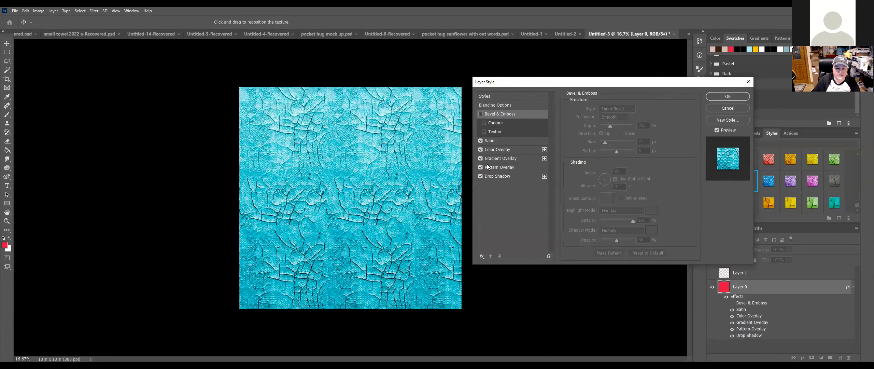
pyautogui.click(523, 167)
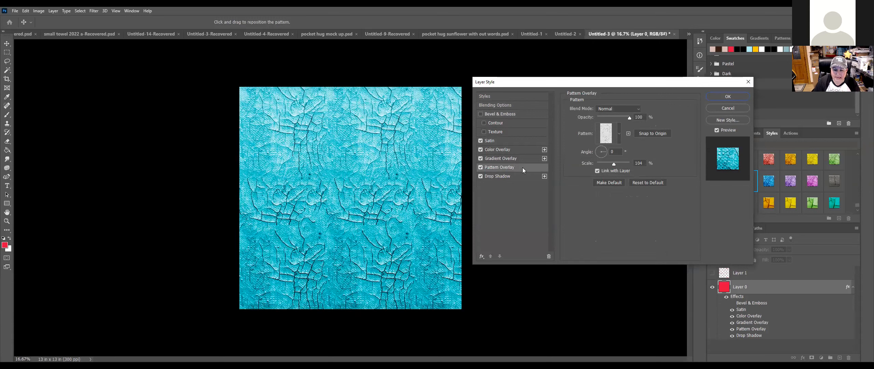
# Step: Switch off the square's Gradient Overlay, Color Overlay and Satin effects
pyautogui.click(481, 158)
pyautogui.click(480, 150)
pyautogui.click(480, 141)
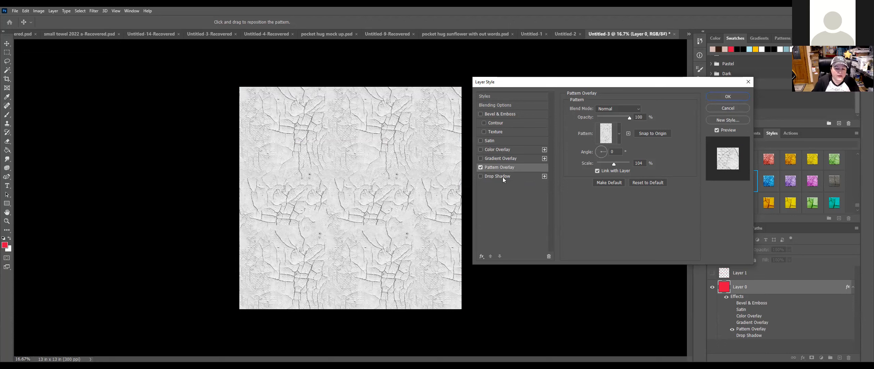
# Step: Re-enable Drop Shadow, both overlays, Satin, and Bevel & Emboss with its Contour and Texture
pyautogui.click(480, 176)
pyautogui.click(480, 158)
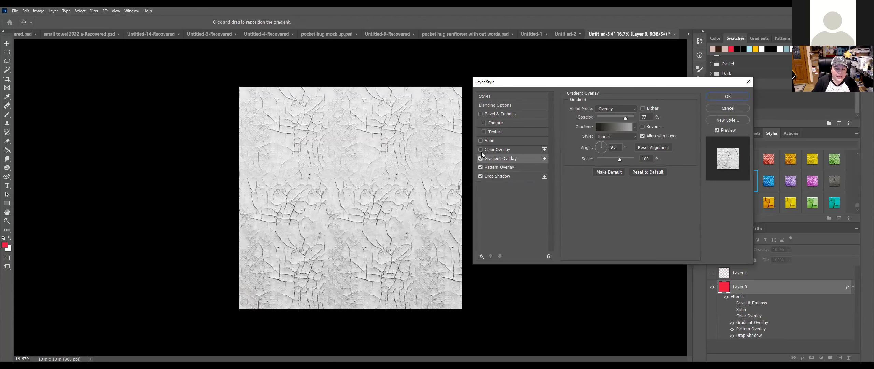
pyautogui.click(481, 149)
pyautogui.click(480, 141)
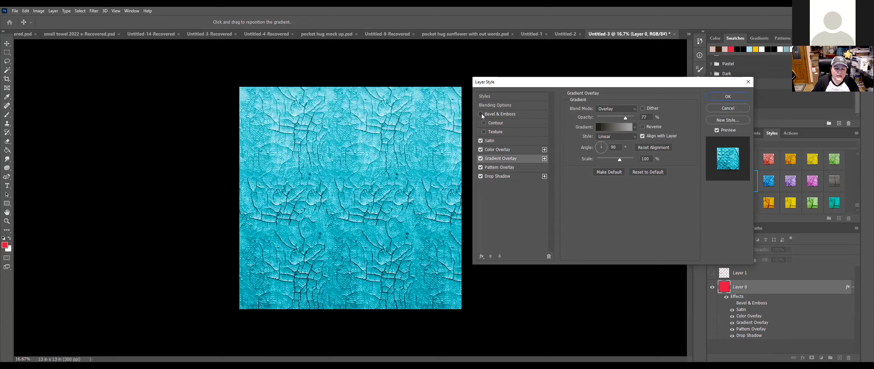
pyautogui.click(480, 113)
pyautogui.click(484, 122)
pyautogui.click(494, 131)
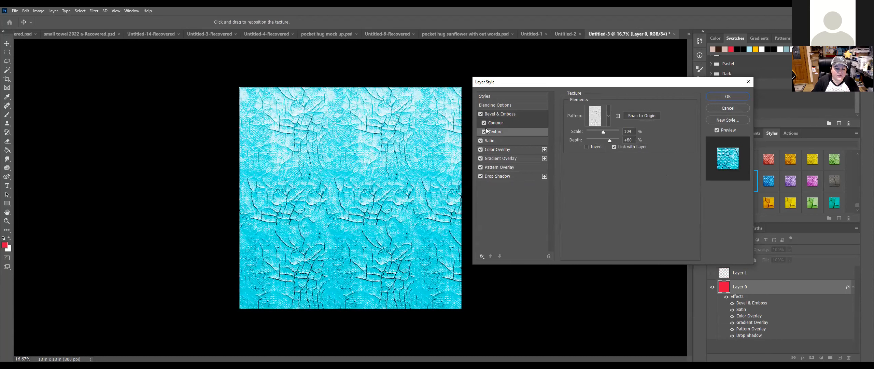
# Step: Set Bevel & Emboss depth to 220% and choose the first row-two Gloss Contour preset
pyautogui.click(534, 114)
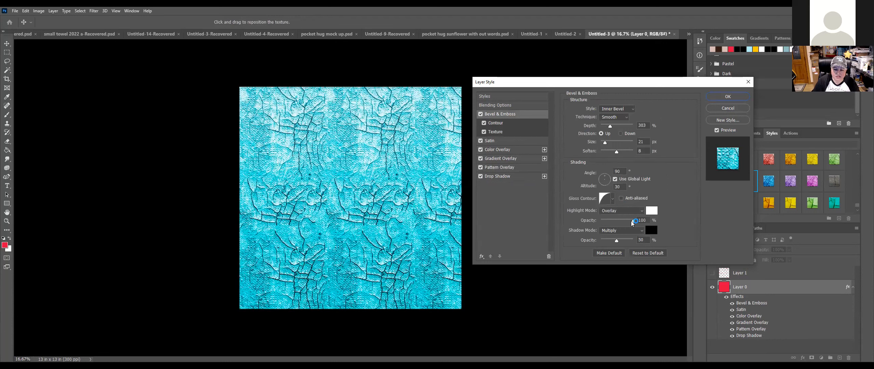
pyautogui.moveTo(614, 128); pyautogui.dragTo(611, 127)
pyautogui.click(613, 199)
pyautogui.click(577, 215)
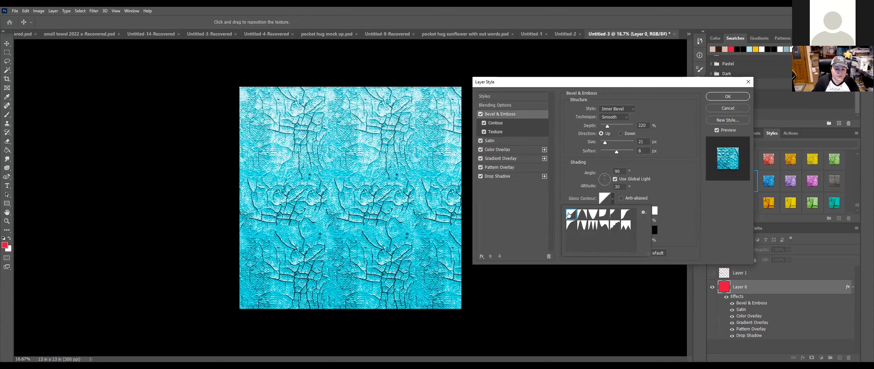
pyautogui.click(582, 214)
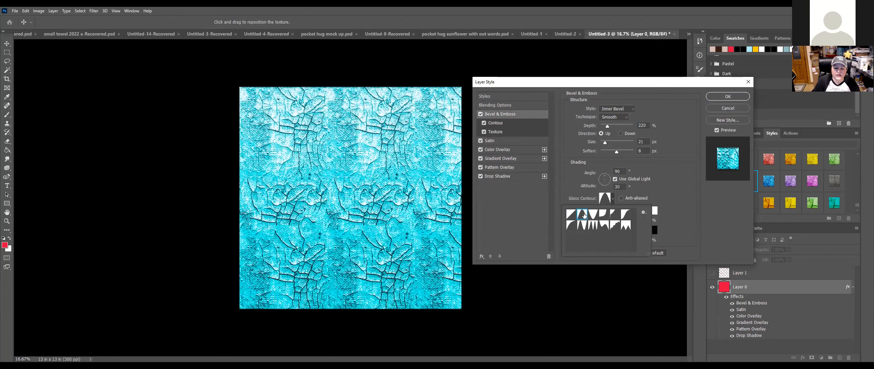
pyautogui.click(571, 225)
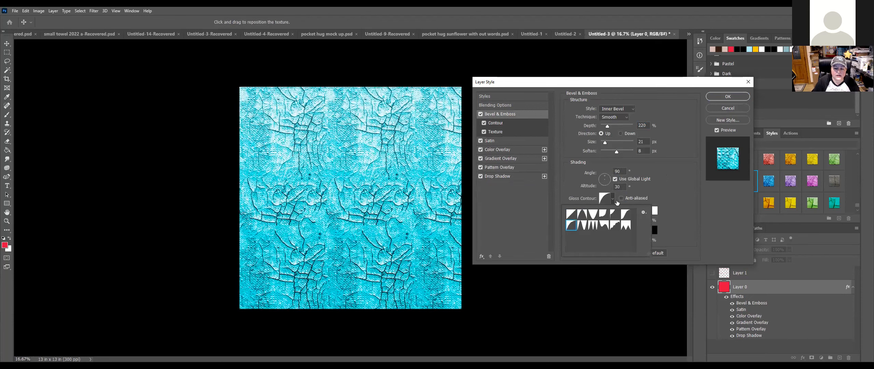
# Step: Set the bevel Highlight Opacity to 42% and Shadow Opacity to 78%
pyautogui.click(670, 183)
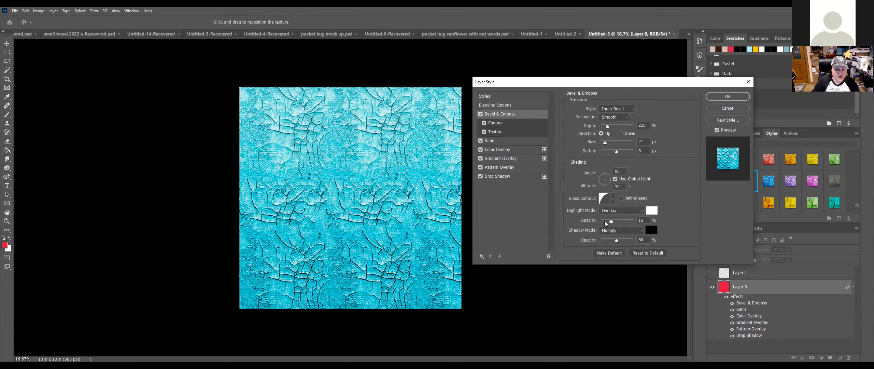
pyautogui.moveTo(617, 221); pyautogui.dragTo(626, 242)
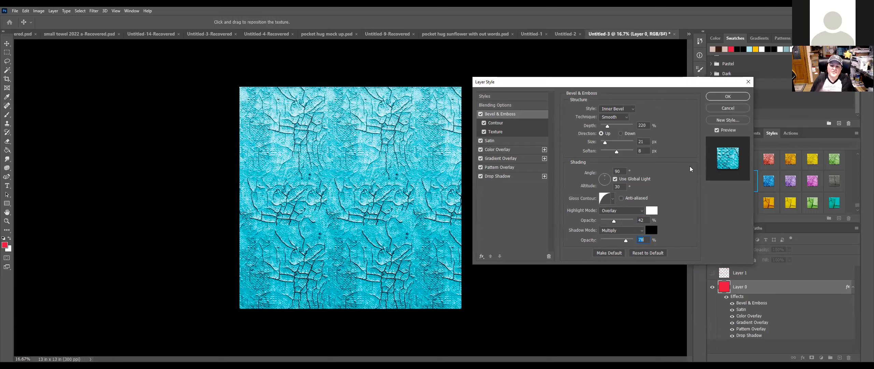
pyautogui.click(528, 158)
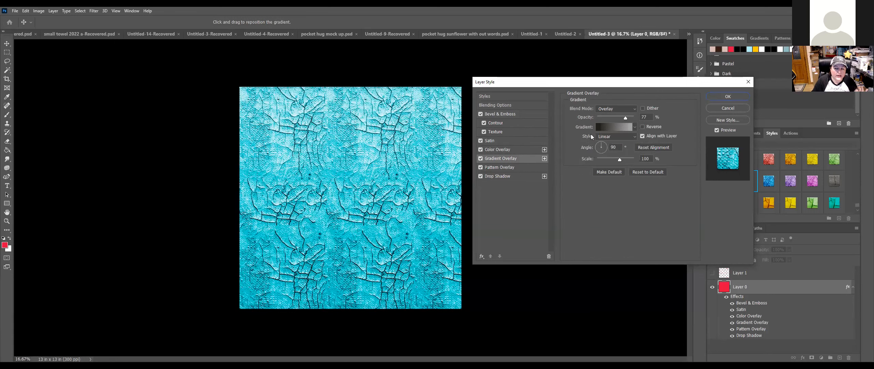
# Step: Change the Gradient Overlay to the Purple_04 gradient from the Purples presets
pyautogui.click(610, 127)
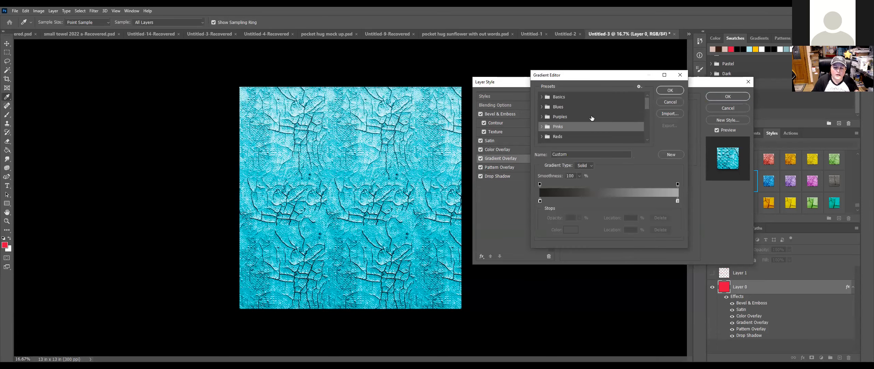
pyautogui.click(542, 116)
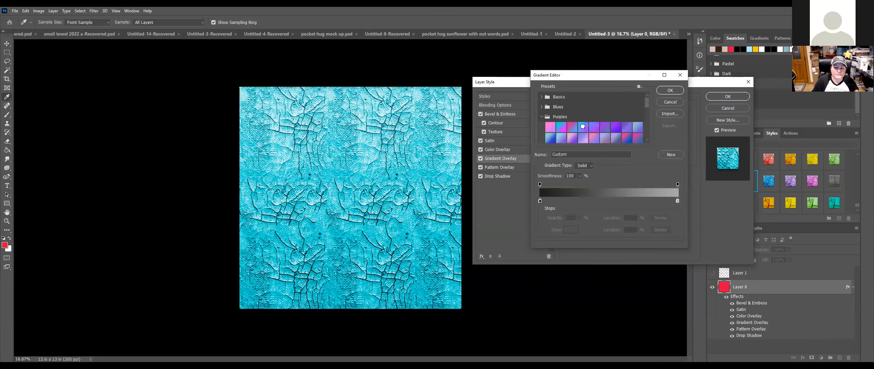
pyautogui.click(582, 126)
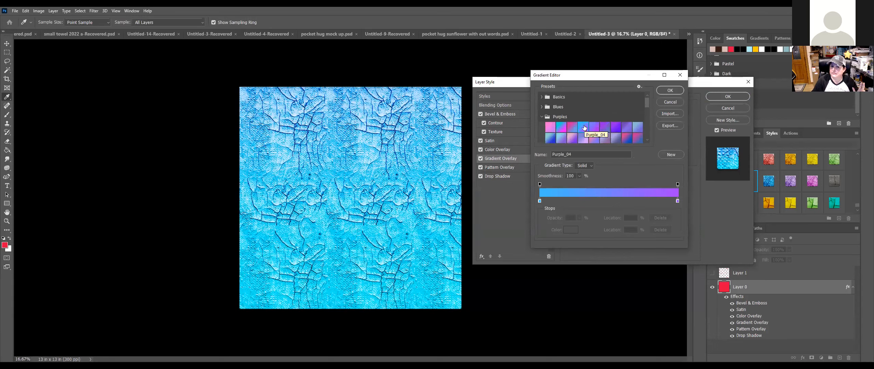
pyautogui.click(665, 91)
# Step: Set the Color Overlay colour to light teal 79cdd7 at 100% opacity
pyautogui.click(514, 150)
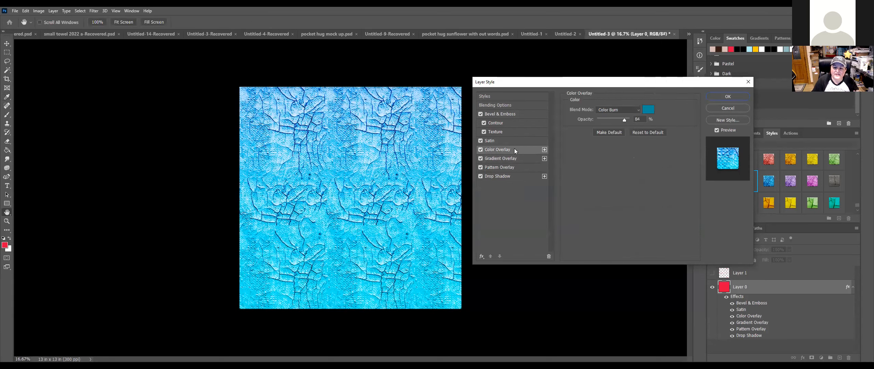
pyautogui.click(648, 110)
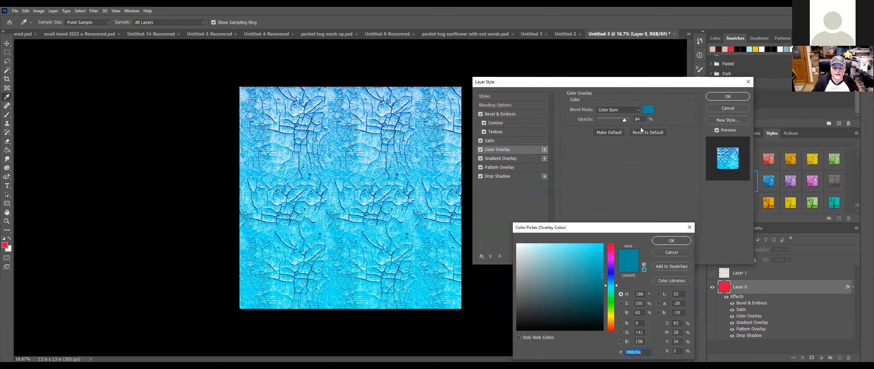
pyautogui.click(545, 257)
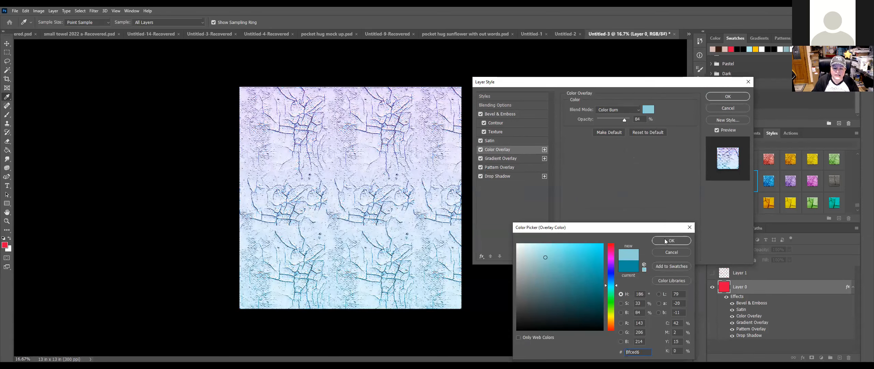
pyautogui.click(548, 256)
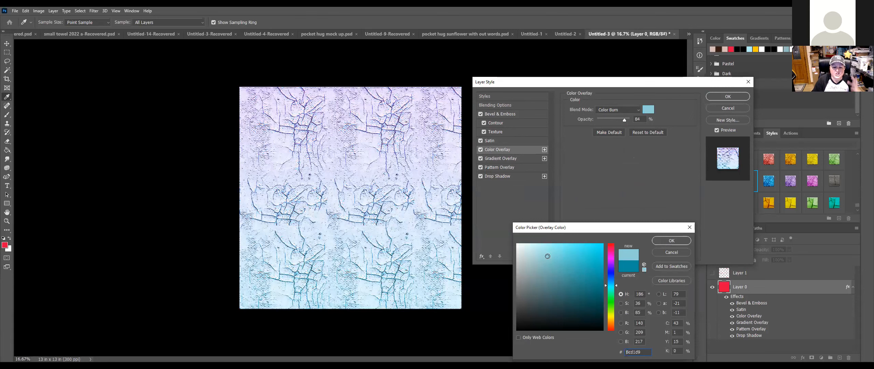
pyautogui.click(554, 257)
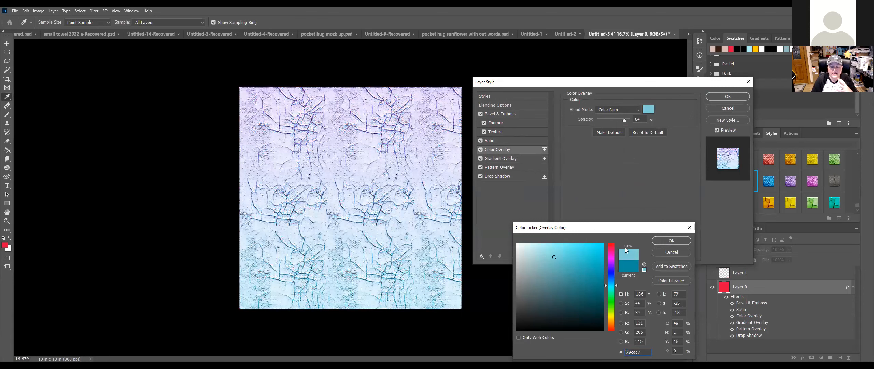
pyautogui.click(663, 240)
pyautogui.moveTo(624, 120)
pyautogui.mouseDown()
pyautogui.moveTo(611, 118)
pyautogui.moveTo(641, 120)
pyautogui.mouseUp()
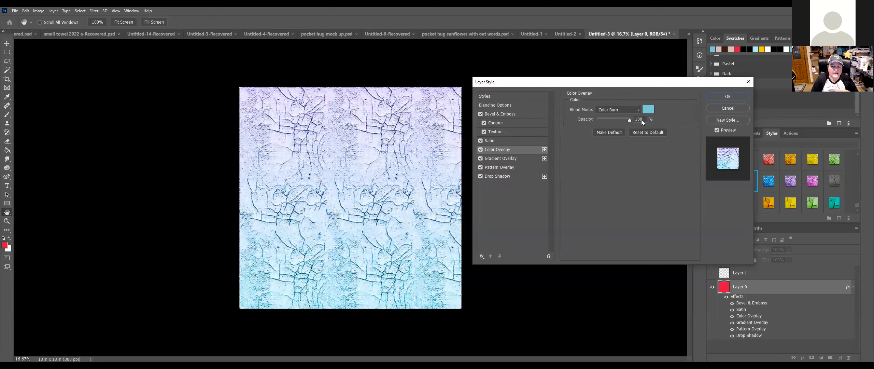
# Step: Try Normal, Dissolve and Multiply on the Color Overlay, then return it to Color Burn
pyautogui.click(625, 109)
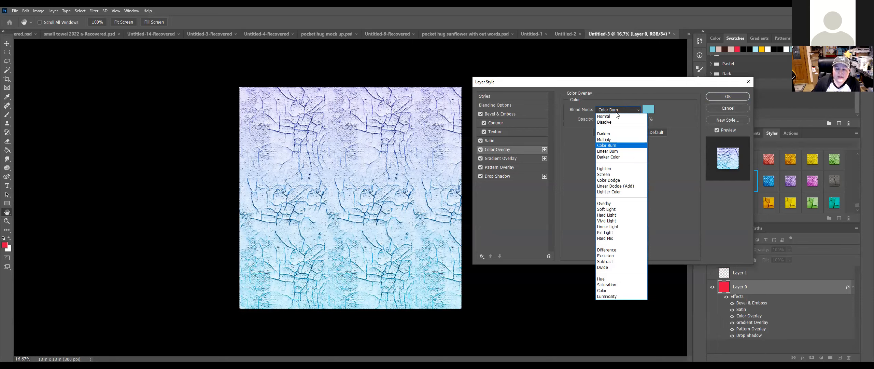
pyautogui.click(614, 117)
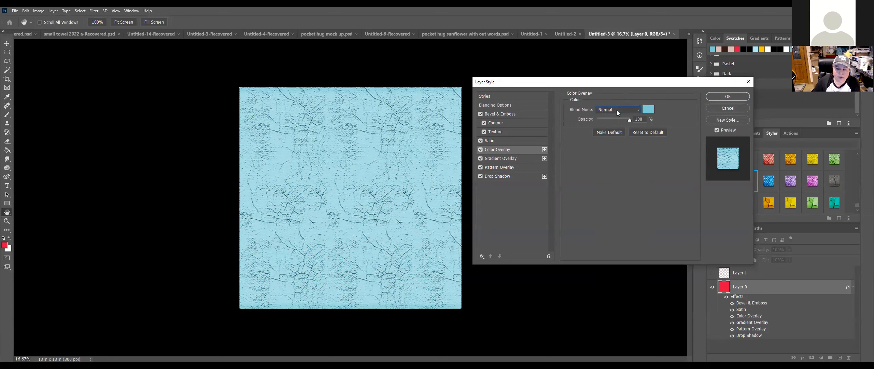
pyautogui.click(617, 110)
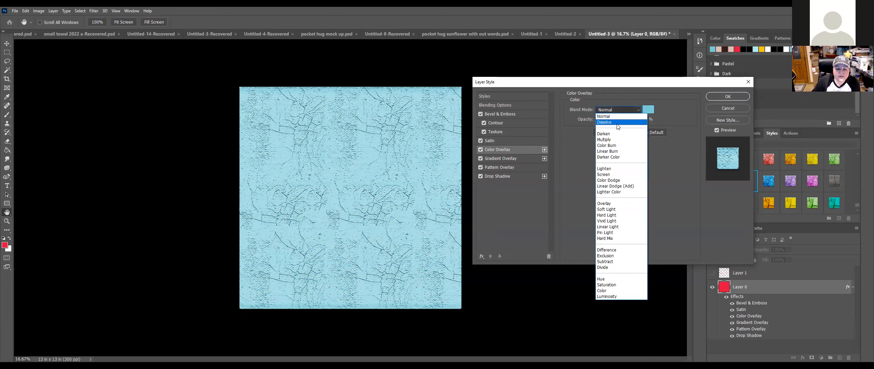
pyautogui.click(617, 123)
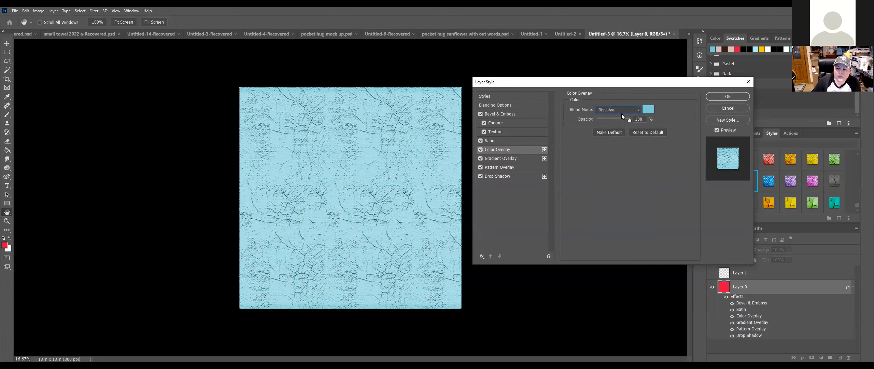
pyautogui.click(622, 113)
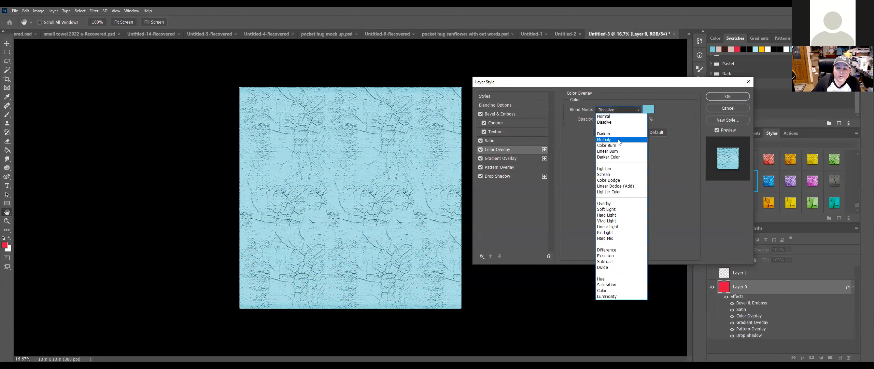
pyautogui.click(619, 140)
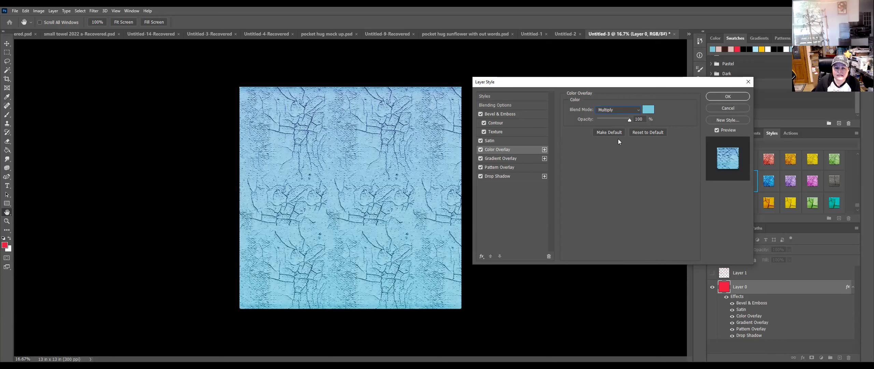
pyautogui.click(614, 110)
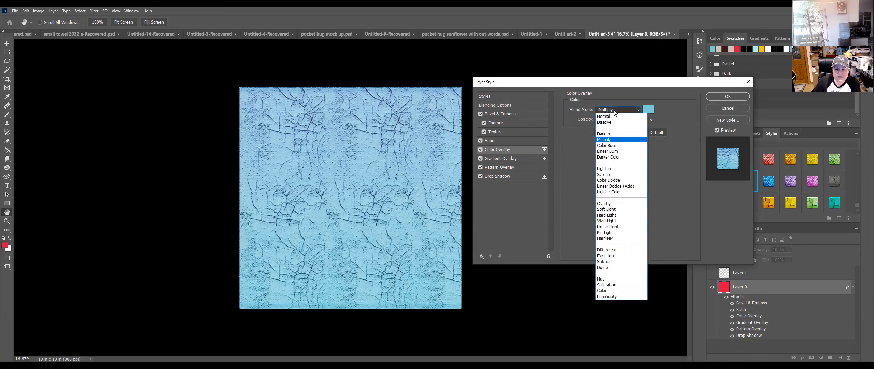
pyautogui.click(611, 147)
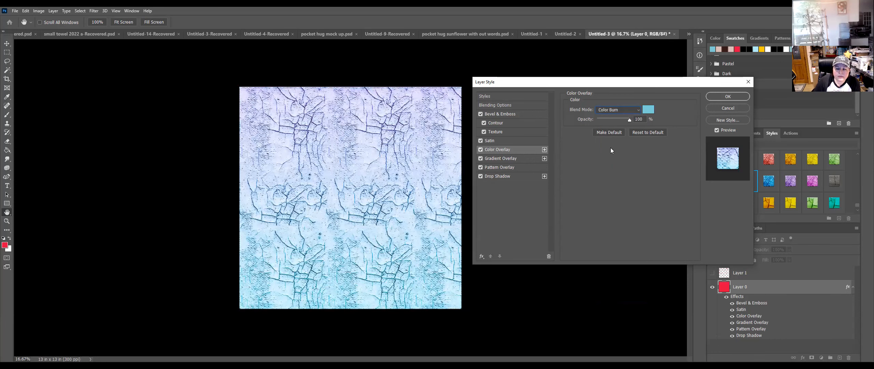
# Step: Try Linear Burn, Darker Color, Screen and Soft Light, then cancel all style changes
pyautogui.click(625, 109)
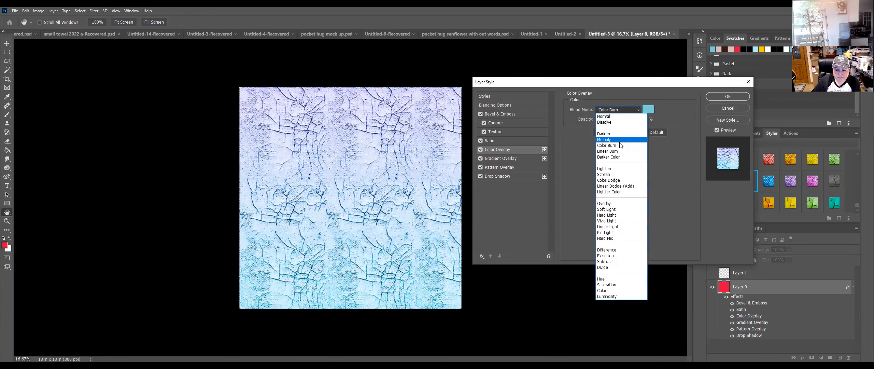
pyautogui.click(620, 151)
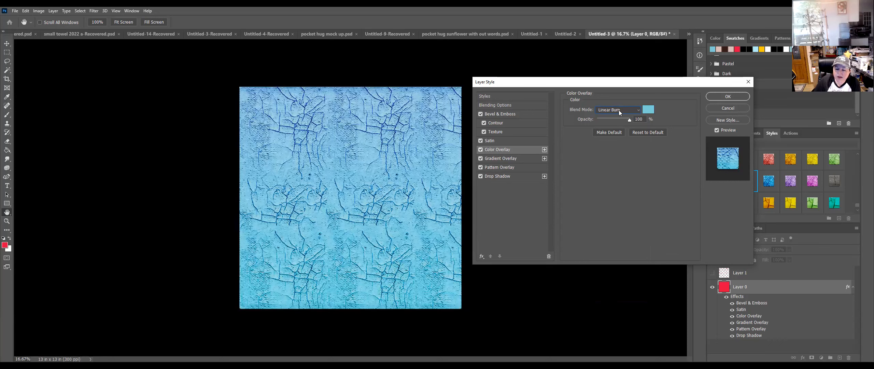
pyautogui.click(619, 110)
pyautogui.click(609, 159)
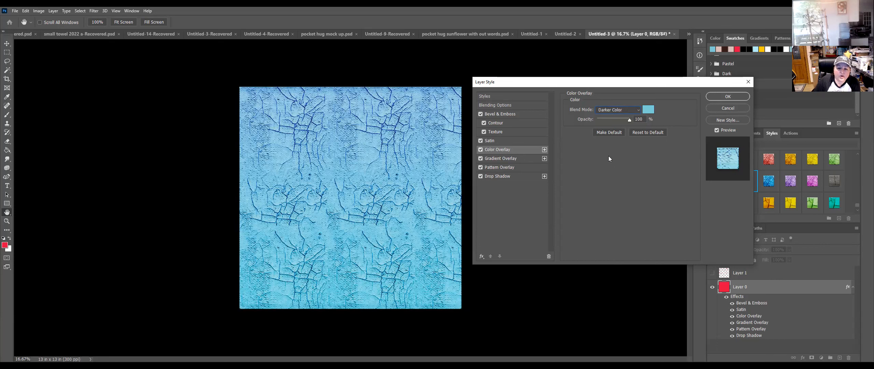
pyautogui.click(614, 113)
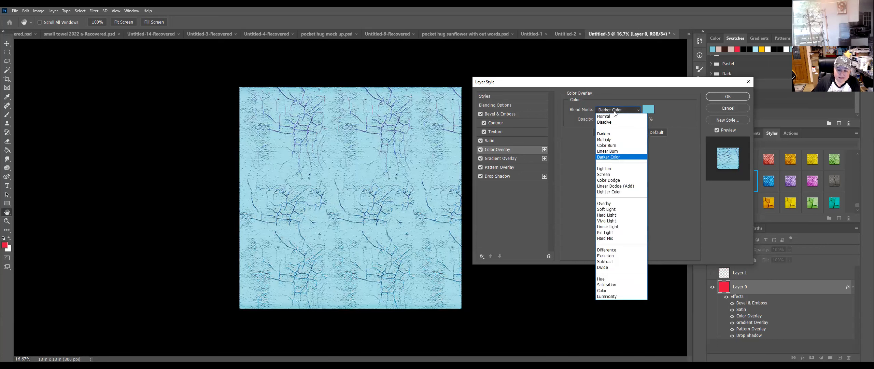
pyautogui.click(618, 175)
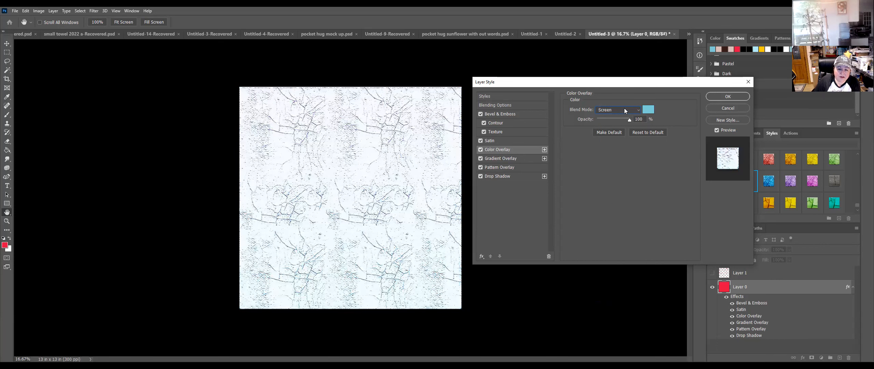
pyautogui.click(626, 110)
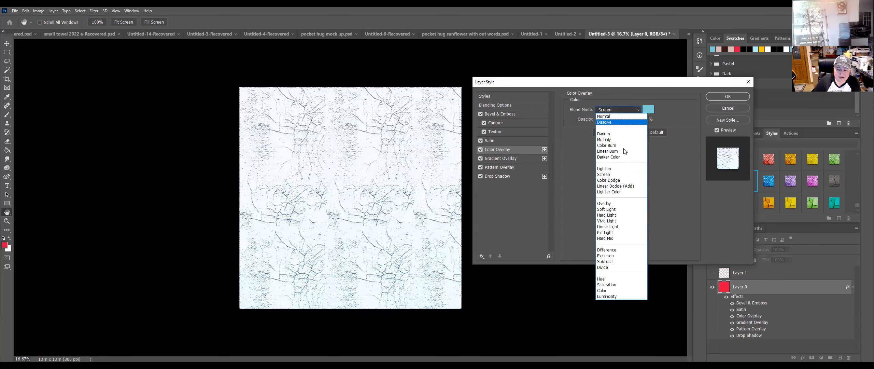
pyautogui.click(619, 210)
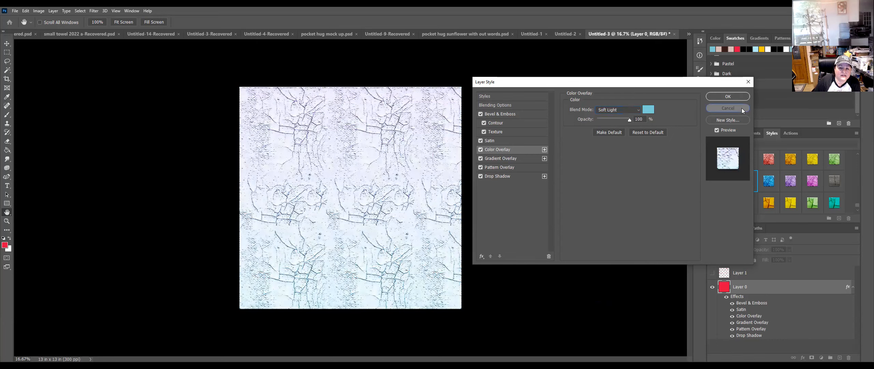
pyautogui.click(728, 108)
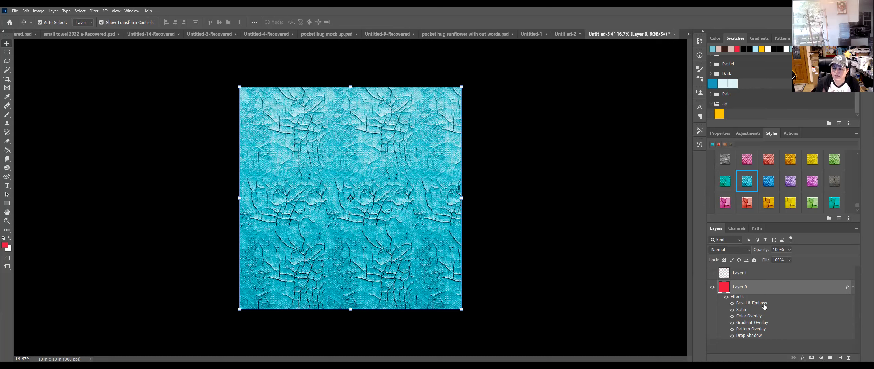
# Step: Apply a silver crumpled-foil preset from the Styles panel to Layer 0
pyautogui.scroll(1, 809, 214)
pyautogui.scroll(4, 809, 213)
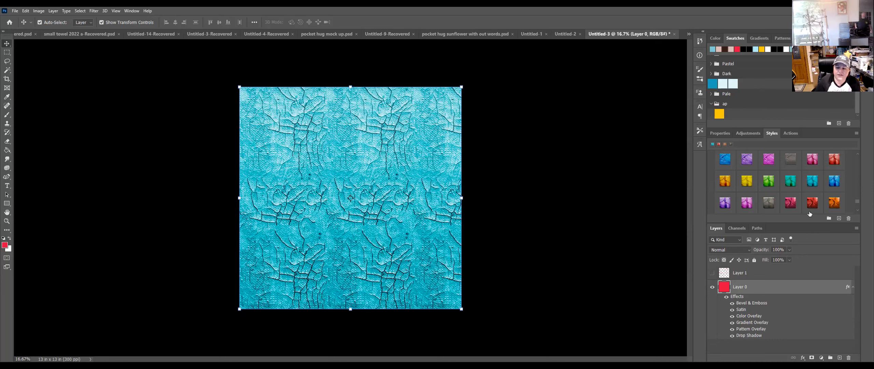
pyautogui.scroll(5, 801, 201)
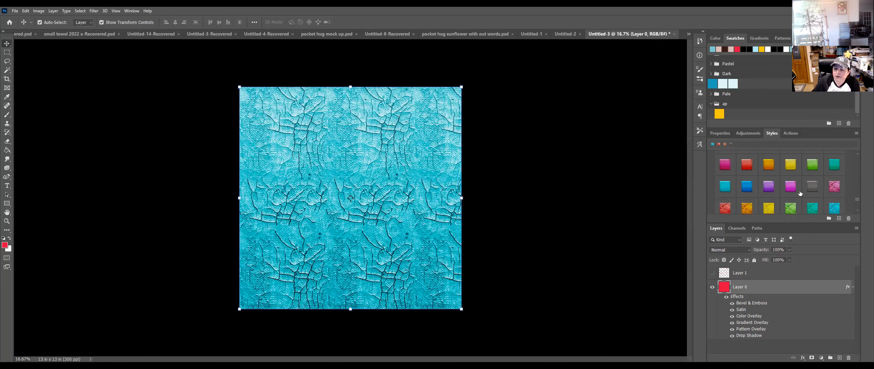
pyautogui.scroll(6, 801, 194)
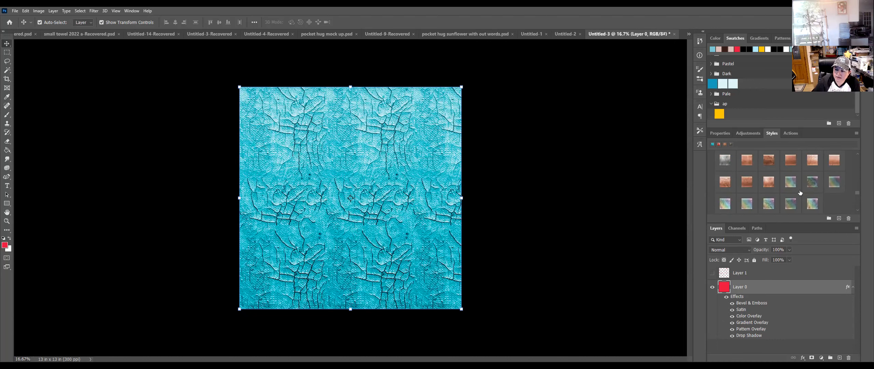
pyautogui.scroll(-2, 800, 194)
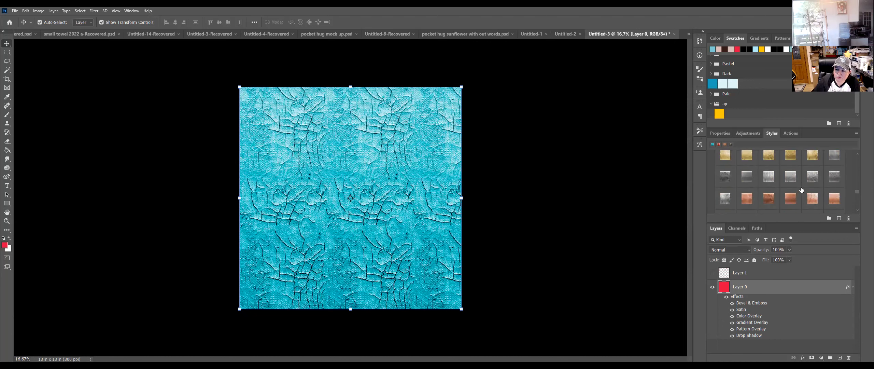
pyautogui.click(813, 177)
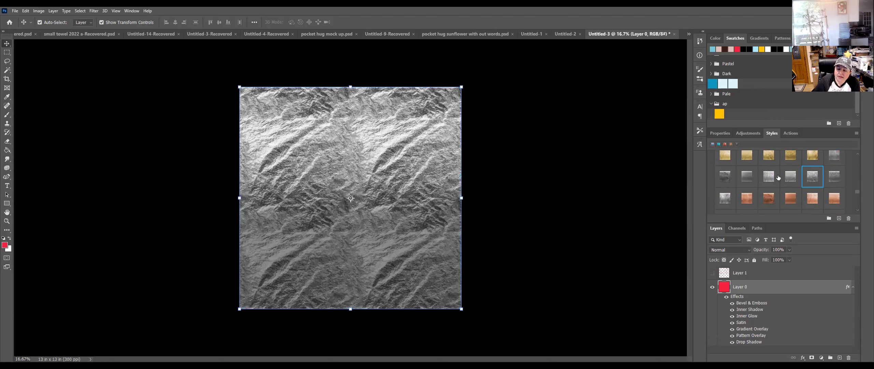
# Step: Try streaky silver, rainbow foil, gold bevel and silver preset styles on the square
pyautogui.click(772, 177)
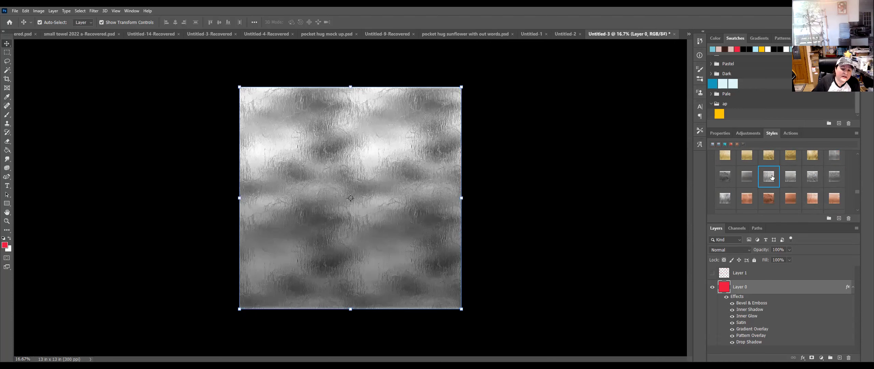
pyautogui.scroll(1, 773, 177)
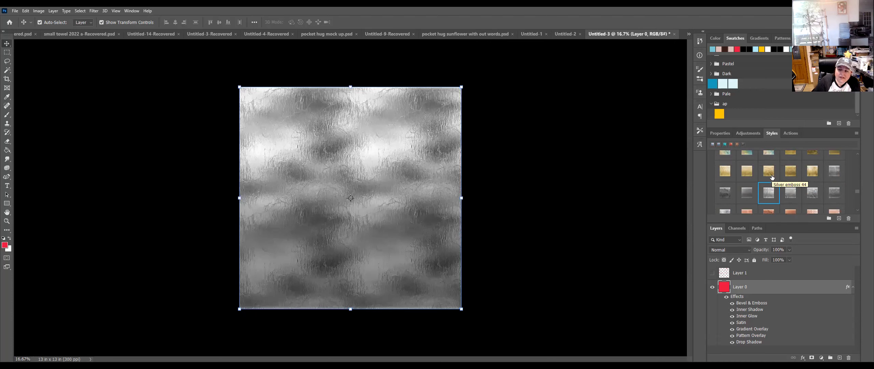
pyautogui.scroll(-3, 772, 176)
pyautogui.click(772, 176)
pyautogui.scroll(5, 772, 176)
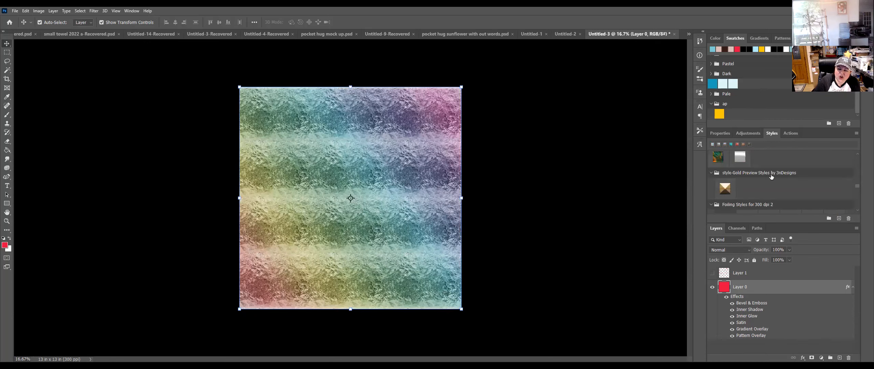
pyautogui.click(725, 192)
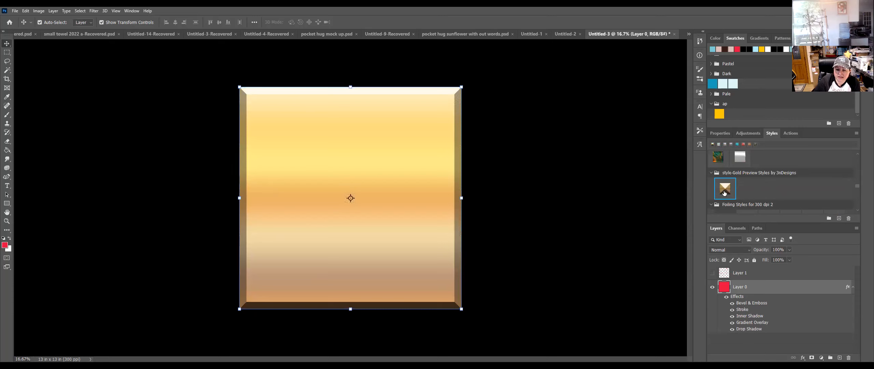
pyautogui.click(740, 160)
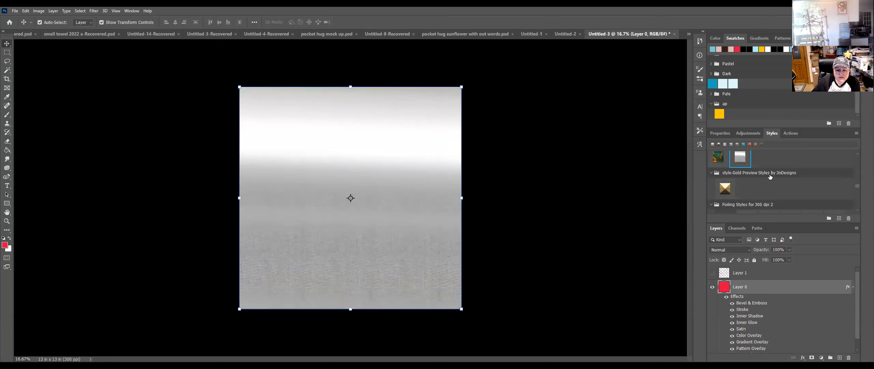
# Step: Apply the hammered copper style from Metal Stamping Styles to the square
pyautogui.scroll(1, 770, 177)
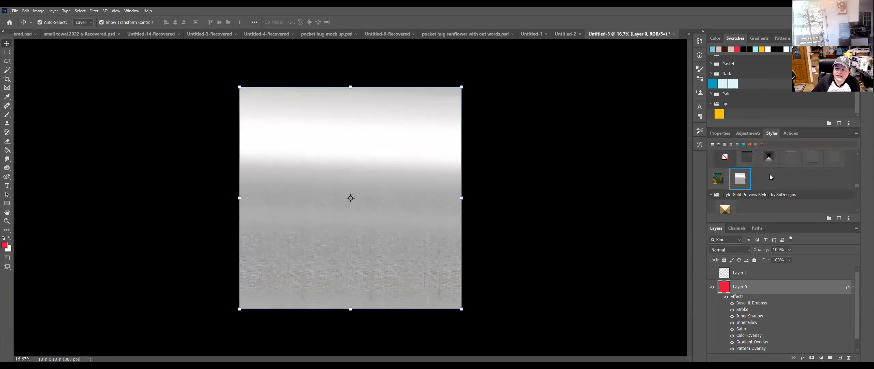
pyautogui.scroll(5, 769, 174)
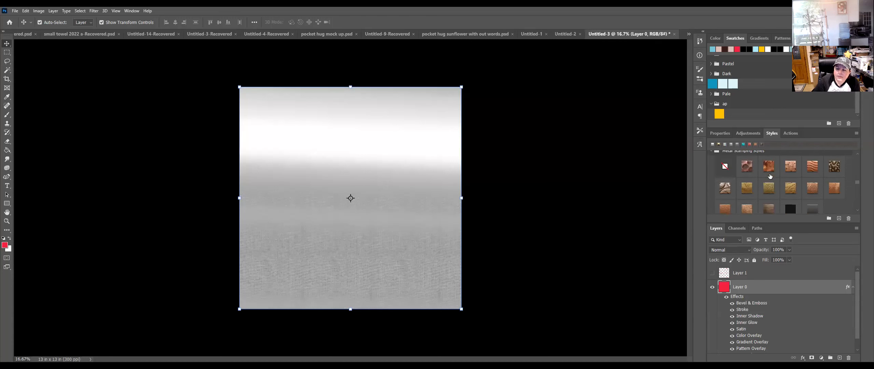
pyautogui.scroll(1, 769, 176)
pyautogui.click(747, 190)
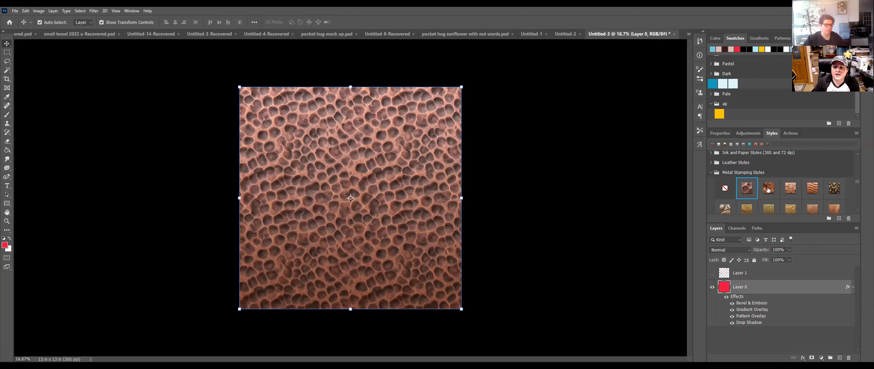
# Step: Replace it with the Dust Gold Apricot 2 glitter style
pyautogui.scroll(-10, 767, 190)
pyautogui.scroll(-6, 766, 187)
pyautogui.scroll(1, 766, 186)
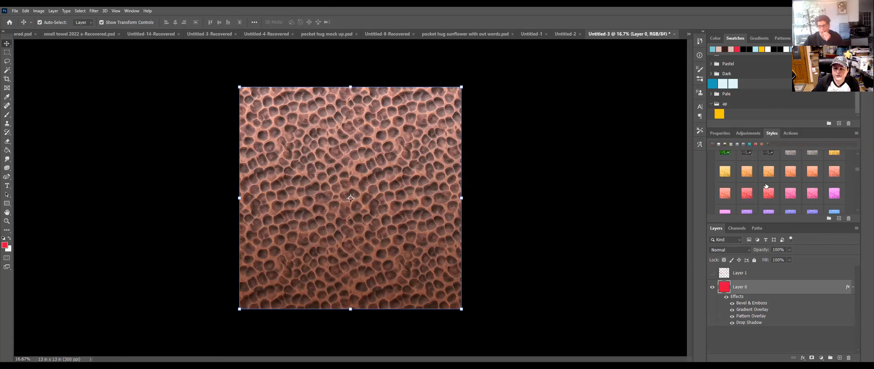
pyautogui.click(773, 169)
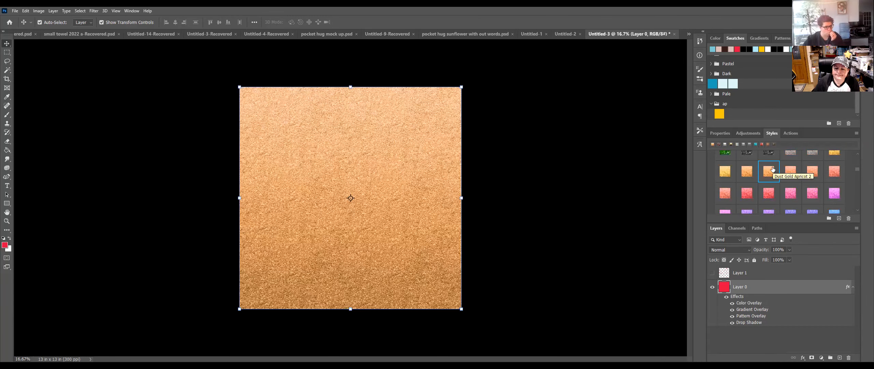
# Step: Scale Layer 0's gold-dust Pattern Overlay up to about 420% and accept the style
pyautogui.doubleClick(792, 289)
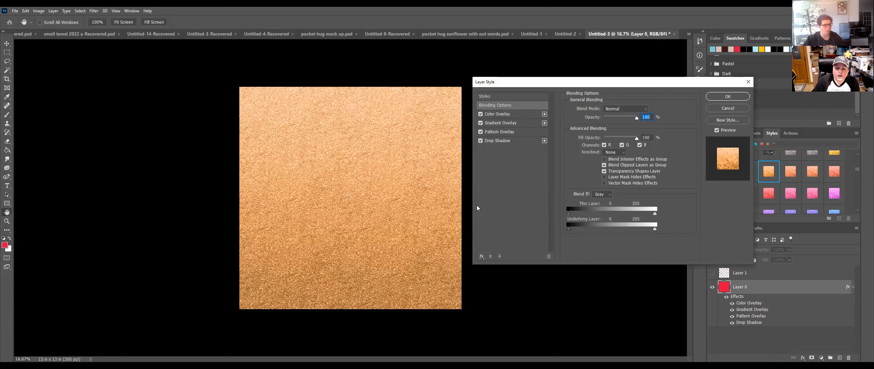
pyautogui.click(532, 132)
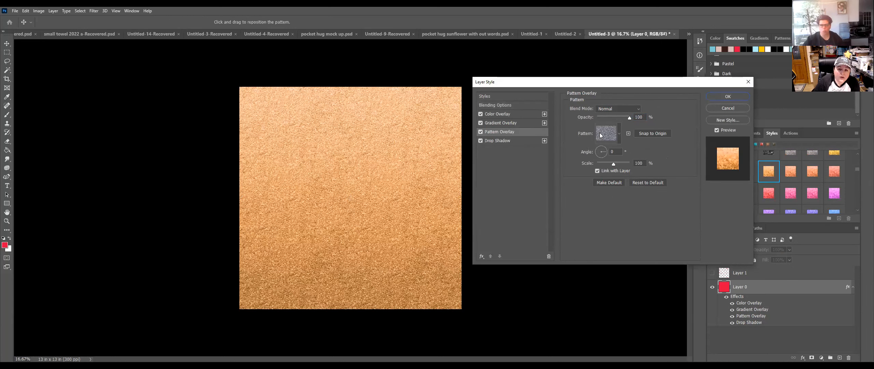
pyautogui.moveTo(615, 164); pyautogui.dragTo(620, 165)
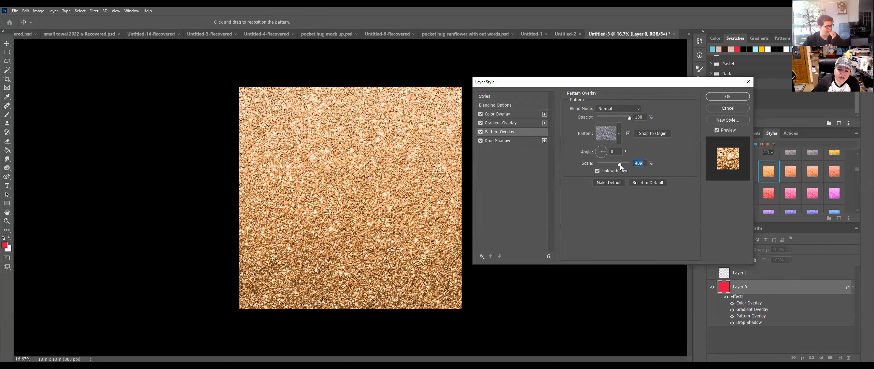
pyautogui.click(731, 96)
pyautogui.scroll(-1, 800, 178)
pyautogui.scroll(12, 800, 178)
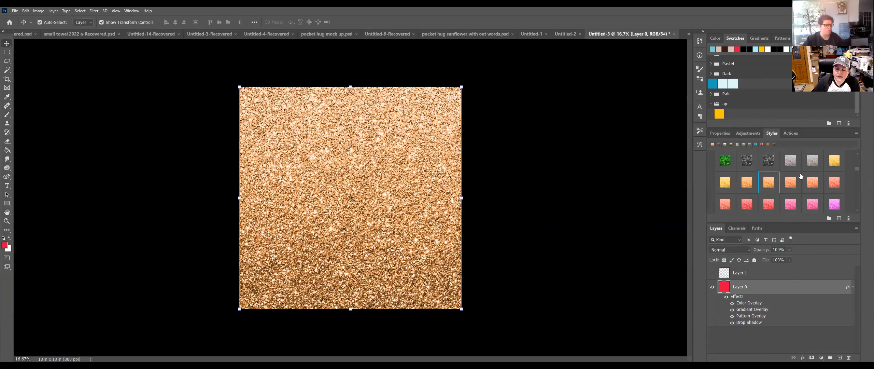
# Step: Apply the orange-red glitter style and scale its Pattern Overlay to about 497%
pyautogui.click(770, 166)
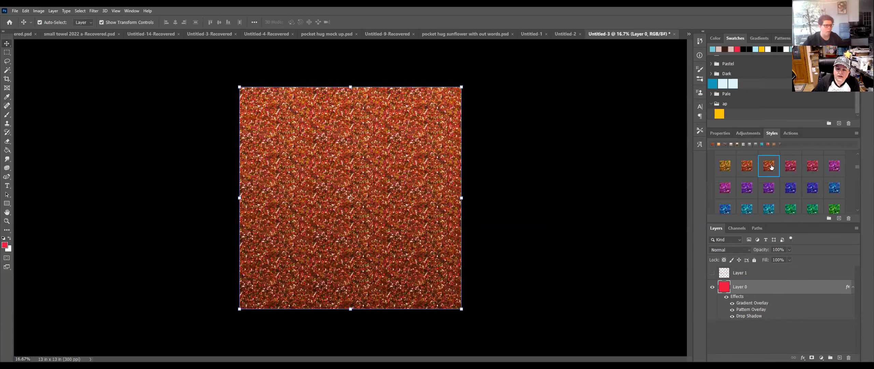
pyautogui.doubleClick(799, 290)
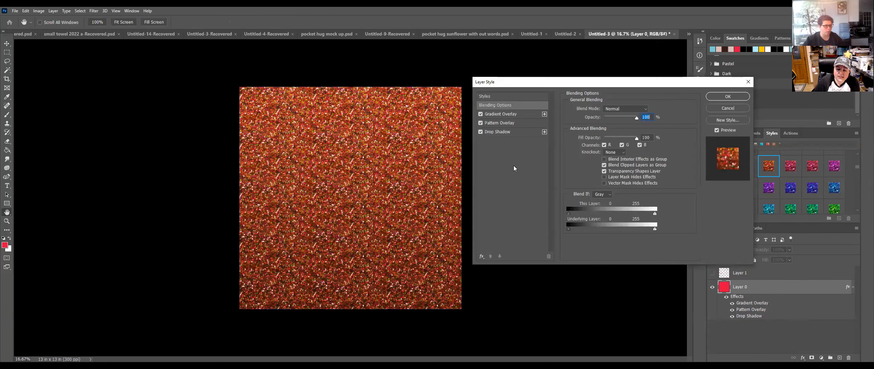
pyautogui.click(519, 124)
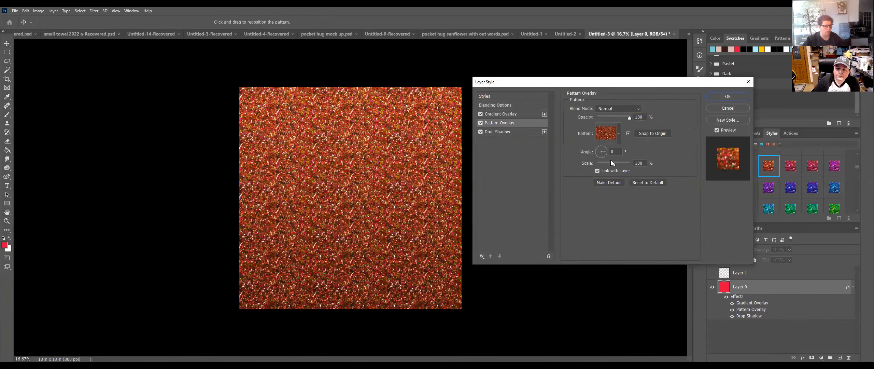
pyautogui.moveTo(612, 162); pyautogui.dragTo(621, 163)
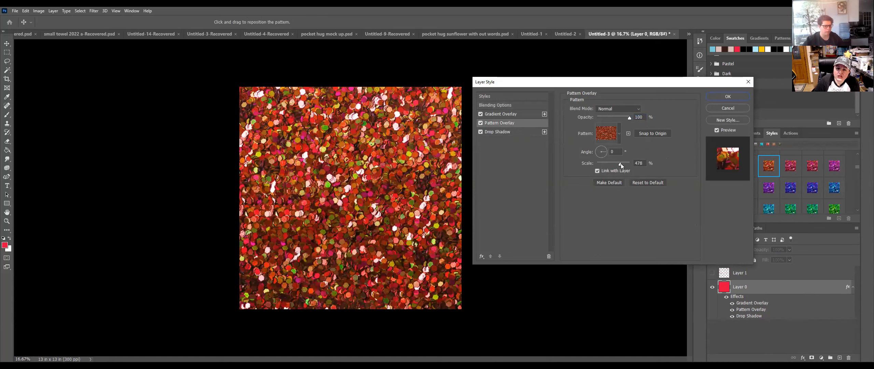
pyautogui.moveTo(620, 163); pyautogui.dragTo(621, 164)
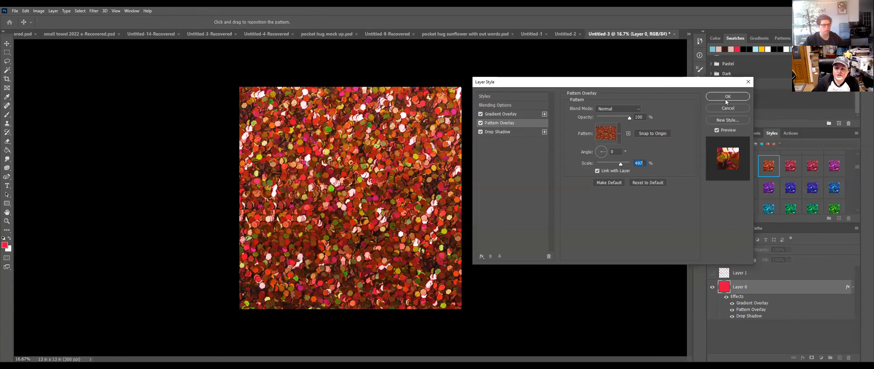
pyautogui.click(523, 114)
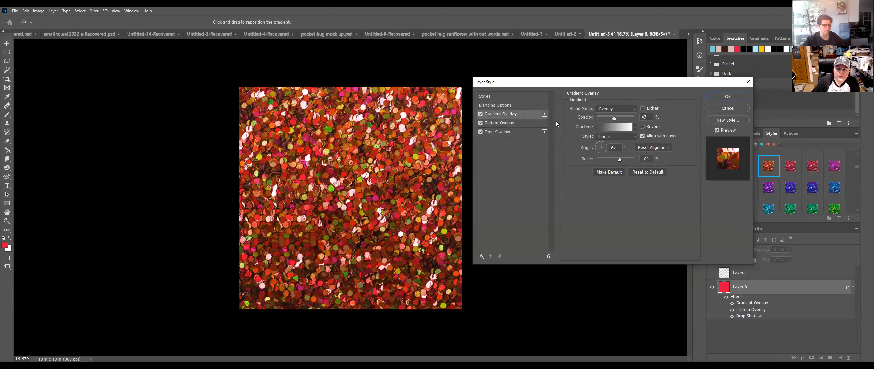
# Step: Try rainbow, silver and pink gradients, then set the overlay to the purple-cyan-pink preset
pyautogui.click(618, 127)
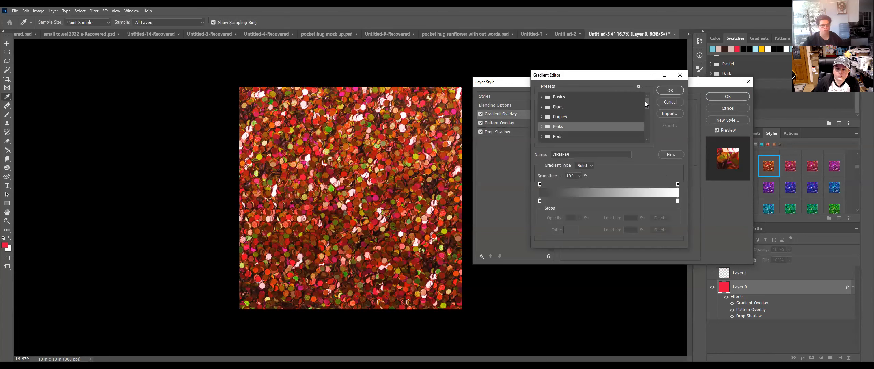
pyautogui.moveTo(646, 102); pyautogui.dragTo(646, 127)
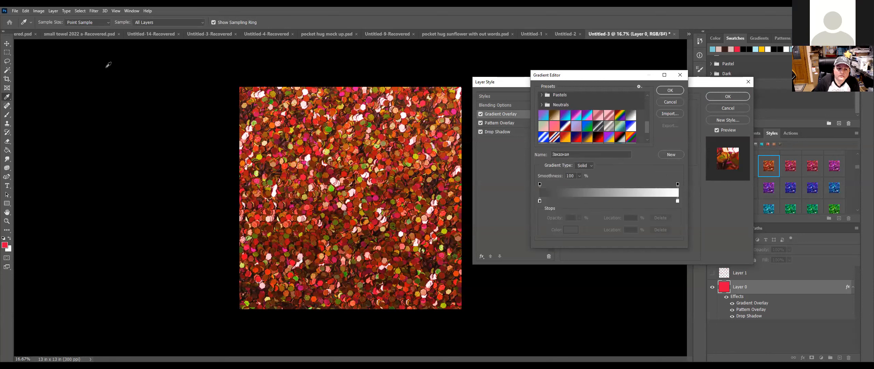
pyautogui.click(630, 139)
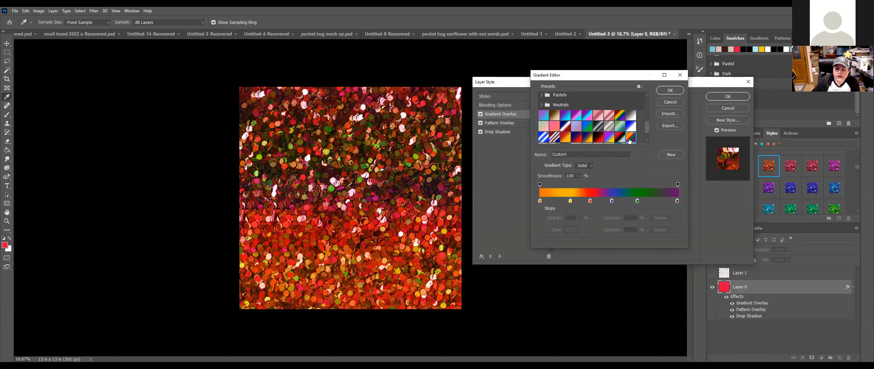
pyautogui.click(611, 127)
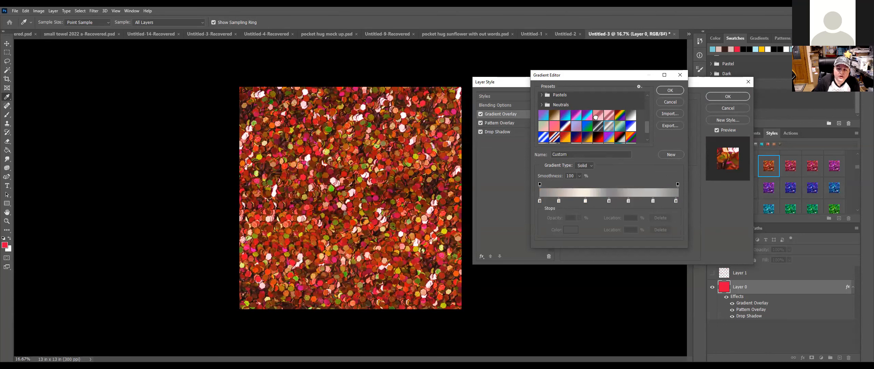
pyautogui.click(596, 117)
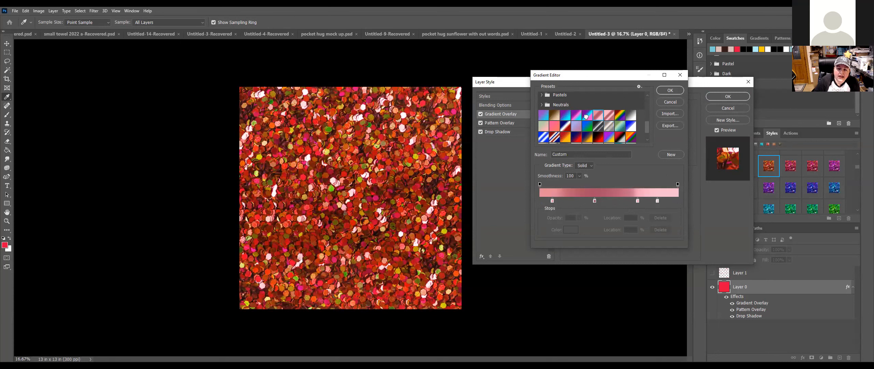
pyautogui.click(587, 118)
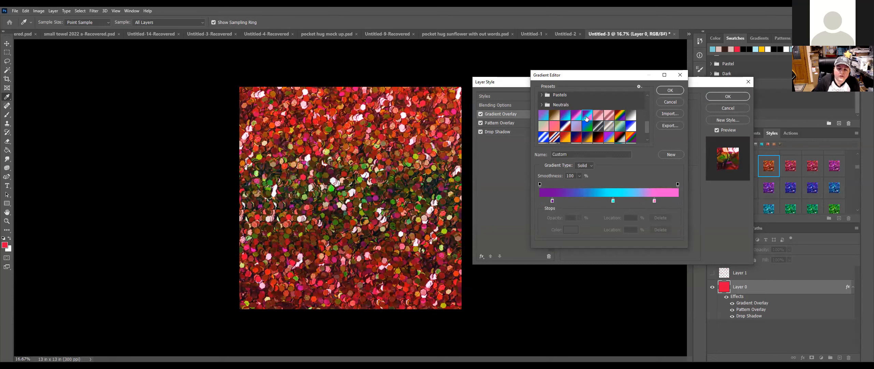
pyautogui.click(669, 90)
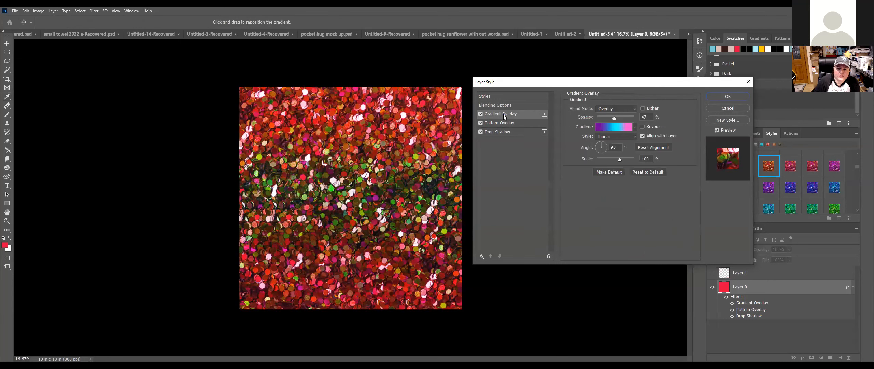
pyautogui.click(482, 256)
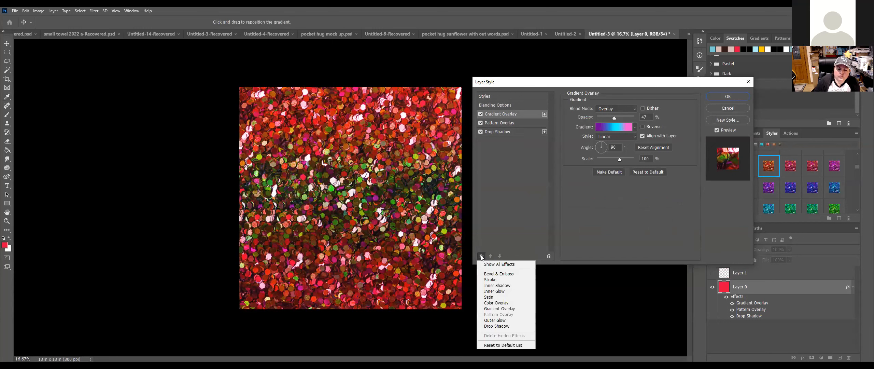
# Step: Add a blue Color Overlay effect to the square
pyautogui.click(482, 256)
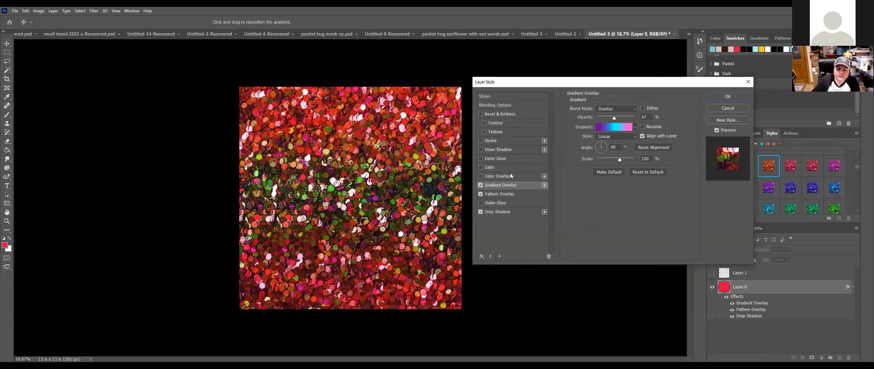
pyautogui.click(481, 176)
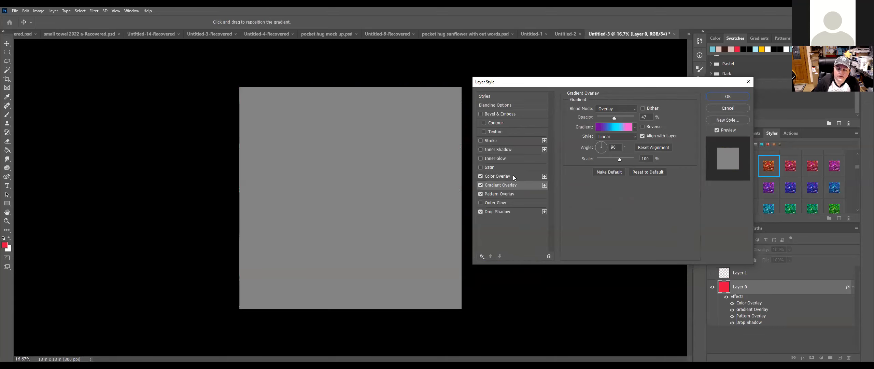
pyautogui.click(529, 175)
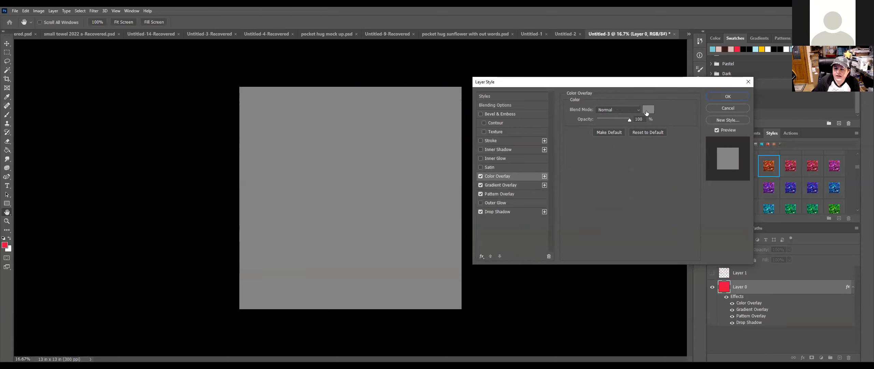
pyautogui.click(646, 111)
pyautogui.click(593, 253)
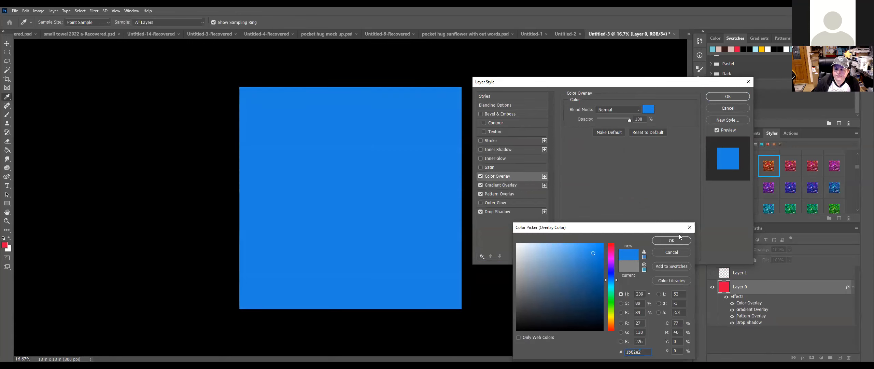
pyautogui.click(677, 241)
# Step: Set the overlay to Color Burn at 66% opacity, then cancel the Layer Style dialog
pyautogui.click(620, 109)
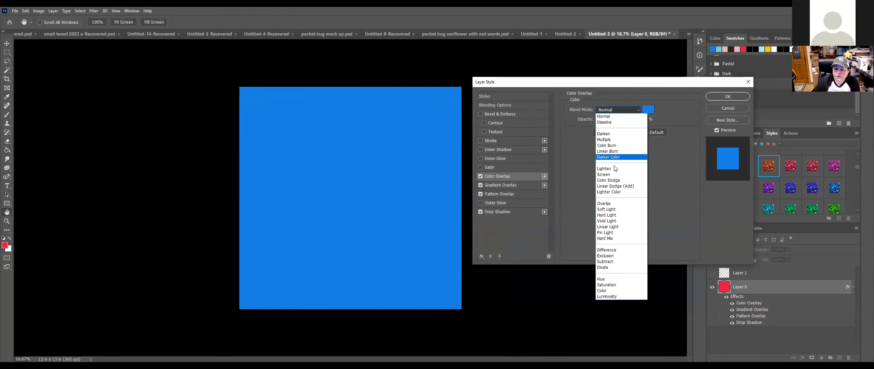
pyautogui.click(618, 145)
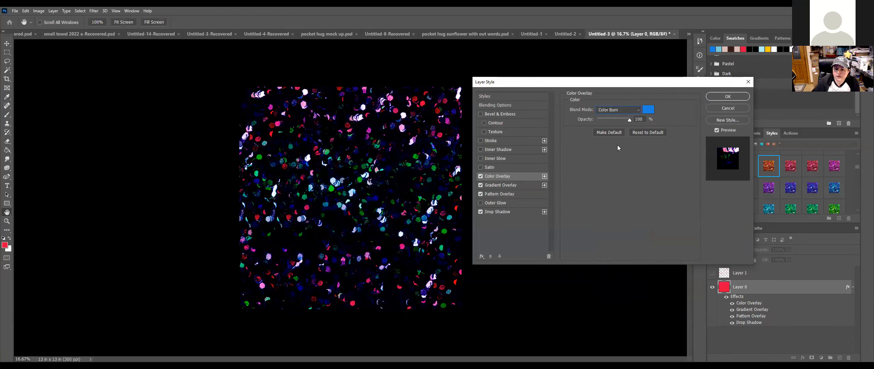
pyautogui.moveTo(628, 121); pyautogui.dragTo(618, 121)
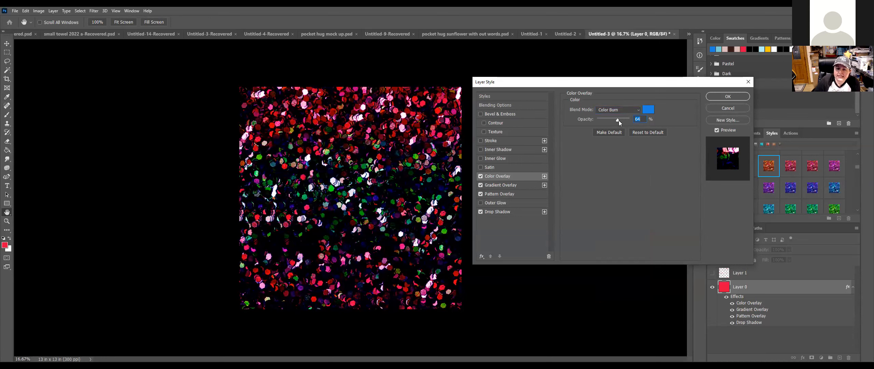
pyautogui.click(740, 109)
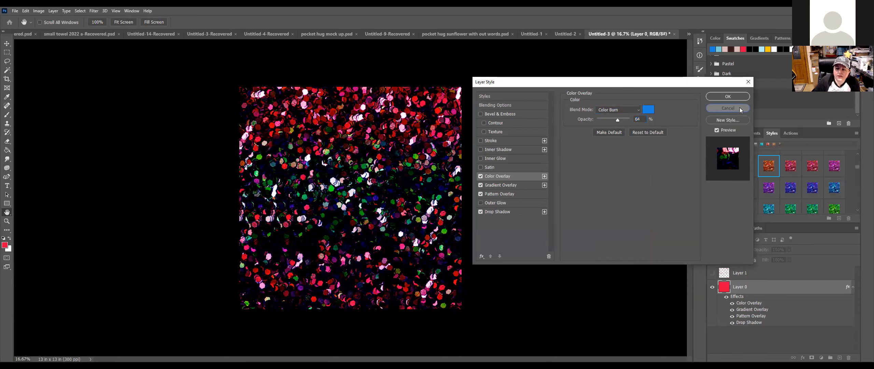
pyautogui.scroll(8, 798, 174)
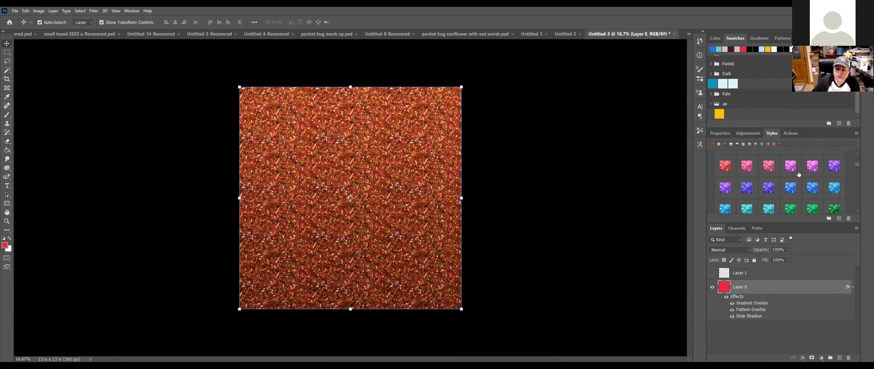
# Step: Apply the grey glitter style to the square and enlarge its pattern overlay to 362%
pyautogui.click(768, 176)
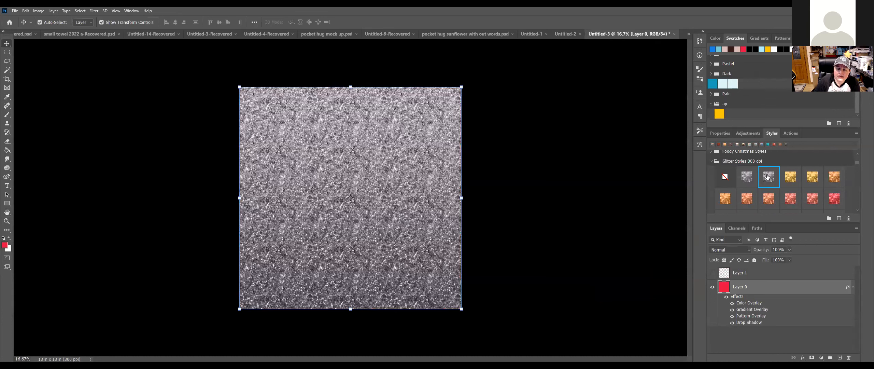
pyautogui.doubleClick(785, 283)
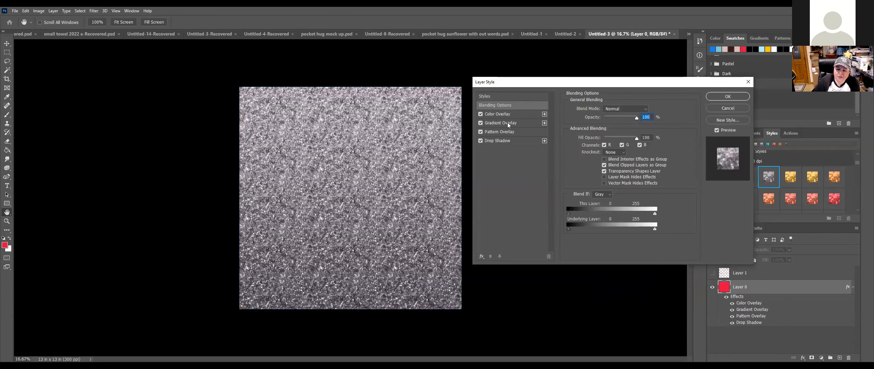
pyautogui.click(505, 131)
pyautogui.moveTo(614, 163); pyautogui.dragTo(619, 164)
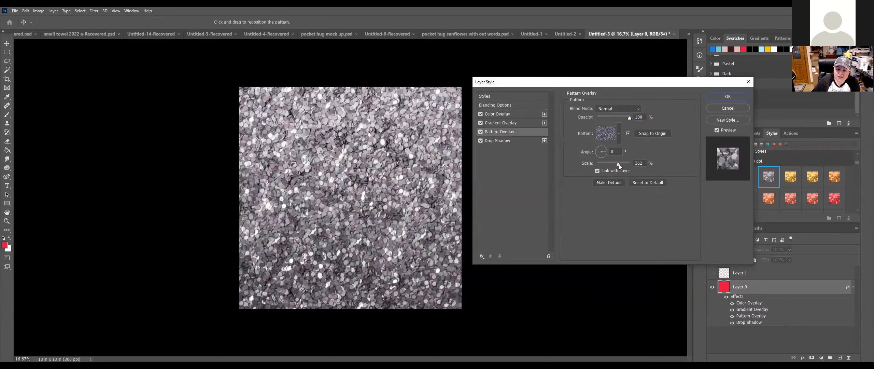
# Step: Set the Color Overlay colour to orange cb6c0e after trying several lighter and brown tones
pyautogui.click(524, 113)
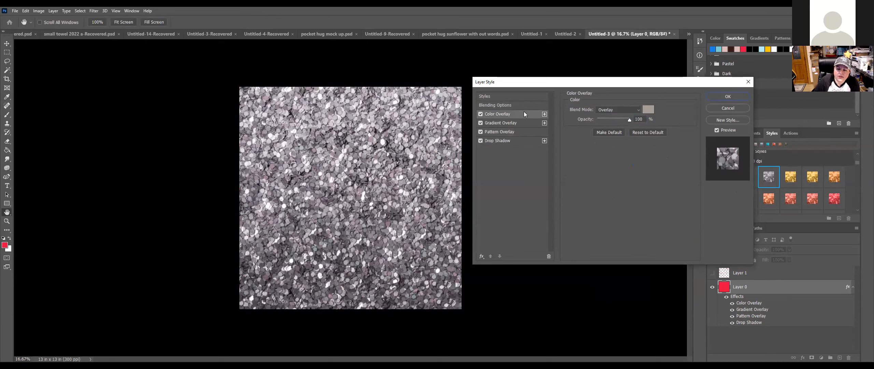
pyautogui.click(651, 110)
pyautogui.click(517, 250)
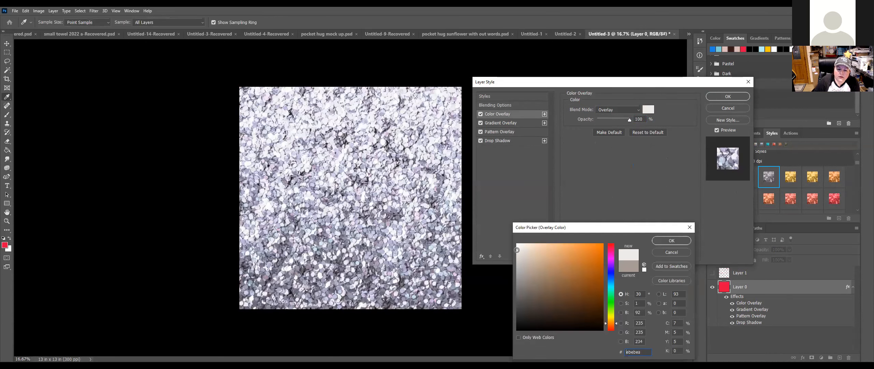
pyautogui.click(521, 258)
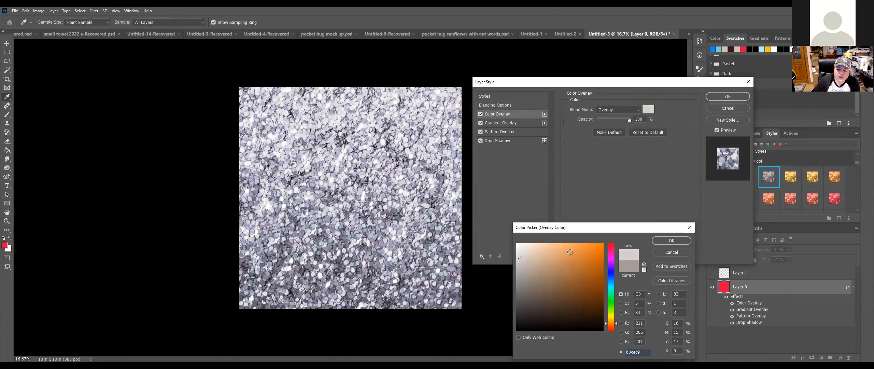
pyautogui.click(571, 253)
pyautogui.click(565, 278)
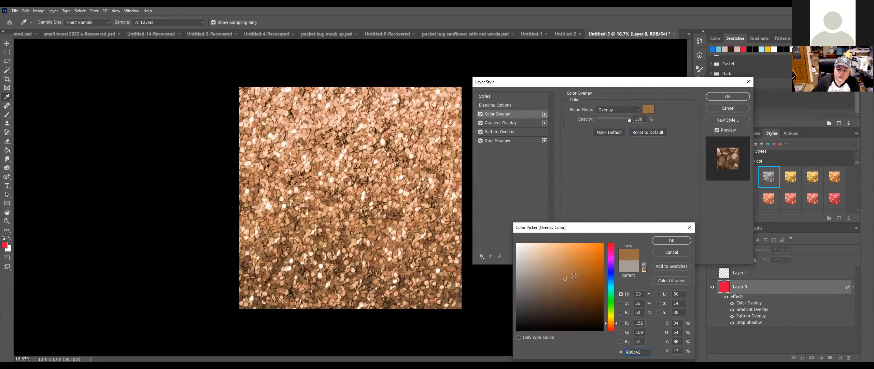
pyautogui.click(587, 271)
pyautogui.click(597, 260)
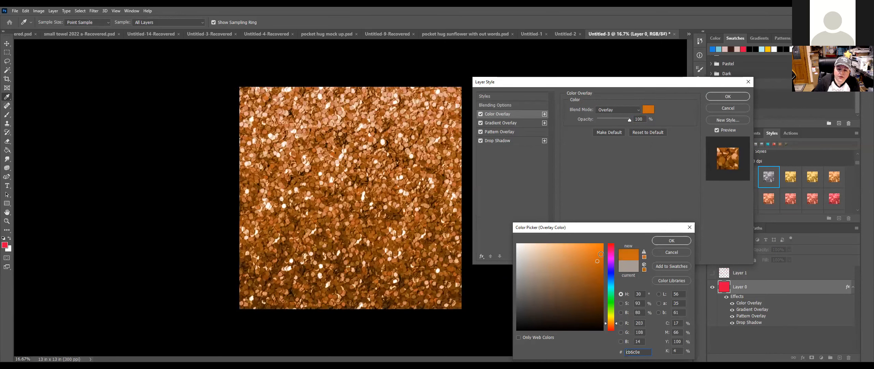
pyautogui.click(670, 241)
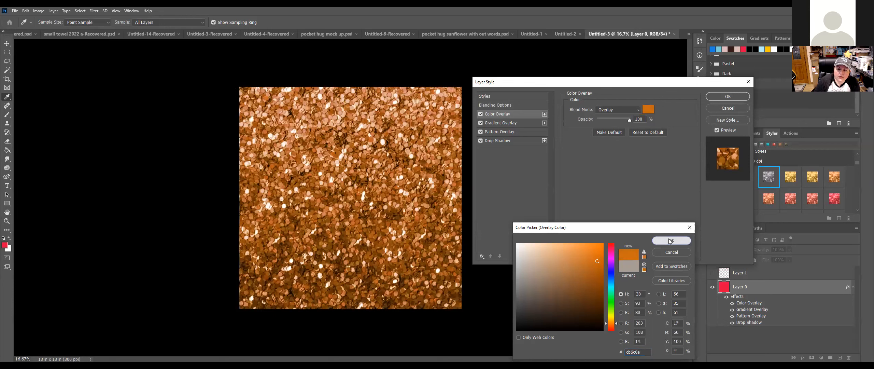
pyautogui.click(526, 122)
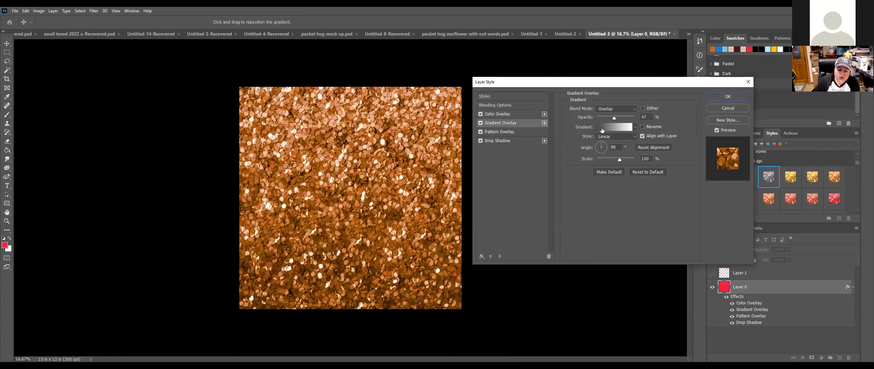
# Step: Preview copper, rainbow and silver gradient presets, then cancel Layer Style to discard every edit
pyautogui.click(602, 128)
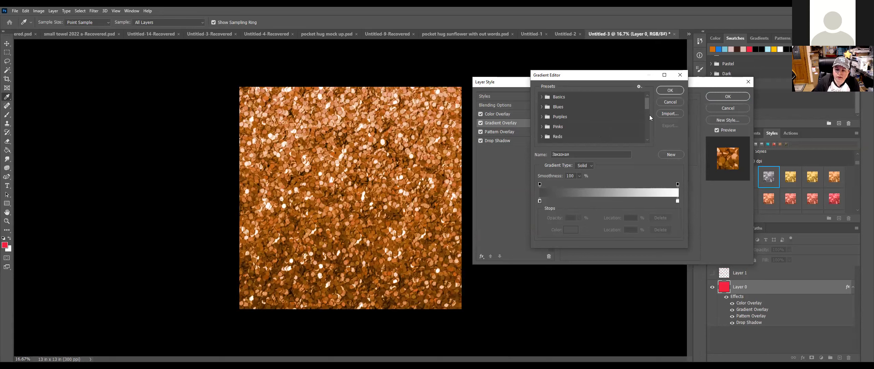
pyautogui.moveTo(647, 104); pyautogui.dragTo(646, 156)
pyautogui.click(598, 138)
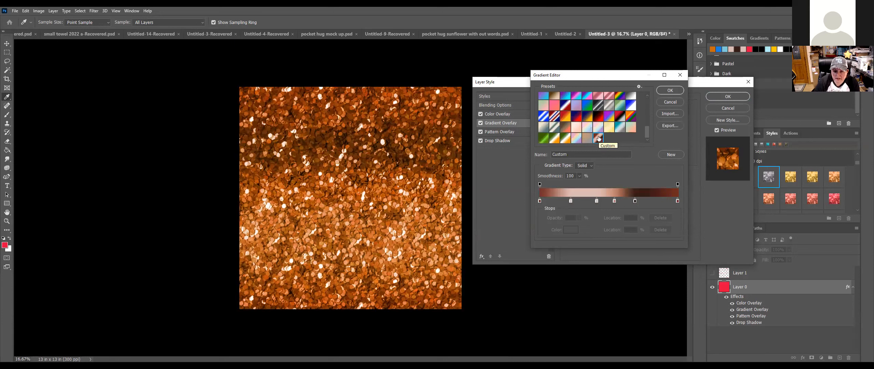
pyautogui.click(630, 117)
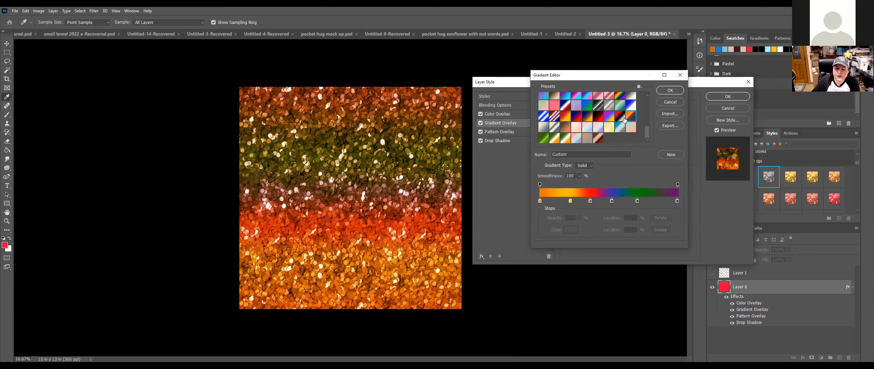
pyautogui.click(609, 106)
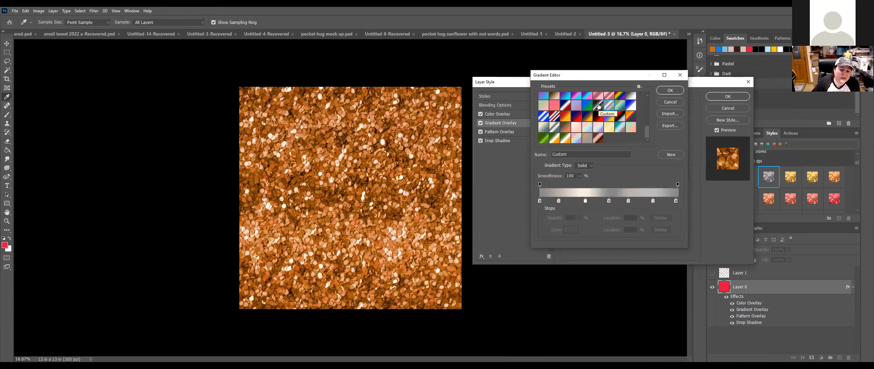
pyautogui.click(598, 106)
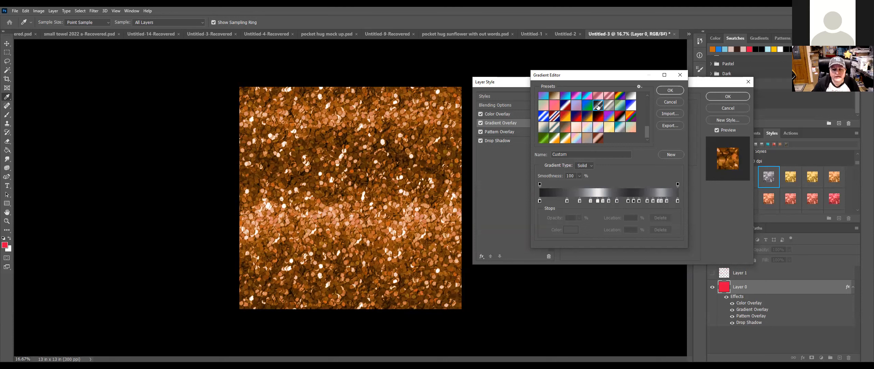
pyautogui.click(620, 97)
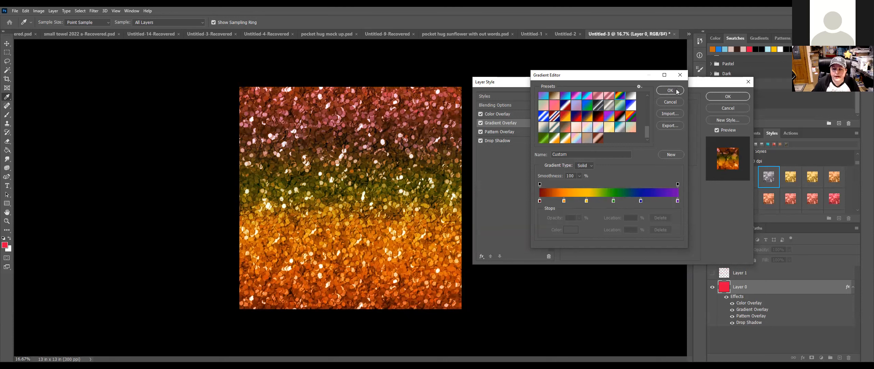
pyautogui.click(739, 109)
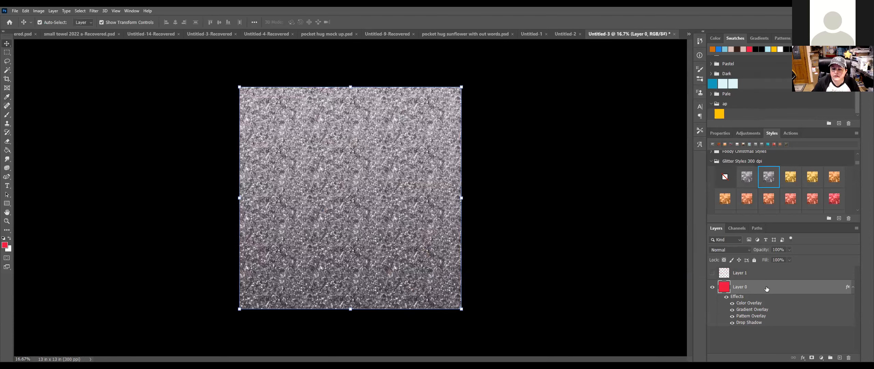
# Step: Clear Layer 0's layer style so the square is plain red again
pyautogui.rightClick(766, 288)
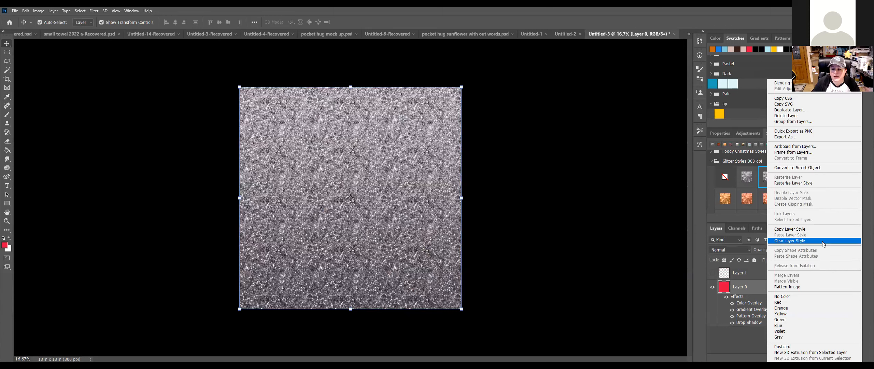
pyautogui.click(752, 287)
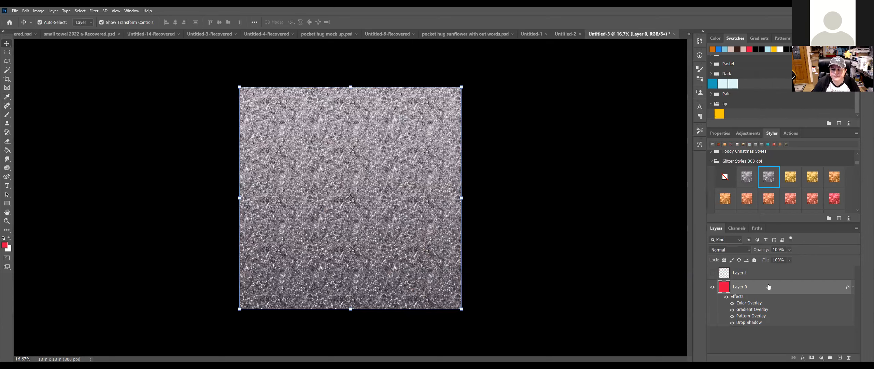
pyautogui.rightClick(768, 287)
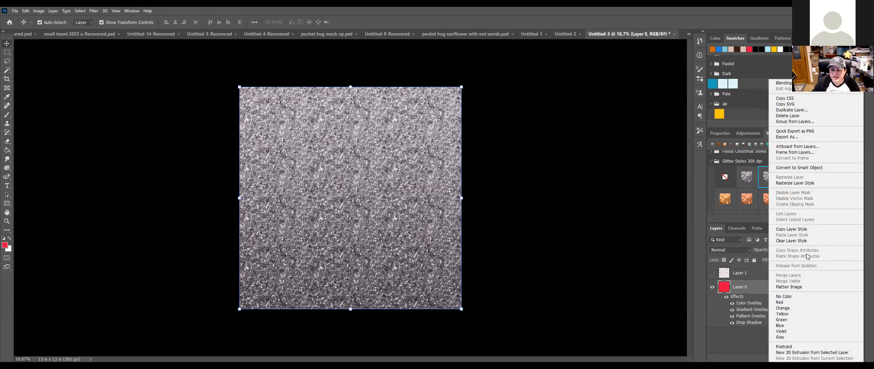
pyautogui.click(791, 240)
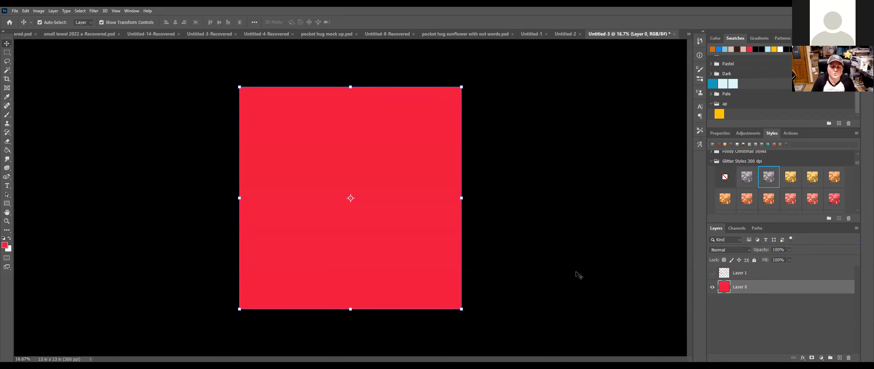
# Step: Scale the red square down to about 34% near the canvas top-right and commit
pyautogui.moveTo(462, 87); pyautogui.dragTo(451, 98)
pyautogui.moveTo(325, 227); pyautogui.dragTo(315, 239)
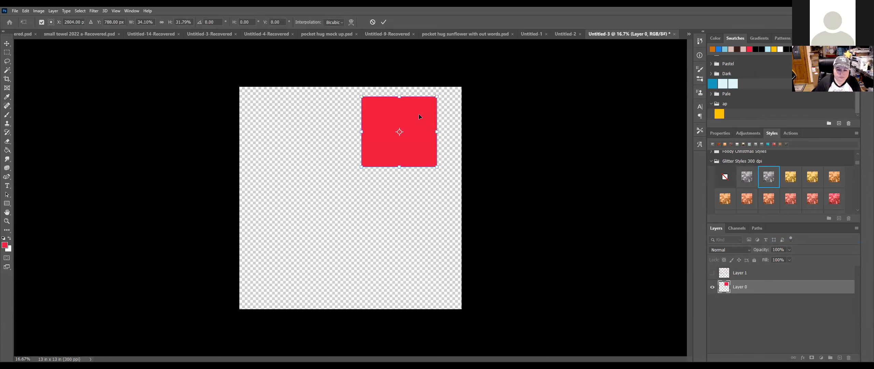
pyautogui.click(7, 185)
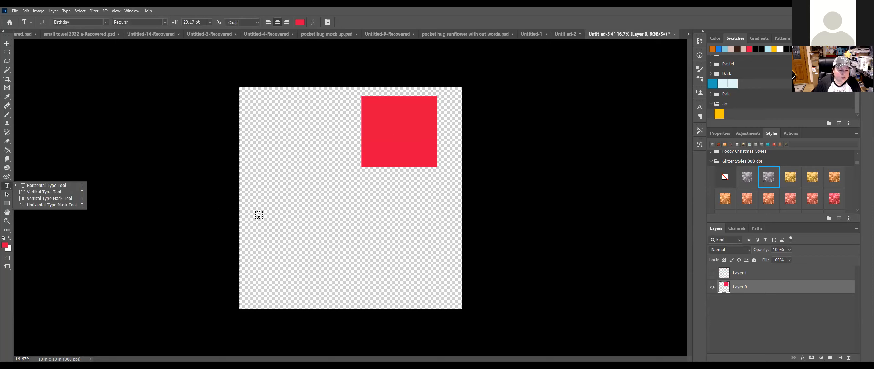
# Step: Enlarge the red Lisa text to about 417 pt below the square, commit it, and show its properties
pyautogui.click(272, 217)
pyautogui.press('BackSpace')
pyautogui.click(7, 44)
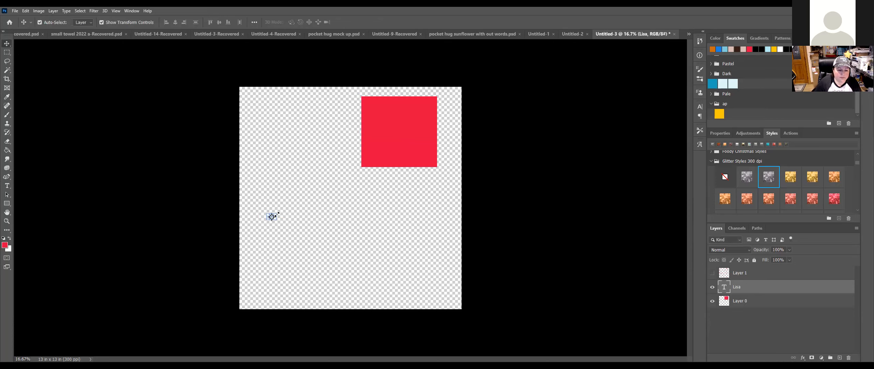
pyautogui.moveTo(276, 220); pyautogui.dragTo(392, 220)
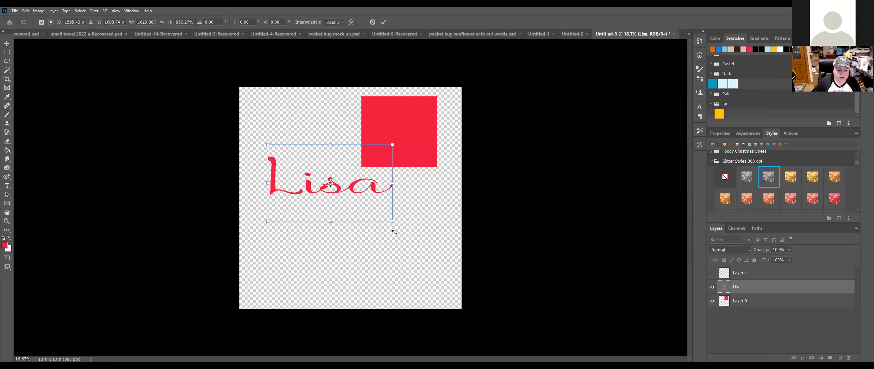
pyautogui.moveTo(413, 244); pyautogui.dragTo(389, 225)
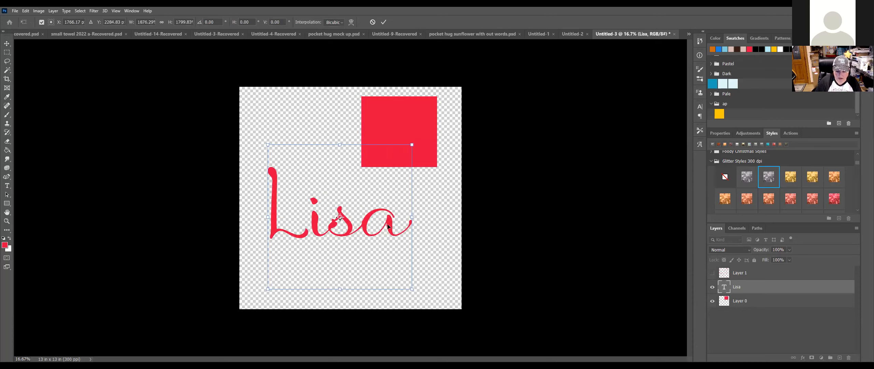
pyautogui.press('Return')
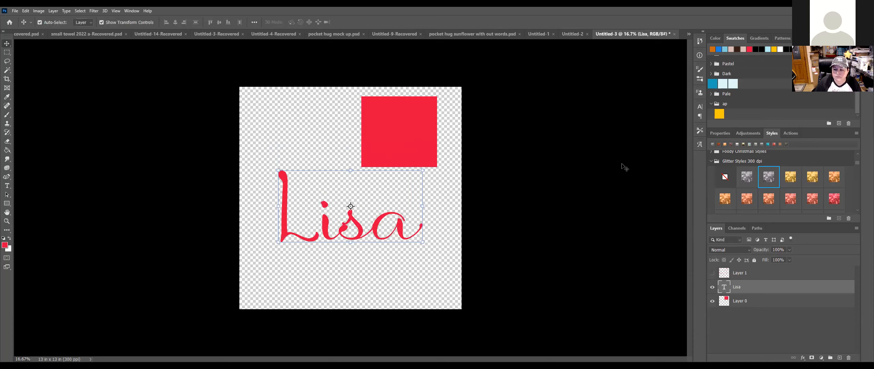
pyautogui.click(718, 134)
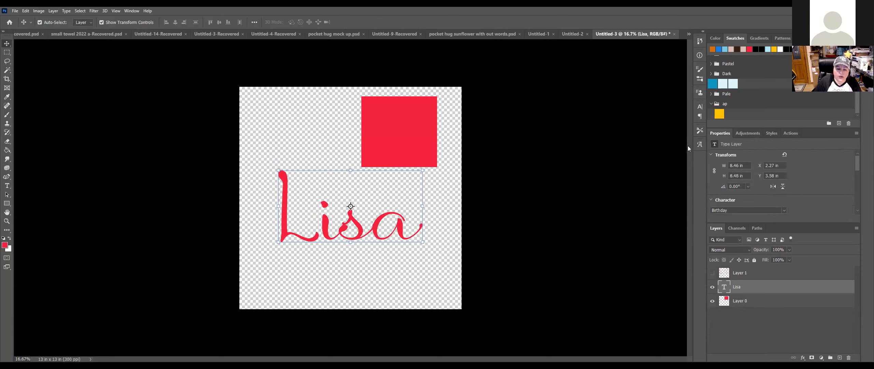
pyautogui.click(7, 187)
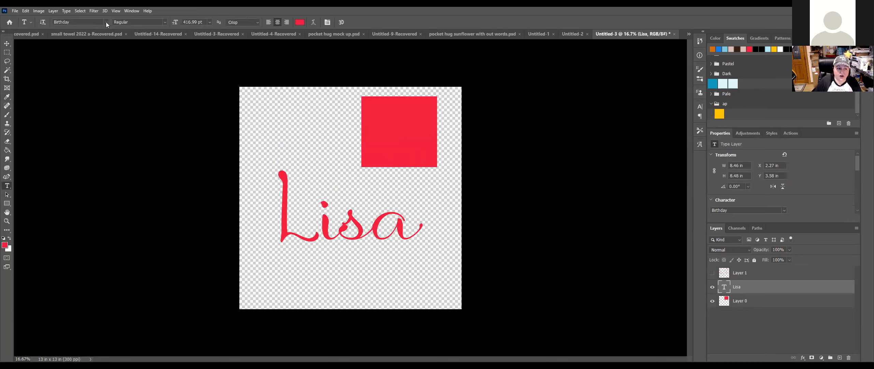
# Step: Set the Lisa text in the Aero font, keeping it horizontal
pyautogui.click(43, 23)
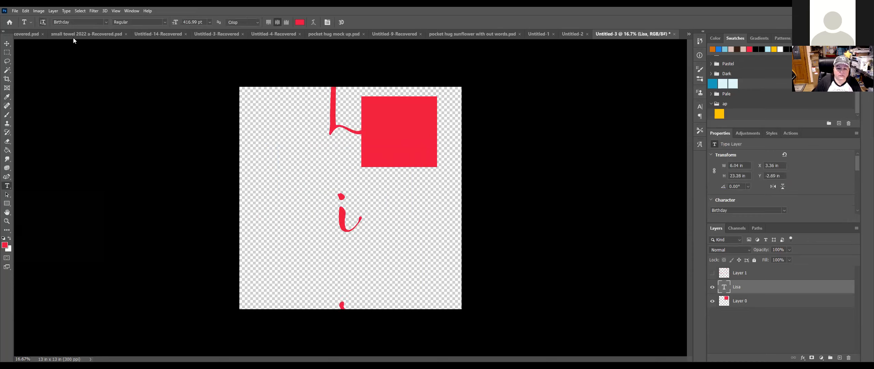
pyautogui.click(43, 25)
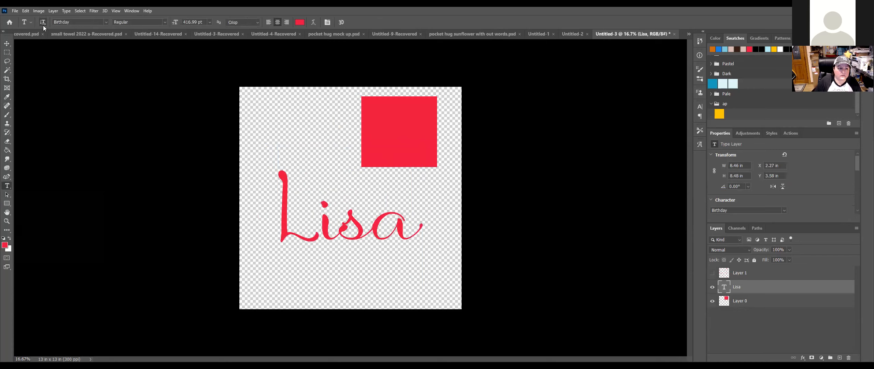
pyautogui.click(106, 22)
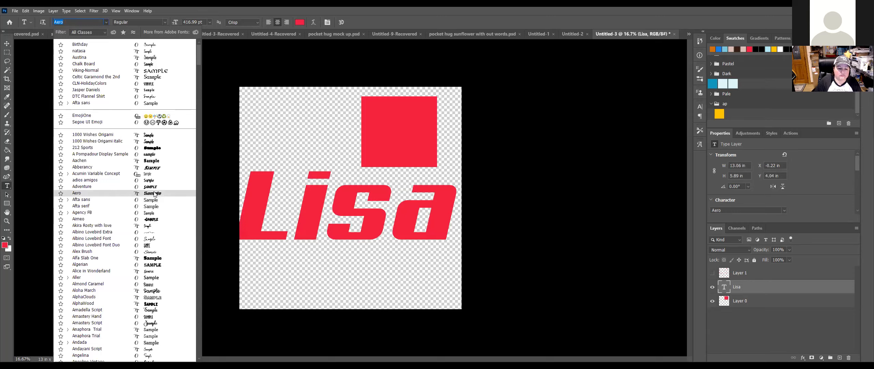
pyautogui.click(154, 194)
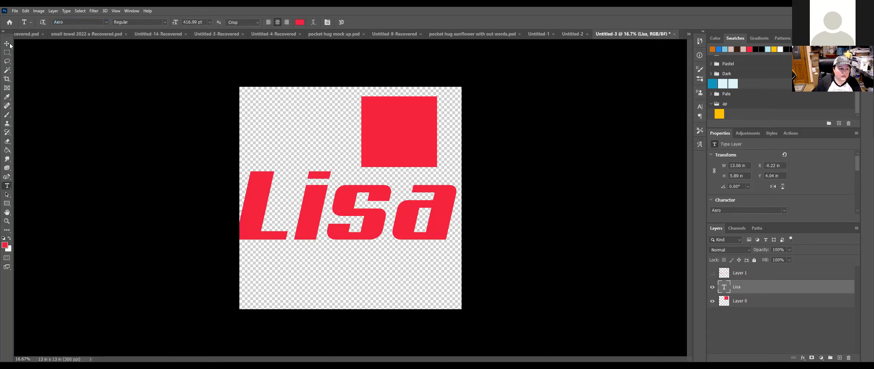
# Step: Shrink the Lisa text to roughly 88% and nudge it slightly up and right
pyautogui.hotkey('ctrl', 't')
pyautogui.moveTo(241, 239); pyautogui.dragTo(245, 236)
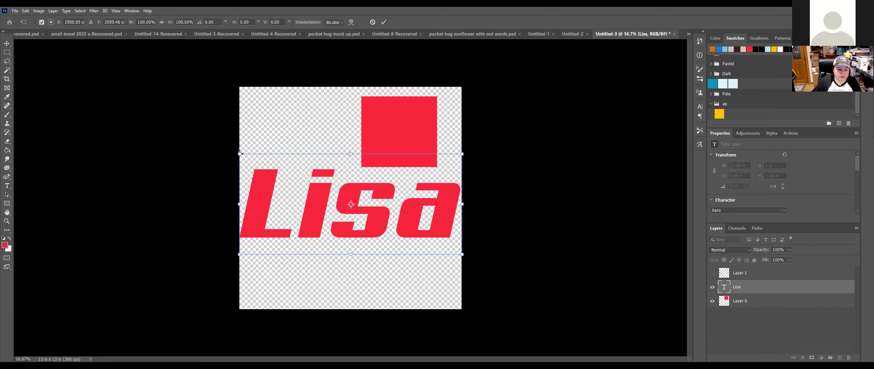
pyautogui.moveTo(265, 163); pyautogui.dragTo(286, 195)
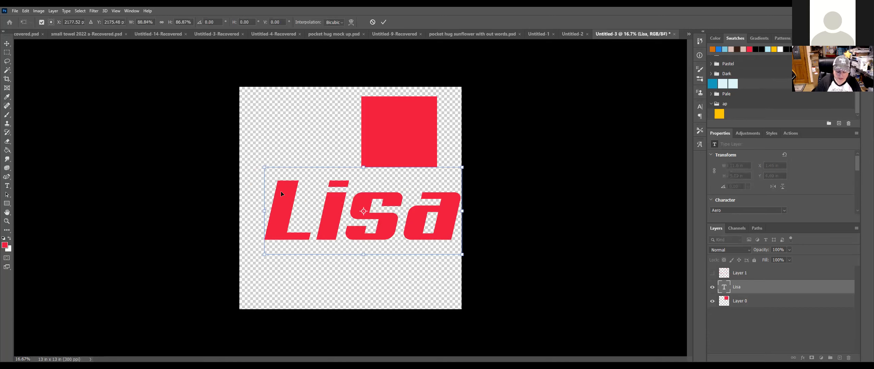
pyautogui.press('Return')
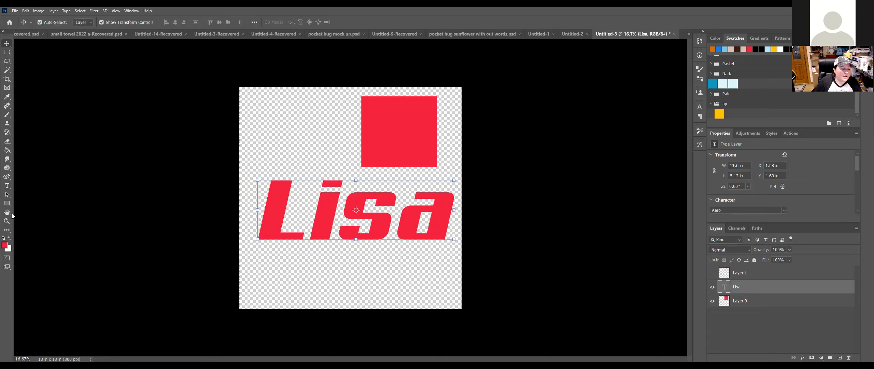
# Step: Check the Aero font style list, leaving the style unchanged
pyautogui.click(7, 186)
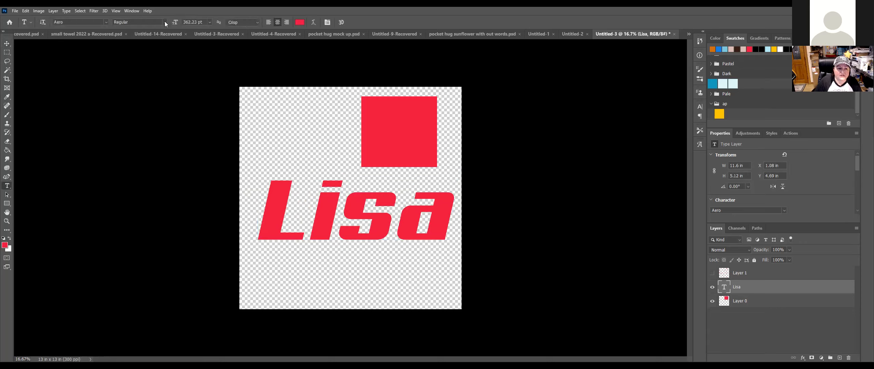
pyautogui.click(164, 22)
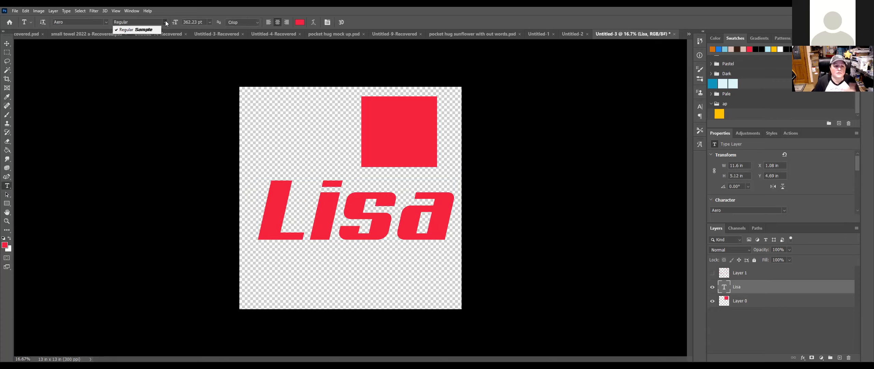
pyautogui.click(165, 21)
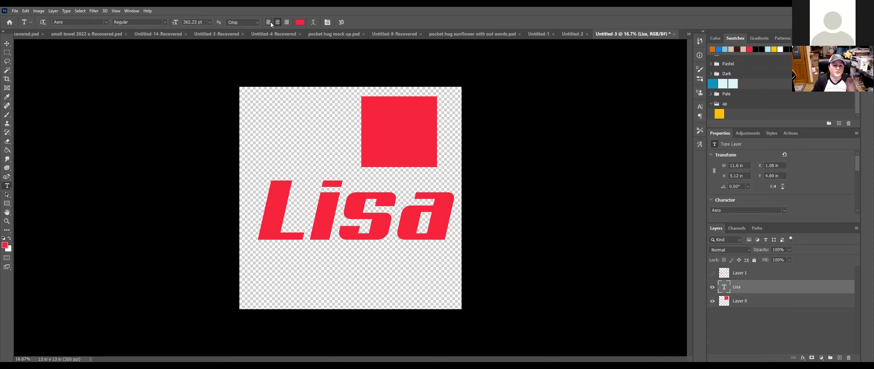
pyautogui.click(312, 22)
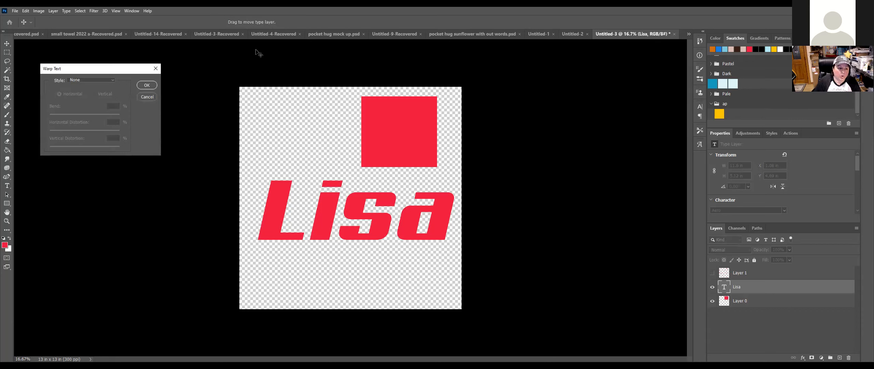
pyautogui.click(113, 80)
pyautogui.click(102, 86)
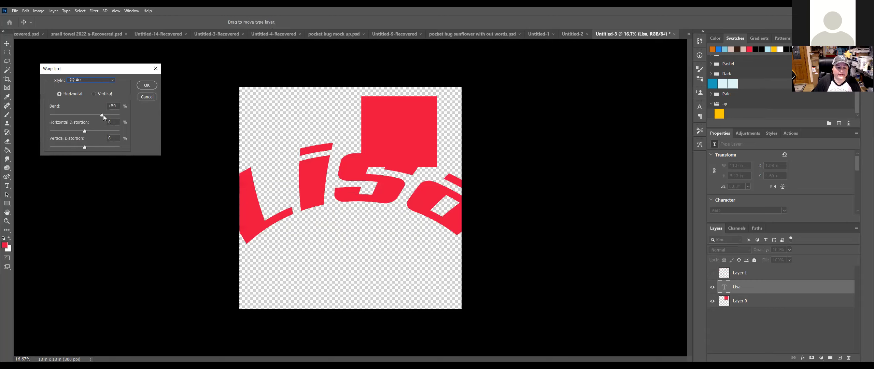
pyautogui.moveTo(97, 115); pyautogui.dragTo(93, 115)
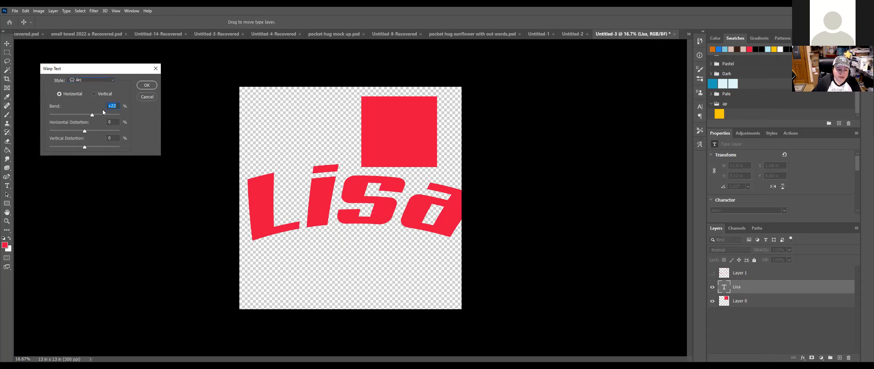
pyautogui.click(94, 94)
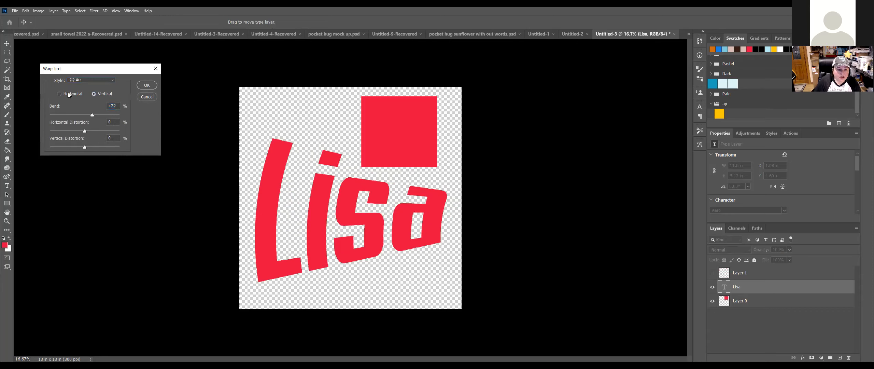
pyautogui.moveTo(84, 134); pyautogui.dragTo(111, 134)
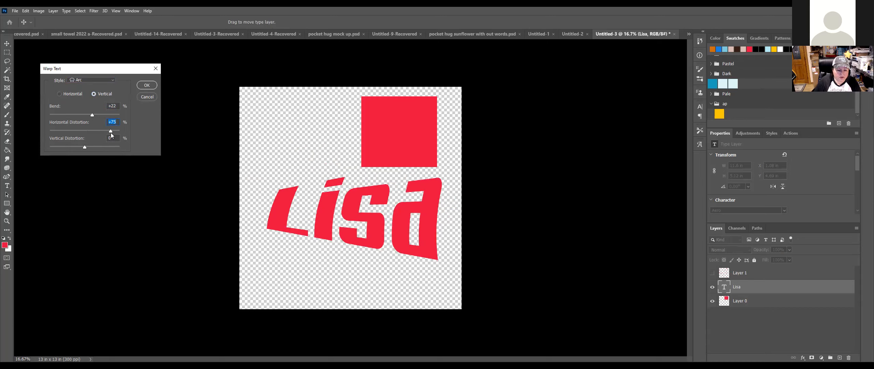
pyautogui.moveTo(62, 145); pyautogui.dragTo(63, 144)
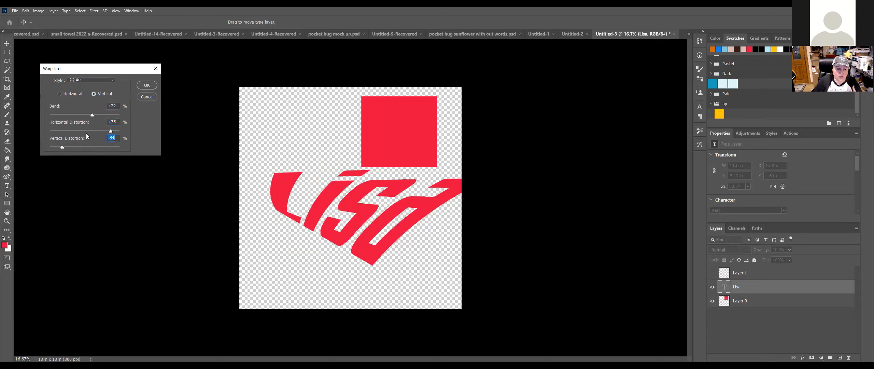
pyautogui.click(113, 80)
pyautogui.click(108, 106)
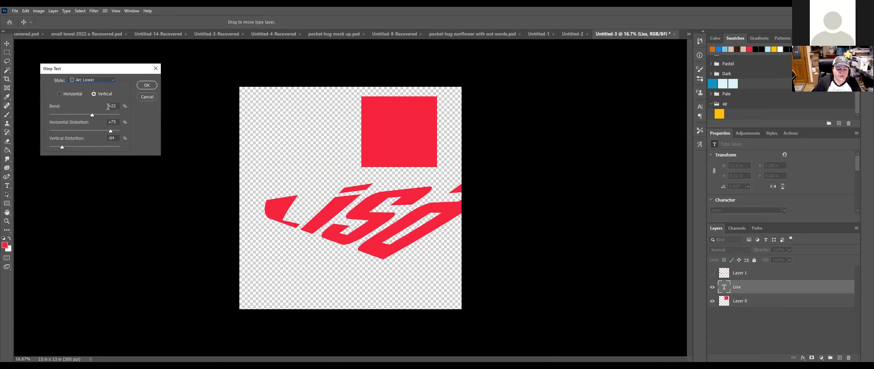
pyautogui.click(147, 96)
pyautogui.click(313, 22)
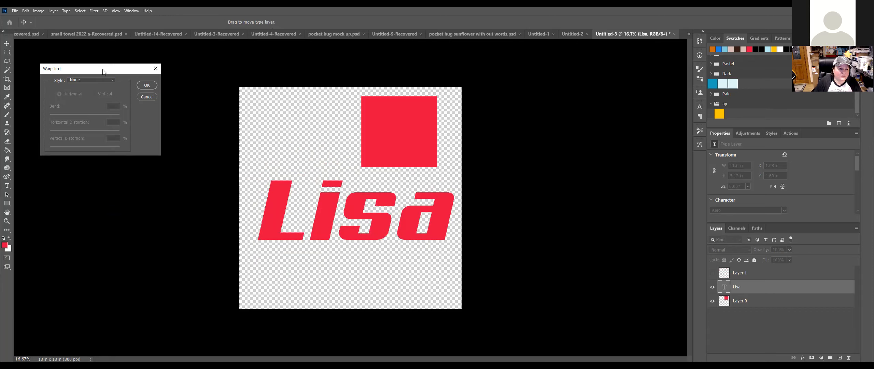
# Step: Preview the Arch, Bulge, Shell Lower, Shell Upper and Flag warps on the Lisa text
pyautogui.click(111, 80)
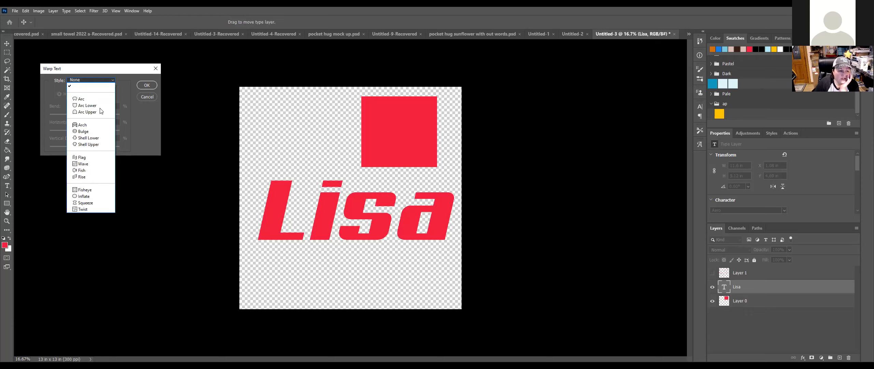
pyautogui.click(91, 126)
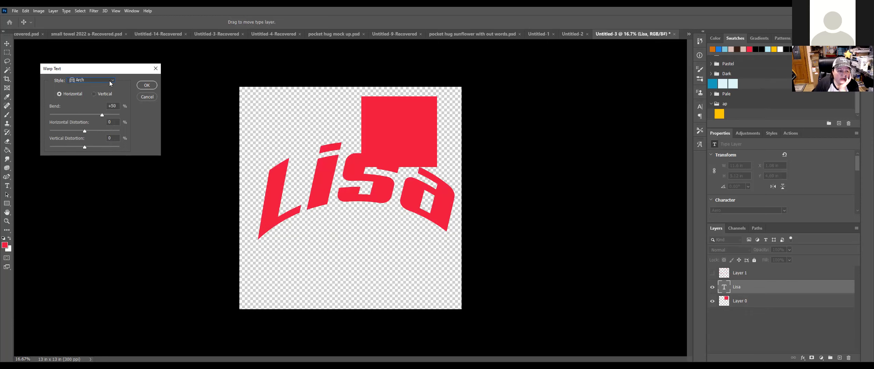
pyautogui.click(109, 81)
pyautogui.click(92, 131)
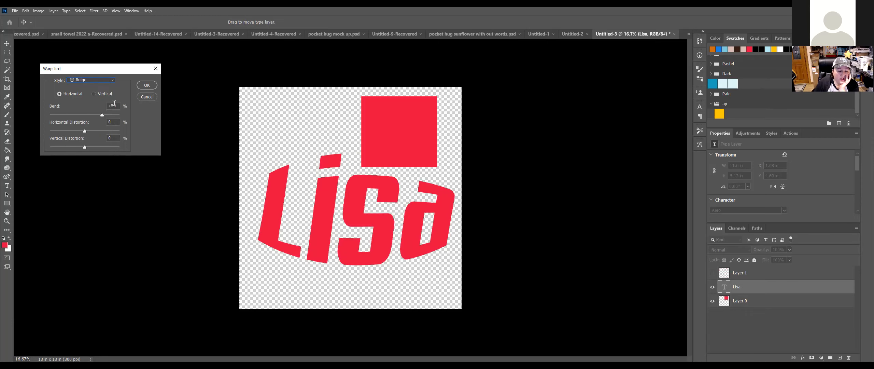
pyautogui.click(111, 79)
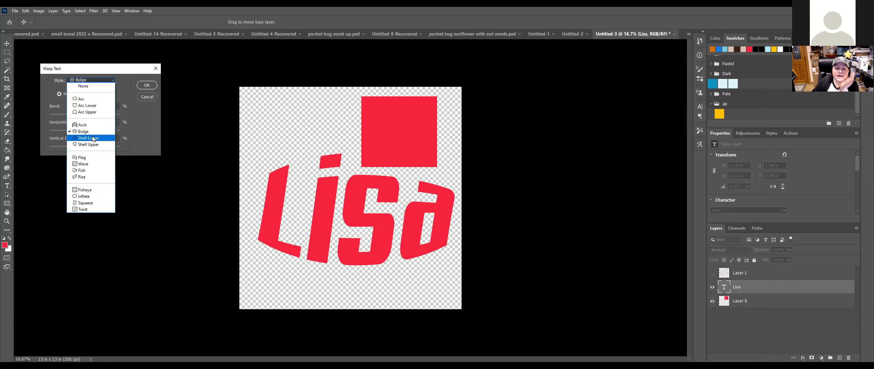
pyautogui.click(93, 137)
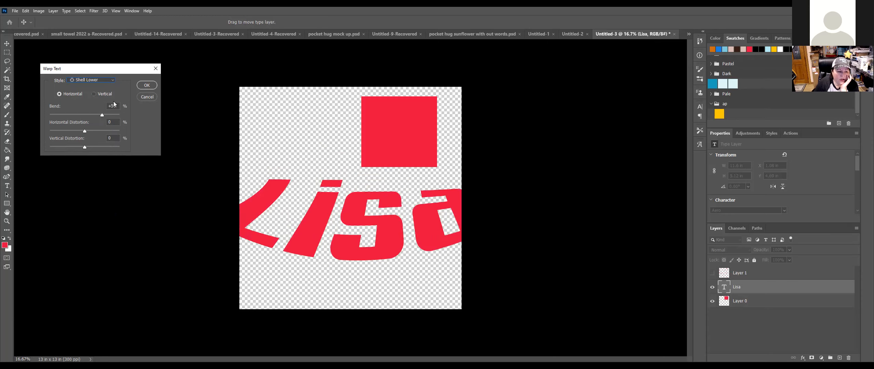
pyautogui.click(112, 80)
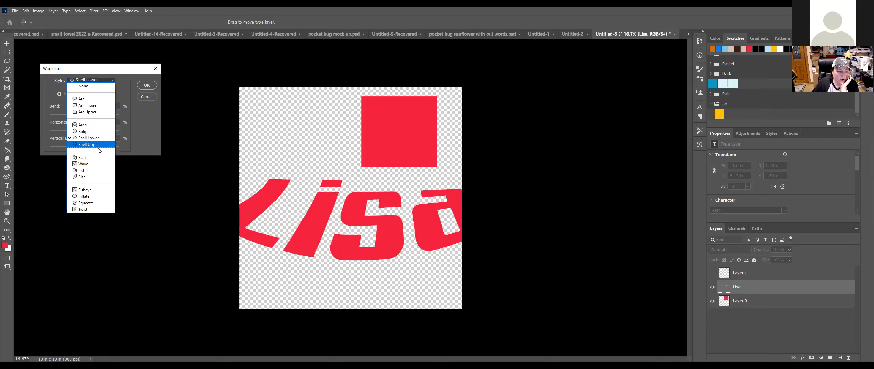
pyautogui.click(98, 145)
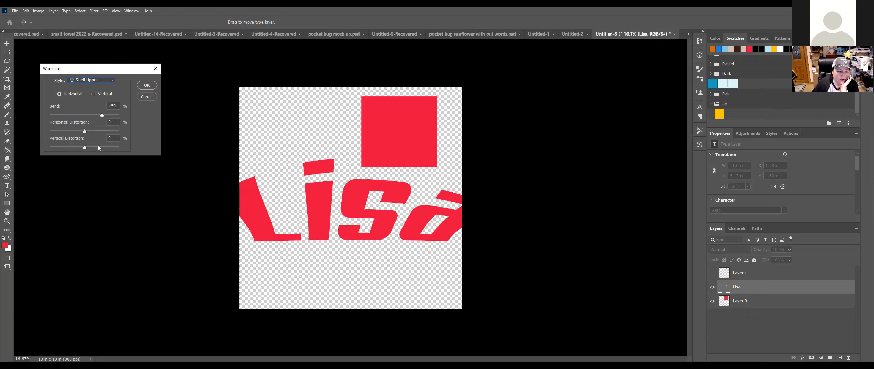
pyautogui.click(108, 80)
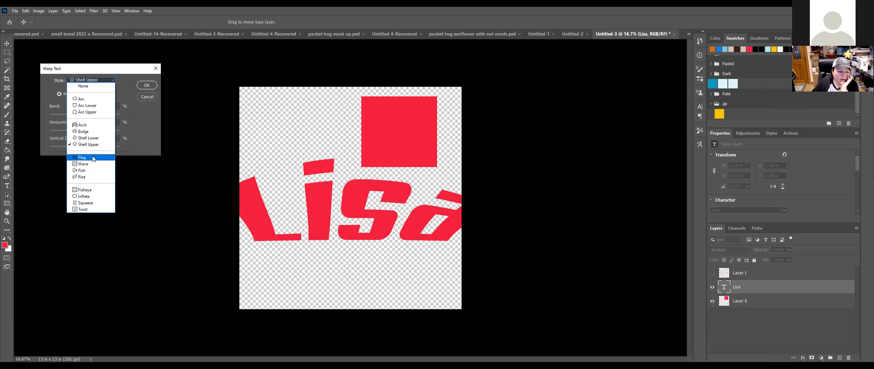
pyautogui.click(92, 156)
# Step: Preview the Wave, Fish, Rise and Fisheye warps, ending on Fisheye
pyautogui.click(103, 80)
pyautogui.click(93, 165)
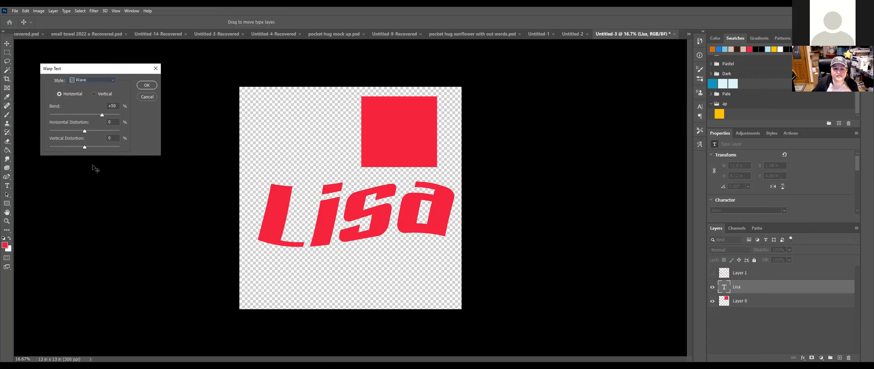
pyautogui.click(114, 80)
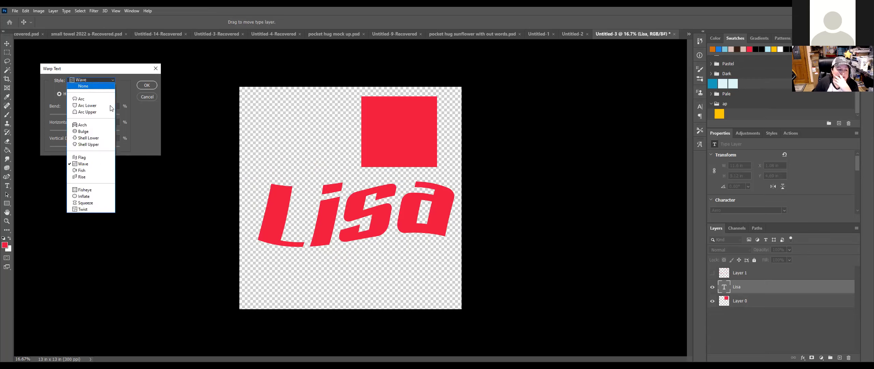
pyautogui.click(93, 170)
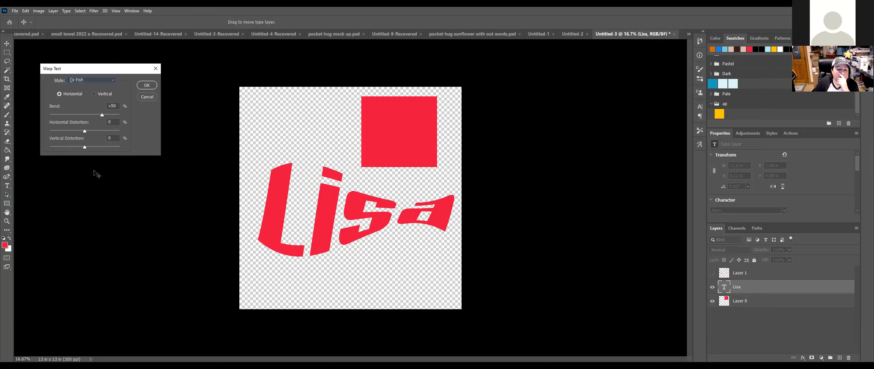
pyautogui.click(110, 81)
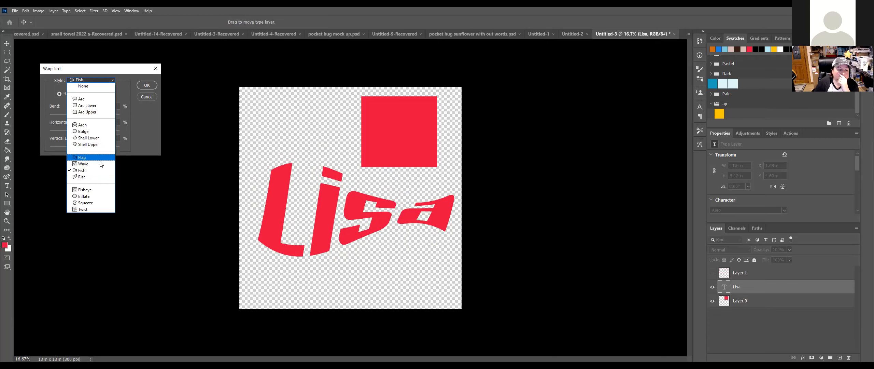
pyautogui.click(96, 177)
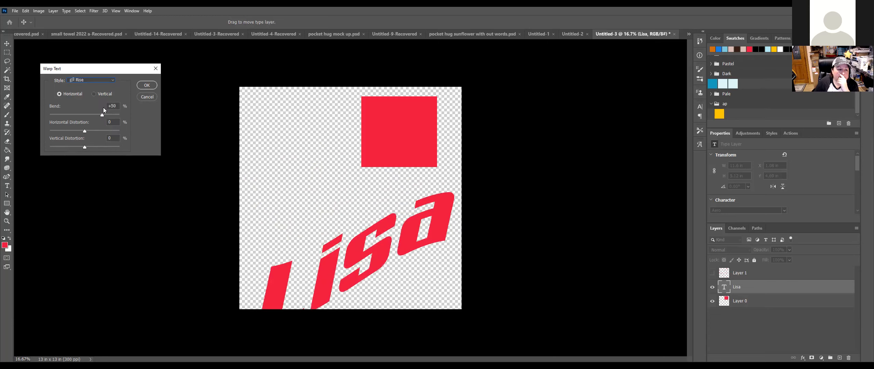
pyautogui.click(113, 79)
pyautogui.click(97, 189)
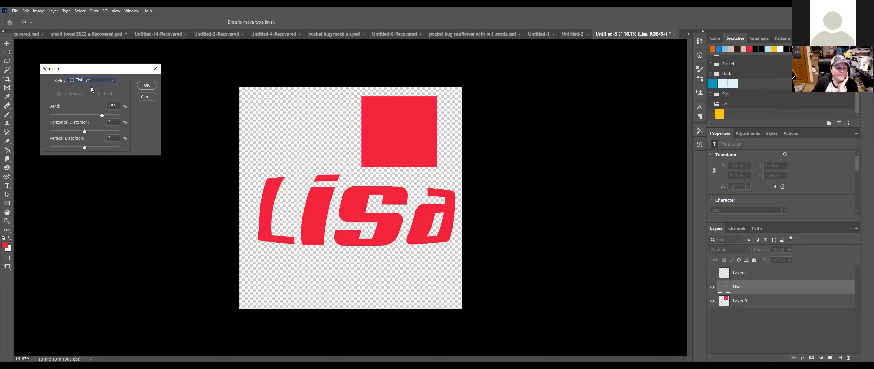
# Step: Preview the Inflate, Squeeze and Twist warp styles on the Lisa text
pyautogui.click(113, 80)
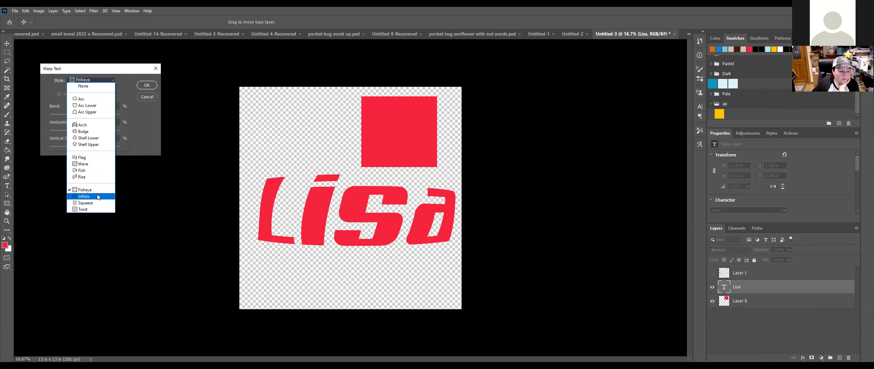
pyautogui.click(100, 194)
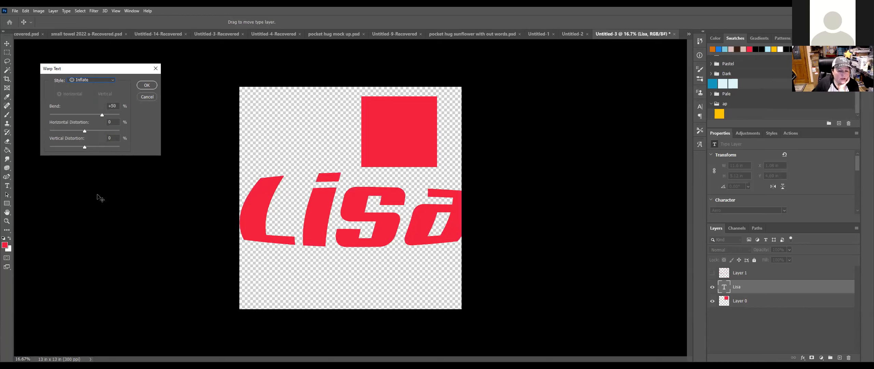
pyautogui.click(112, 80)
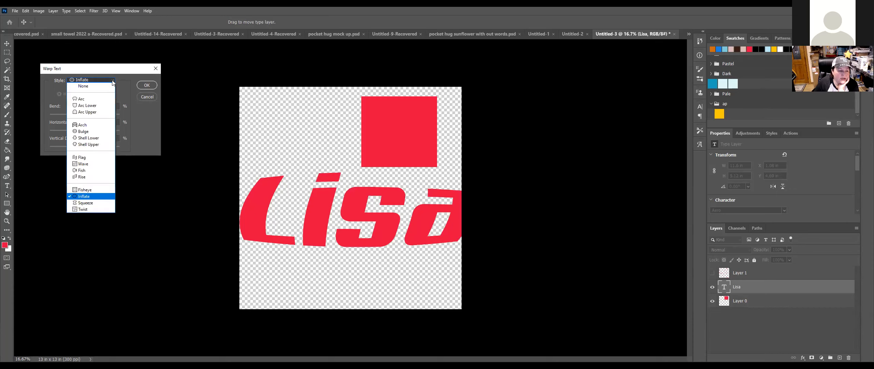
pyautogui.click(95, 203)
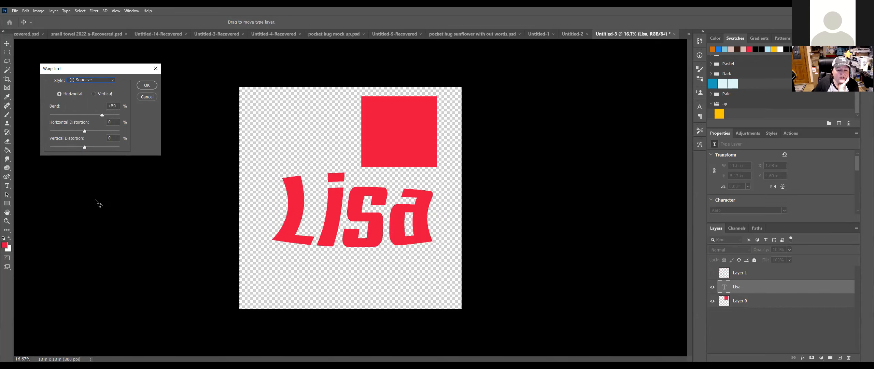
pyautogui.click(113, 82)
pyautogui.click(82, 208)
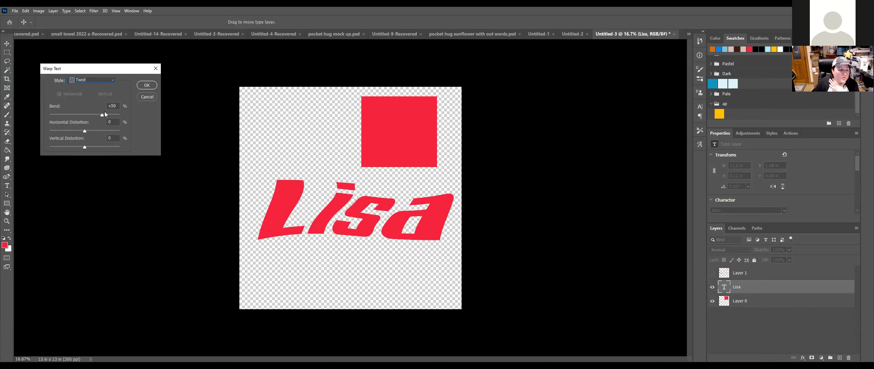
# Step: Set the warp style to None and confirm, leaving the text flat
pyautogui.click(113, 79)
pyautogui.click(111, 84)
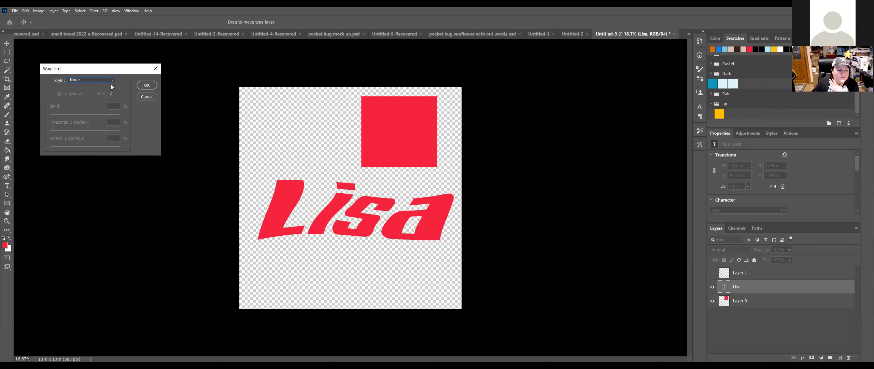
pyautogui.click(147, 85)
# Step: Change the Lisa text's tracking from 5 to -10 in the Character properties
pyautogui.click(7, 44)
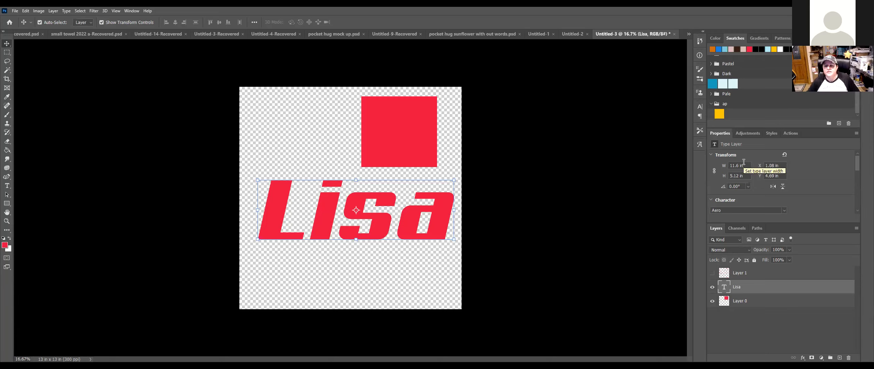
pyautogui.scroll(-2, 752, 174)
pyautogui.scroll(-2, 776, 185)
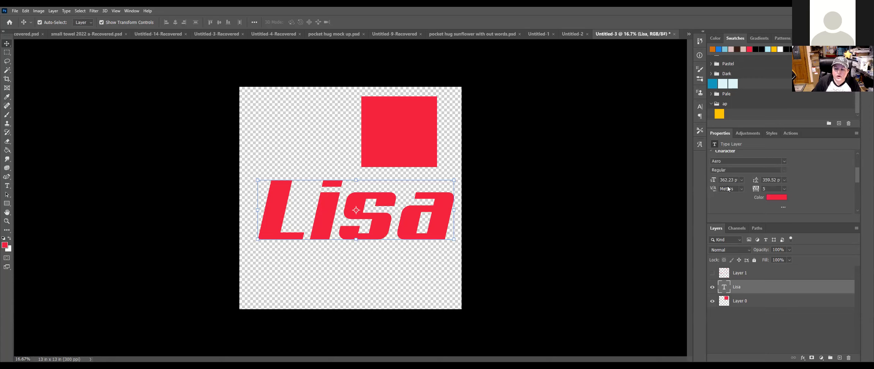
pyautogui.click(785, 188)
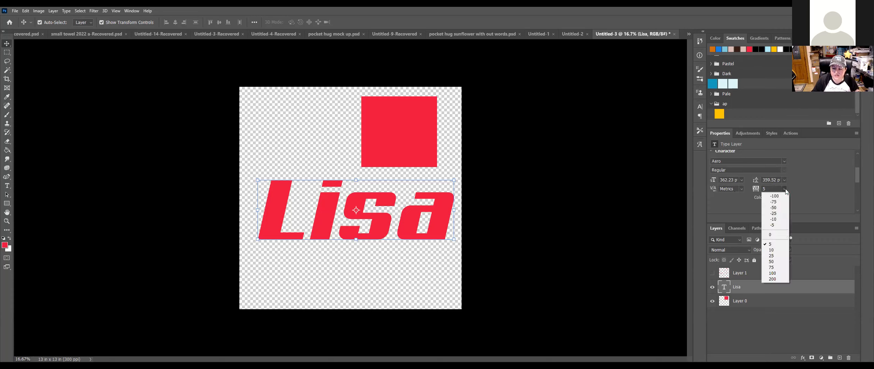
pyautogui.click(781, 220)
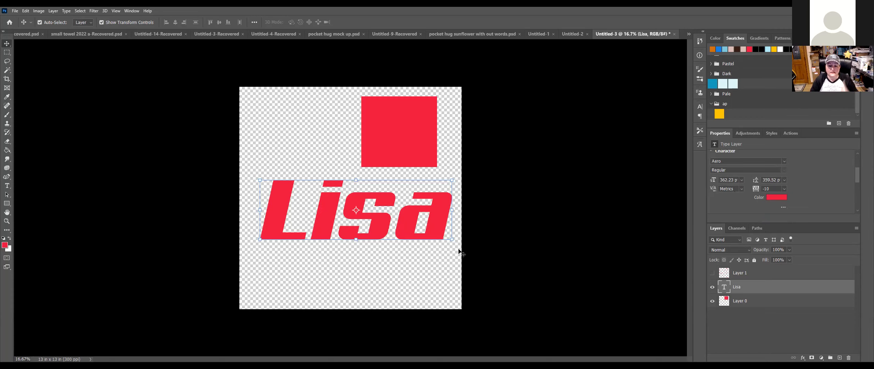
pyautogui.click(6, 185)
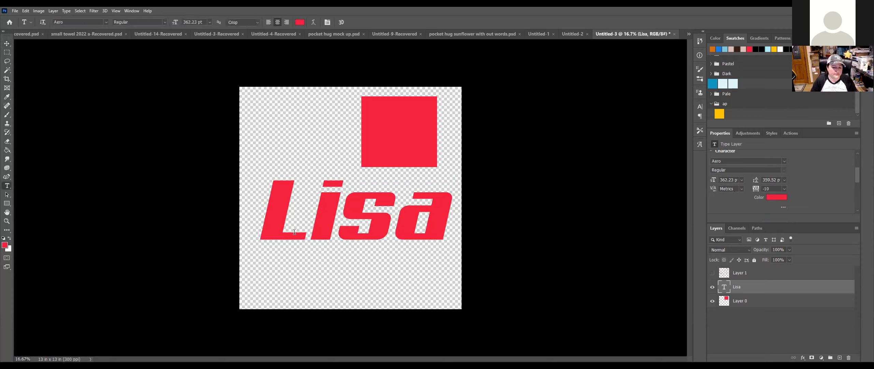
# Step: Add 'Bobbie' as a second line and shrink the text to 207.62 pt
pyautogui.click(444, 234)
pyautogui.press('Return')
pyautogui.write('Bobbie')
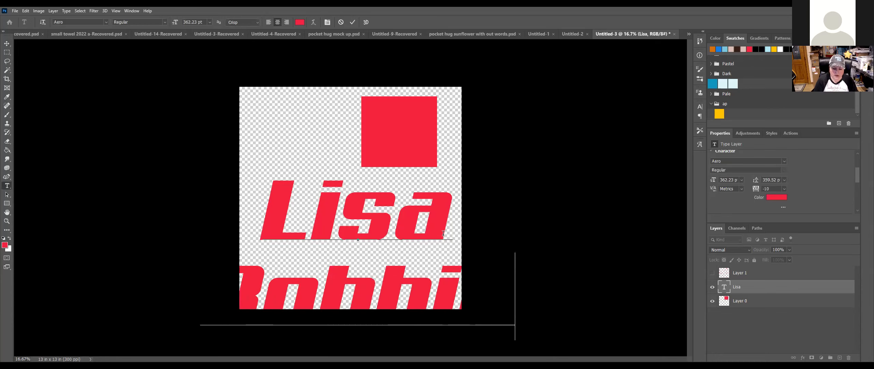
pyautogui.click(11, 44)
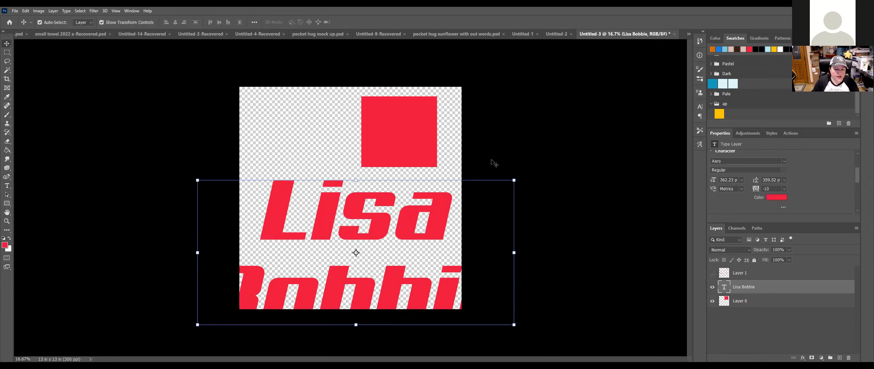
pyautogui.click(514, 179)
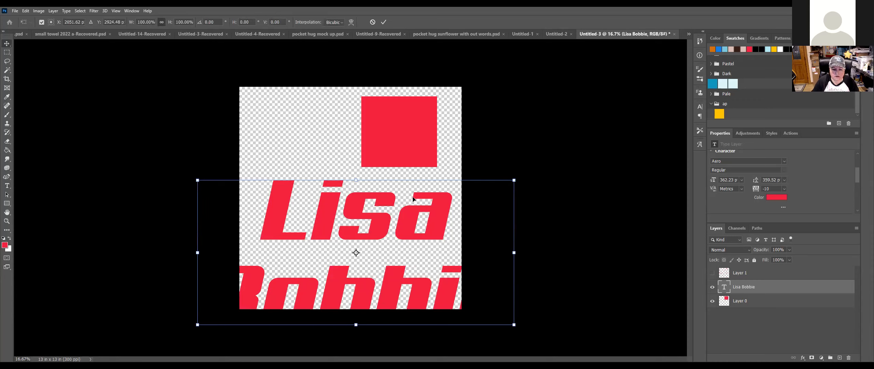
pyautogui.press('Return')
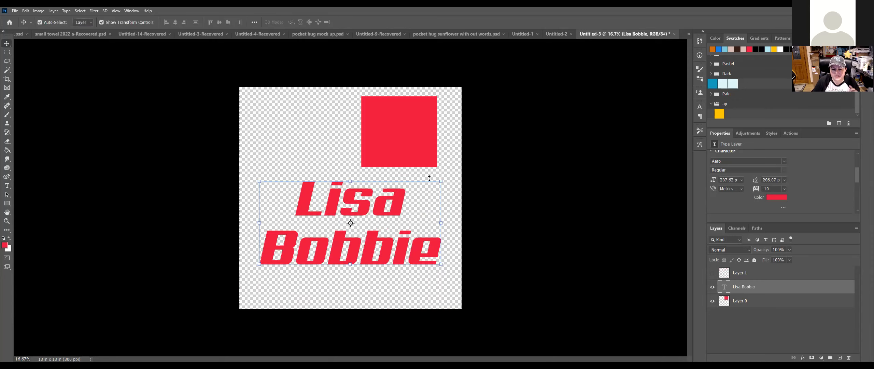
# Step: Set the leading to 150 pt, undoing an accidental 48 pt choice
pyautogui.click(784, 179)
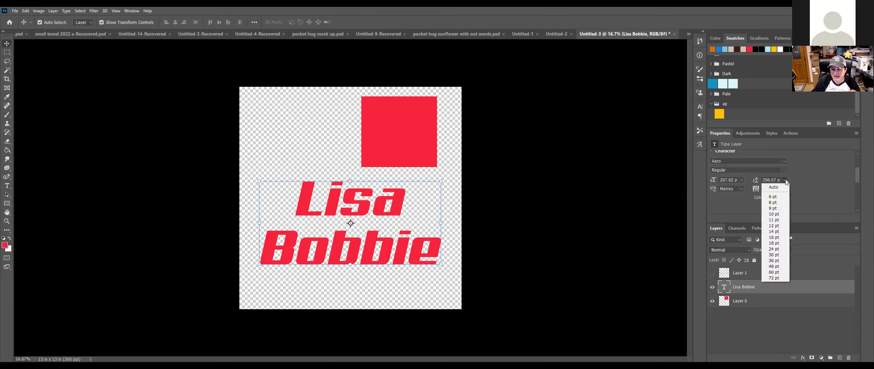
pyautogui.click(775, 266)
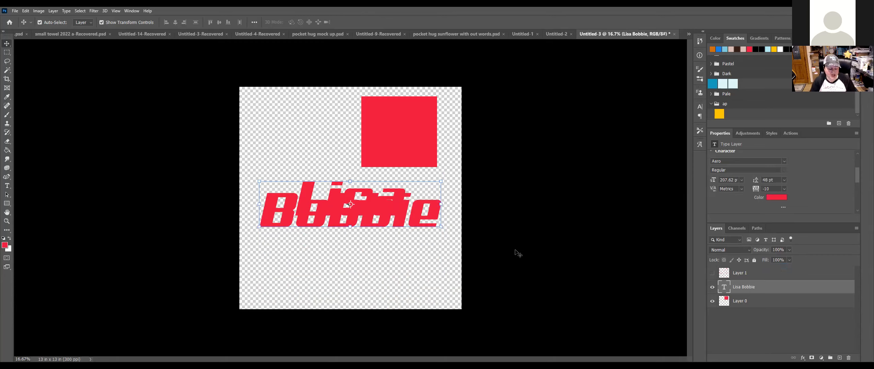
pyautogui.hotkey('ctrl', 'z')
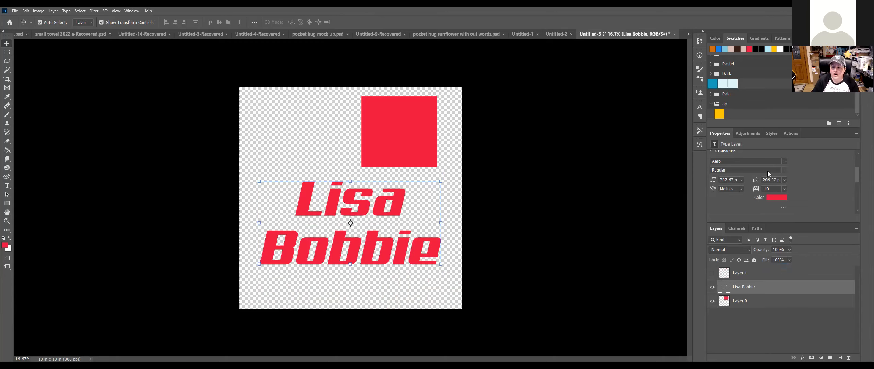
pyautogui.click(765, 179)
pyautogui.write('15')
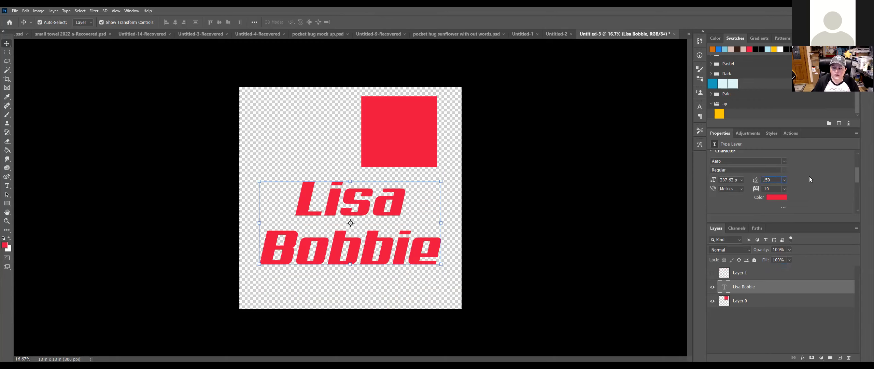
pyautogui.write('0')
pyautogui.press('Return')
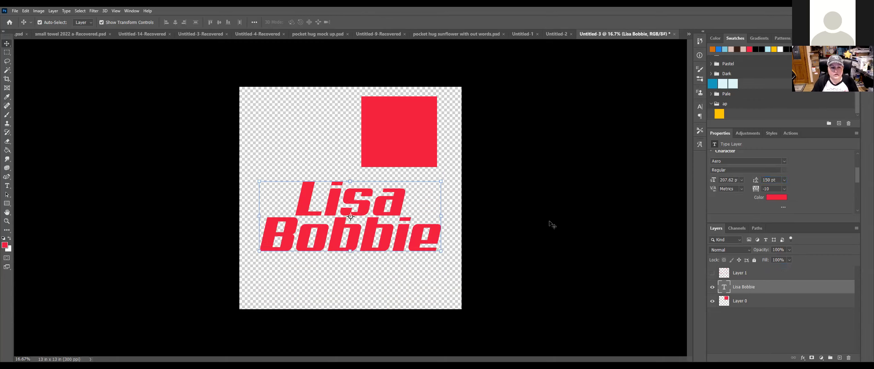
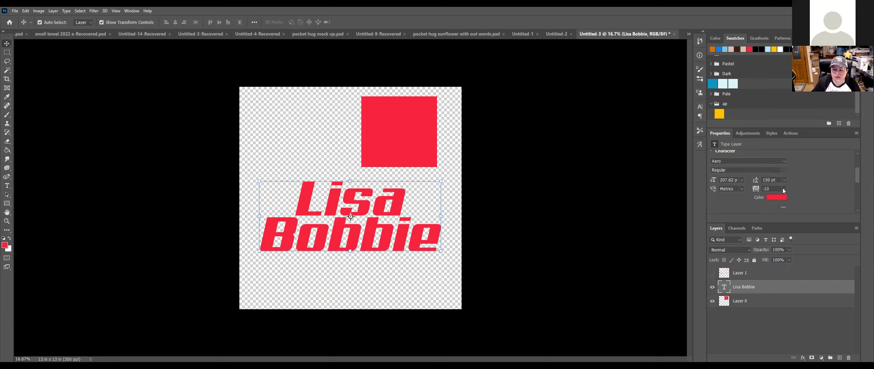
pyautogui.scroll(-4, 797, 181)
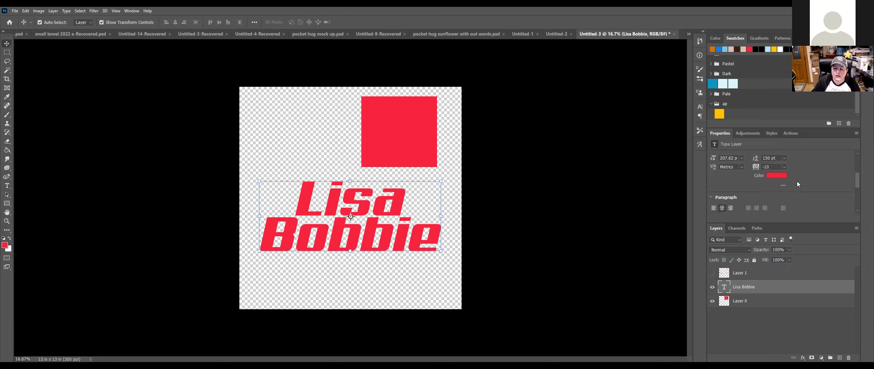
pyautogui.scroll(-2, 797, 182)
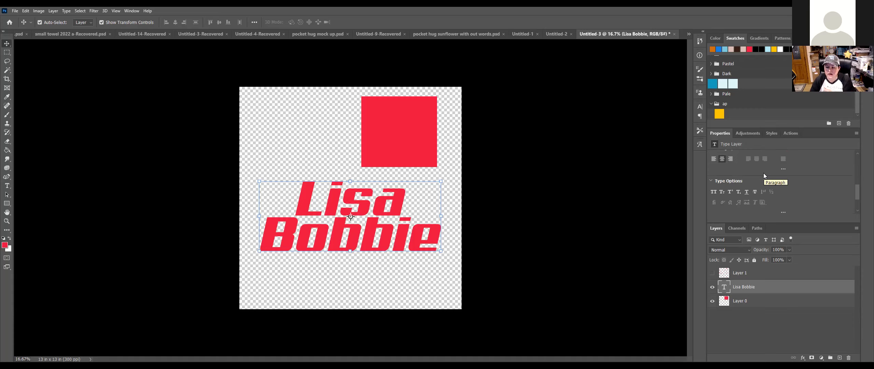
pyautogui.scroll(-1, 763, 172)
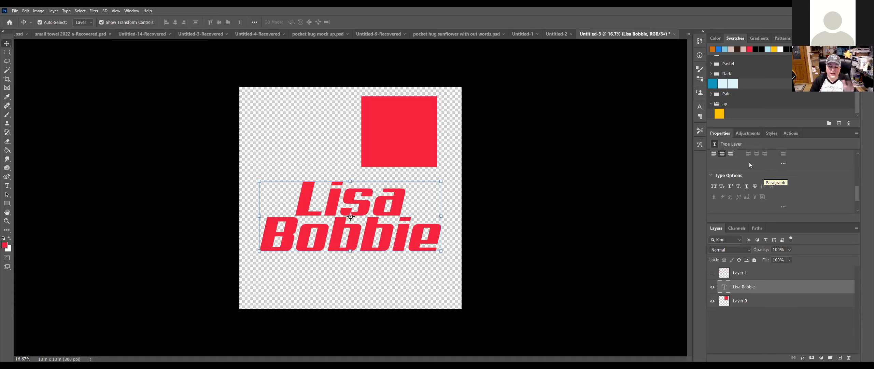
pyautogui.scroll(-3, 750, 162)
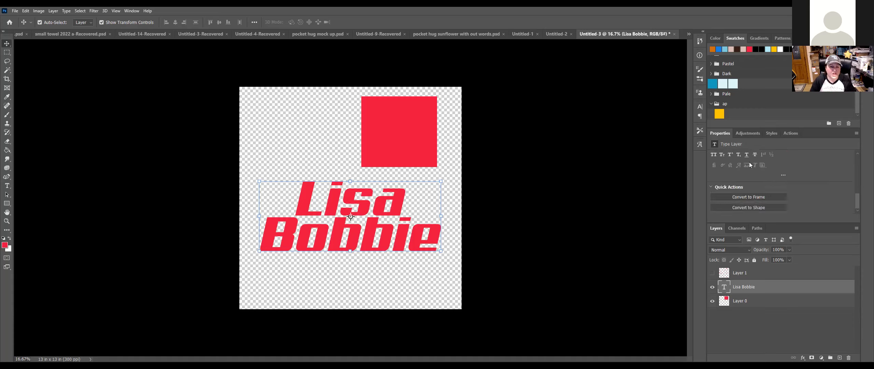
pyautogui.scroll(4, 749, 162)
pyautogui.scroll(4, 717, 168)
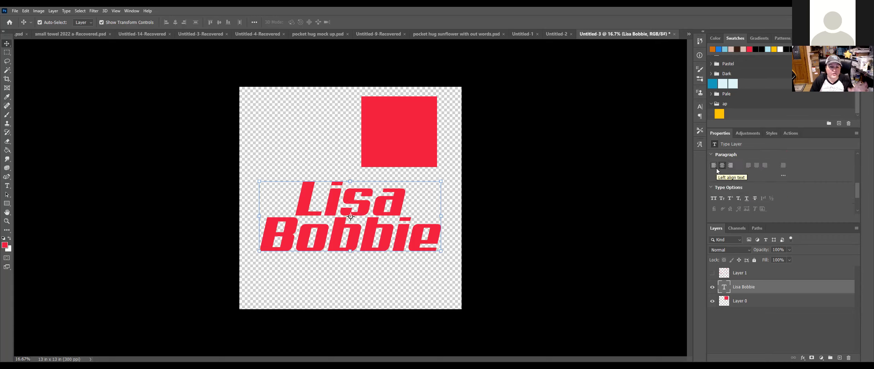
pyautogui.click(713, 166)
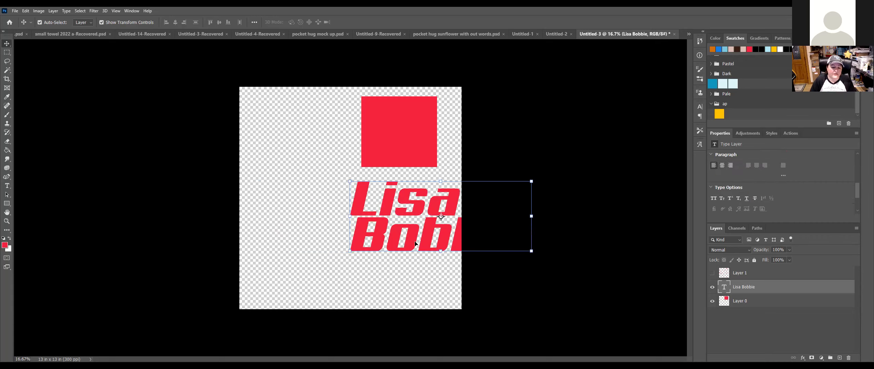
pyautogui.click(722, 165)
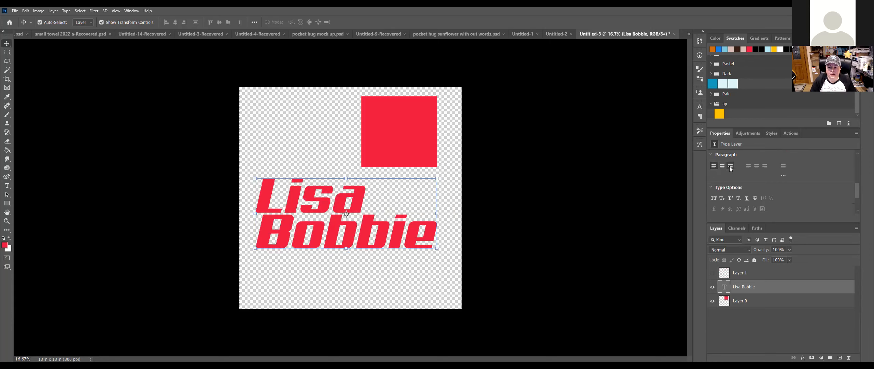
pyautogui.click(730, 166)
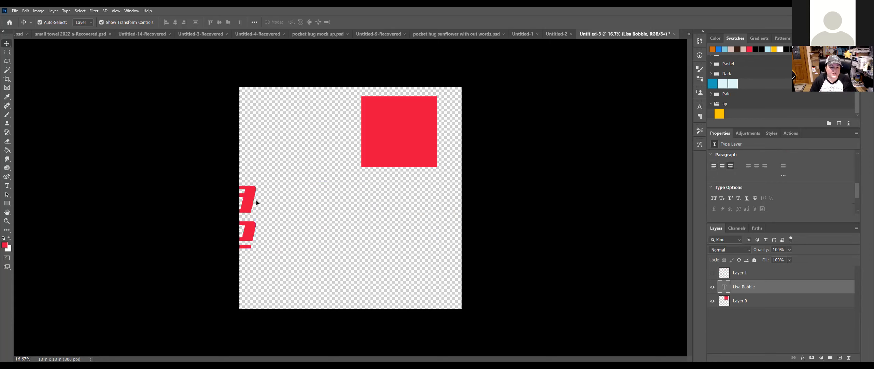
pyautogui.moveTo(252, 202); pyautogui.dragTo(426, 215)
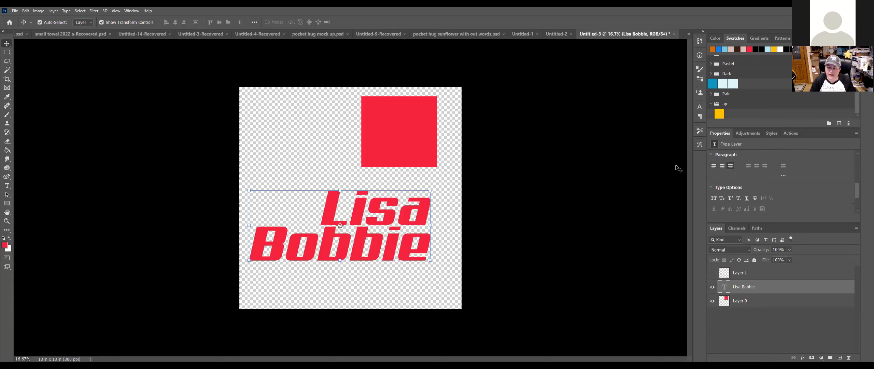
pyautogui.click(722, 165)
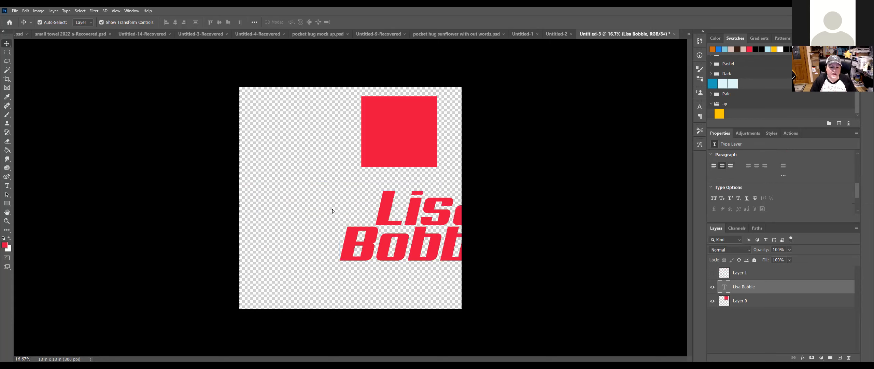
pyautogui.moveTo(416, 208); pyautogui.dragTo(332, 209)
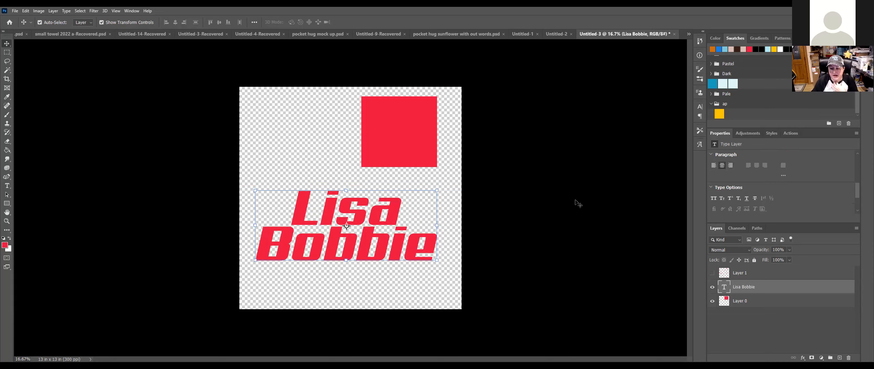
pyautogui.doubleClick(782, 288)
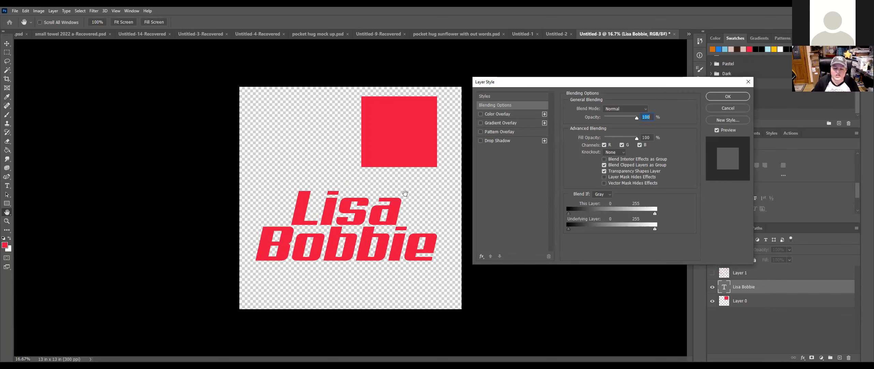
pyautogui.click(481, 141)
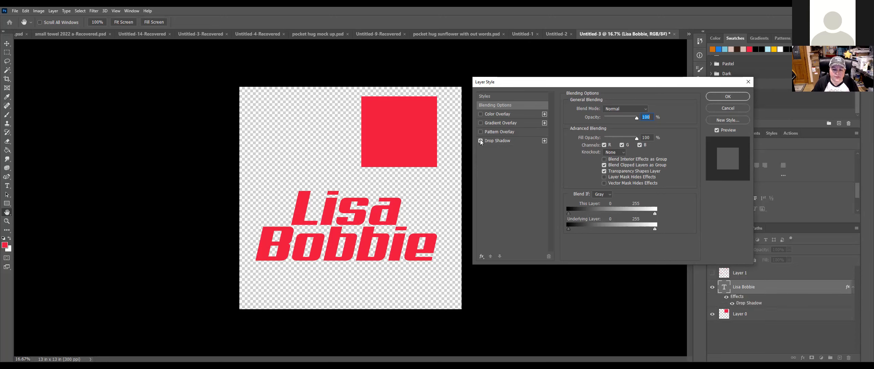
pyautogui.click(510, 141)
pyautogui.click(632, 111)
pyautogui.click(628, 118)
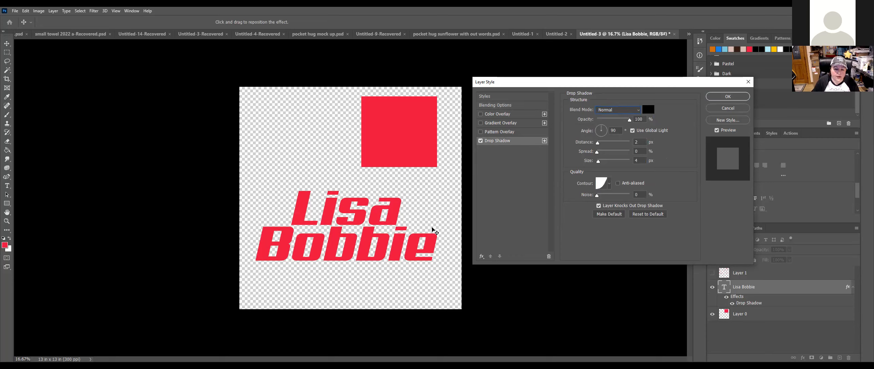
# Step: Tweak the shadow's offset and spread, then bring distance and size down to 0 px
pyautogui.moveTo(374, 217); pyautogui.dragTo(371, 217)
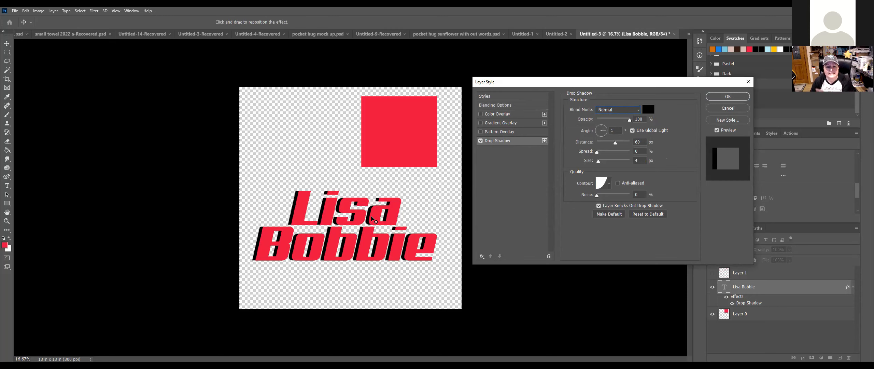
pyautogui.moveTo(372, 217)
pyautogui.mouseDown()
pyautogui.moveTo(386, 209)
pyautogui.moveTo(379, 232)
pyautogui.moveTo(374, 217)
pyautogui.mouseUp()
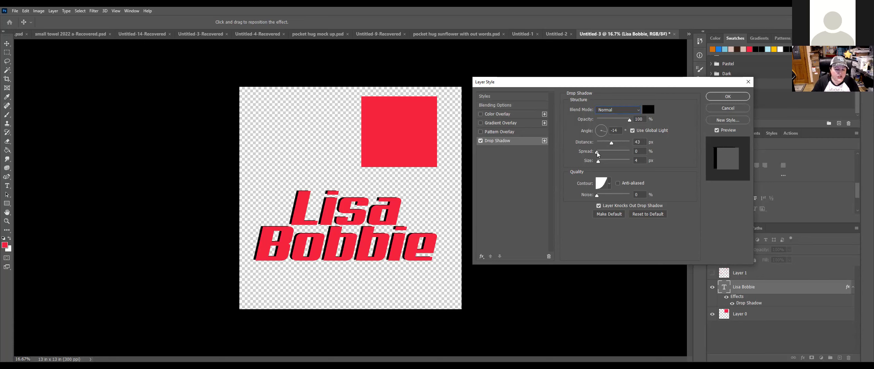
pyautogui.moveTo(598, 153); pyautogui.dragTo(611, 166)
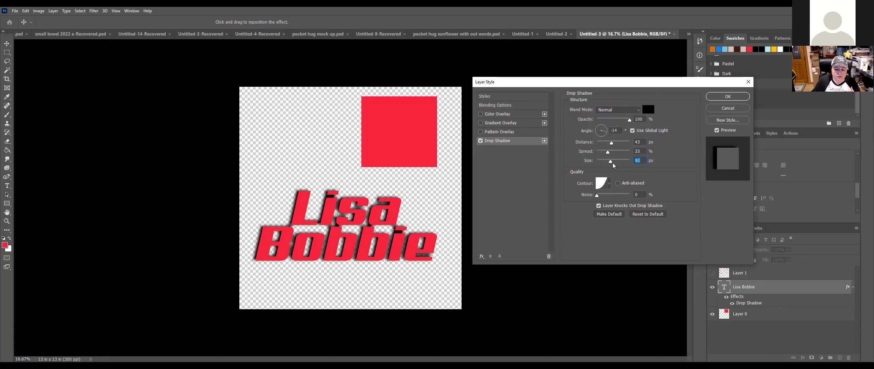
pyautogui.moveTo(611, 161); pyautogui.dragTo(582, 151)
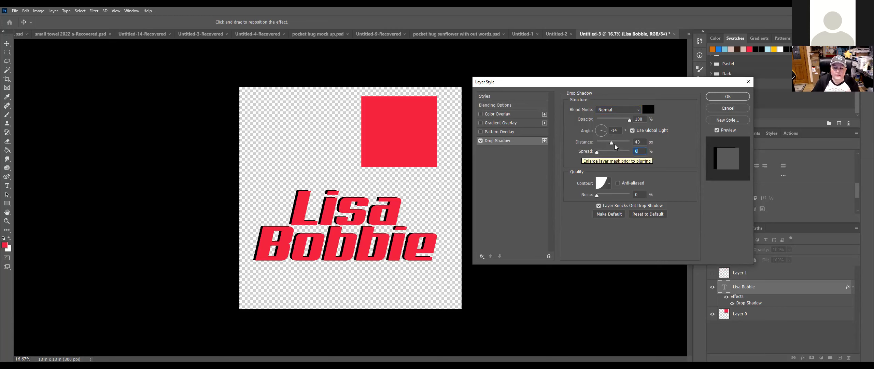
pyautogui.moveTo(611, 142); pyautogui.dragTo(582, 165)
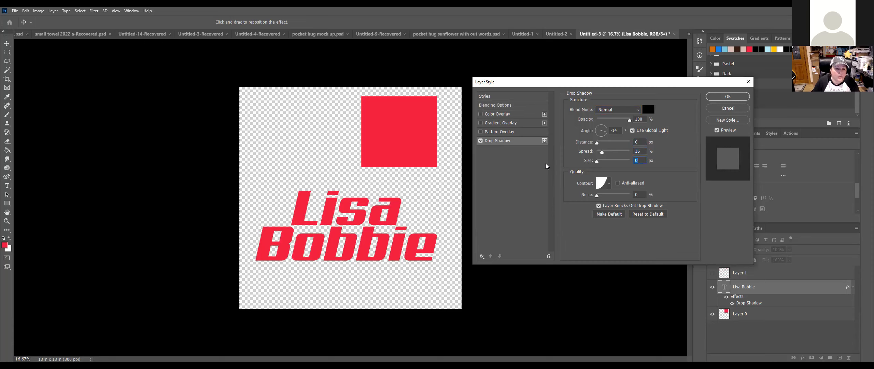
# Step: Offset the first shadow with 0 spread, trial a second shadow's size, then delete the second shadow
pyautogui.click(544, 141)
pyautogui.moveTo(603, 152)
pyautogui.mouseDown()
pyautogui.moveTo(587, 151)
pyautogui.moveTo(612, 142)
pyautogui.mouseUp()
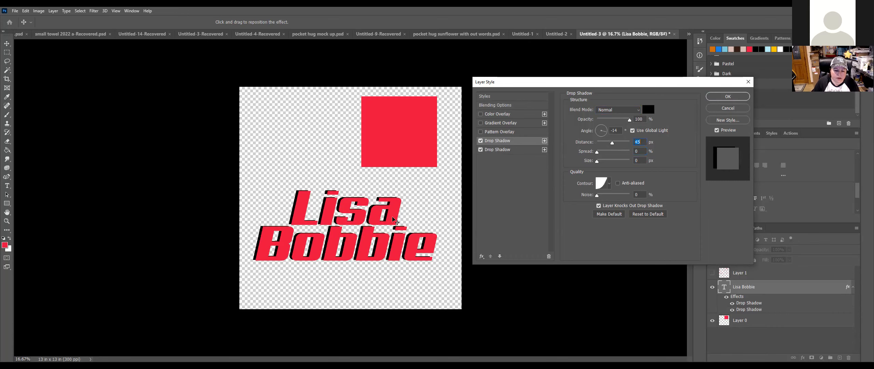
pyautogui.moveTo(391, 214); pyautogui.dragTo(391, 216)
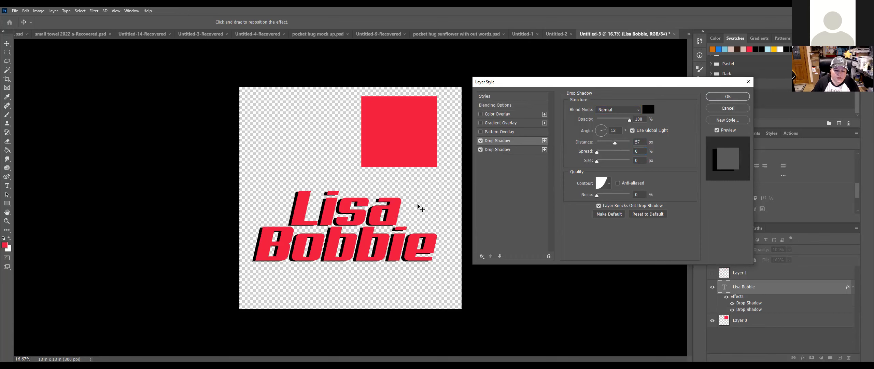
pyautogui.click(528, 148)
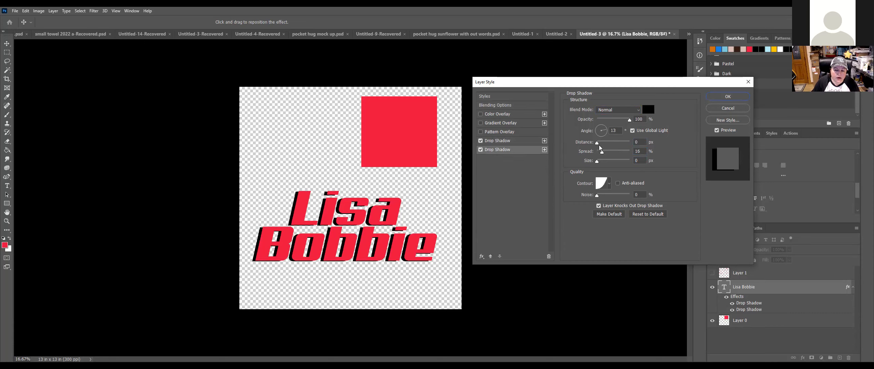
pyautogui.moveTo(600, 162); pyautogui.dragTo(617, 162)
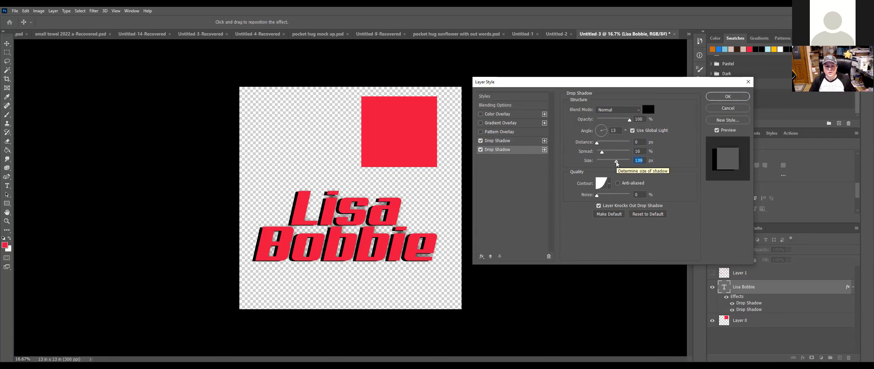
pyautogui.moveTo(616, 162); pyautogui.dragTo(584, 159)
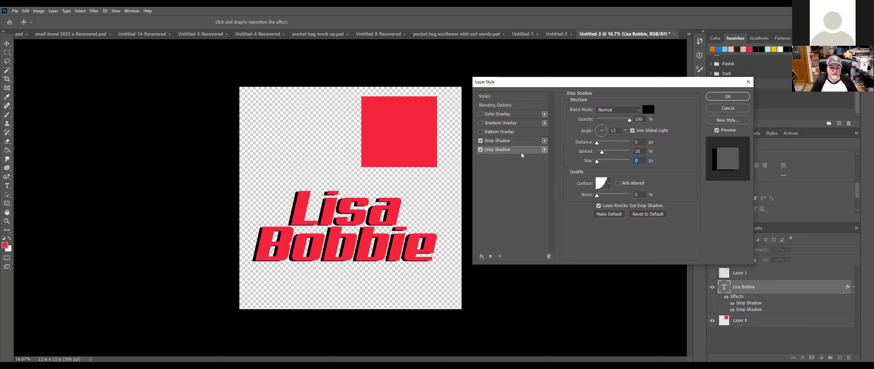
pyautogui.click(549, 257)
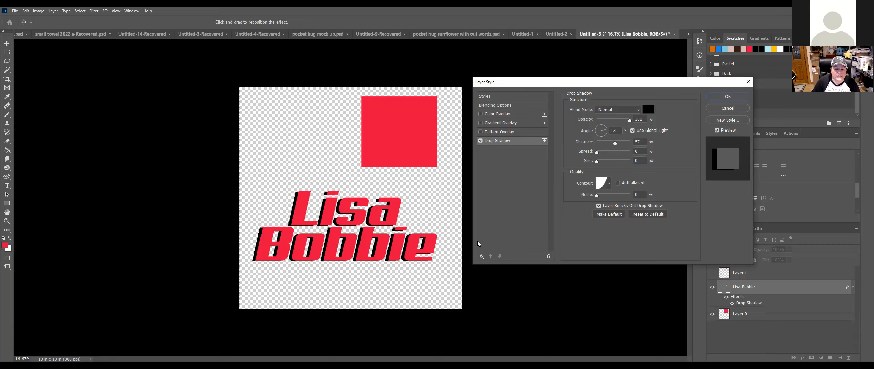
# Step: Add an Inner Bevel & Emboss at 303% depth, raising its size to 56 px
pyautogui.click(482, 256)
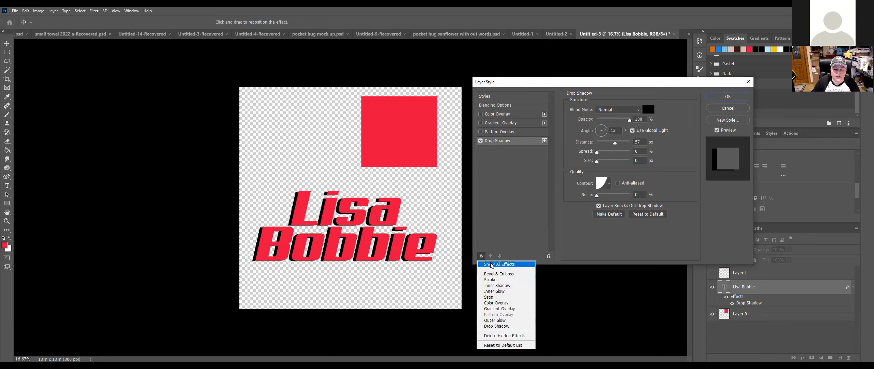
pyautogui.click(491, 264)
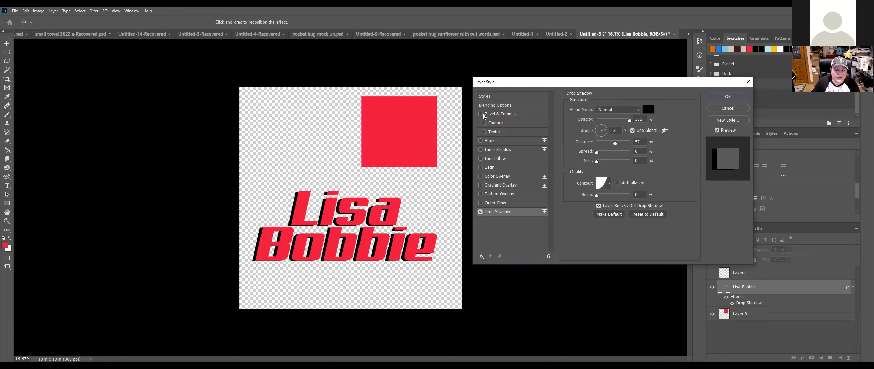
pyautogui.click(521, 114)
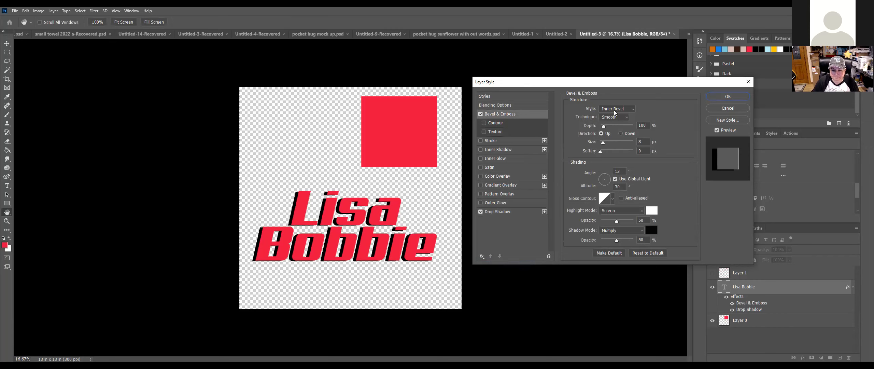
pyautogui.moveTo(603, 129); pyautogui.dragTo(607, 129)
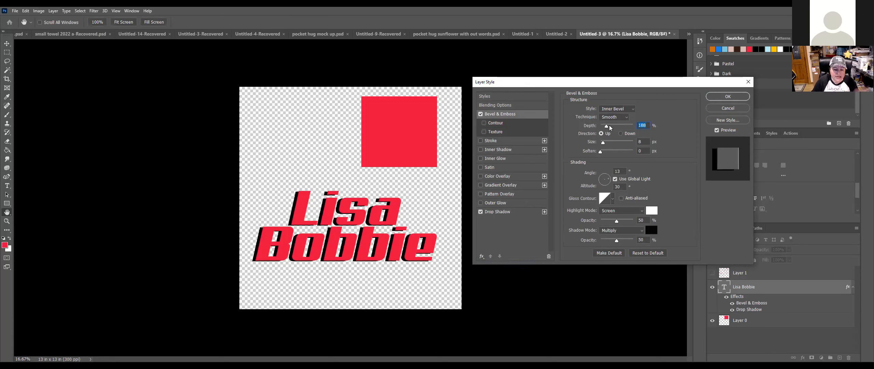
pyautogui.click(611, 127)
pyautogui.moveTo(603, 143); pyautogui.dragTo(609, 143)
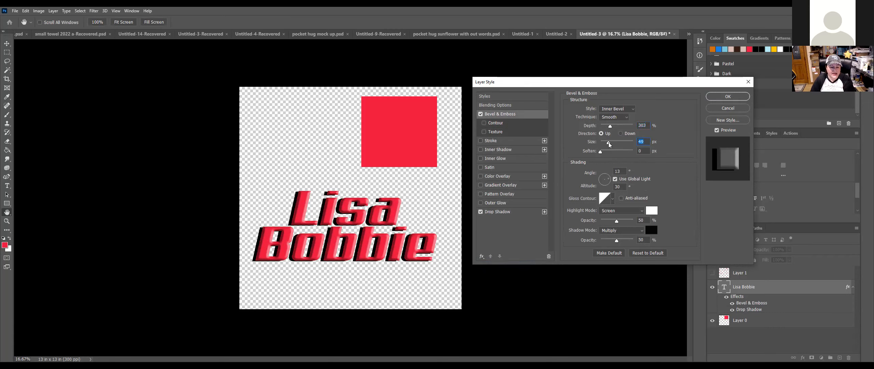
pyautogui.hotkey('ctrl', '+')
pyautogui.hotkey('ctrl', '+')
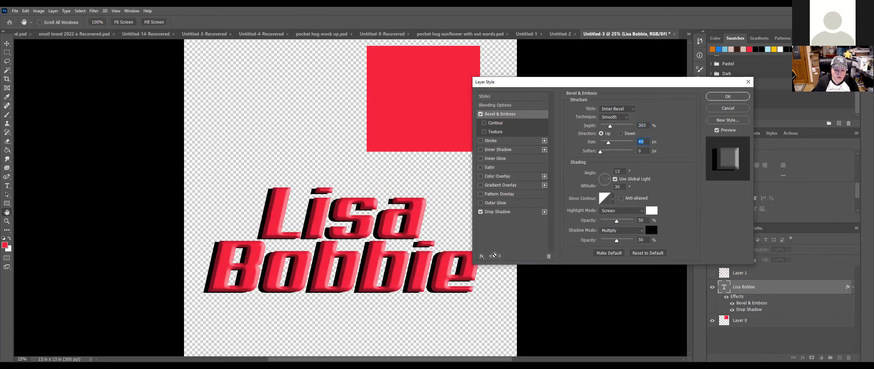
pyautogui.press('Down')
pyautogui.press('Down')
pyautogui.press('Down')
pyautogui.press('Down')
pyautogui.press('Down')
pyautogui.press('Down')
pyautogui.press('Down')
pyautogui.press('Down')
pyautogui.press('Down')
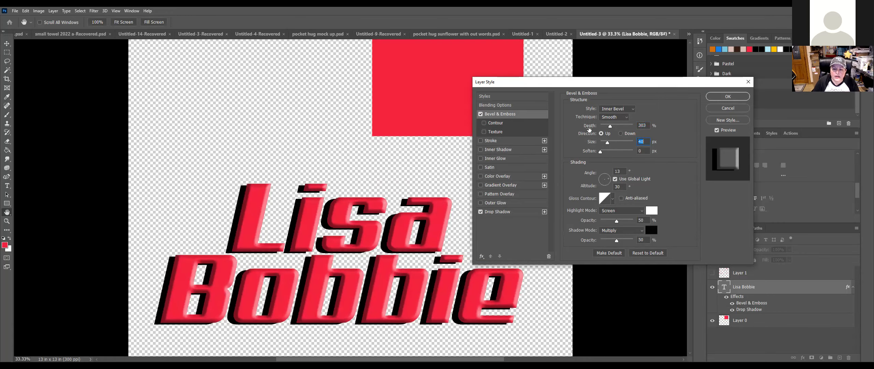
pyautogui.moveTo(607, 142); pyautogui.dragTo(610, 146)
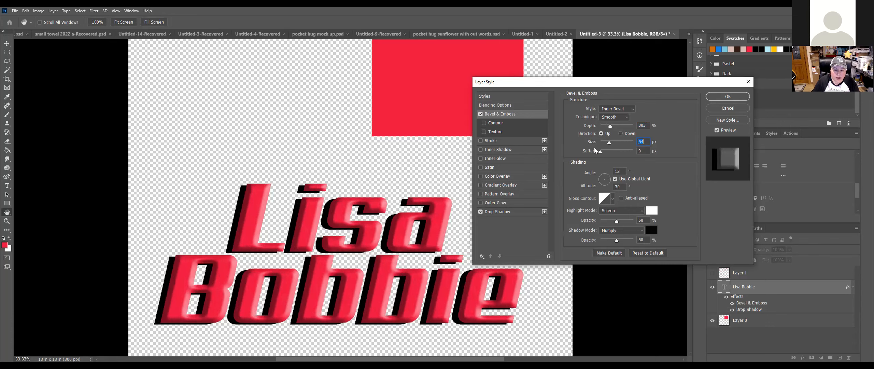
# Step: Apply a bright peaked gloss contour, then set the bevel to 594% depth and 35 px size
pyautogui.click(613, 199)
pyautogui.click(581, 215)
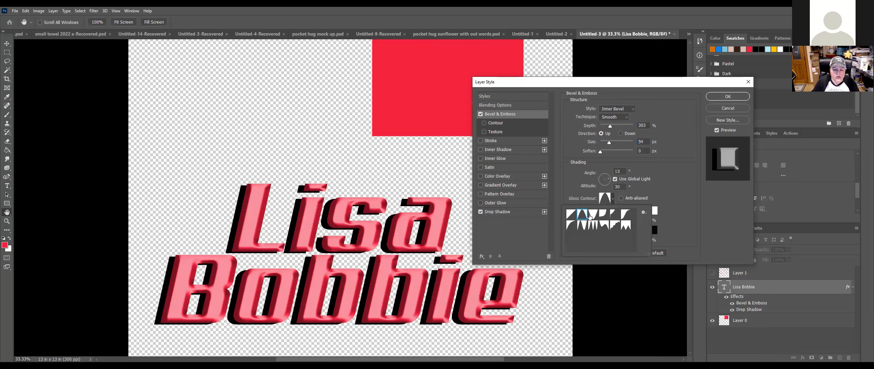
pyautogui.click(589, 216)
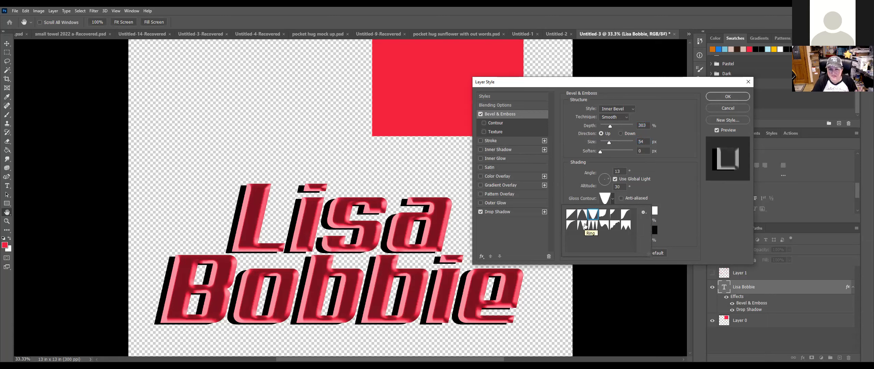
pyautogui.click(585, 225)
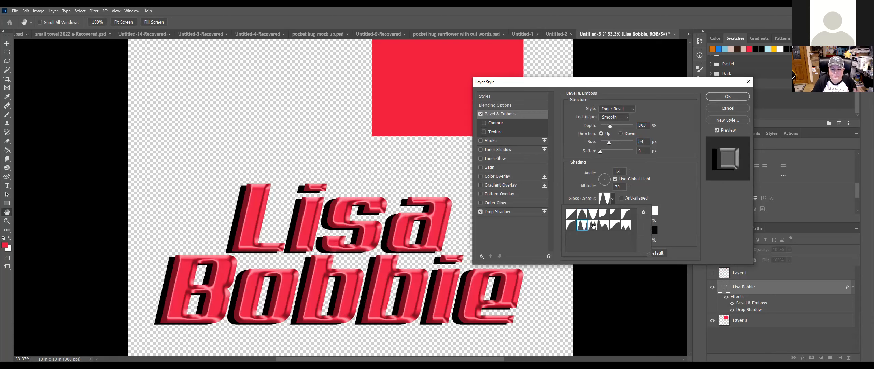
pyautogui.click(675, 183)
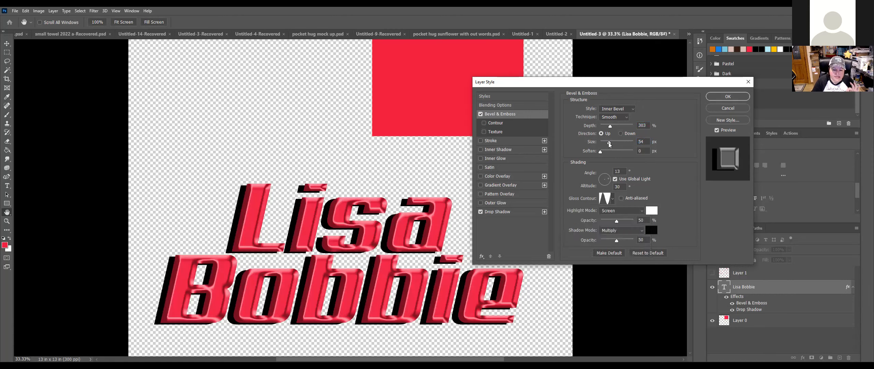
pyautogui.moveTo(609, 142); pyautogui.dragTo(573, 159)
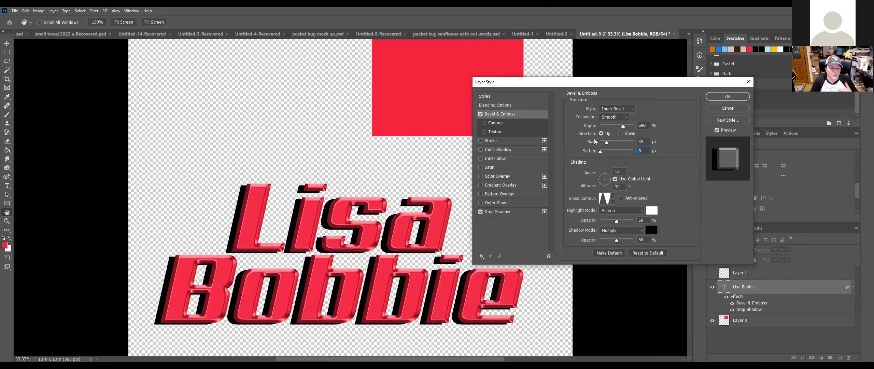
pyautogui.moveTo(624, 127)
pyautogui.mouseDown()
pyautogui.moveTo(611, 128)
pyautogui.moveTo(619, 130)
pyautogui.mouseUp()
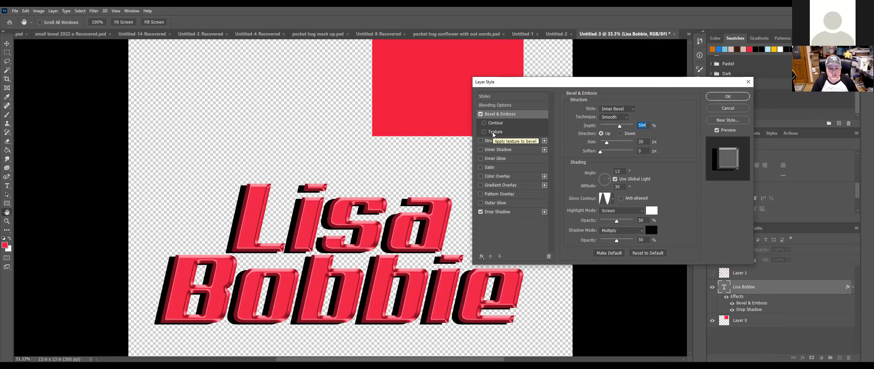
# Step: Add a 21 px stroke to the text, initially coloured teal
pyautogui.click(480, 140)
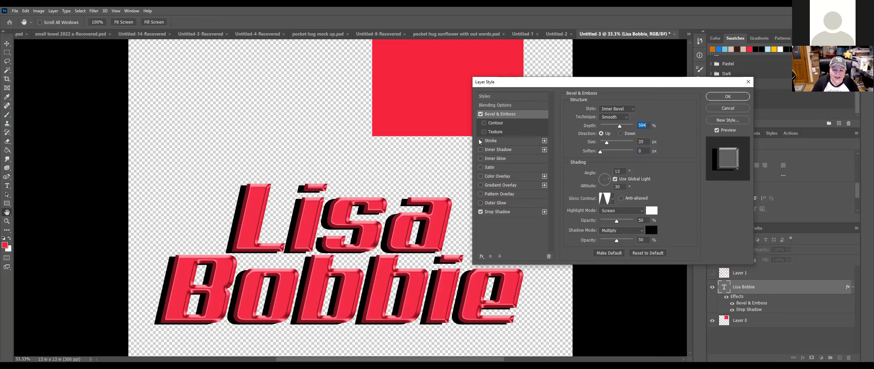
pyautogui.click(499, 141)
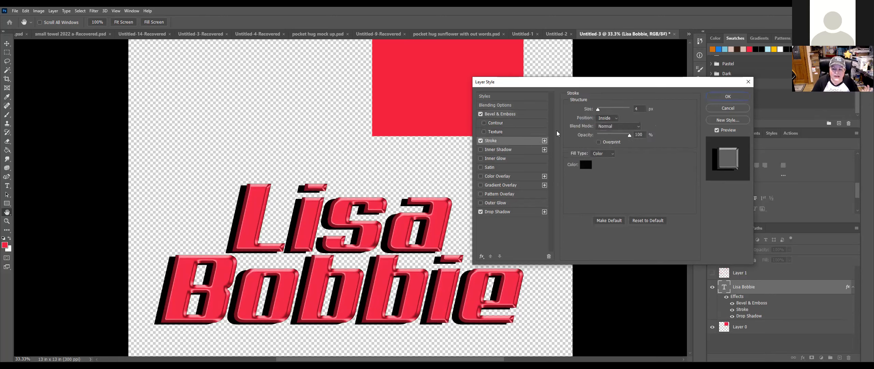
pyautogui.click(585, 166)
pyautogui.click(598, 251)
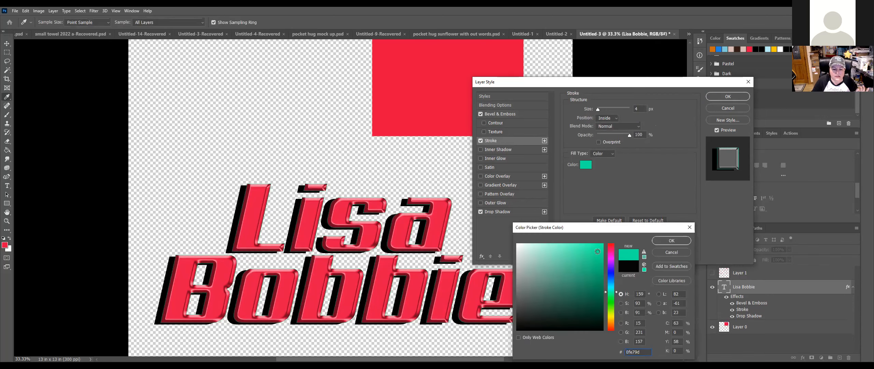
pyautogui.click(671, 240)
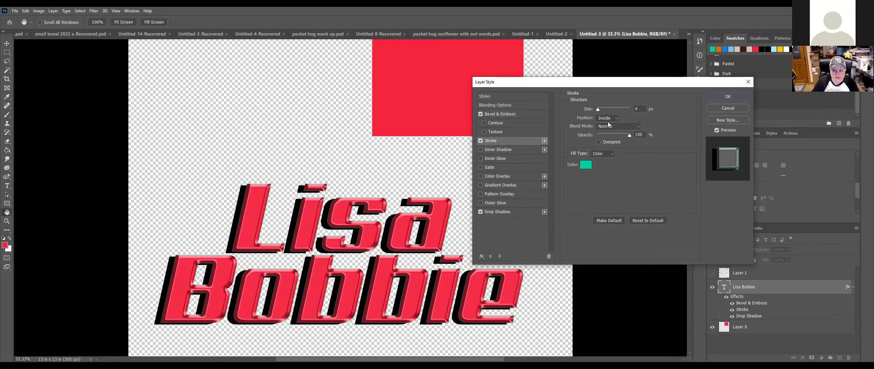
pyautogui.moveTo(599, 109); pyautogui.dragTo(602, 109)
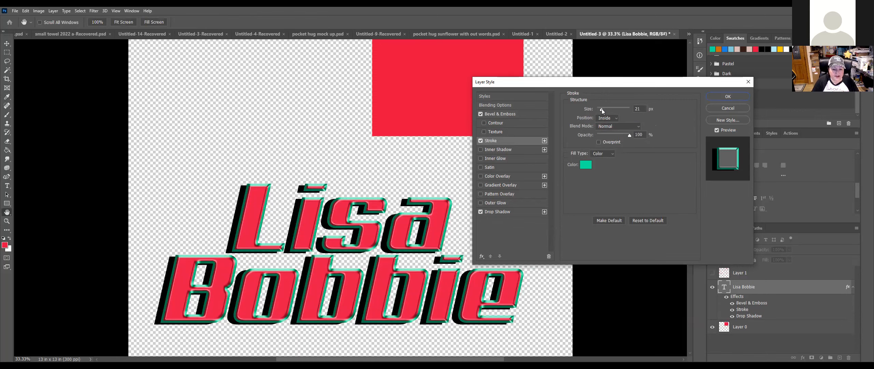
# Step: Place the stroke inside the letters and recolour it light gray (d2d2d2)
pyautogui.click(607, 117)
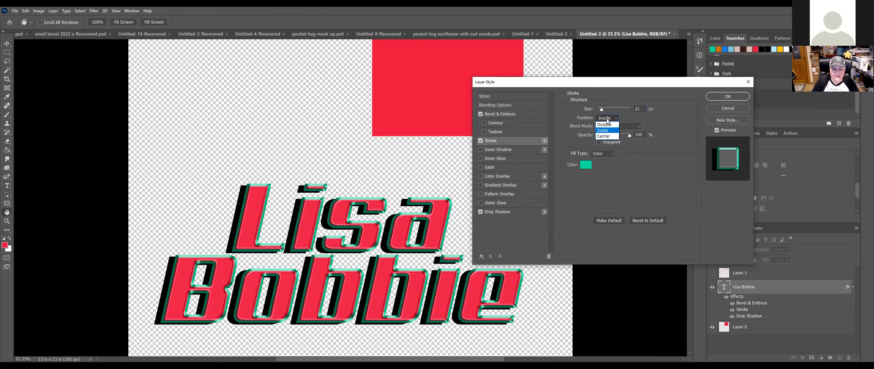
pyautogui.click(608, 125)
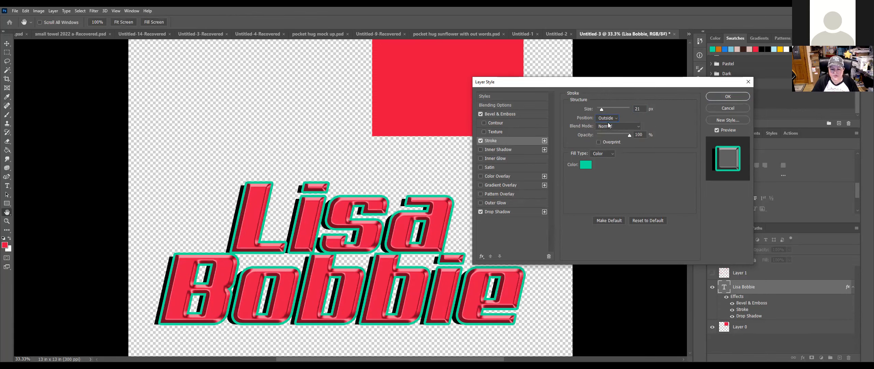
pyautogui.click(608, 118)
pyautogui.click(607, 130)
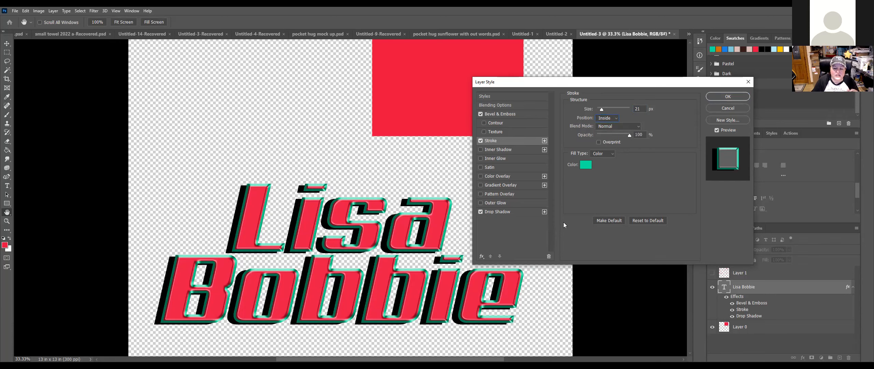
pyautogui.click(586, 164)
pyautogui.moveTo(523, 262); pyautogui.dragTo(493, 259)
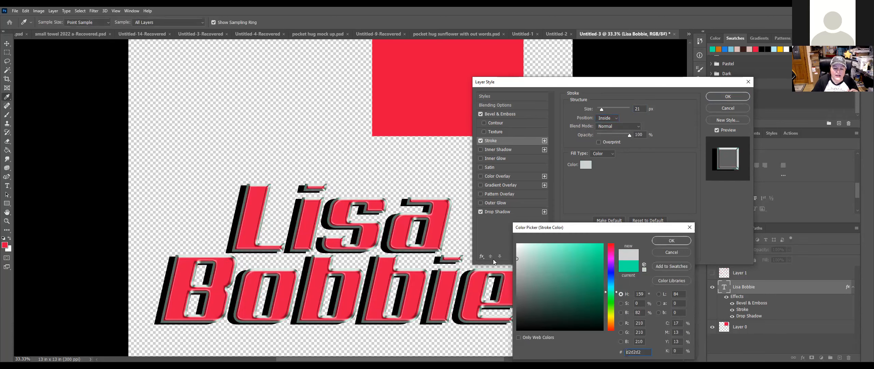
pyautogui.click(670, 240)
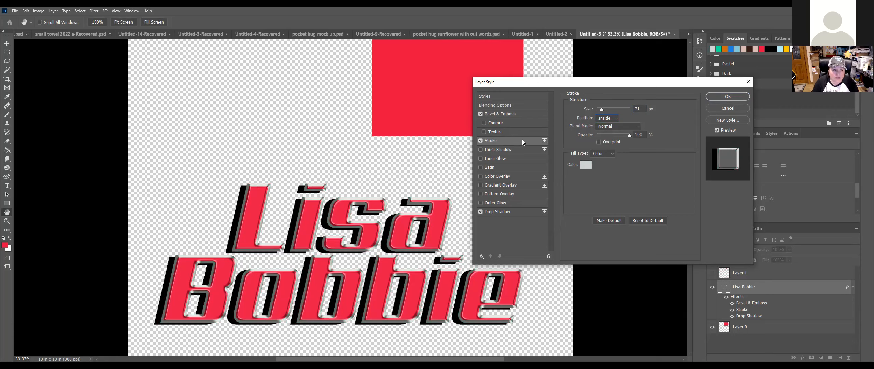
# Step: Apply a 100% opacity inner shadow at 45°, 21 px distance, 62 px size, then add Layer 2
pyautogui.click(481, 149)
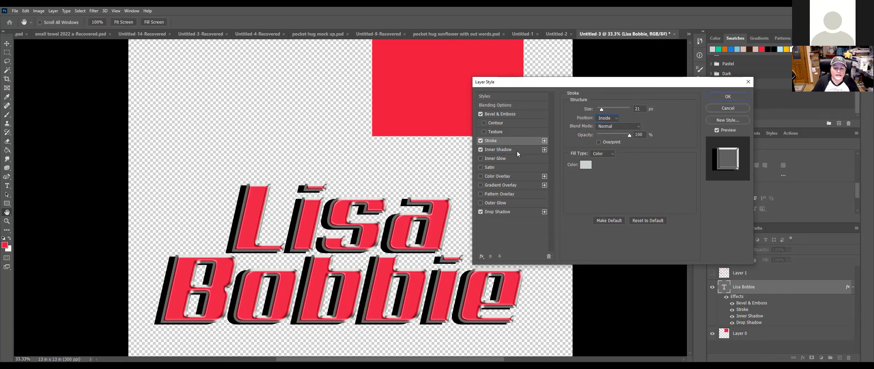
pyautogui.click(517, 151)
pyautogui.moveTo(610, 120); pyautogui.dragTo(631, 120)
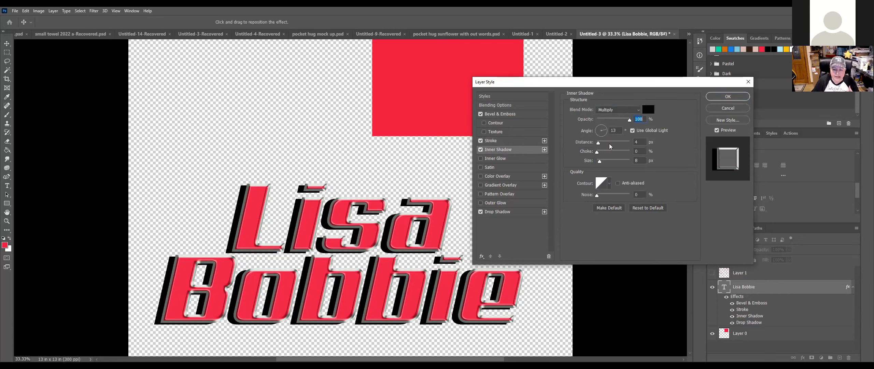
pyautogui.moveTo(601, 142); pyautogui.dragTo(604, 143)
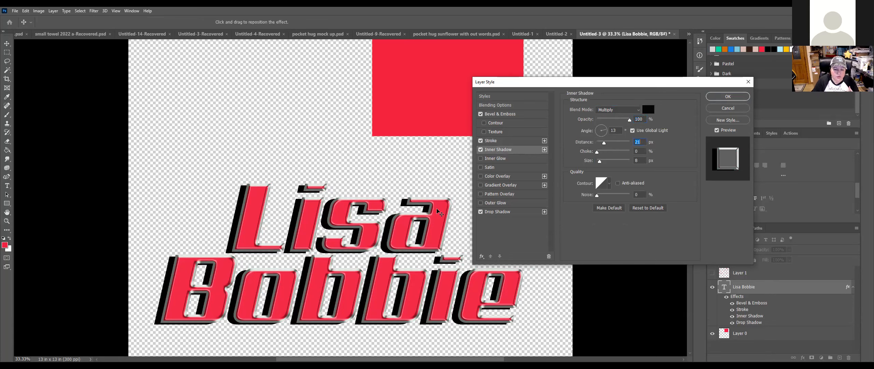
pyautogui.moveTo(444, 204); pyautogui.dragTo(444, 203)
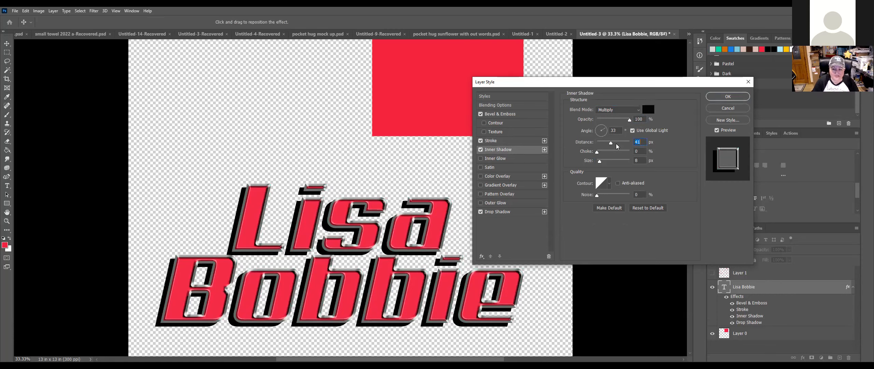
pyautogui.moveTo(600, 163); pyautogui.dragTo(604, 160)
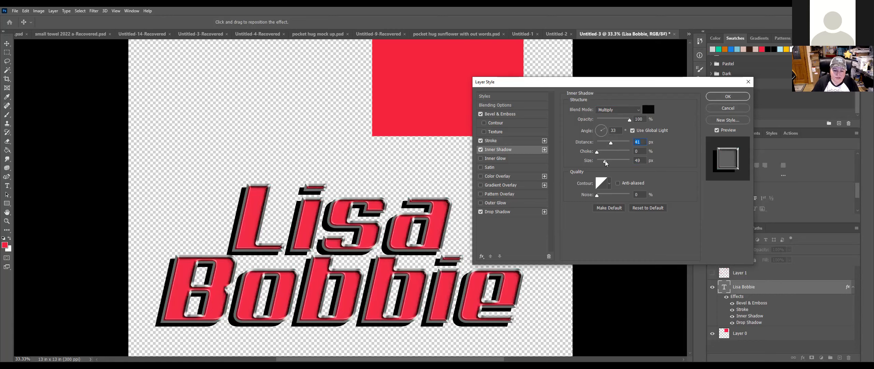
pyautogui.click(600, 141)
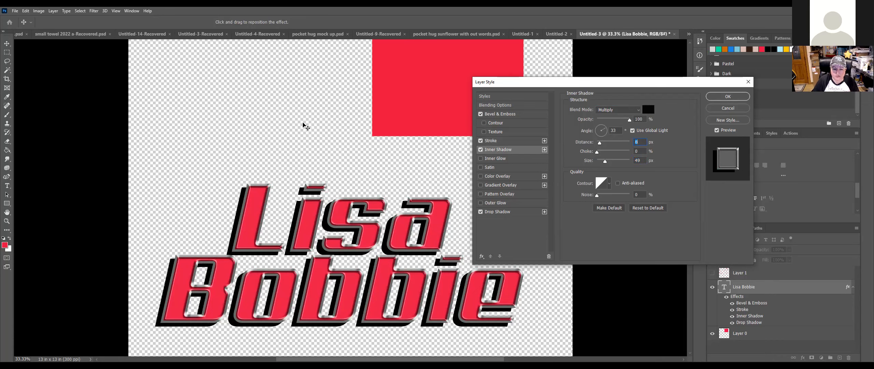
pyautogui.moveTo(306, 127); pyautogui.dragTo(306, 127)
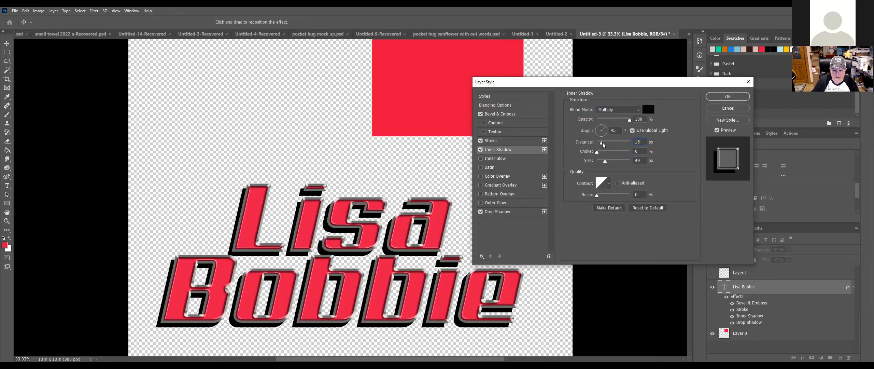
pyautogui.moveTo(604, 144); pyautogui.dragTo(607, 156)
pyautogui.click(607, 160)
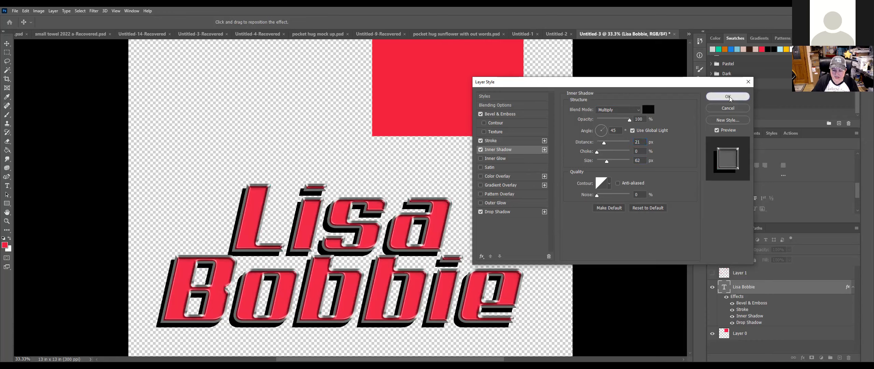
pyautogui.click(729, 96)
pyautogui.click(840, 357)
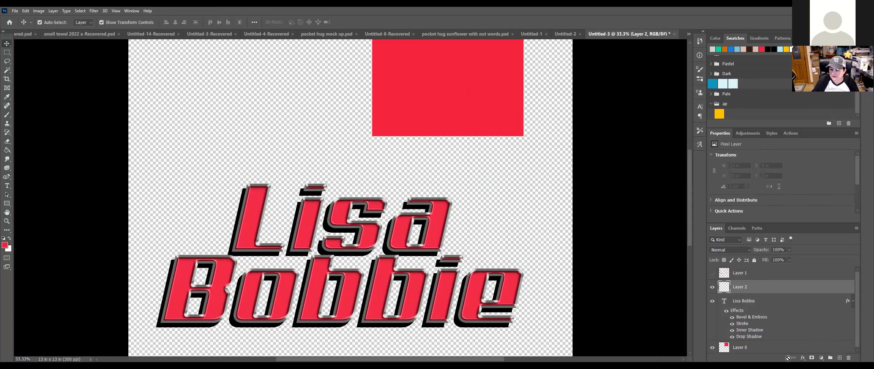
# Step: Move Layer 2 to the bottom, Paint Bucket fill it white, and reselect the text layer
pyautogui.moveTo(786, 348); pyautogui.dragTo(785, 350)
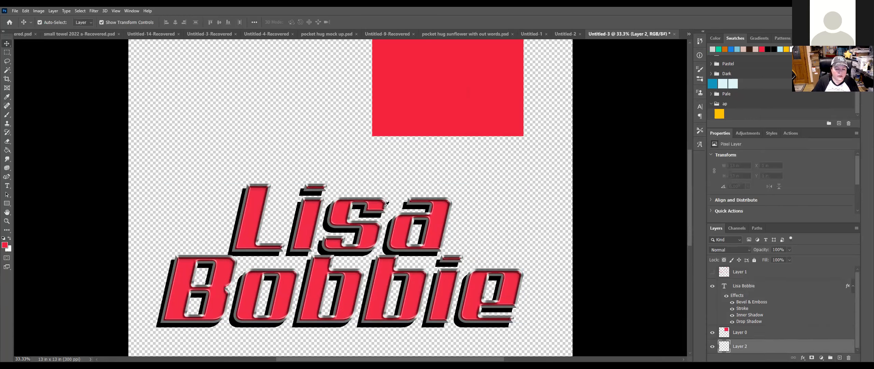
pyautogui.click(4, 245)
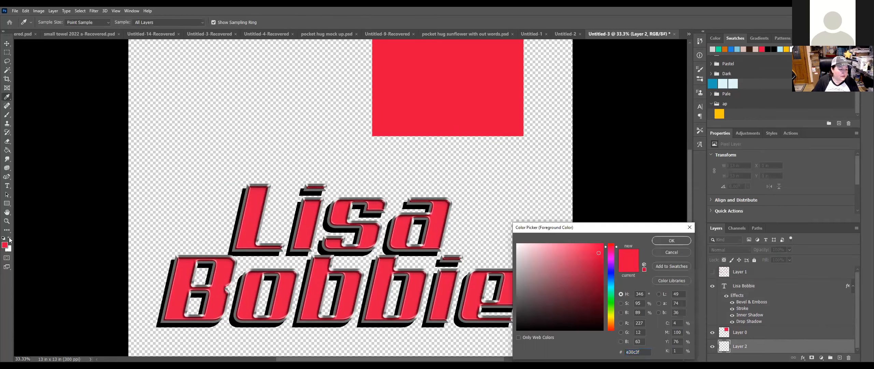
pyautogui.click(470, 211)
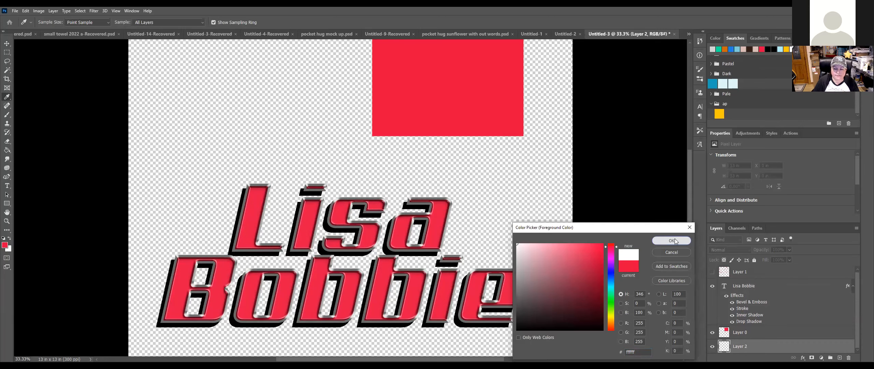
pyautogui.press('Return')
pyautogui.click(7, 150)
pyautogui.click(232, 116)
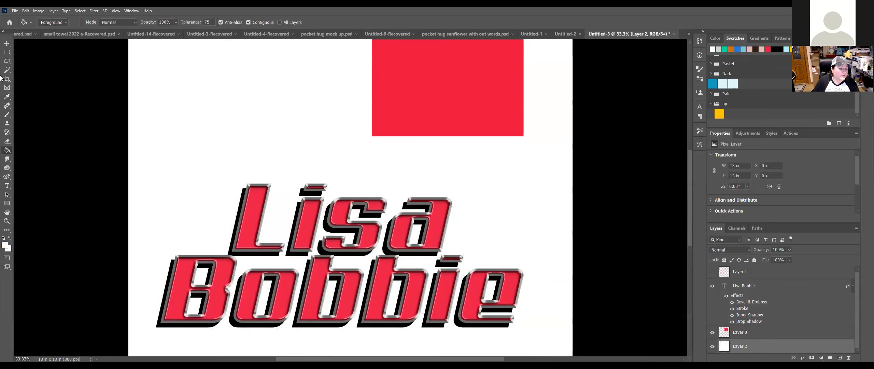
pyautogui.click(7, 44)
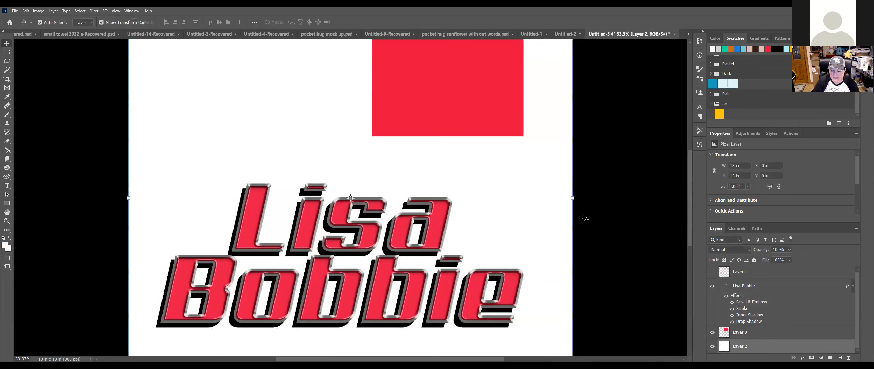
pyautogui.click(767, 286)
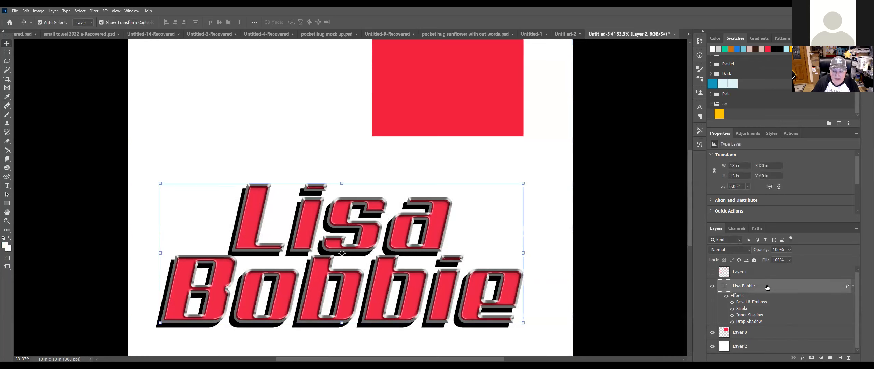
# Step: Add a Normal-blend outer glow to the text with 42% spread and 57 px size
pyautogui.press('h')
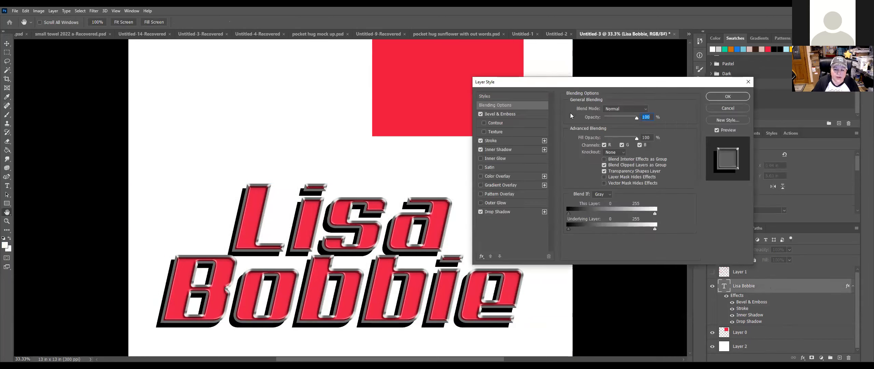
pyautogui.moveTo(555, 82); pyautogui.dragTo(613, 73)
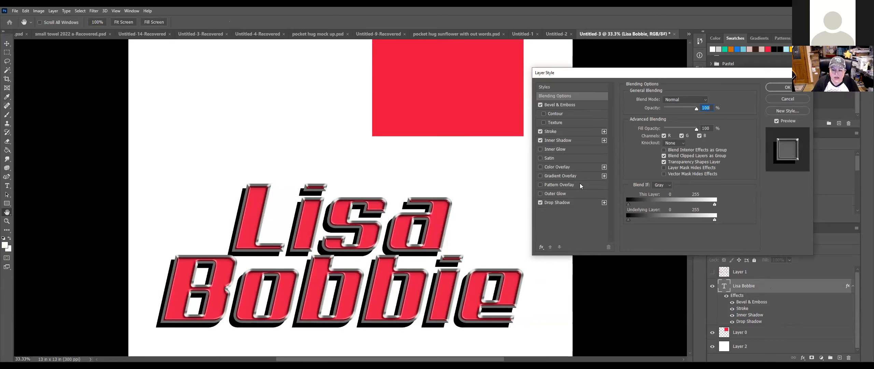
pyautogui.click(574, 195)
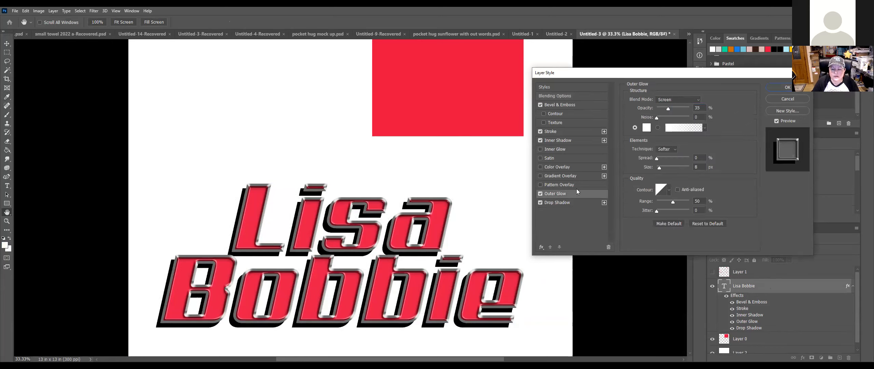
pyautogui.click(673, 99)
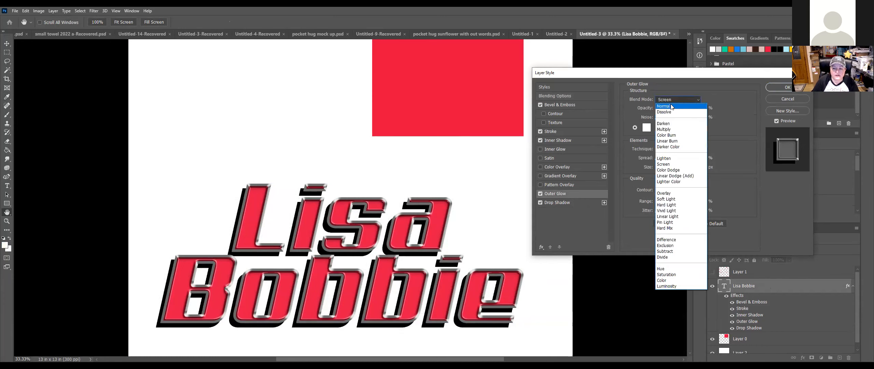
pyautogui.click(671, 106)
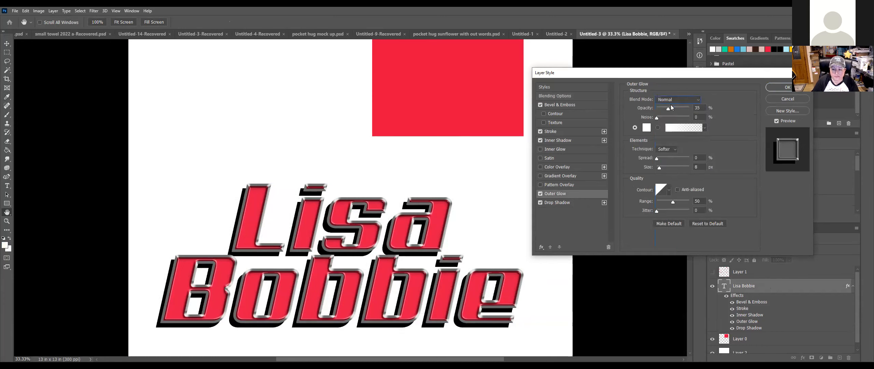
pyautogui.click(646, 129)
pyautogui.click(602, 243)
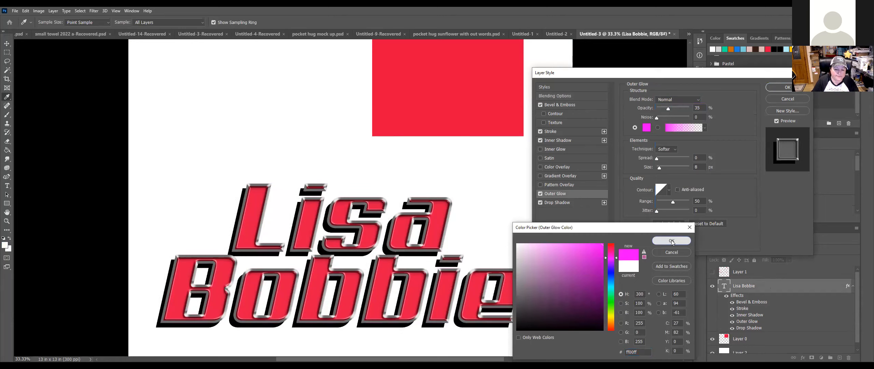
pyautogui.click(671, 241)
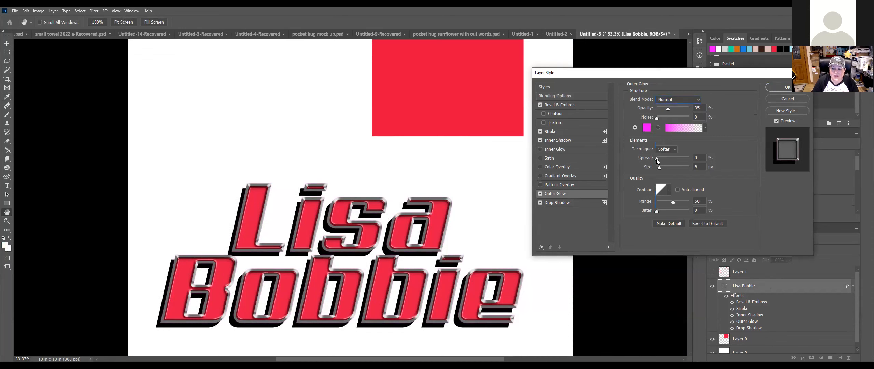
pyautogui.moveTo(661, 160); pyautogui.dragTo(665, 168)
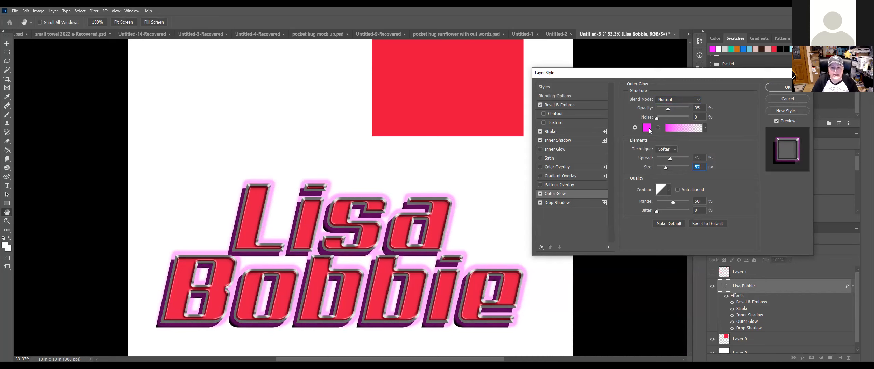
# Step: Change the glow colour to yellow-green and apply the layer style
pyautogui.click(409, 76)
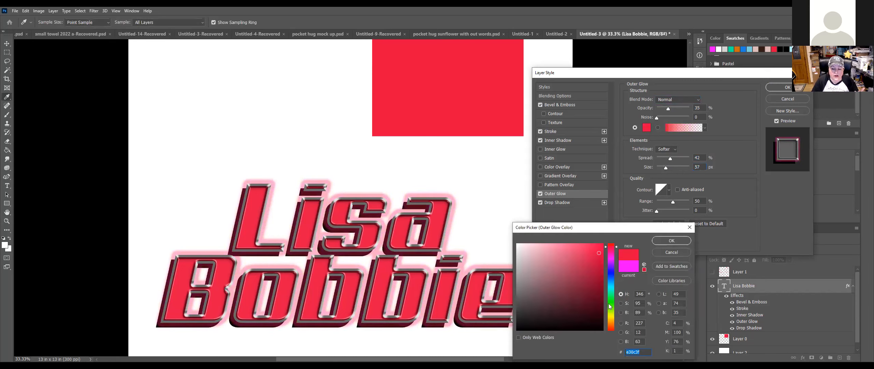
pyautogui.click(611, 318)
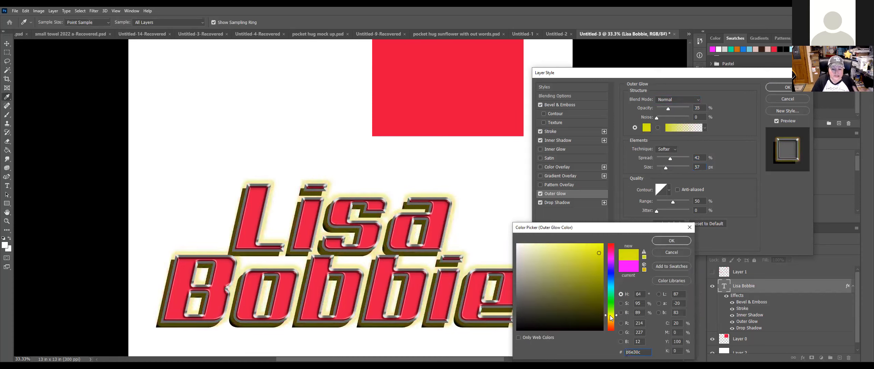
pyautogui.click(611, 310)
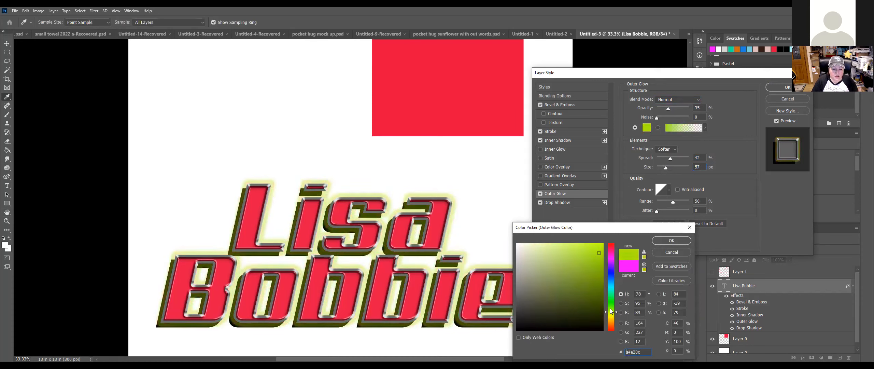
pyautogui.click(660, 241)
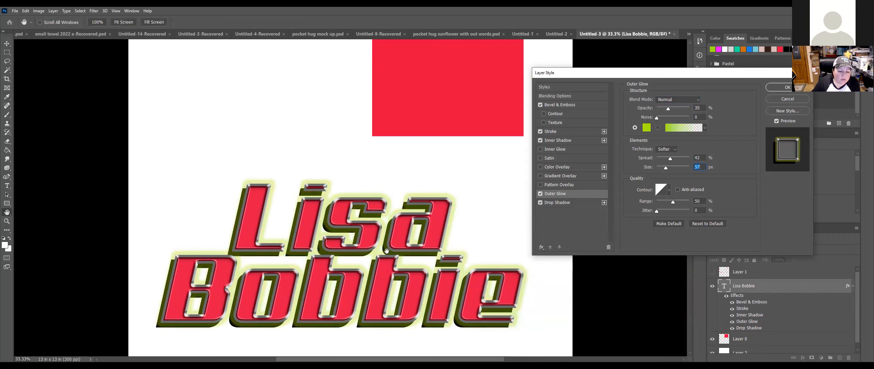
pyautogui.click(785, 88)
# Step: Refill the bottom Layer 2 with solid black and reselect the name text layer
pyautogui.press('v')
pyautogui.click(540, 158)
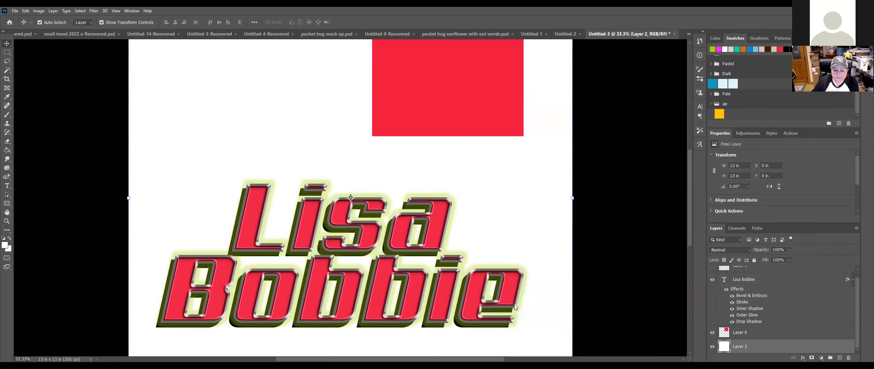
pyautogui.click(516, 329)
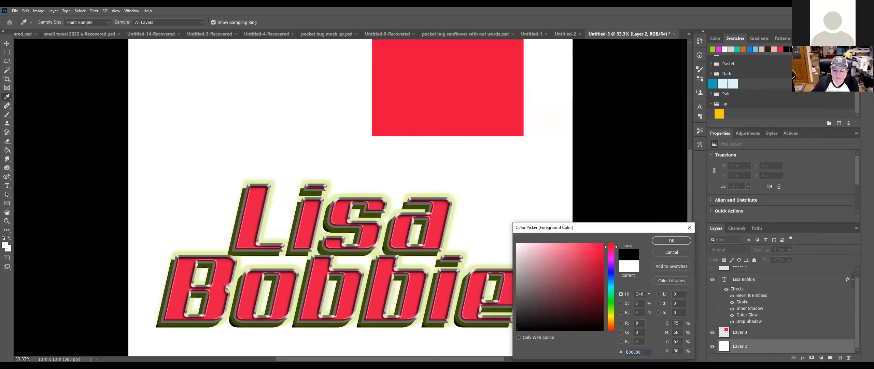
pyautogui.click(671, 241)
pyautogui.click(7, 150)
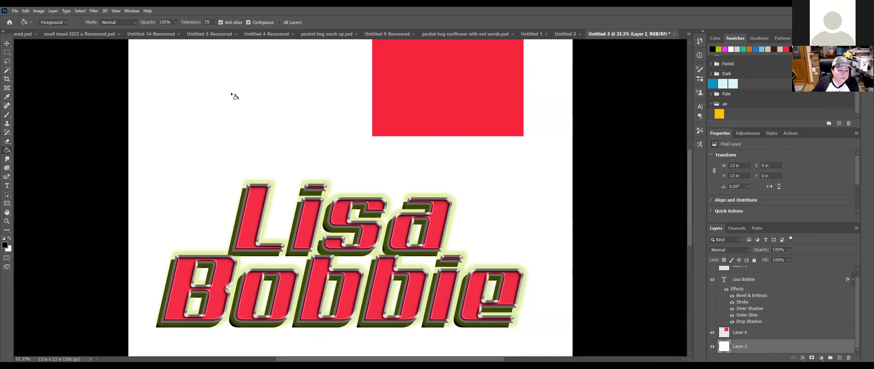
pyautogui.click(234, 95)
pyautogui.click(7, 43)
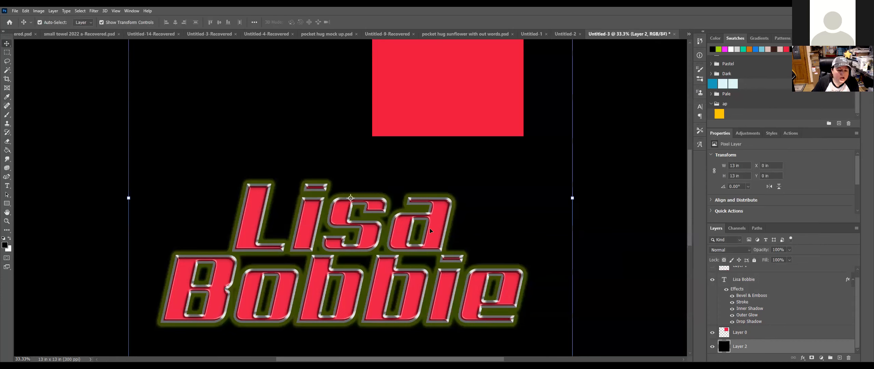
pyautogui.click(777, 280)
# Step: Set the name text's Outer Glow to 100% opacity, a smaller spread, and white
pyautogui.doubleClick(777, 280)
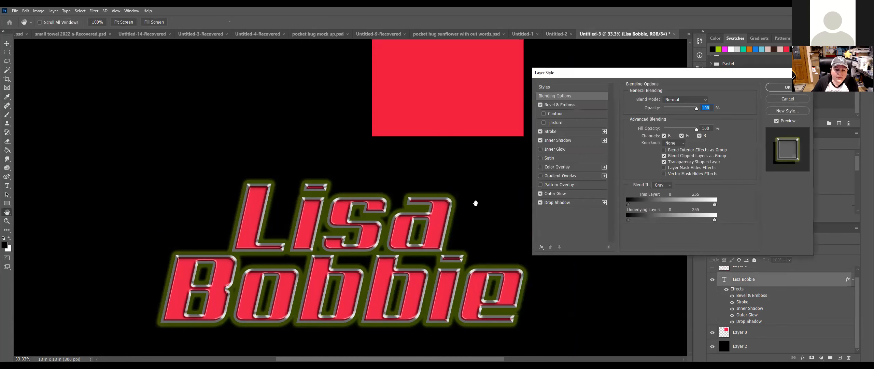
pyautogui.click(578, 195)
pyautogui.moveTo(669, 108); pyautogui.dragTo(704, 106)
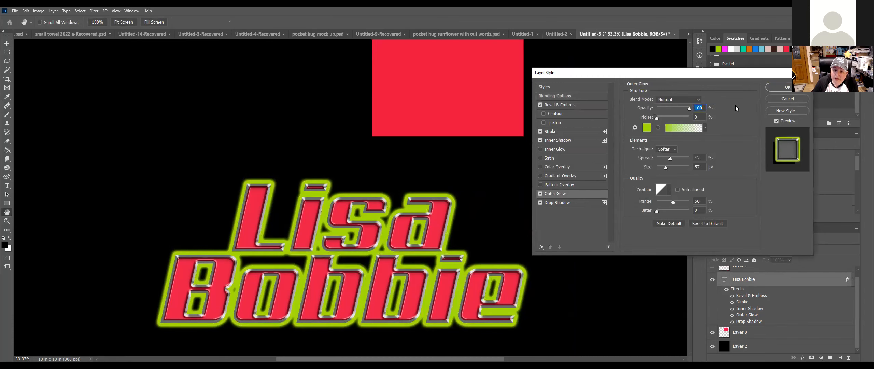
pyautogui.moveTo(671, 159)
pyautogui.mouseDown()
pyautogui.moveTo(659, 159)
pyautogui.moveTo(665, 166)
pyautogui.mouseUp()
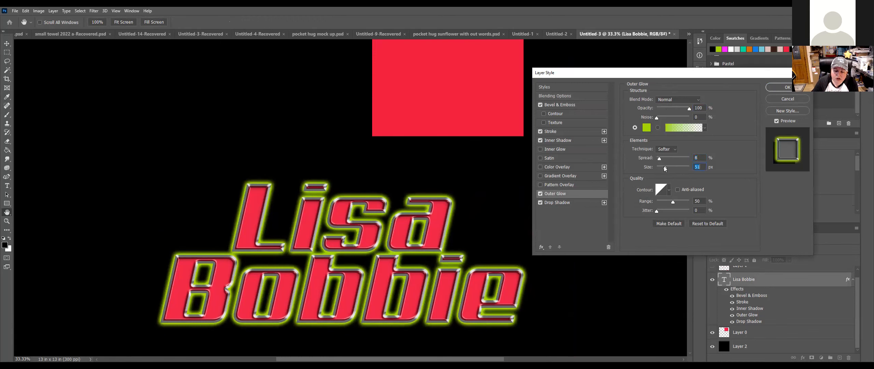
pyautogui.moveTo(546, 262); pyautogui.dragTo(476, 222)
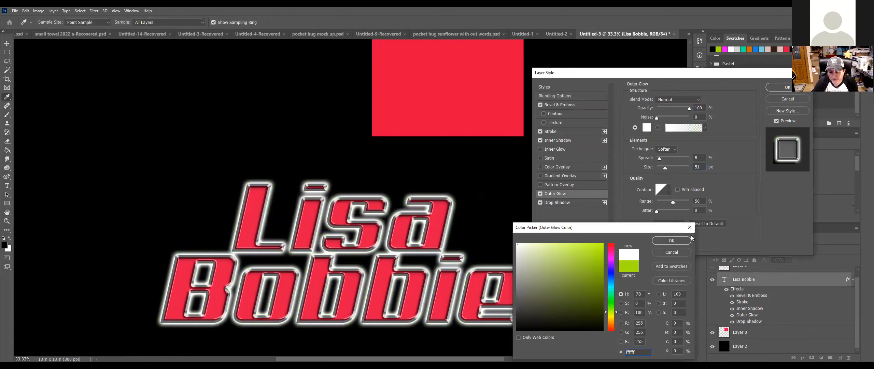
pyautogui.click(681, 242)
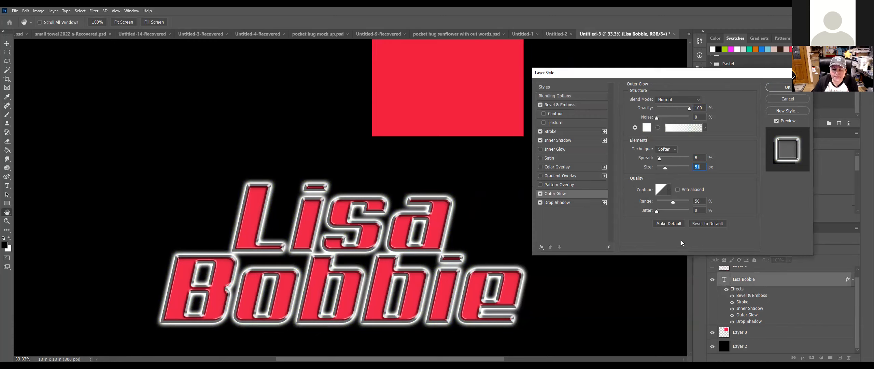
# Step: Turn off Outer Glow and start a New Style, entering a name for it
pyautogui.click(540, 193)
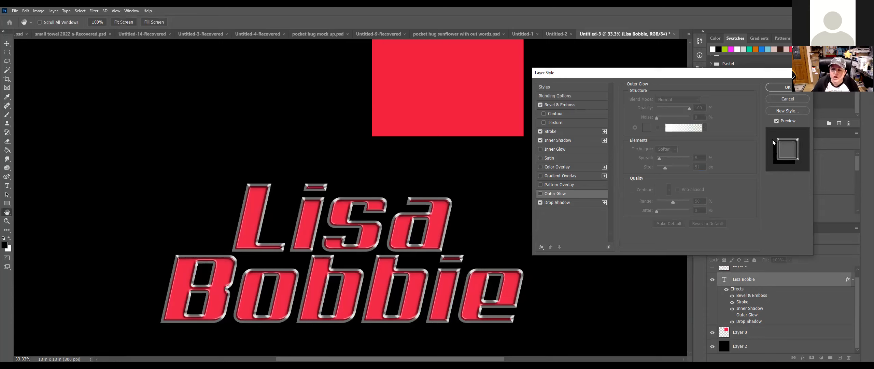
pyautogui.click(780, 112)
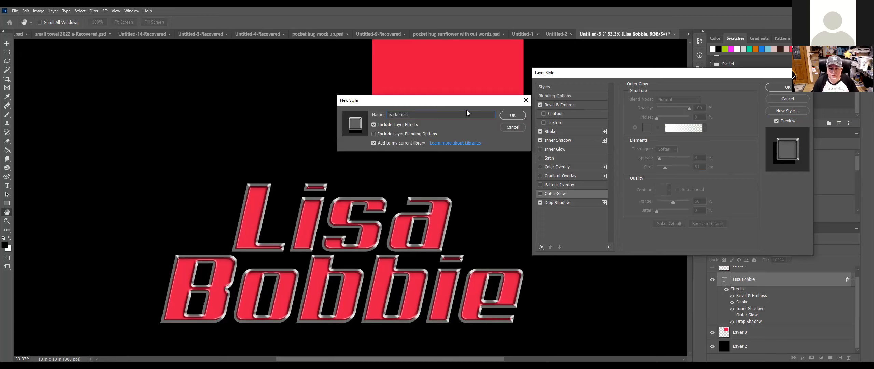
# Step: Save the new style, close Layer Style, and delete the old name text and leftover layers
pyautogui.press('Return')
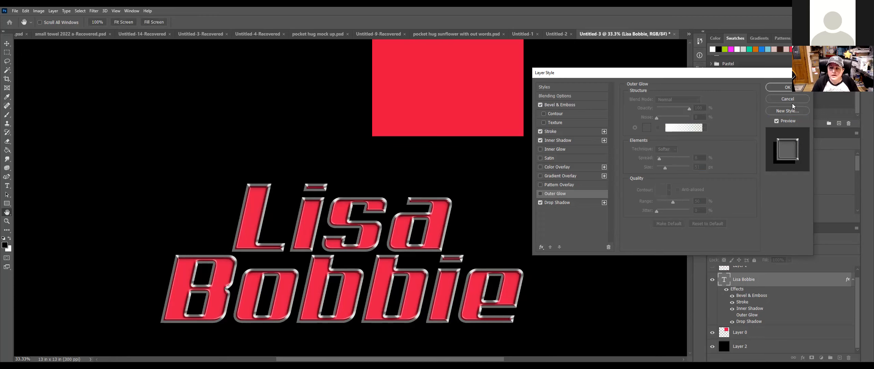
pyautogui.click(787, 87)
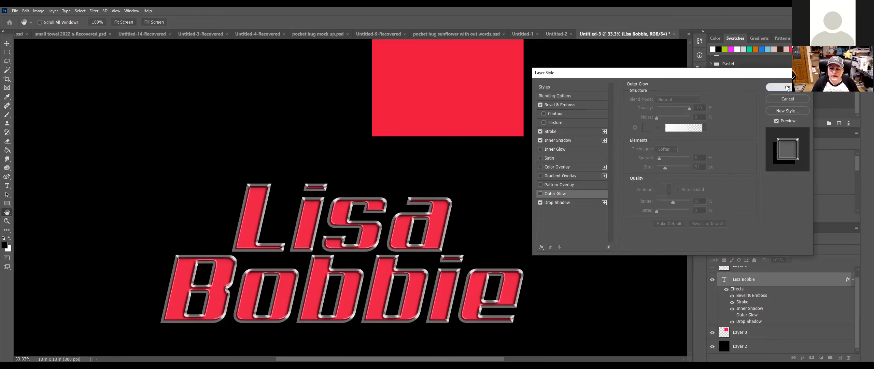
pyautogui.press('v')
pyautogui.press('Delete')
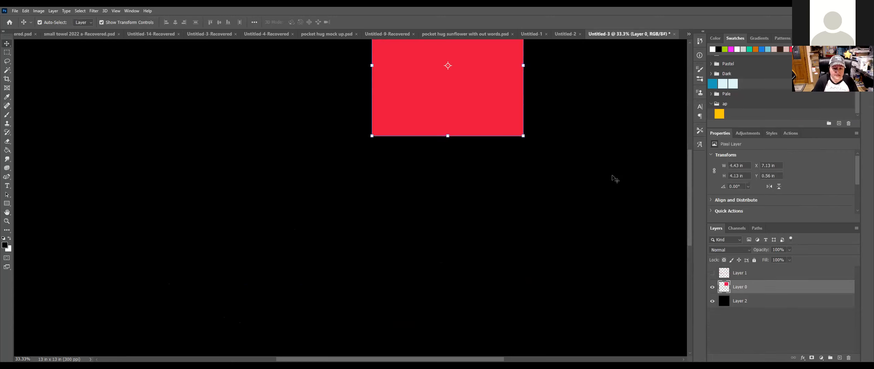
# Step: Zoom out and hide the black background Layer 2
pyautogui.hotkey('ctrl', '-')
pyautogui.hotkey('ctrl', '-')
pyautogui.hotkey('ctrl', '-')
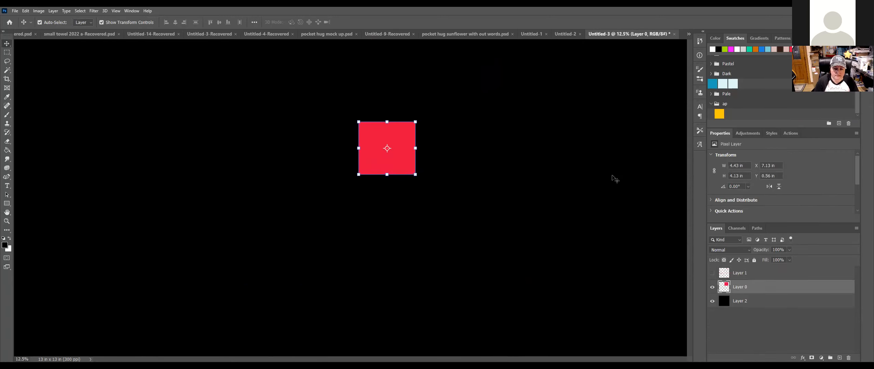
pyautogui.click(376, 220)
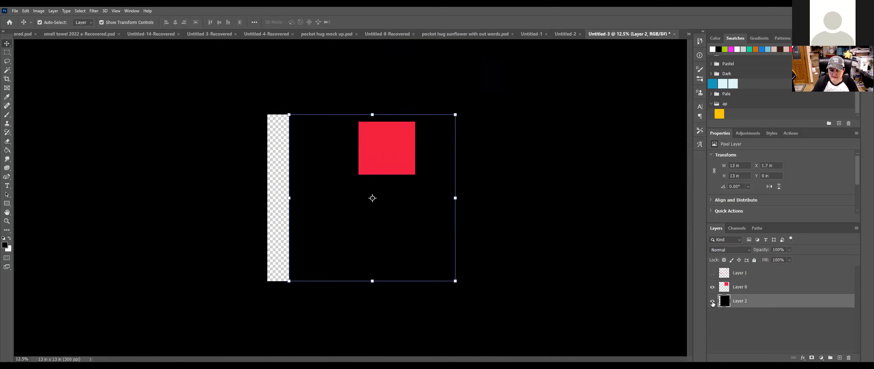
pyautogui.click(712, 301)
pyautogui.click(7, 185)
# Step: Add the two-line red name text to the canvas with the Type tool
pyautogui.click(307, 219)
pyautogui.write('Mus')
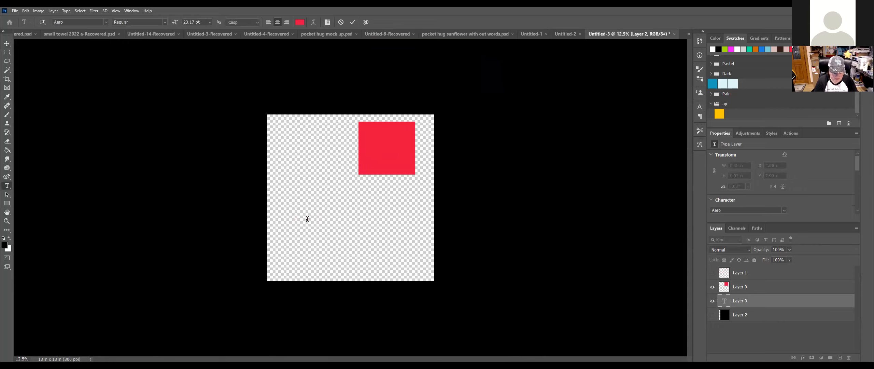
pyautogui.write('rry')
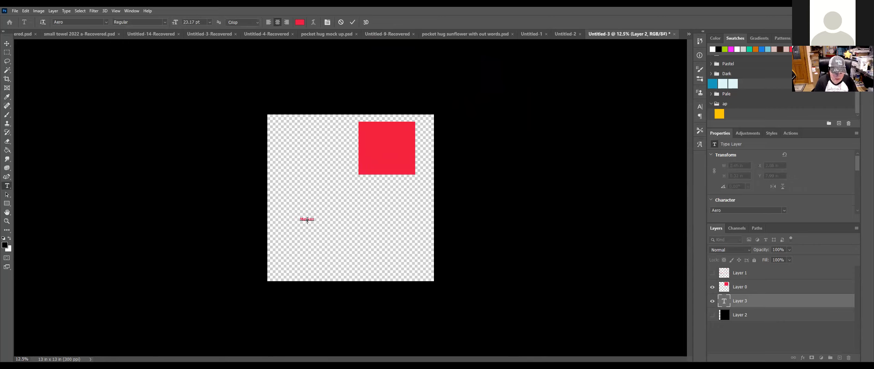
pyautogui.click(7, 43)
# Step: Free Transform the text to span the canvas below the red square, then show the Styles panel
pyautogui.click(314, 215)
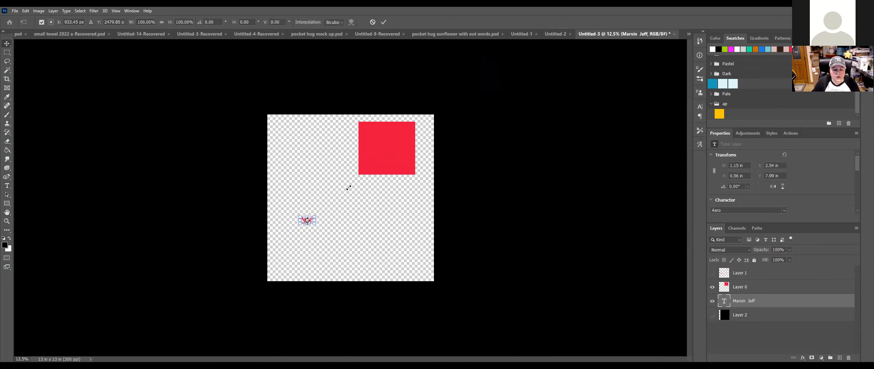
pyautogui.moveTo(381, 162); pyautogui.dragTo(381, 164)
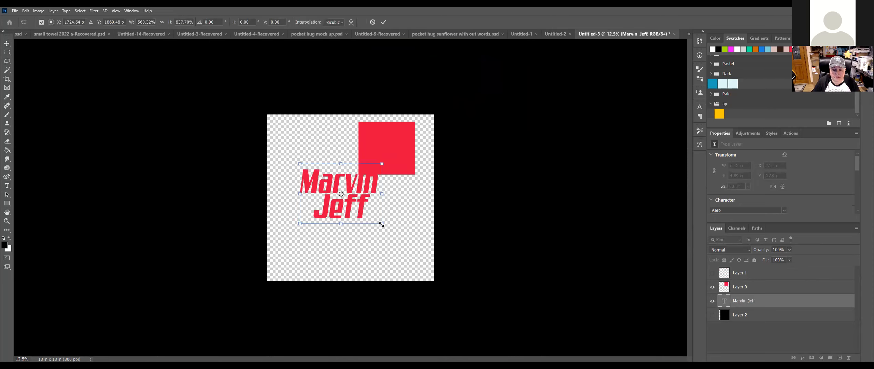
pyautogui.moveTo(382, 223); pyautogui.dragTo(463, 291)
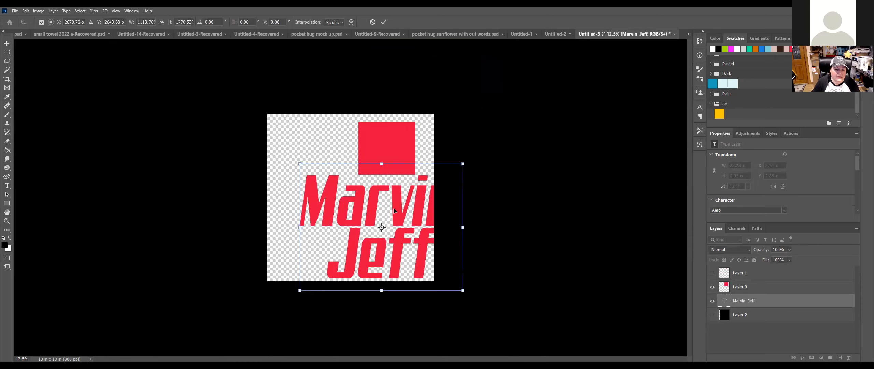
pyautogui.moveTo(369, 212); pyautogui.dragTo(338, 215)
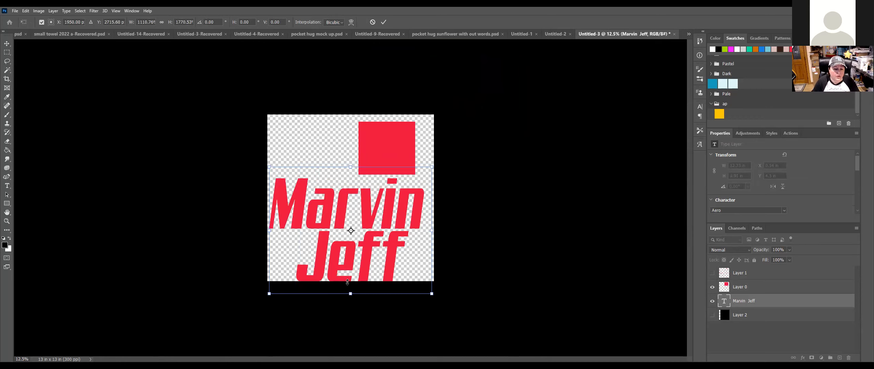
pyautogui.moveTo(349, 292); pyautogui.dragTo(349, 270)
pyautogui.press('Return')
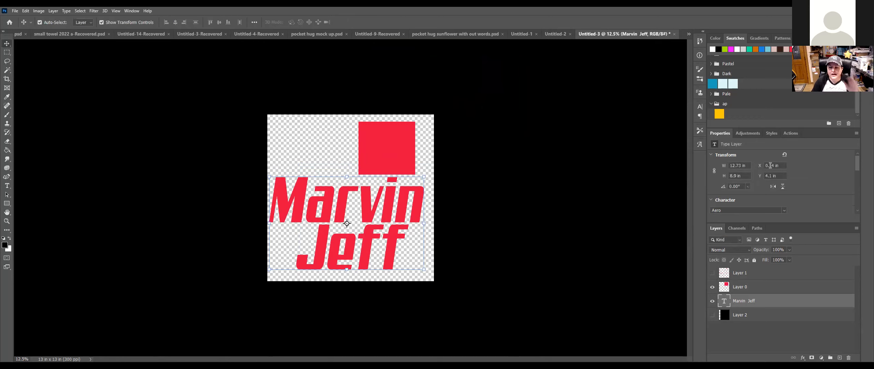
pyautogui.click(771, 133)
pyautogui.moveTo(858, 164); pyautogui.dragTo(854, 218)
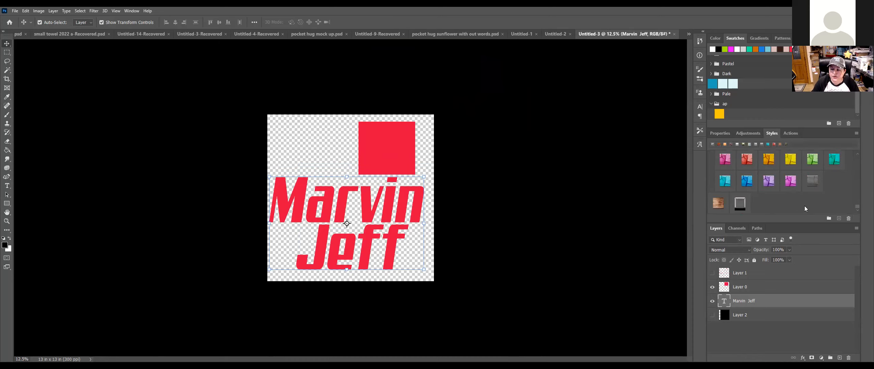
# Step: Find the grey preset at the end of the Styles panel and apply it to the name text
pyautogui.scroll(5, 804, 205)
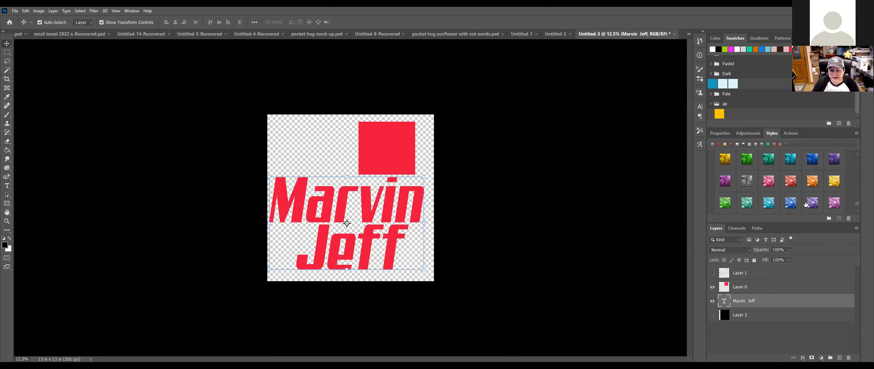
pyautogui.scroll(4, 803, 191)
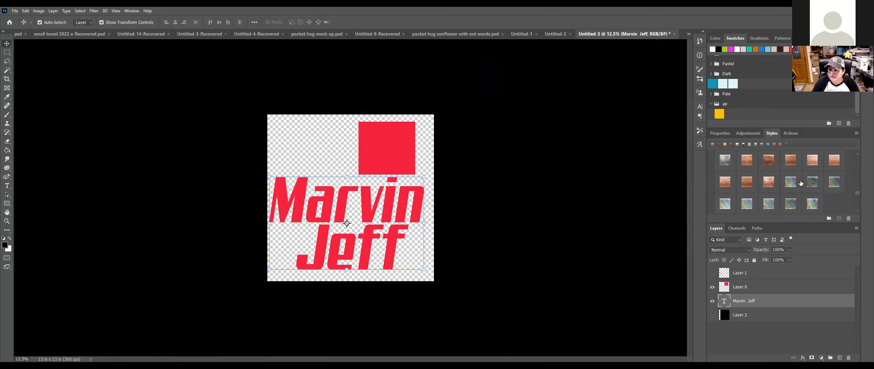
pyautogui.scroll(5, 801, 183)
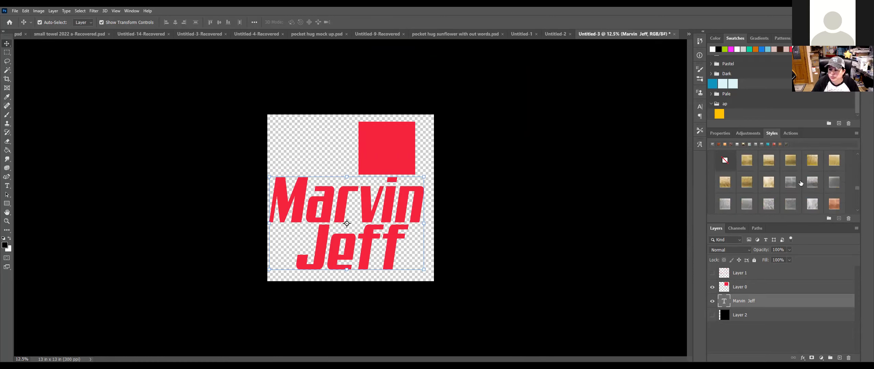
pyautogui.scroll(5, 801, 184)
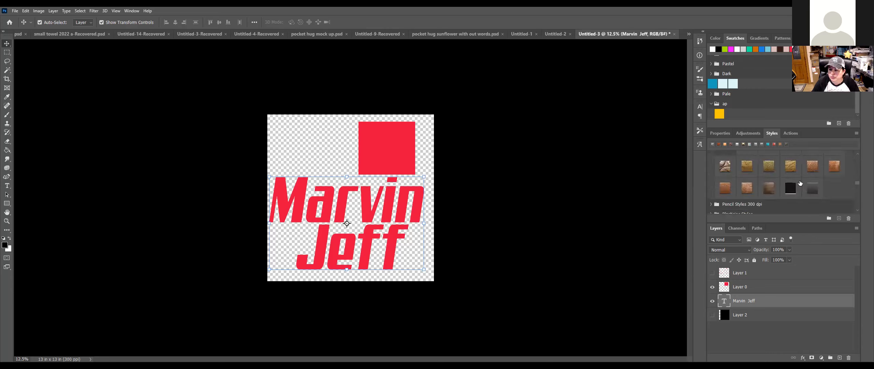
pyautogui.scroll(5, 800, 183)
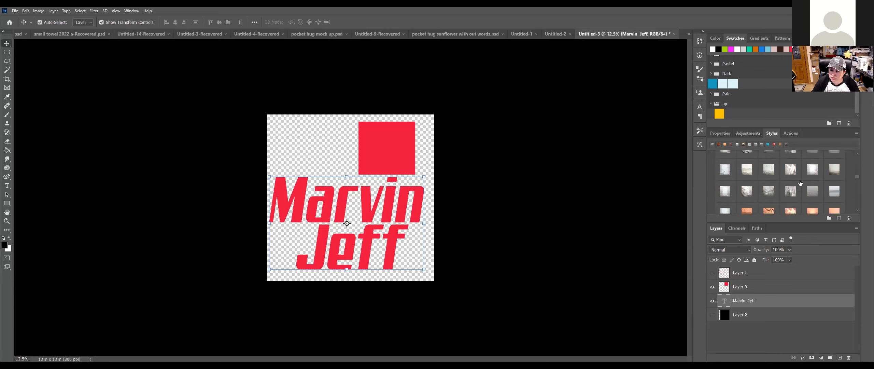
pyautogui.scroll(5, 800, 183)
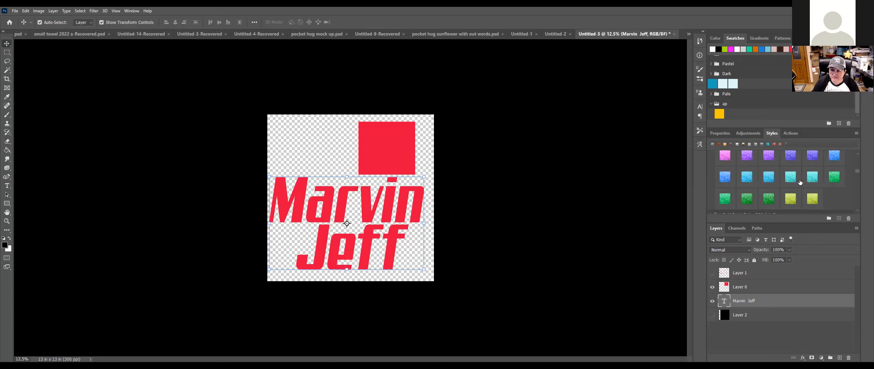
pyautogui.scroll(5, 800, 182)
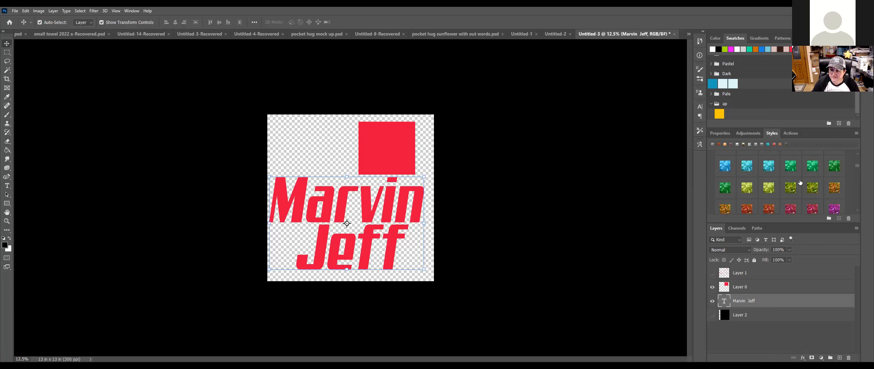
pyautogui.scroll(6, 800, 182)
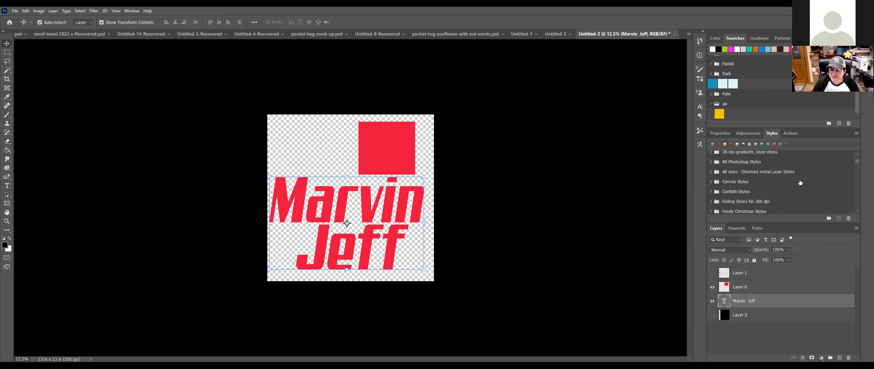
pyautogui.scroll(6, 799, 183)
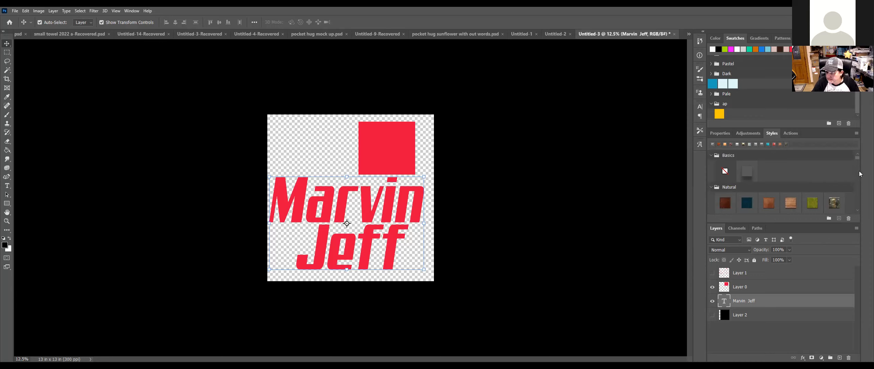
pyautogui.moveTo(858, 160); pyautogui.dragTo(857, 191)
pyautogui.scroll(-10, 857, 196)
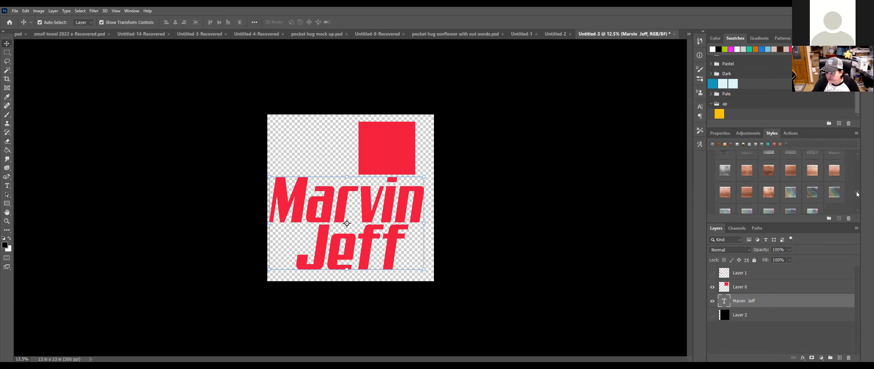
pyautogui.scroll(-8, 856, 201)
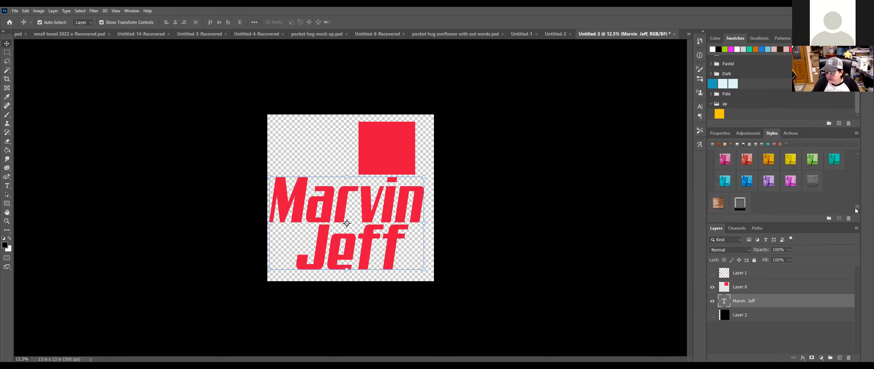
pyautogui.click(747, 207)
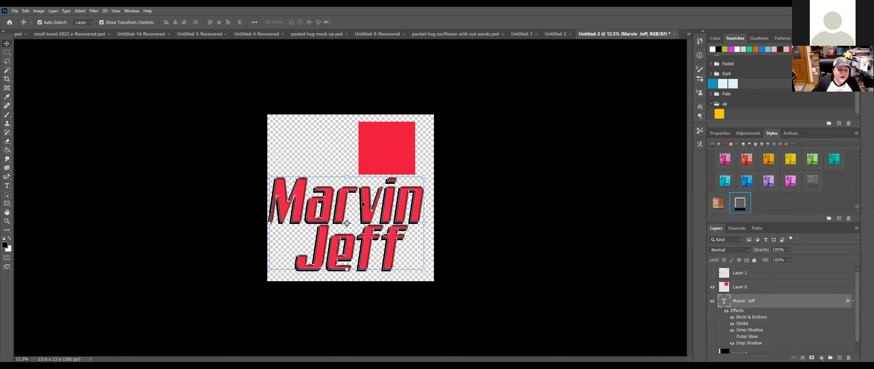
# Step: Delete the red square layer and nudge the styled name text up to centre it
pyautogui.moveTo(362, 200); pyautogui.dragTo(367, 201)
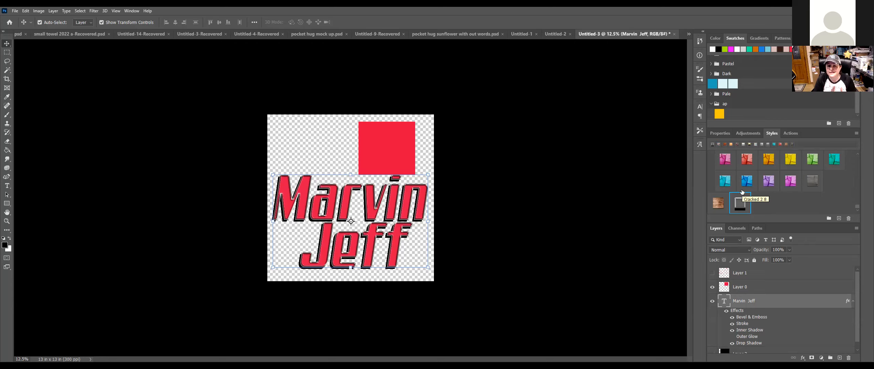
pyautogui.click(546, 190)
pyautogui.click(388, 158)
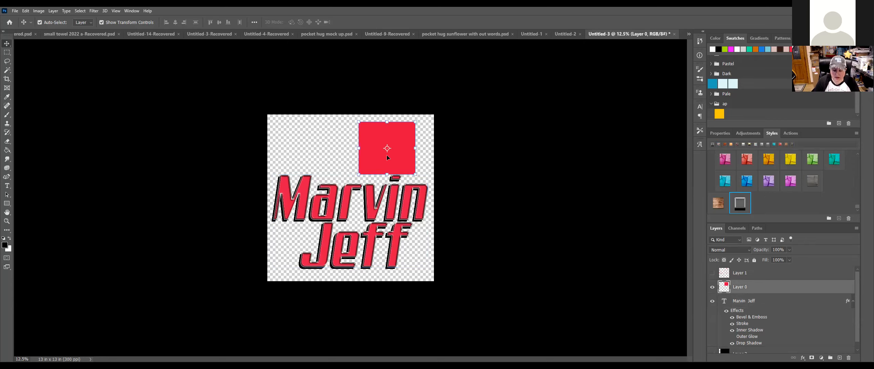
pyautogui.press('Delete')
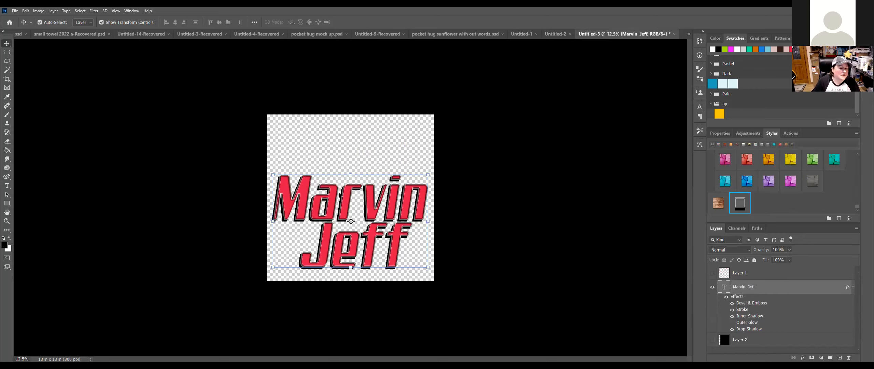
pyautogui.moveTo(372, 208); pyautogui.dragTo(374, 190)
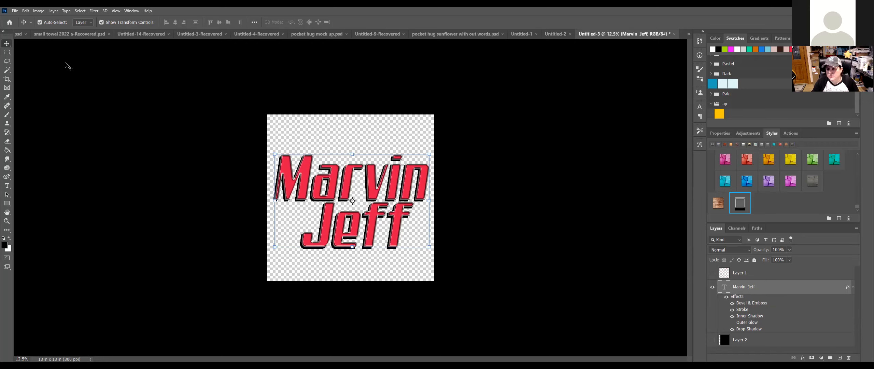
# Step: Clear the layer style from the name text layer, leaving plain red lettering
pyautogui.rightClick(781, 286)
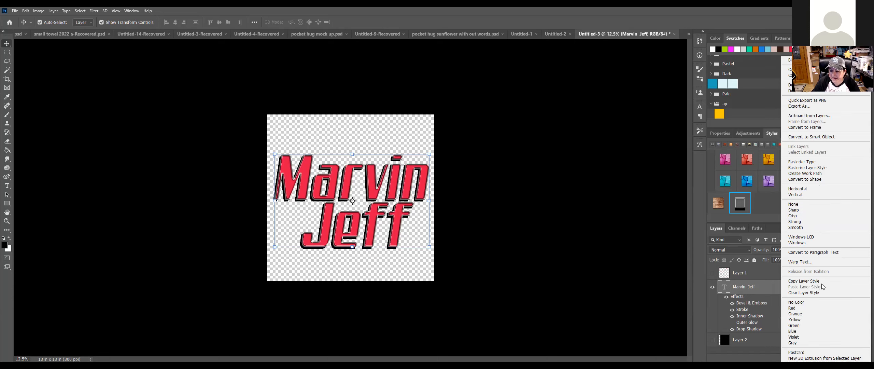
pyautogui.click(819, 292)
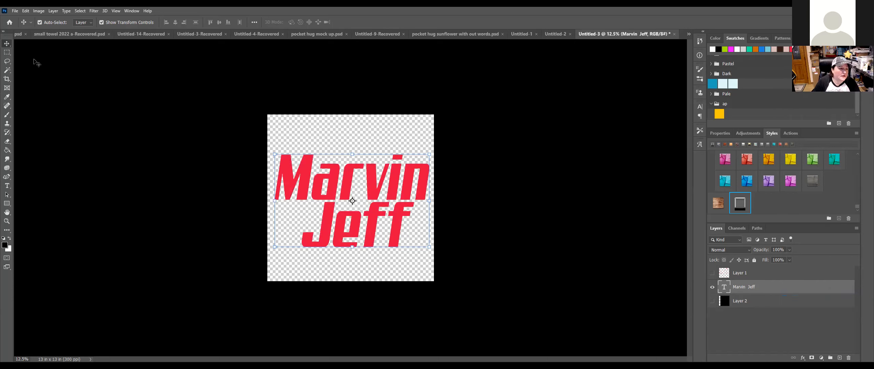
pyautogui.click(15, 11)
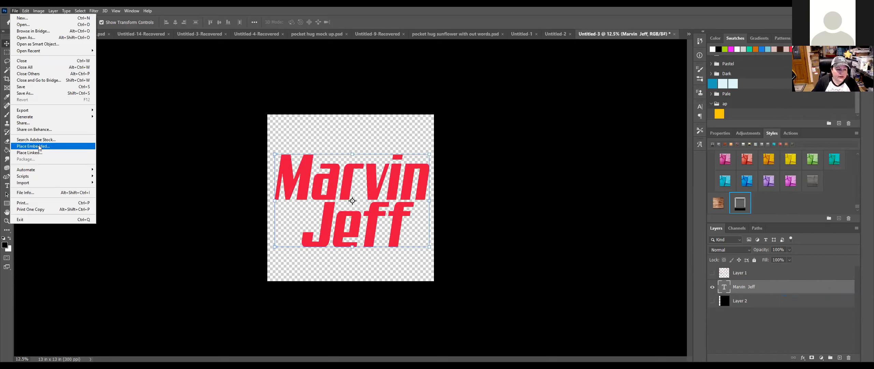
# Step: Place the 'red mu' pattern image from the free files folder, then cancel it
pyautogui.click(43, 140)
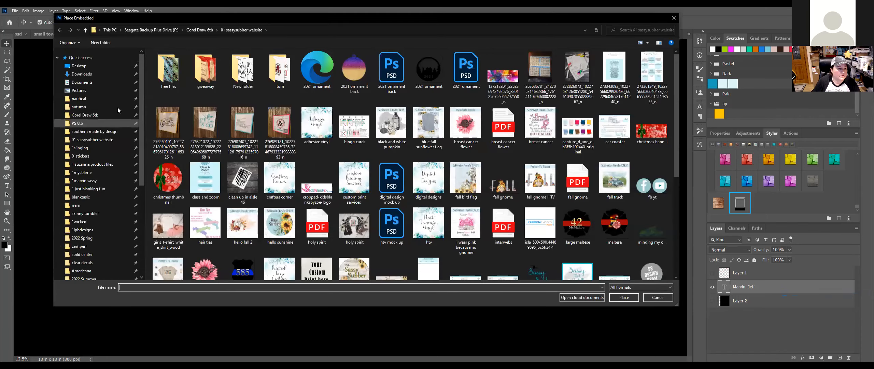
pyautogui.doubleClick(170, 61)
pyautogui.click(356, 68)
pyautogui.click(624, 297)
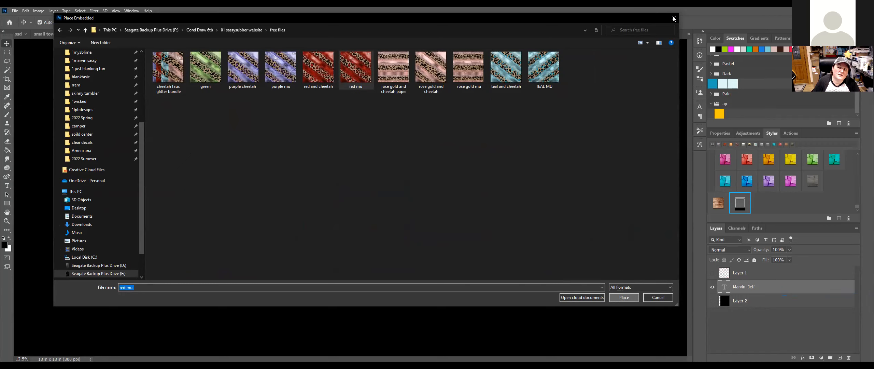
pyautogui.press('Return')
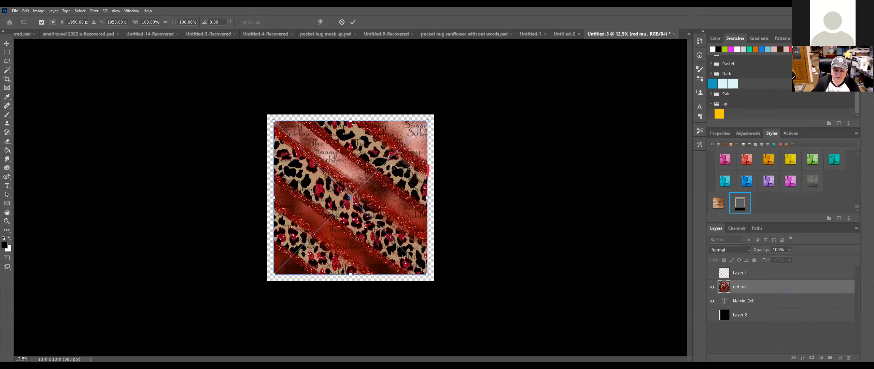
pyautogui.press('Escape')
# Step: Place and commit the 'red and cheetah' pattern image as a new embedded layer
pyautogui.click(15, 13)
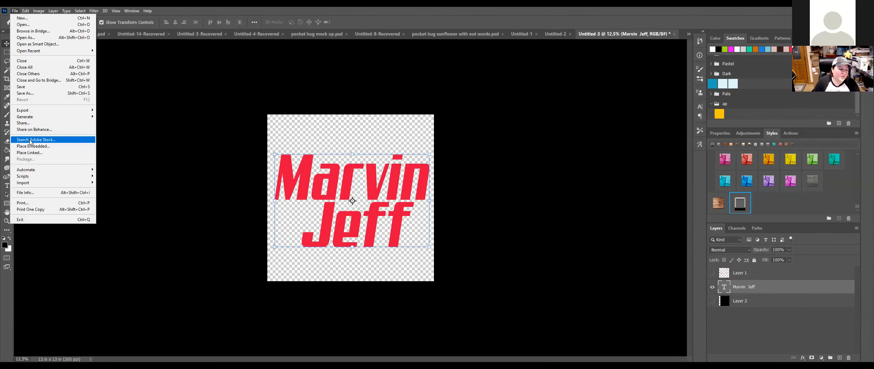
pyautogui.click(31, 143)
pyautogui.click(312, 73)
pyautogui.click(623, 299)
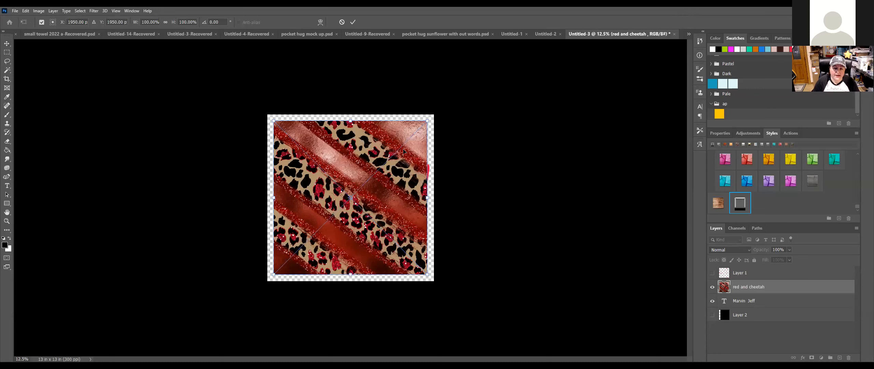
pyautogui.press('Return')
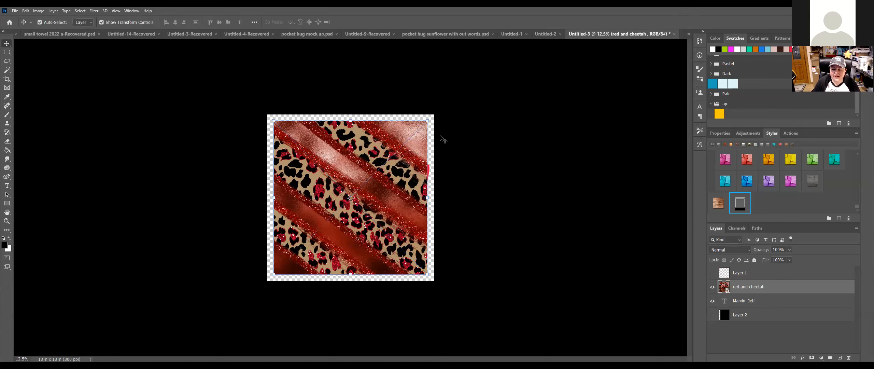
# Step: Stretch the pattern to the canvas edge, clip it to the name text, and zoom in to 33%
pyautogui.click(425, 198)
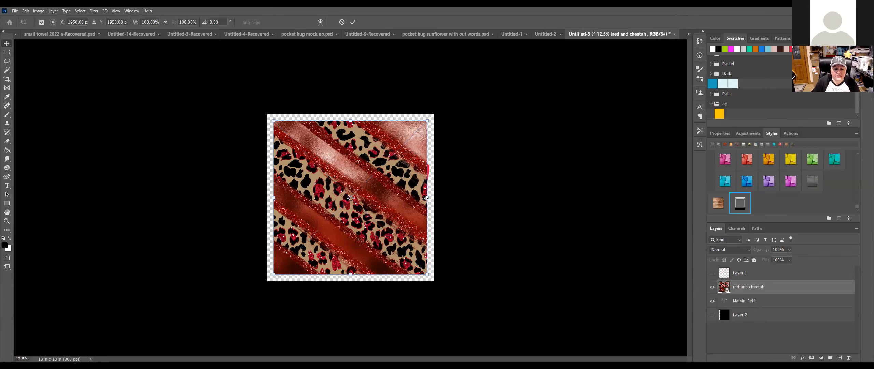
pyautogui.moveTo(429, 198); pyautogui.dragTo(433, 198)
pyautogui.press('Return')
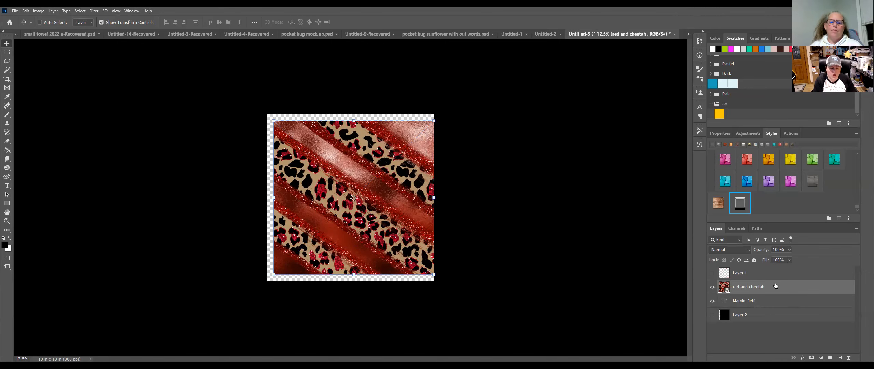
pyautogui.hotkey('ctrl', 'alt', 'g')
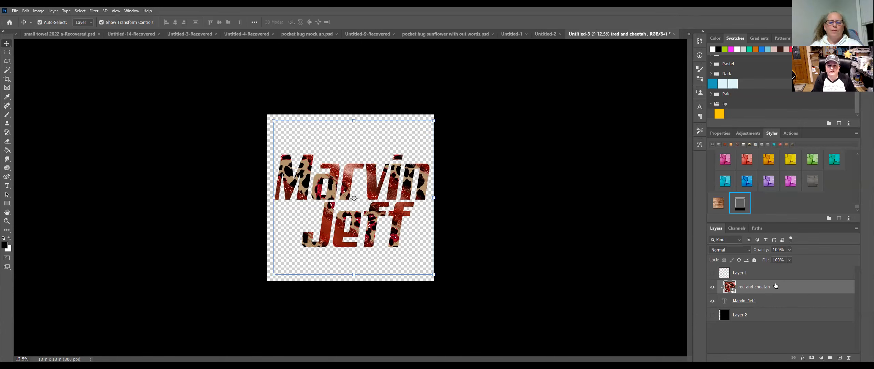
pyautogui.hotkey('ctrl', '+')
pyautogui.hotkey('ctrl', '+')
pyautogui.hotkey('ctrl', '+')
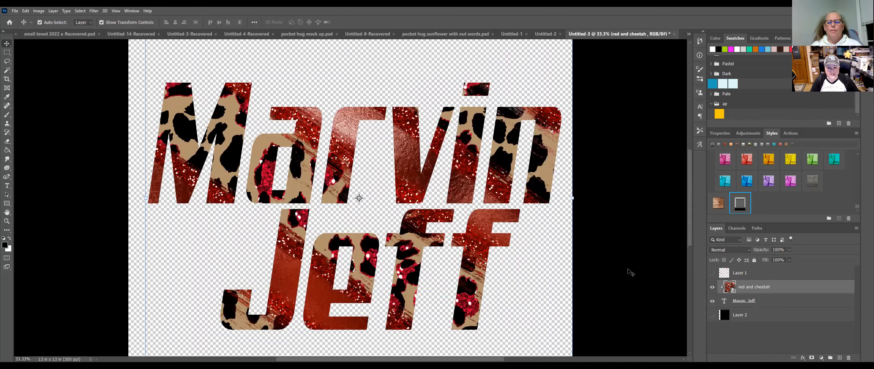
# Step: Add a 21 px black inside stroke to the name text layer
pyautogui.click(767, 300)
pyautogui.press('h')
pyautogui.click(582, 132)
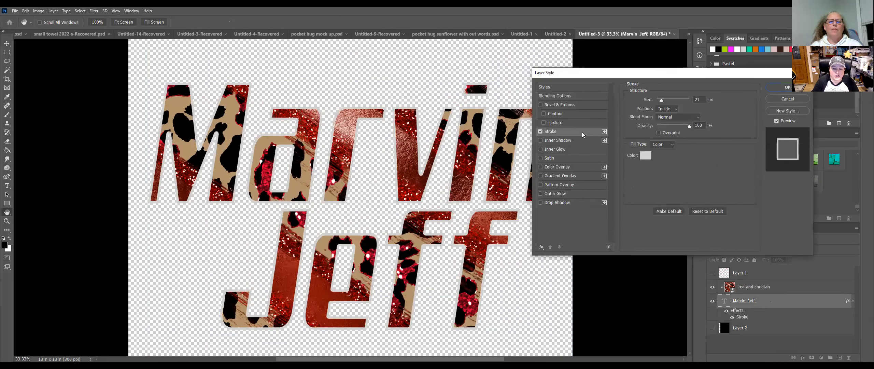
pyautogui.click(644, 155)
pyautogui.click(517, 330)
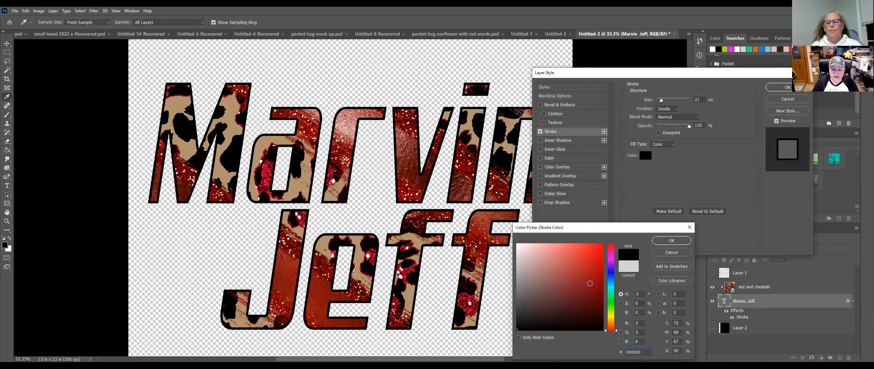
pyautogui.click(671, 240)
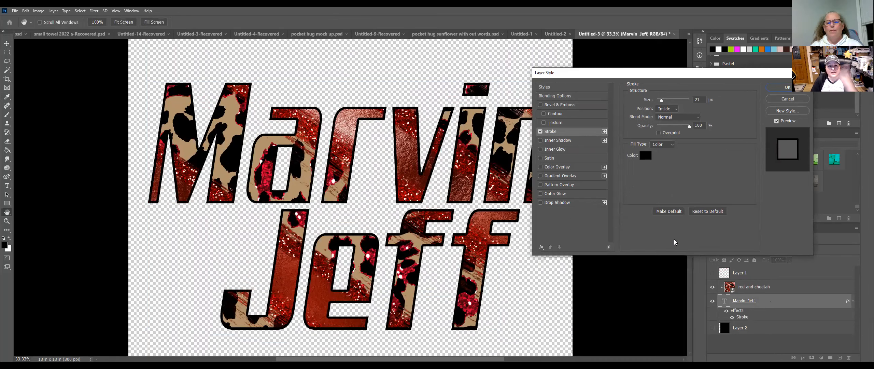
pyautogui.click(672, 144)
pyautogui.click(670, 156)
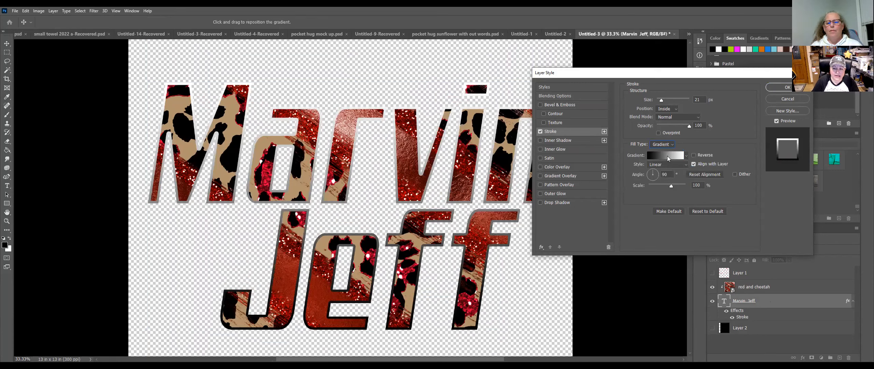
pyautogui.click(667, 157)
pyautogui.click(630, 117)
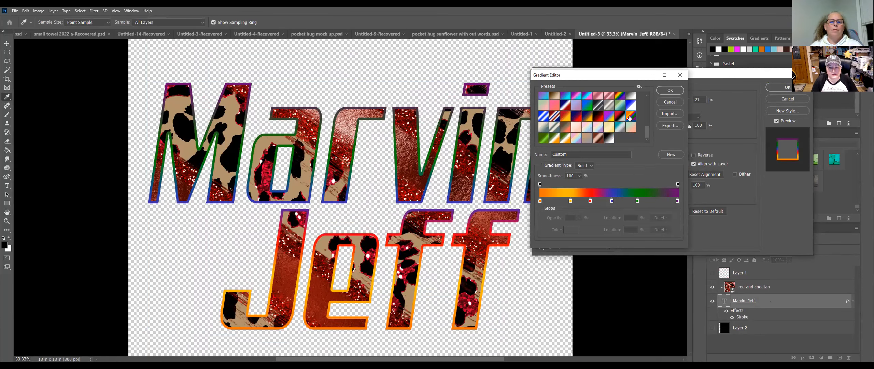
pyautogui.click(574, 117)
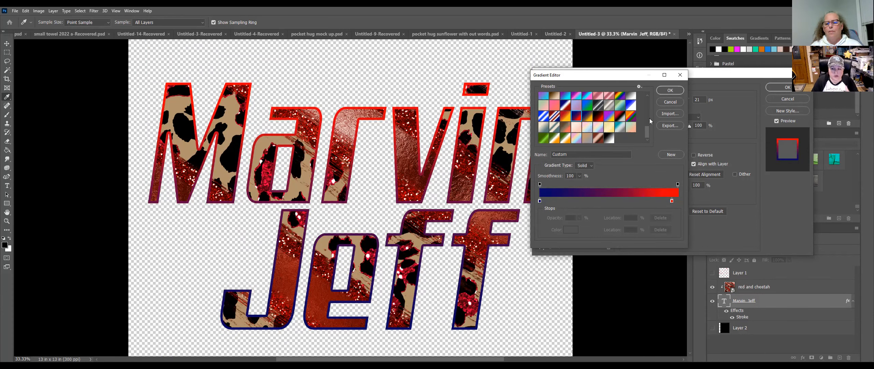
pyautogui.click(670, 91)
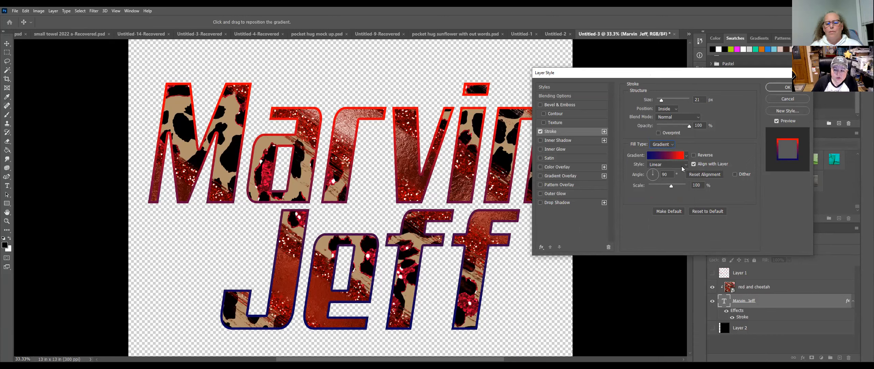
pyautogui.moveTo(687, 185); pyautogui.dragTo(658, 187)
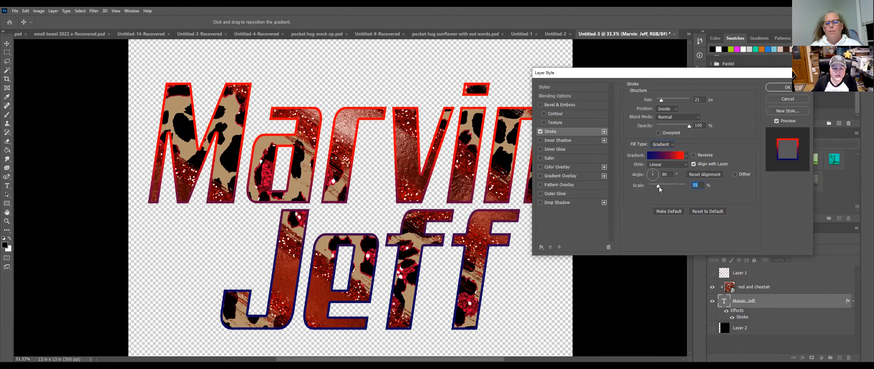
pyautogui.click(672, 145)
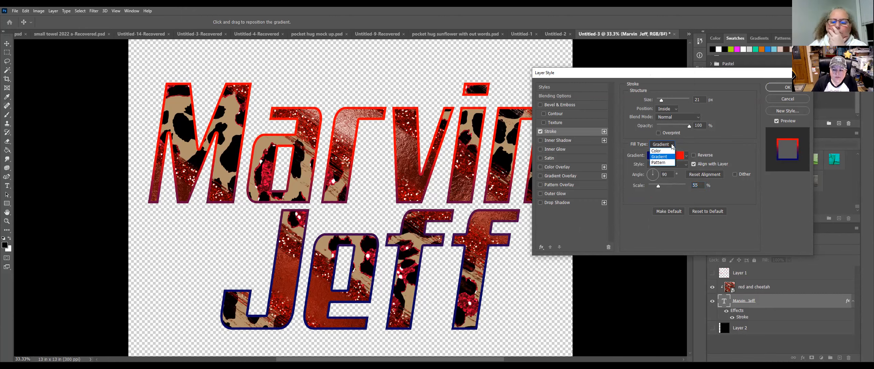
pyautogui.click(663, 163)
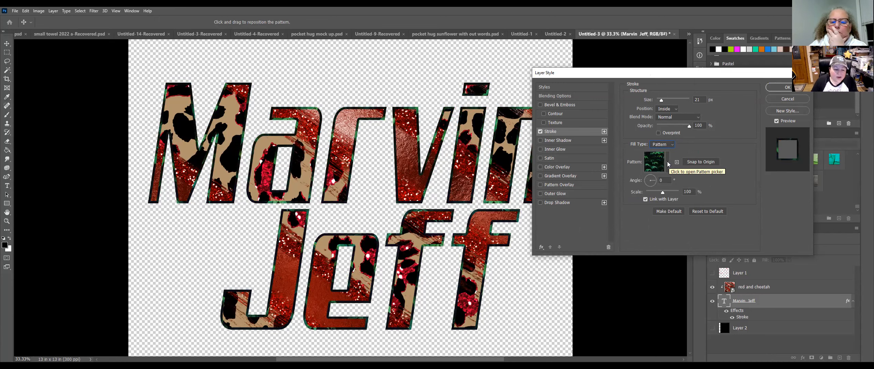
pyautogui.click(668, 165)
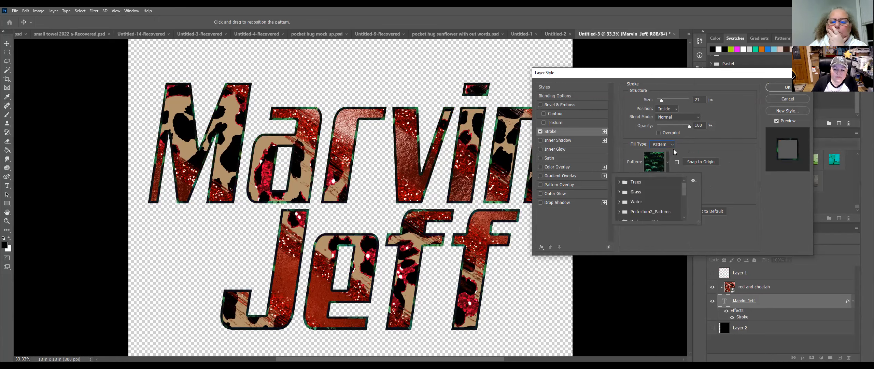
pyautogui.click(674, 146)
pyautogui.click(666, 149)
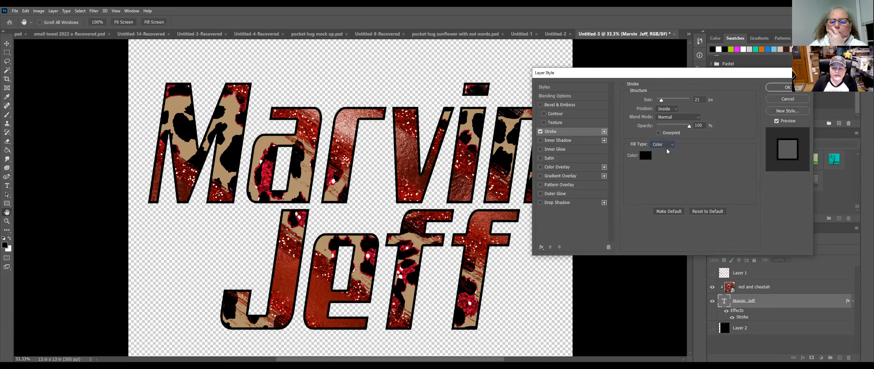
pyautogui.click(540, 204)
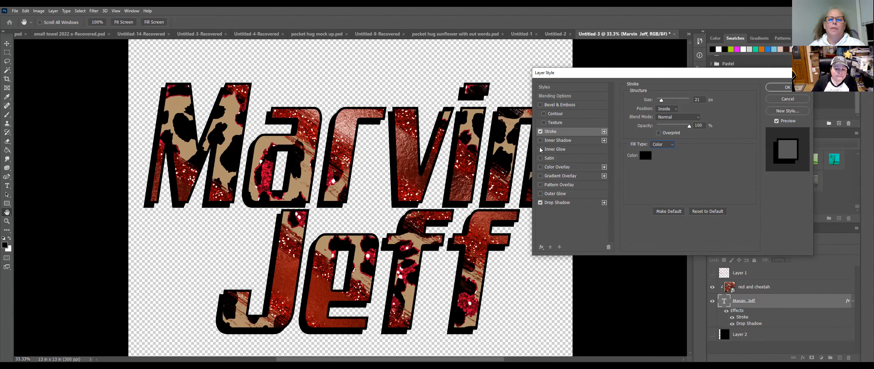
# Step: Enable Outer Glow alongside the stroke and drop shadow, and apply the layer style
pyautogui.click(540, 193)
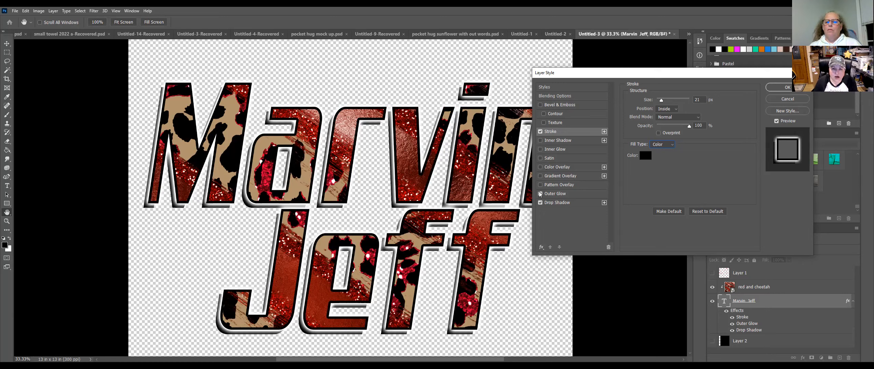
pyautogui.click(540, 193)
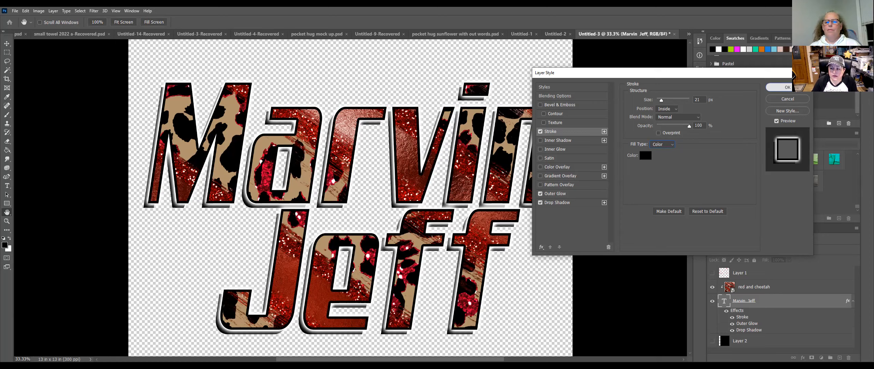
pyautogui.click(785, 88)
pyautogui.press('v')
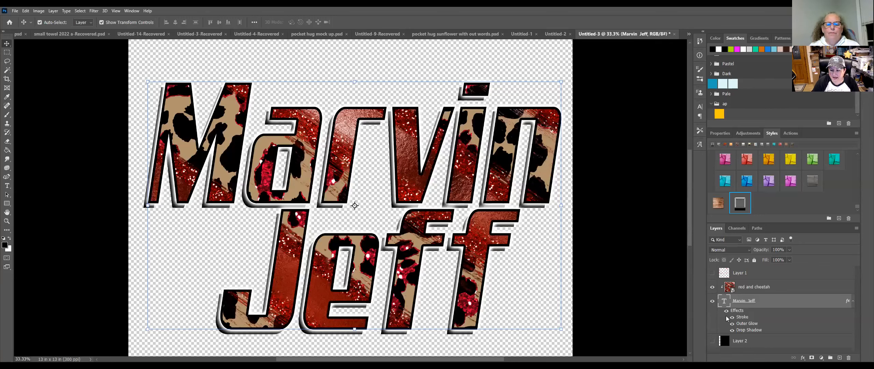
# Step: Reopen the text's layer style, turn off Outer Glow, and make the drop shadow pure red
pyautogui.doubleClick(775, 305)
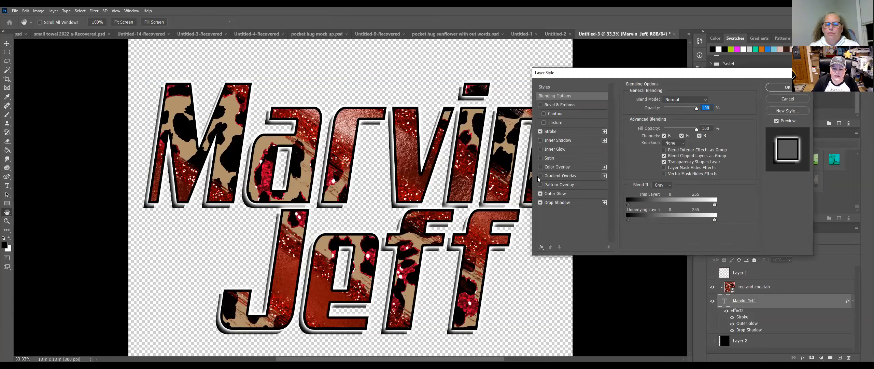
pyautogui.click(540, 193)
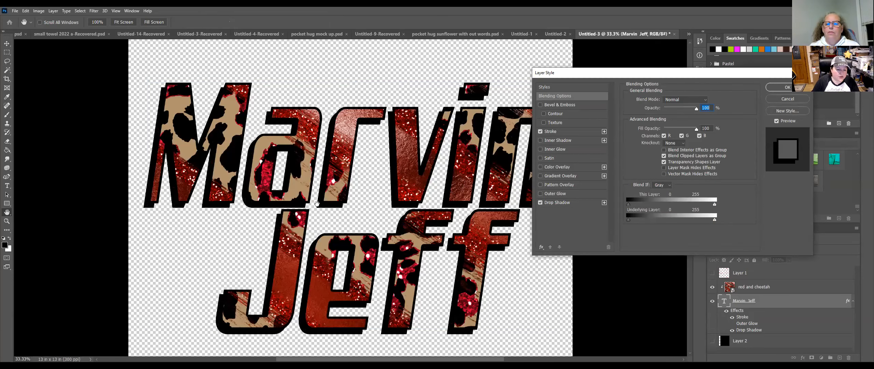
pyautogui.click(588, 204)
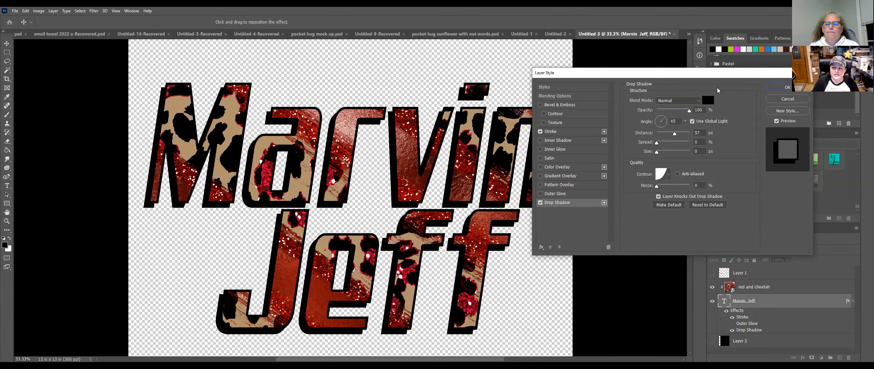
pyautogui.click(708, 100)
pyautogui.moveTo(598, 246); pyautogui.dragTo(612, 234)
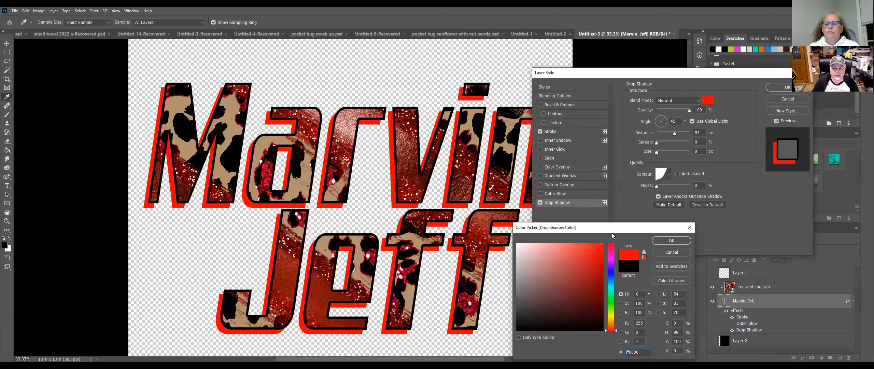
pyautogui.click(671, 241)
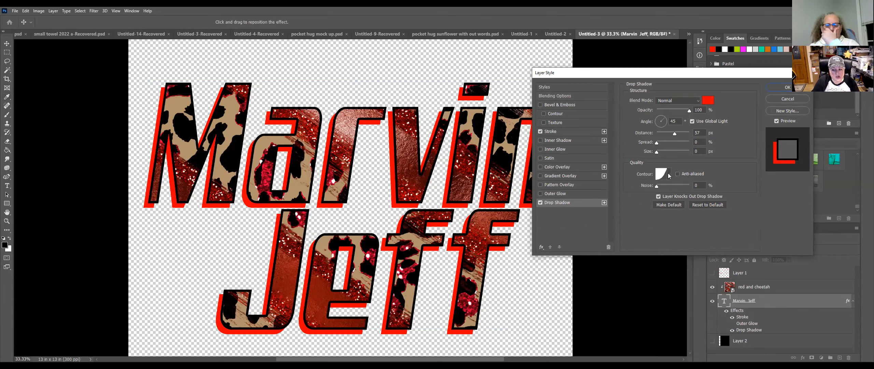
# Step: Try several drop shadow contour presets, settle on Linear, and return to the Stroke settings
pyautogui.click(668, 175)
pyautogui.click(639, 191)
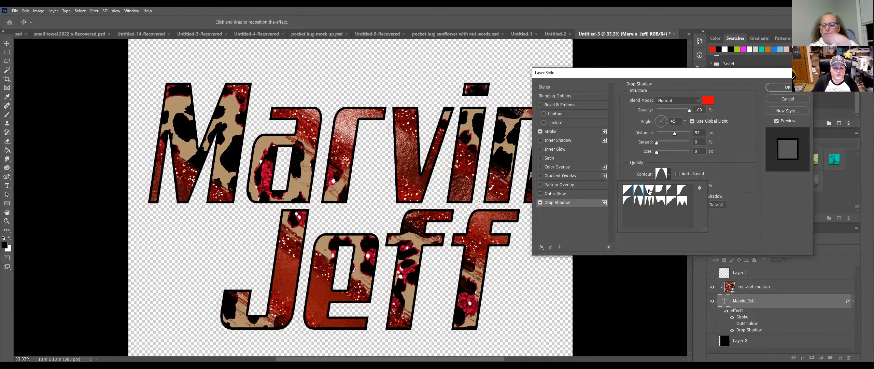
pyautogui.click(649, 189)
pyautogui.click(638, 204)
pyautogui.click(651, 203)
pyautogui.click(660, 202)
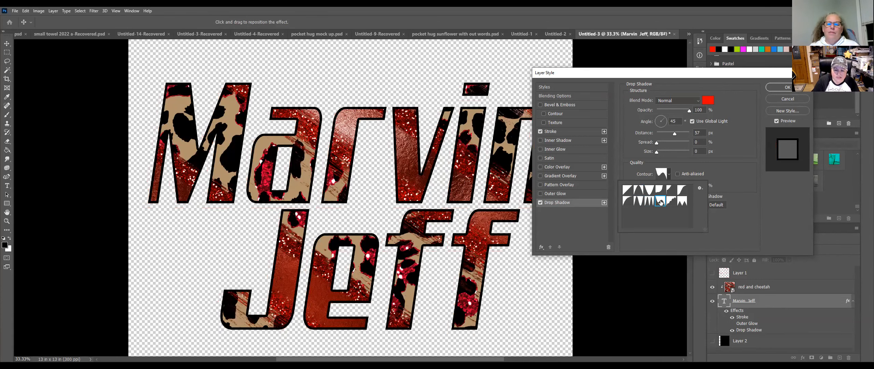
pyautogui.click(670, 201)
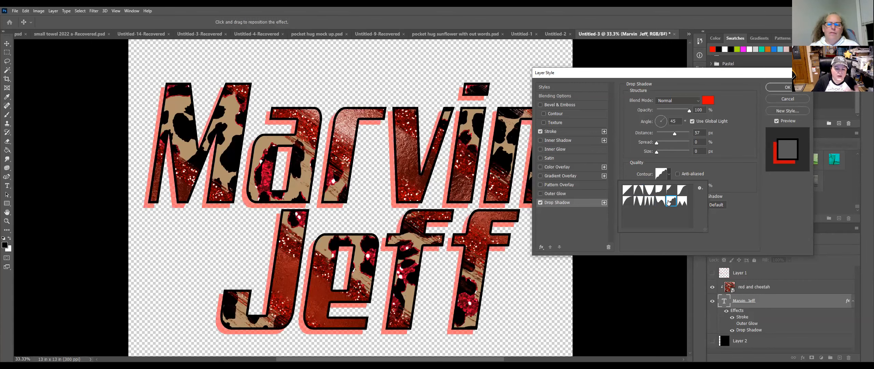
pyautogui.click(633, 188)
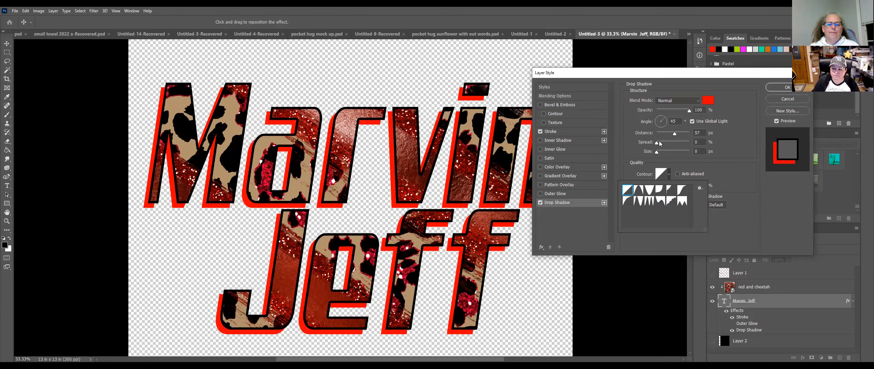
pyautogui.click(728, 173)
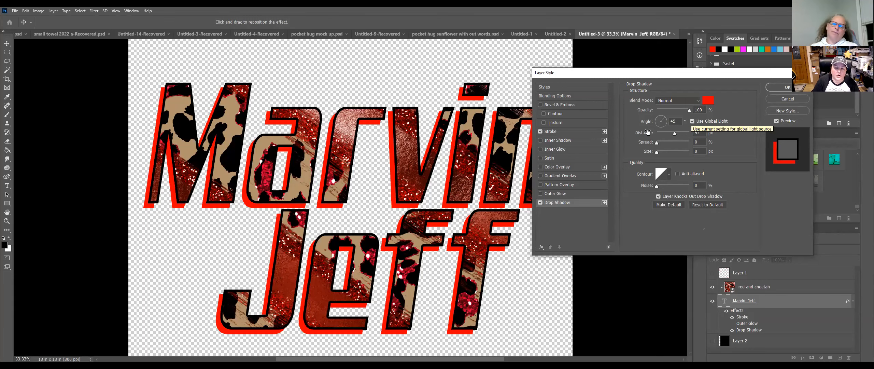
pyautogui.click(571, 130)
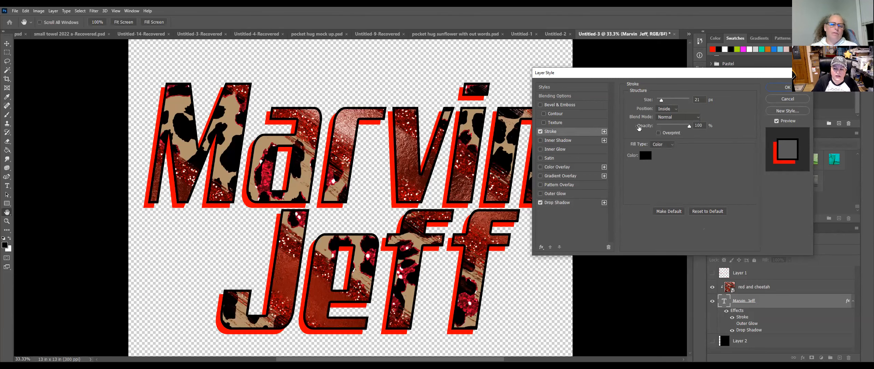
# Step: Enable Inner Shadow with bright green colour 12ff00 and Normal blend mode
pyautogui.click(586, 140)
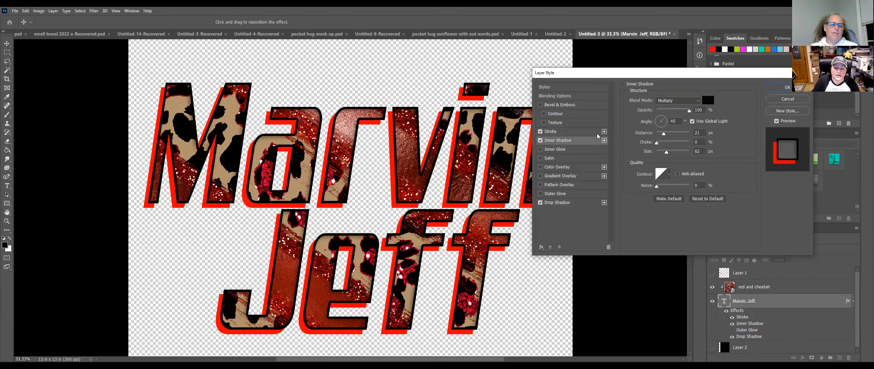
pyautogui.click(706, 99)
pyautogui.click(601, 271)
pyautogui.click(611, 302)
pyautogui.moveTo(600, 261); pyautogui.dragTo(639, 240)
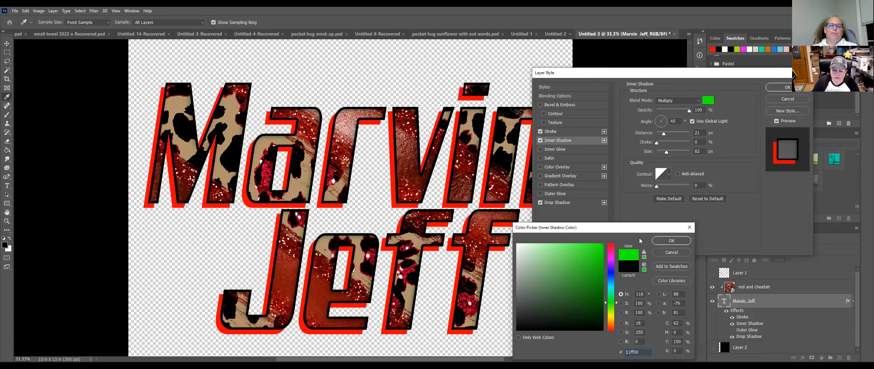
pyautogui.click(670, 240)
pyautogui.click(679, 100)
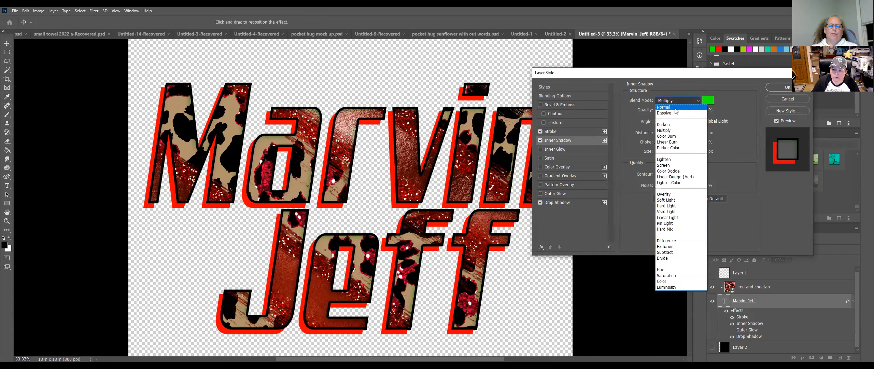
pyautogui.click(669, 107)
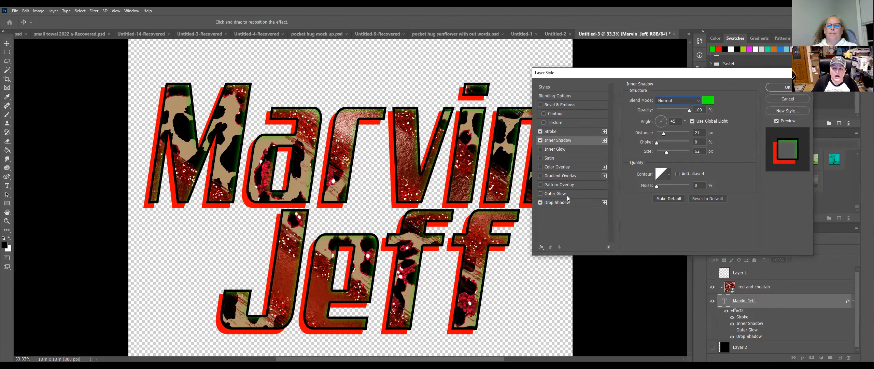
# Step: Give the inner shadow its own lighting angle and drag it into position over the letters
pyautogui.click(692, 122)
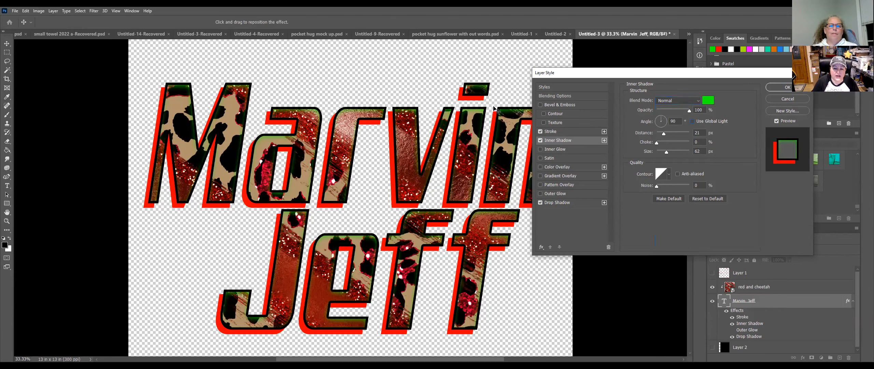
pyautogui.moveTo(477, 115)
pyautogui.mouseDown()
pyautogui.moveTo(466, 127)
pyautogui.moveTo(484, 112)
pyautogui.mouseUp()
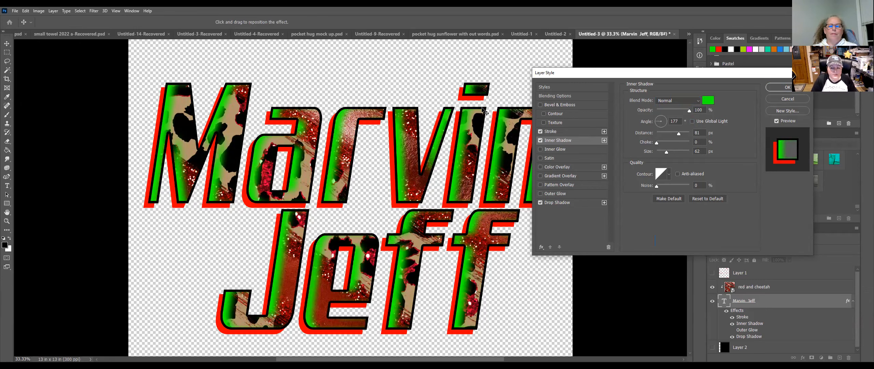
pyautogui.moveTo(484, 111); pyautogui.dragTo(483, 112)
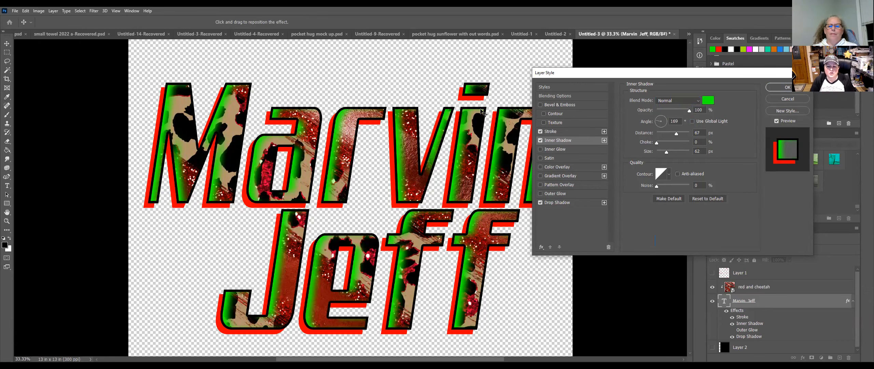
# Step: Move the red drop shadow left to 20° at 67 px distance, then enable Inner Glow
pyautogui.click(571, 203)
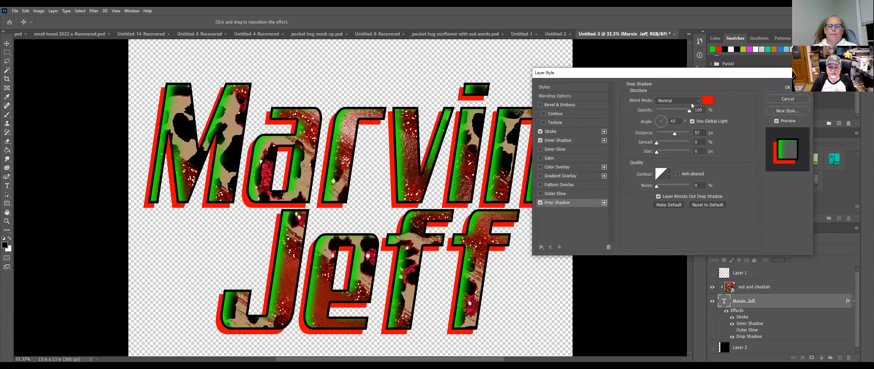
pyautogui.click(692, 121)
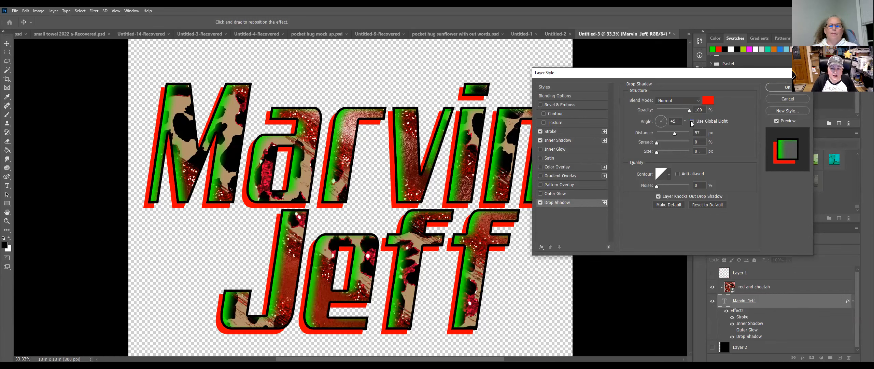
pyautogui.click(661, 117)
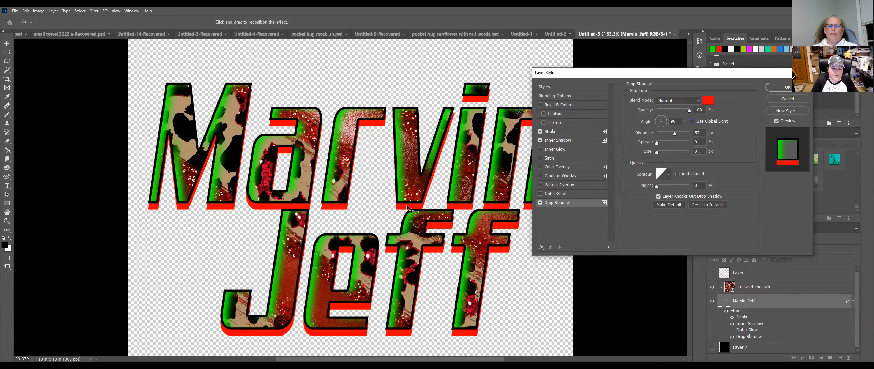
pyautogui.moveTo(408, 207); pyautogui.dragTo(401, 205)
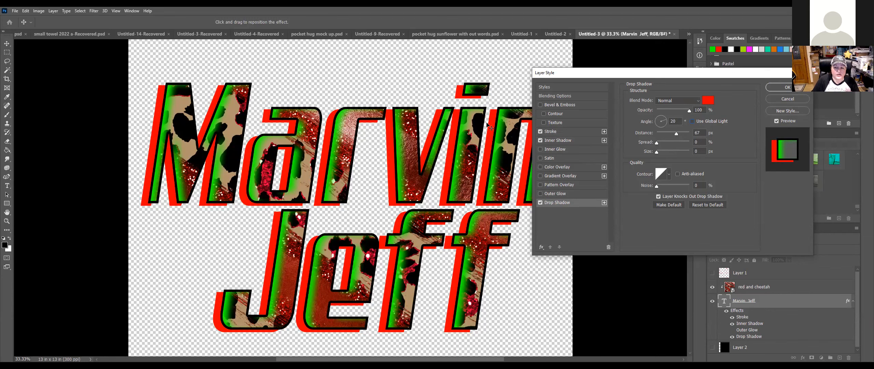
pyautogui.click(579, 149)
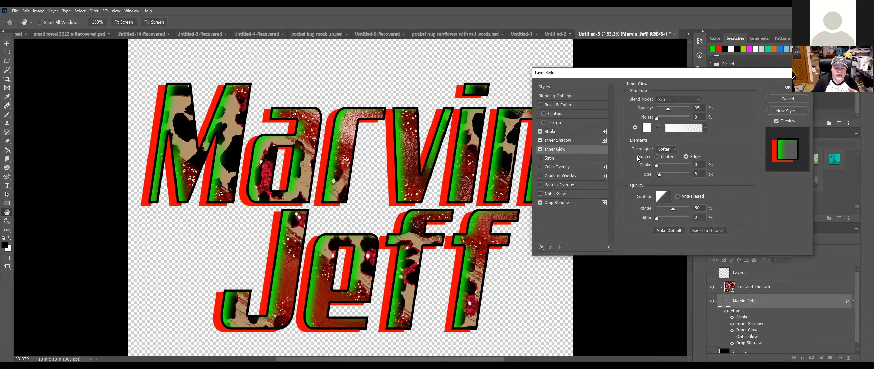
# Step: Turn off Inner Shadow, tweak Inner Glow choke, size and Normal blend, then cancel all style changes
pyautogui.click(541, 140)
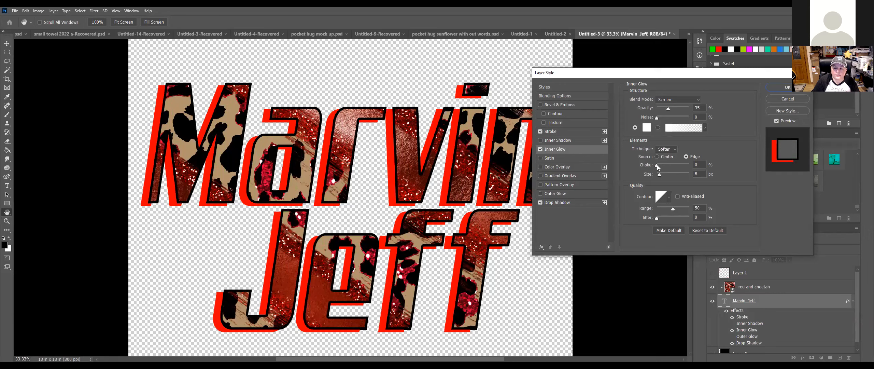
pyautogui.click(669, 165)
pyautogui.moveTo(660, 174); pyautogui.dragTo(672, 174)
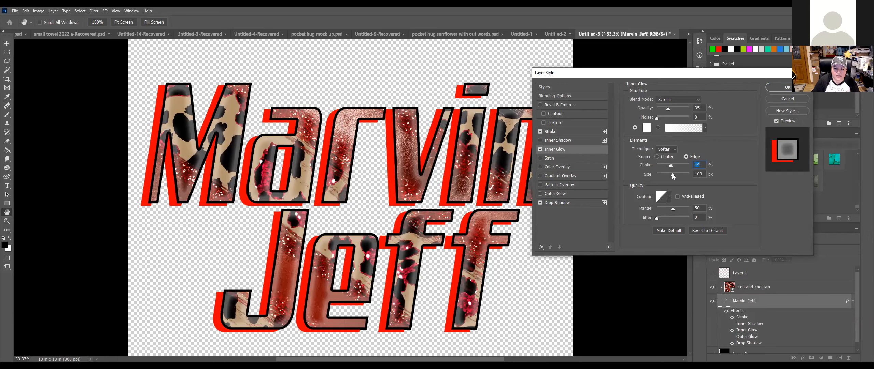
pyautogui.click(671, 100)
pyautogui.click(673, 106)
pyautogui.press('Tab')
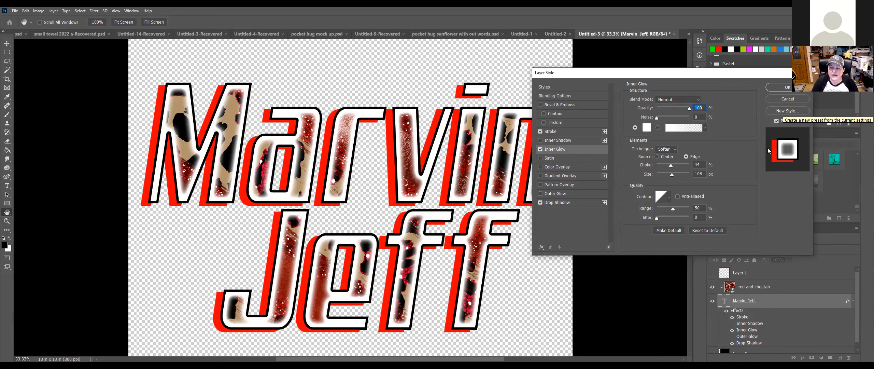
pyautogui.press('Escape')
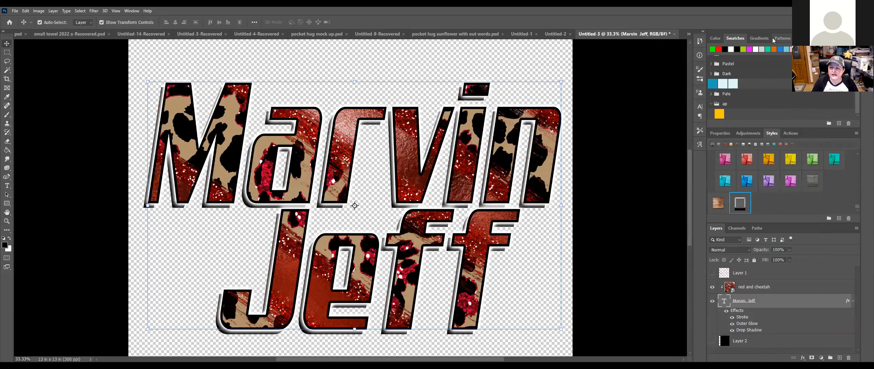
# Step: Show the Gradients panel and zoom the canvas out to 16.7%
pyautogui.click(759, 38)
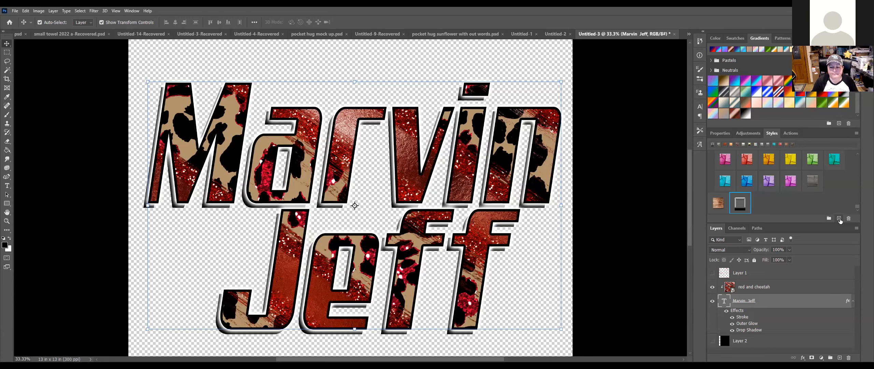
pyautogui.press('ctrl')
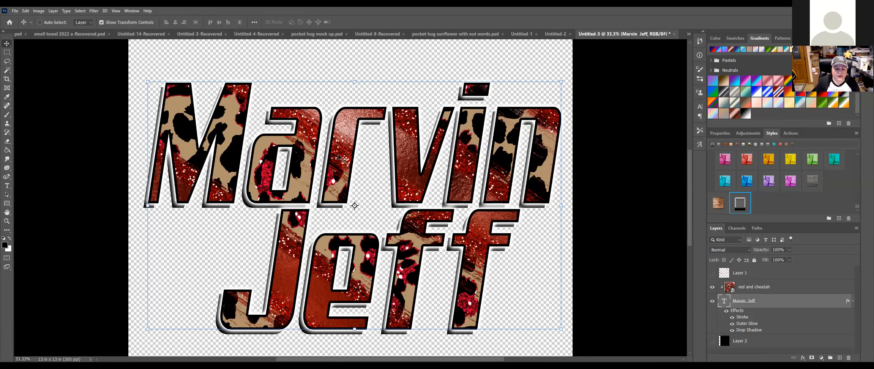
pyautogui.hotkey('ctrl', '-')
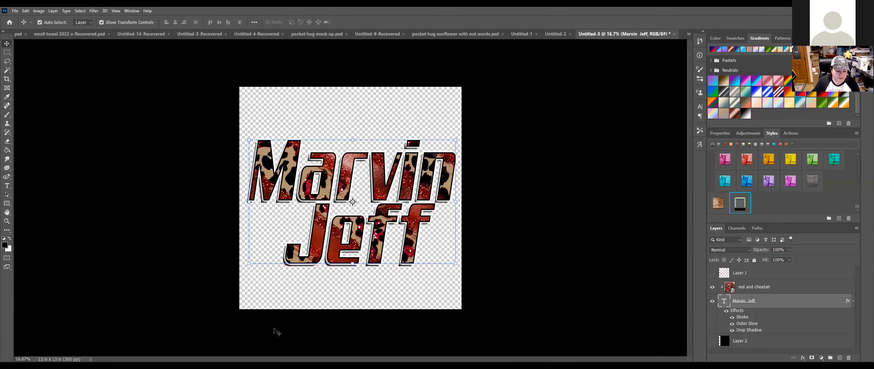
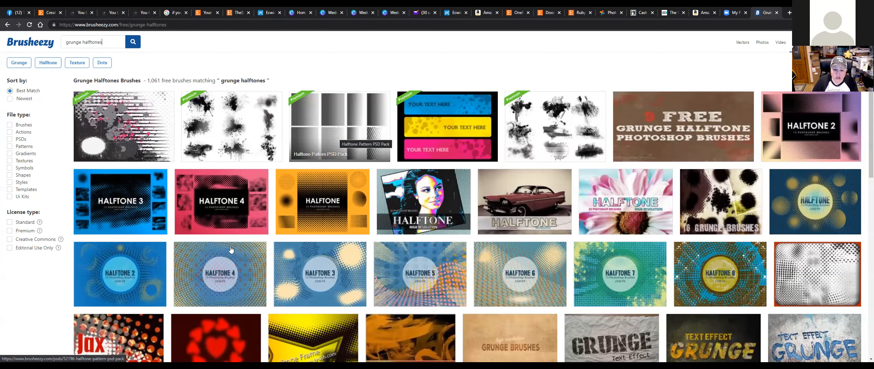
# Step: Download the Grunge Text Effects PSD pack from the grunge halftones results and open its zip
pyautogui.scroll(-3, 664, 256)
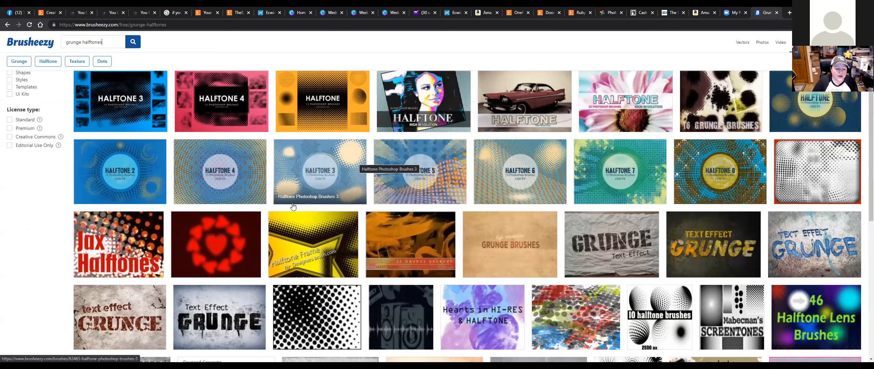
pyautogui.click(130, 313)
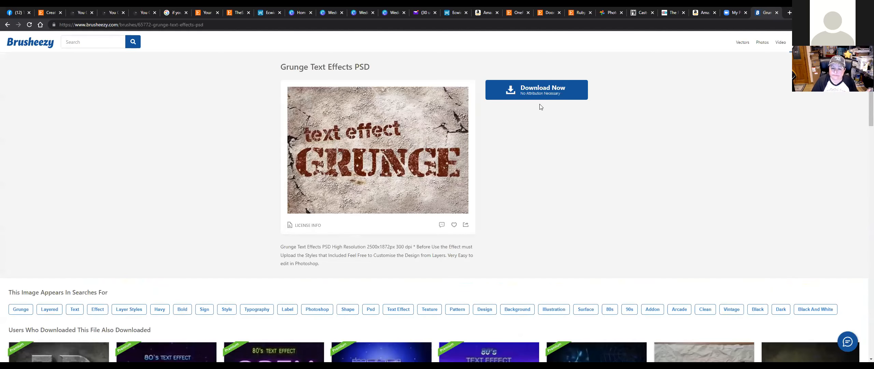
pyautogui.click(567, 108)
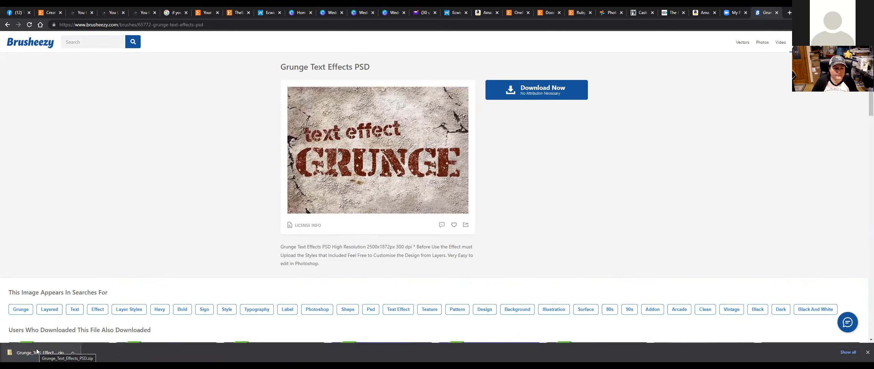
pyautogui.click(37, 350)
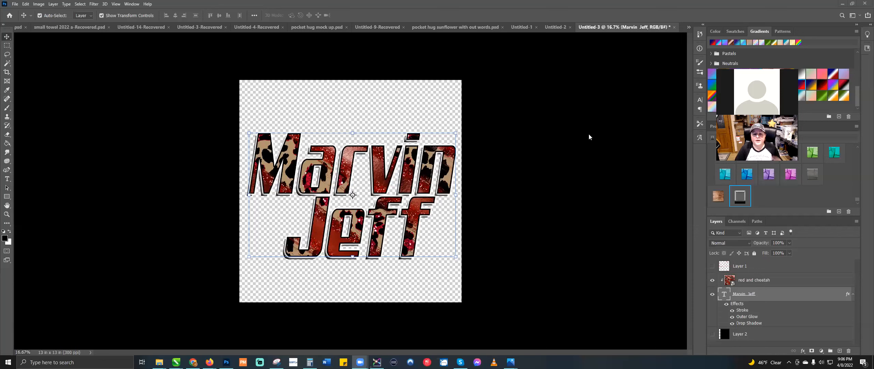
pyautogui.click(713, 295)
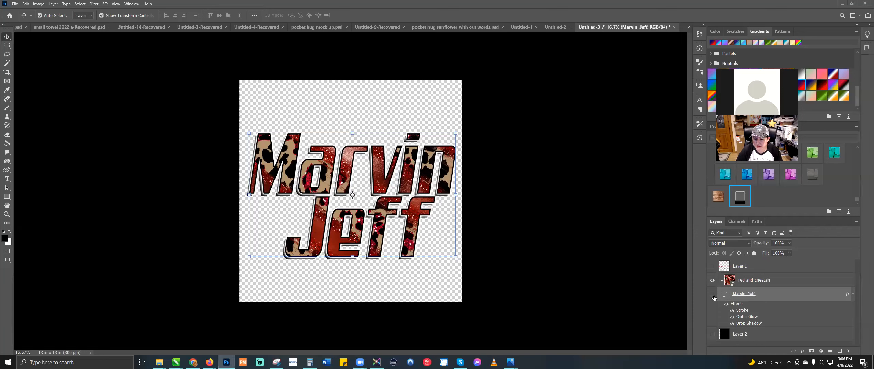
pyautogui.click(712, 280)
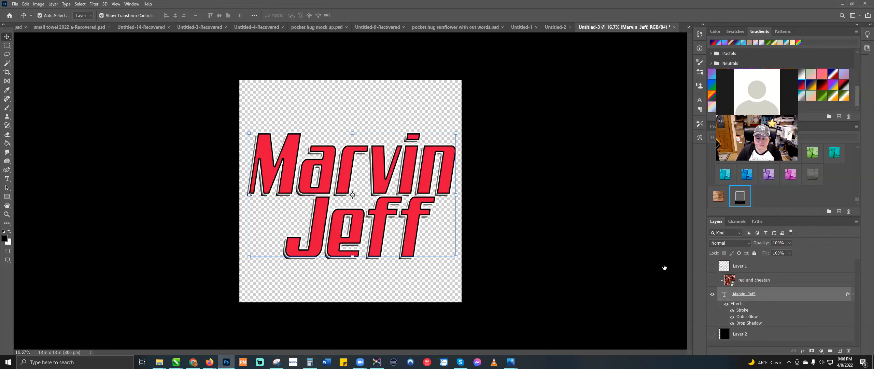
pyautogui.click(712, 294)
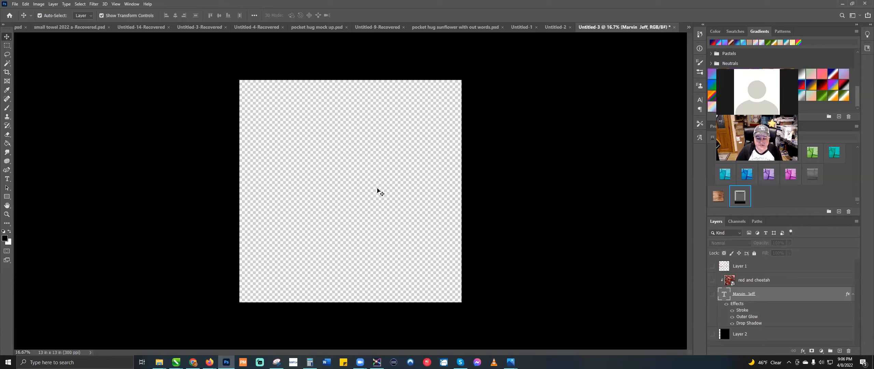
pyautogui.click(713, 335)
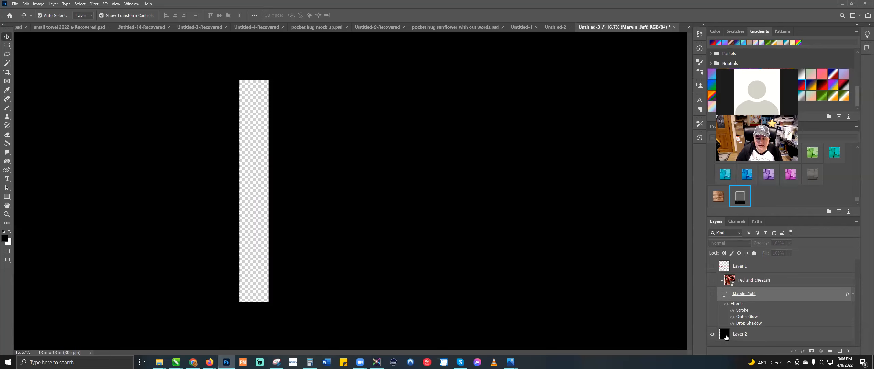
pyautogui.click(720, 333)
pyautogui.moveTo(386, 163); pyautogui.dragTo(358, 166)
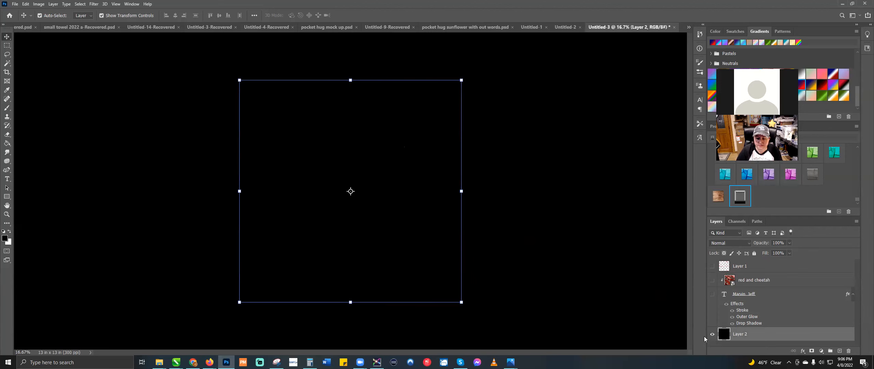
pyautogui.click(712, 335)
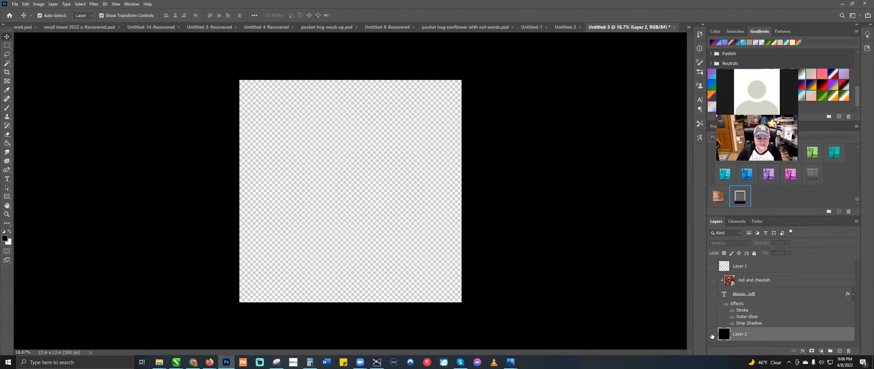
# Step: Select the Brush tool with the 3238 px brush preset
pyautogui.click(7, 108)
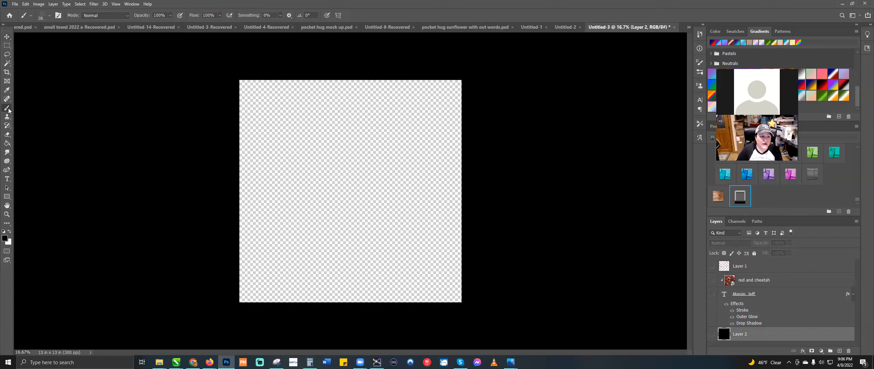
pyautogui.click(50, 18)
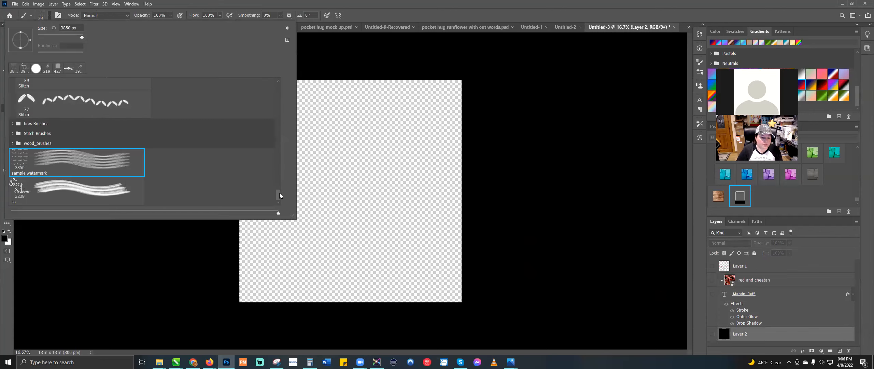
pyautogui.moveTo(280, 198)
pyautogui.mouseDown()
pyautogui.moveTo(280, 156)
pyautogui.moveTo(278, 214)
pyautogui.mouseUp()
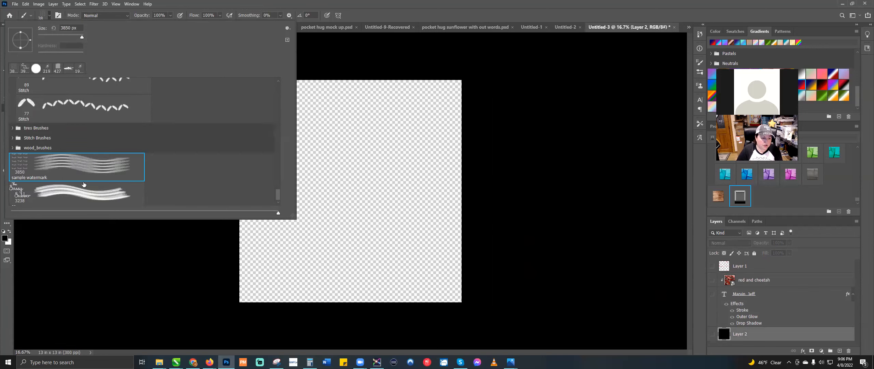
pyautogui.click(14, 204)
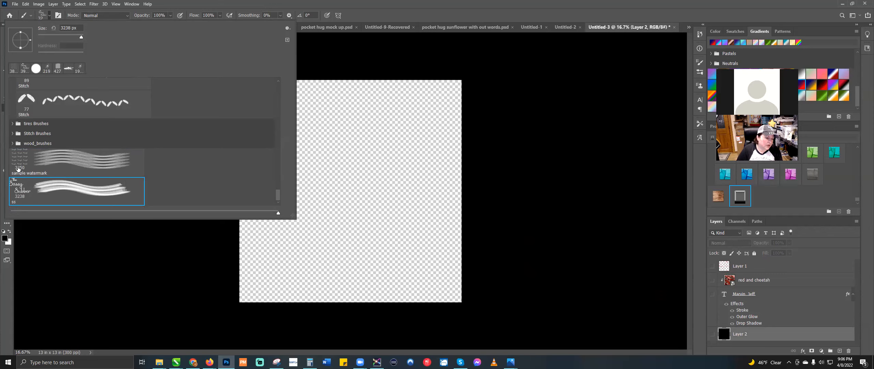
# Step: Expand the Grunge Styles set in the Styles panel, then return to the Brusheezy results
pyautogui.scroll(5, 19, 169)
pyautogui.scroll(3, 18, 168)
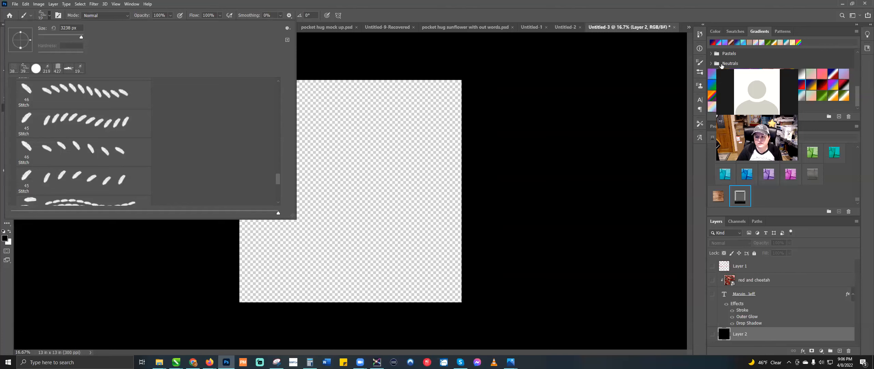
pyautogui.click(856, 203)
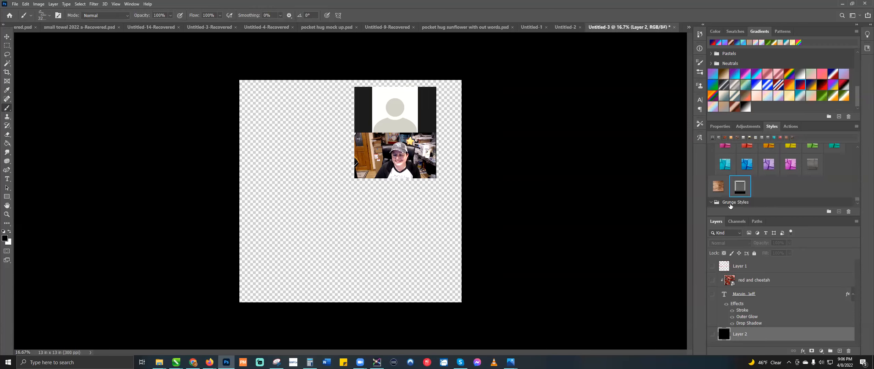
pyautogui.click(731, 203)
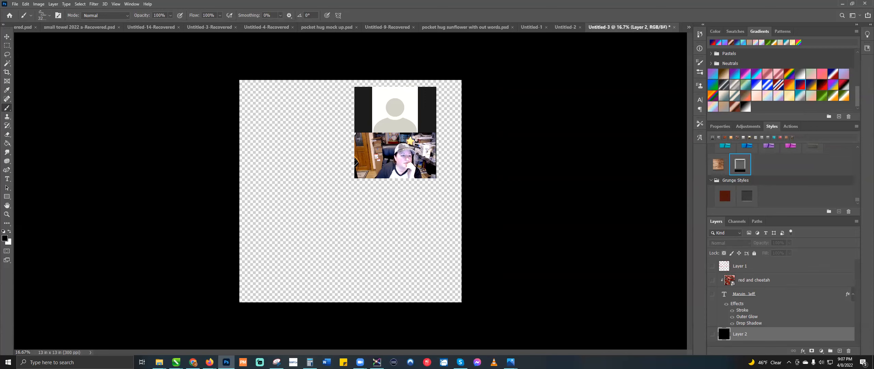
pyautogui.hotkey('alt', 'Tab')
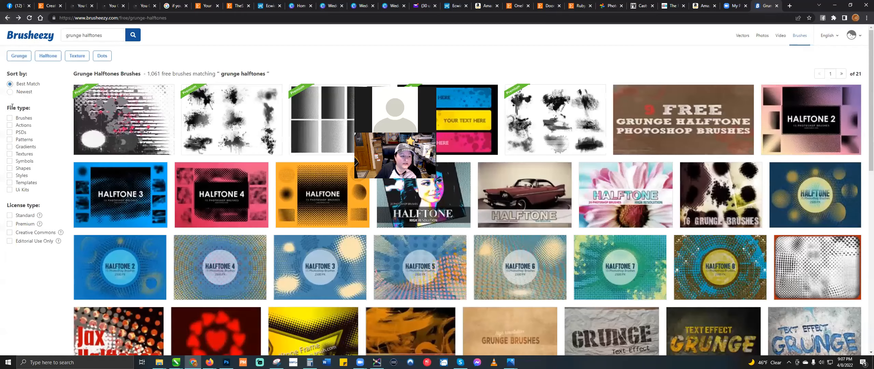
# Step: Filter the results to Brushes and download the Halftone Photoshop Brushes 4 zip
pyautogui.click(10, 118)
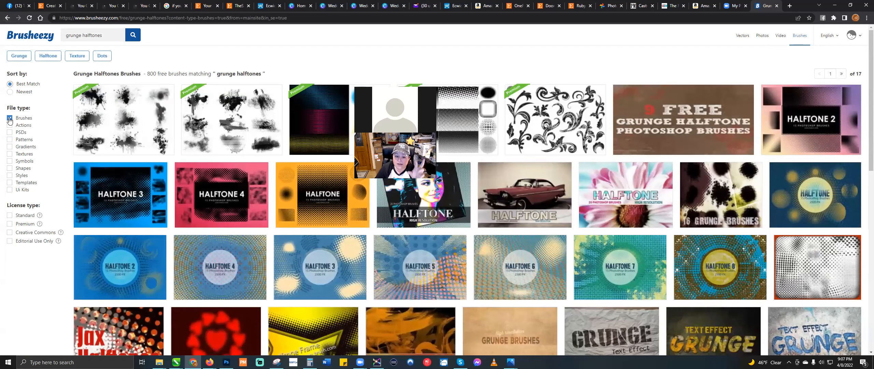
pyautogui.click(243, 258)
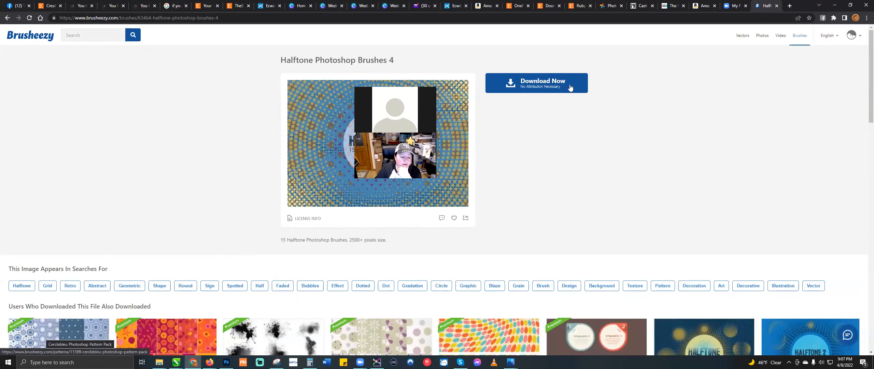
pyautogui.click(16, 347)
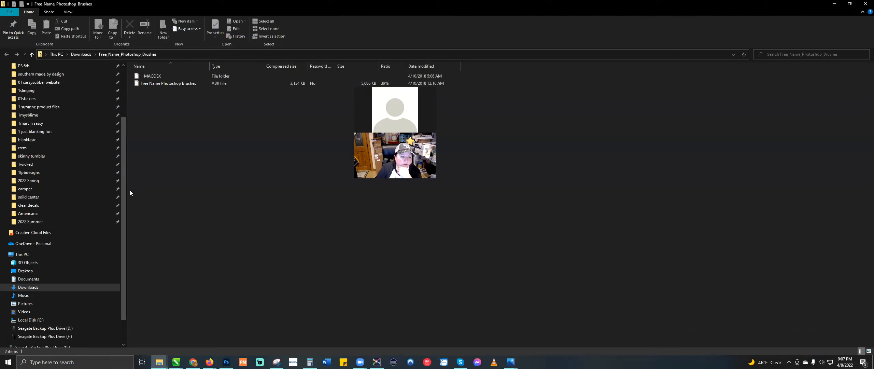
# Step: Import the Free Name Photoshop Brushes ABR file into Photoshop
pyautogui.doubleClick(163, 84)
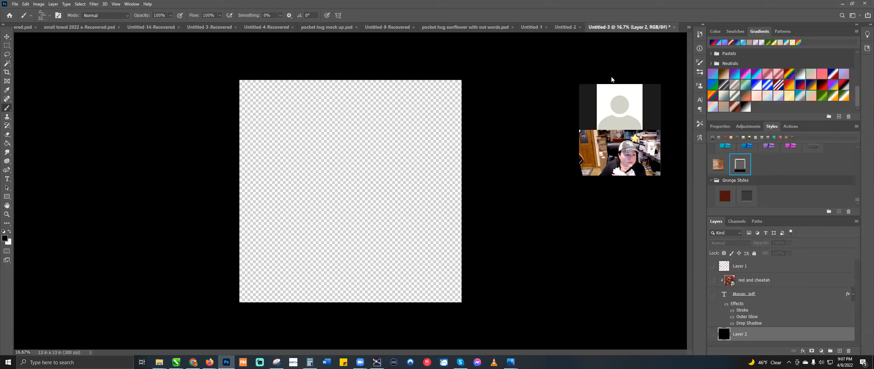
# Step: Choose the 2500 px brush from the Free Name Photoshop Brushes set and show black Layer 2
pyautogui.click(50, 16)
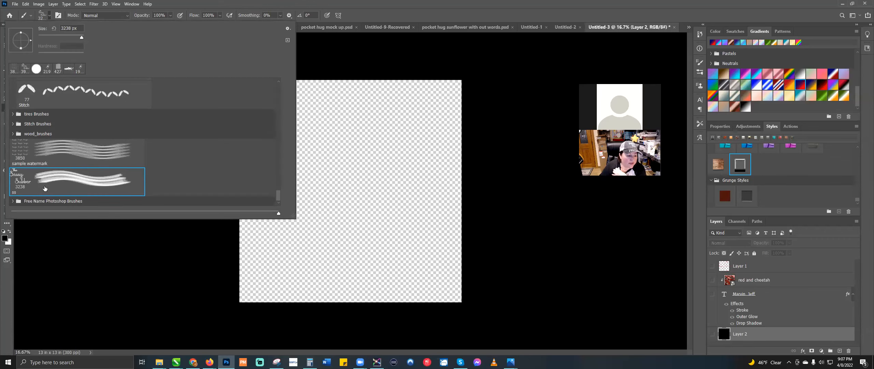
pyautogui.click(13, 201)
pyautogui.scroll(-3, 27, 198)
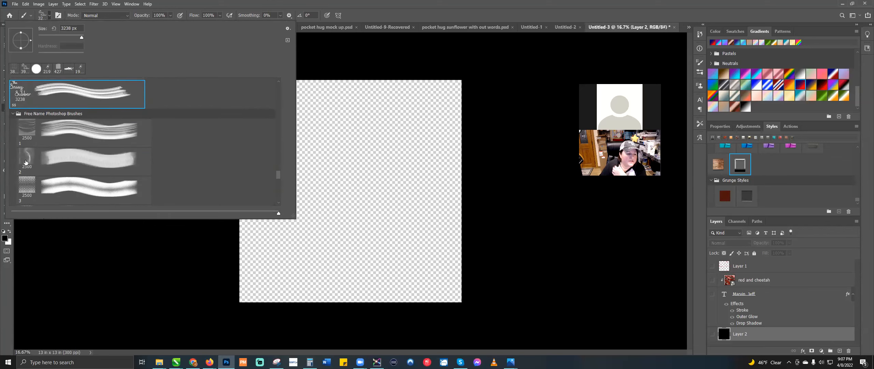
pyautogui.click(25, 188)
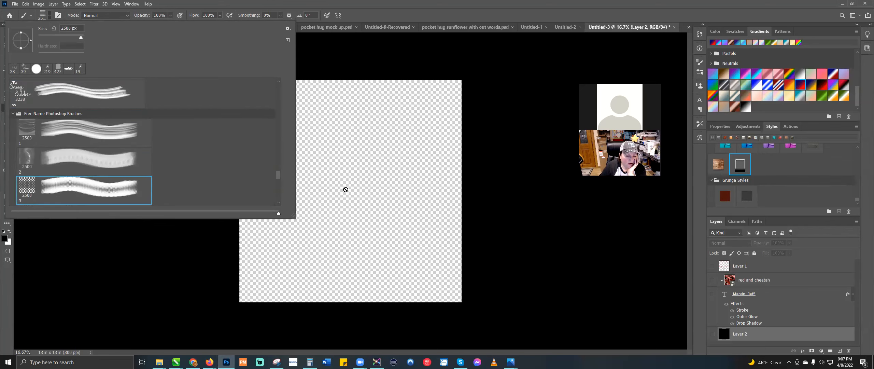
pyautogui.click(346, 188)
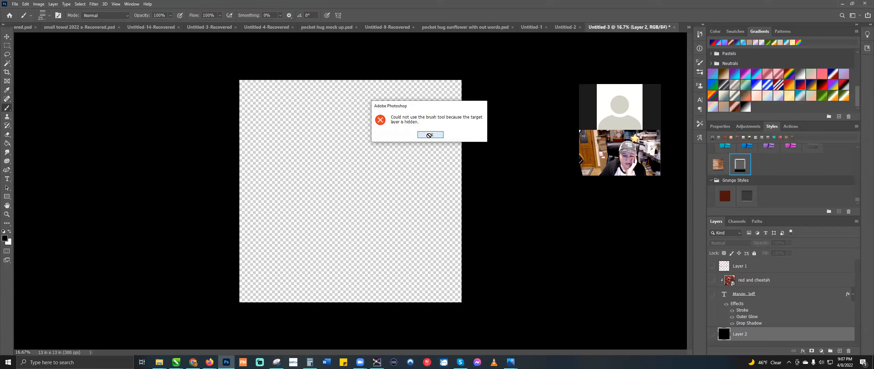
pyautogui.click(429, 134)
pyautogui.click(712, 334)
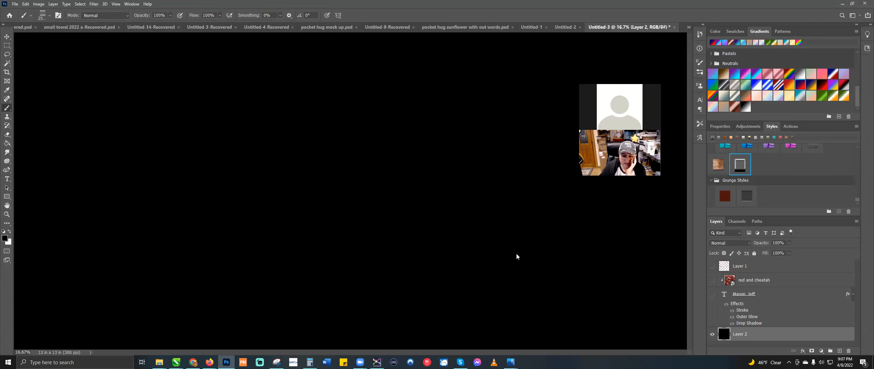
# Step: Set the foreground colour to white and stamp the halftone dots at the canvas centre
pyautogui.click(5, 238)
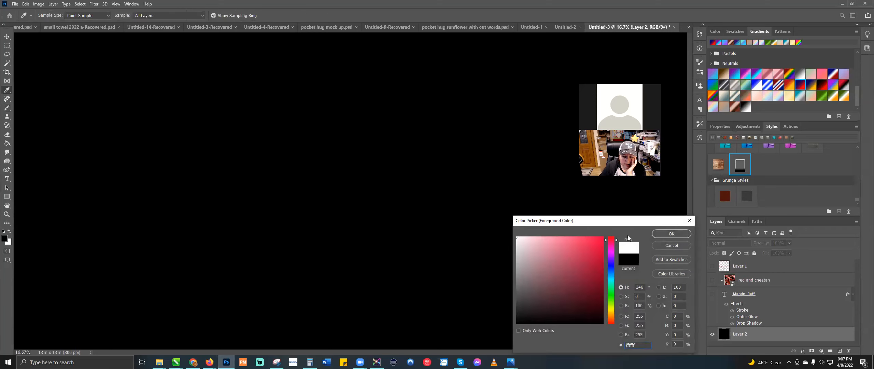
pyautogui.click(671, 233)
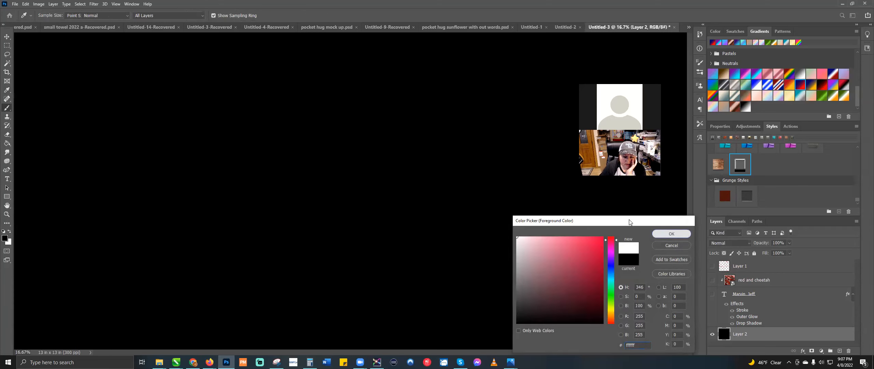
pyautogui.click(338, 186)
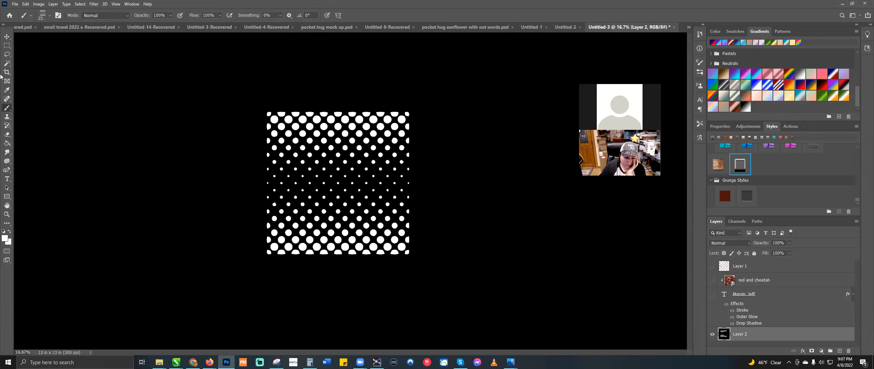
# Step: Scale the dot pattern to about 160% width by 144% height
pyautogui.click(7, 36)
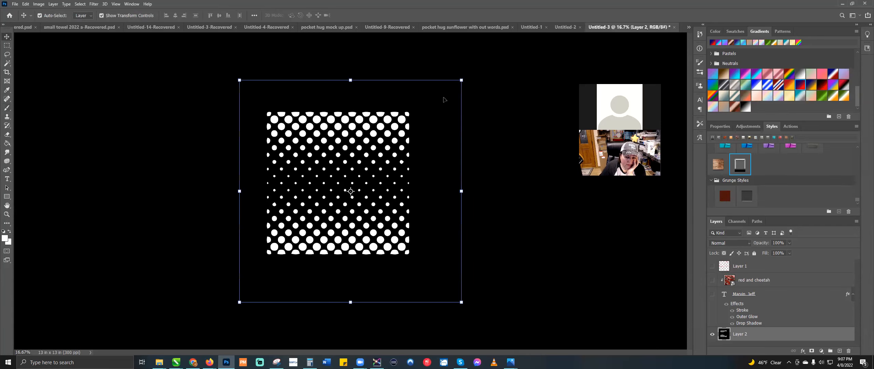
pyautogui.moveTo(461, 80); pyautogui.dragTo(509, 46)
pyautogui.moveTo(239, 302); pyautogui.dragTo(180, 353)
pyautogui.moveTo(509, 45); pyautogui.dragTo(537, 32)
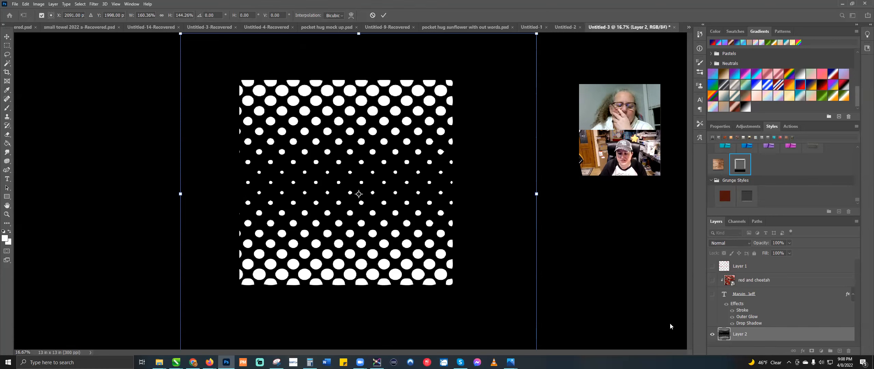
# Step: Commit the enlarged dots, hide Layer 2, and pick the first brush from Splatter_5brushes (2)
pyautogui.press('Return')
pyautogui.click(711, 334)
pyautogui.click(7, 109)
pyautogui.click(50, 15)
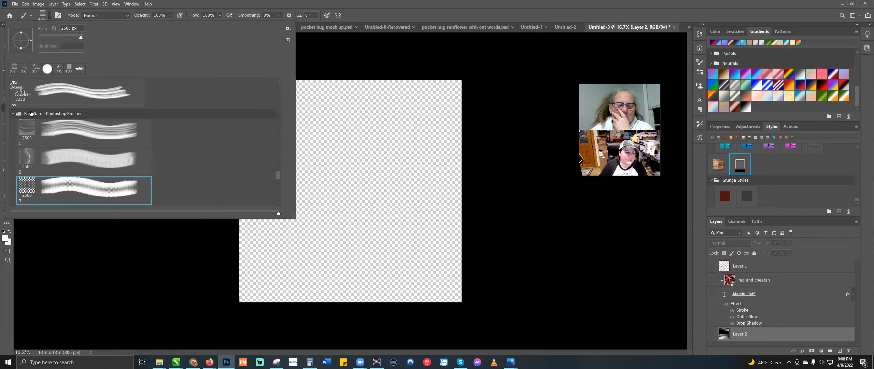
pyautogui.scroll(5, 31, 113)
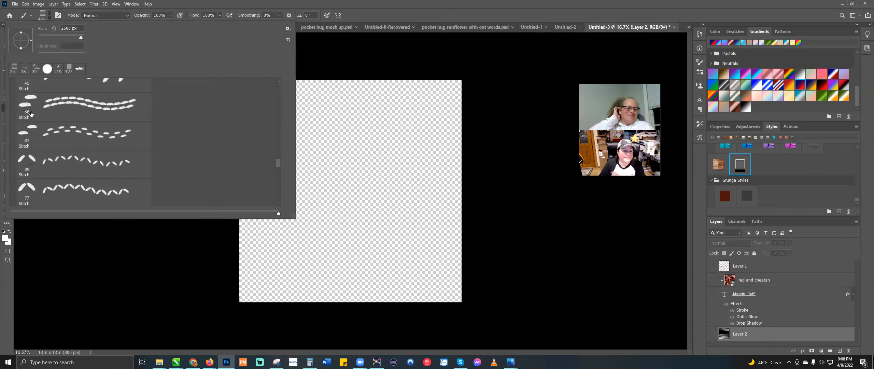
pyautogui.scroll(6, 31, 113)
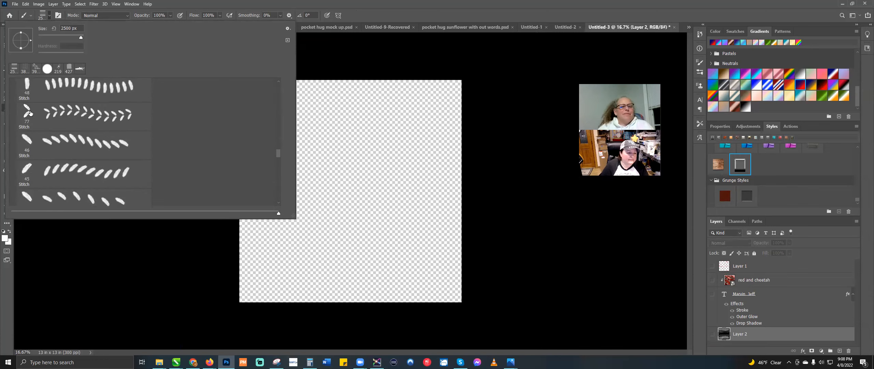
pyautogui.scroll(3, 30, 114)
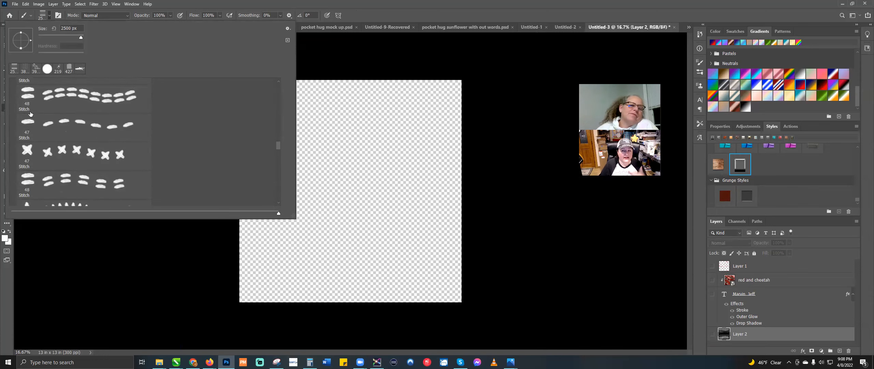
pyautogui.scroll(5, 30, 113)
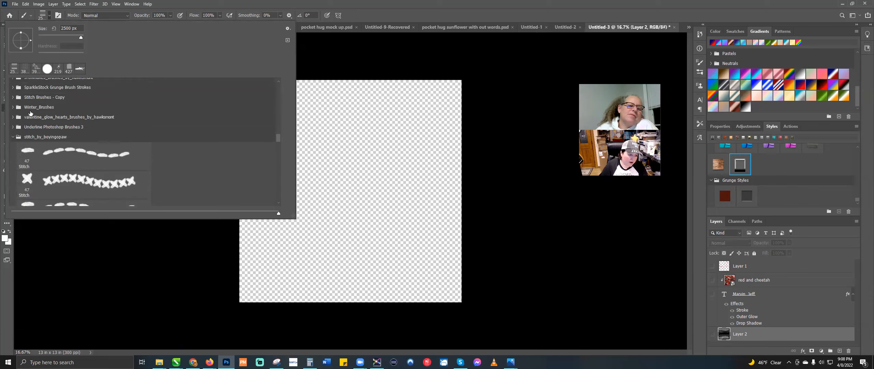
pyautogui.scroll(1, 30, 113)
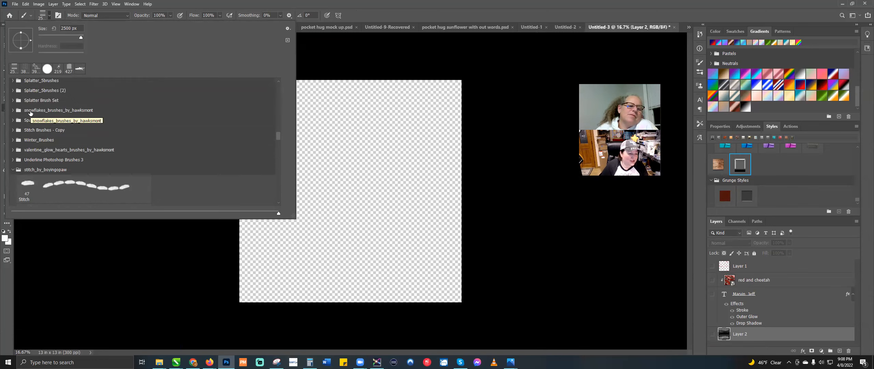
pyautogui.scroll(2, 70, 101)
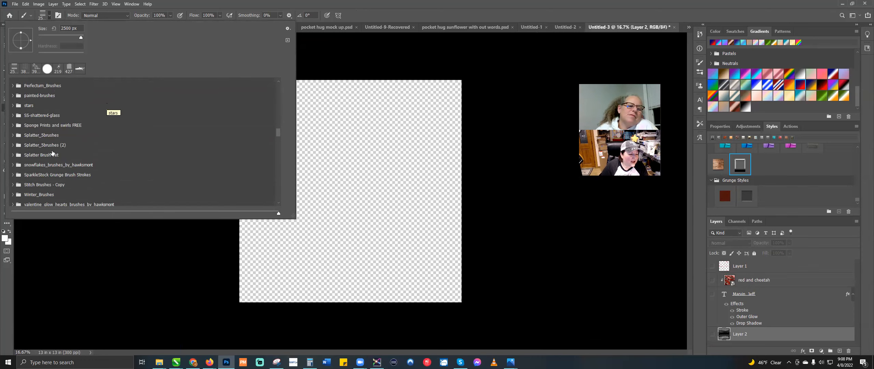
pyautogui.click(13, 145)
pyautogui.click(25, 160)
# Step: Dismiss the hidden-layer error and add a new empty Layer 3
pyautogui.click(383, 145)
pyautogui.click(440, 134)
pyautogui.click(839, 351)
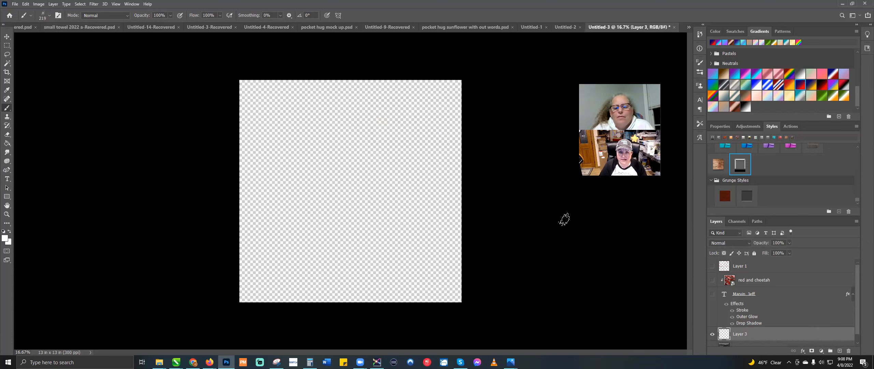
# Step: Stamp four 3295 px white splatters at top centre and corners, then open Layer 3's Layer Style
pyautogui.click(43, 15)
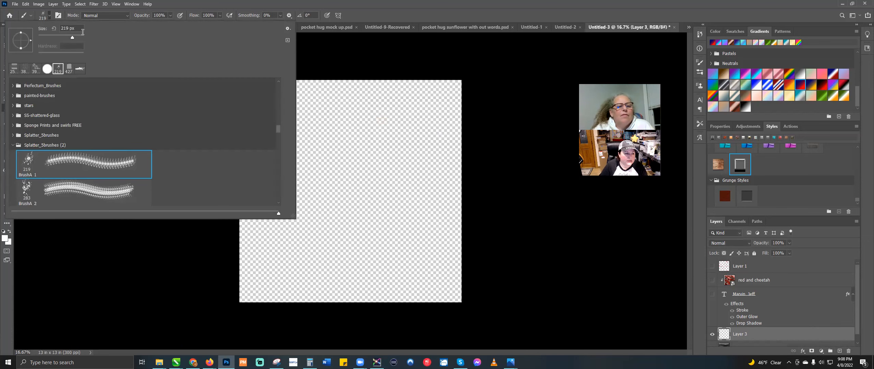
pyautogui.click(81, 37)
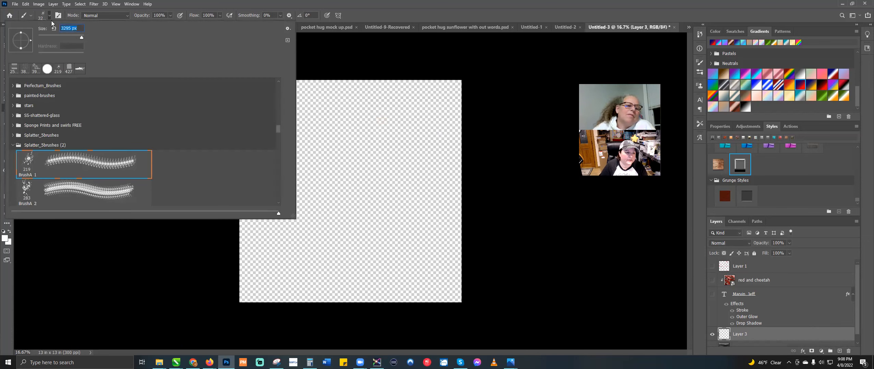
pyautogui.press('Return')
pyautogui.click(378, 130)
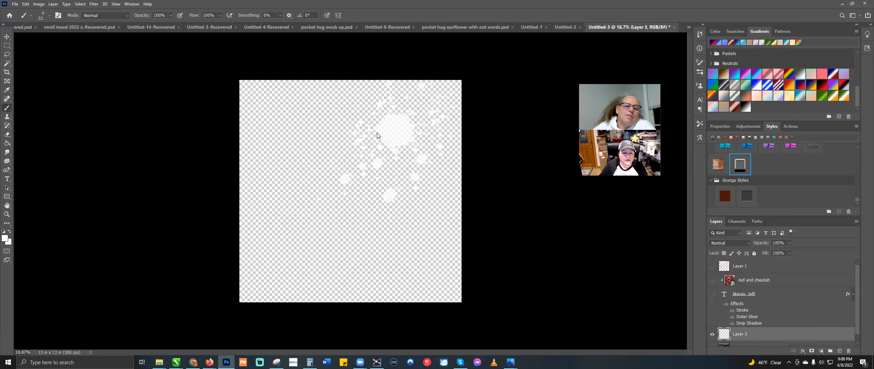
pyautogui.click(255, 268)
pyautogui.click(434, 292)
pyautogui.click(235, 130)
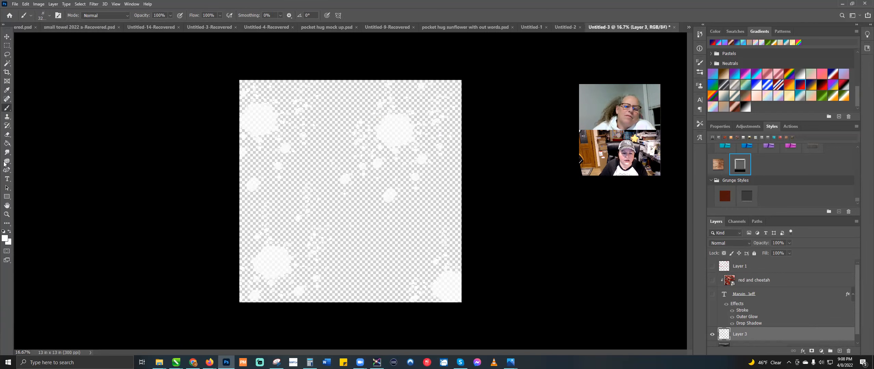
pyautogui.click(7, 38)
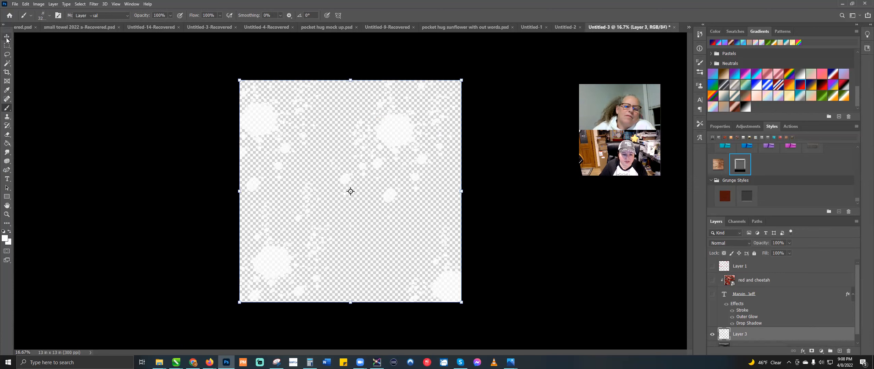
pyautogui.doubleClick(797, 333)
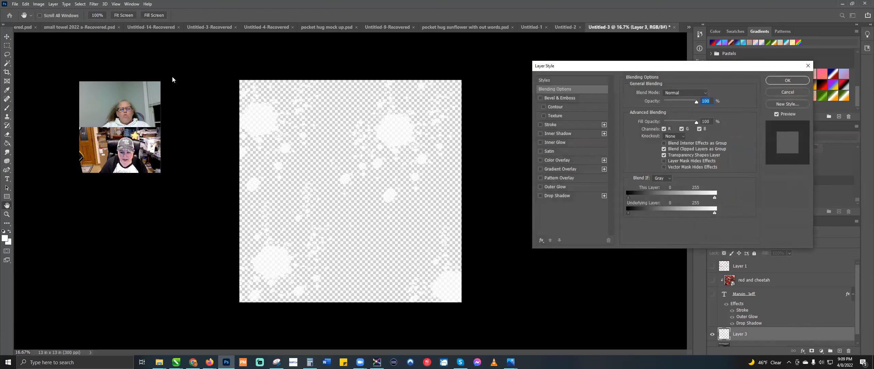
pyautogui.click(560, 168)
pyautogui.click(679, 111)
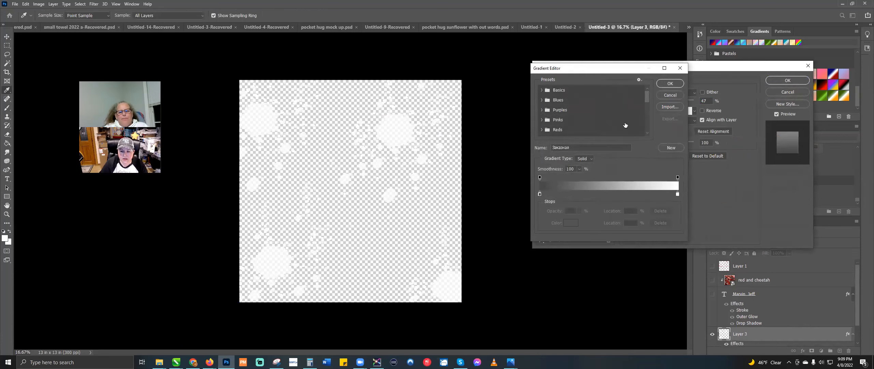
pyautogui.moveTo(648, 96); pyautogui.dragTo(643, 133)
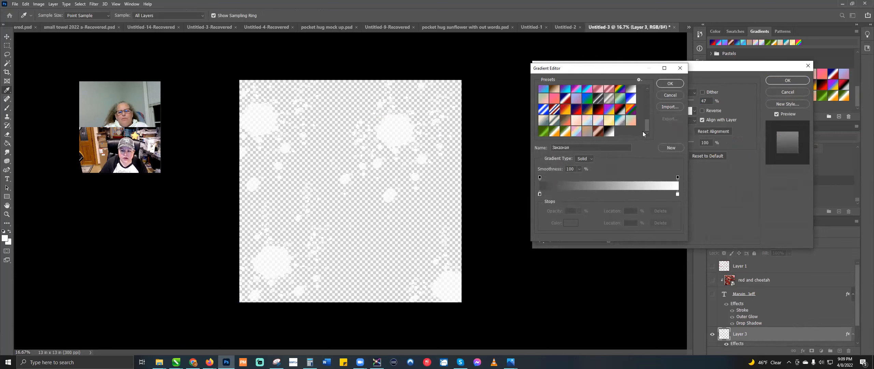
pyautogui.click(621, 89)
pyautogui.click(669, 83)
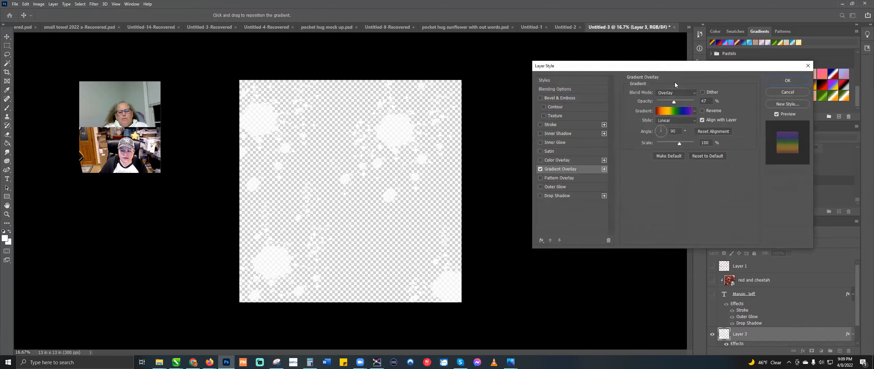
pyautogui.click(676, 91)
pyautogui.click(675, 99)
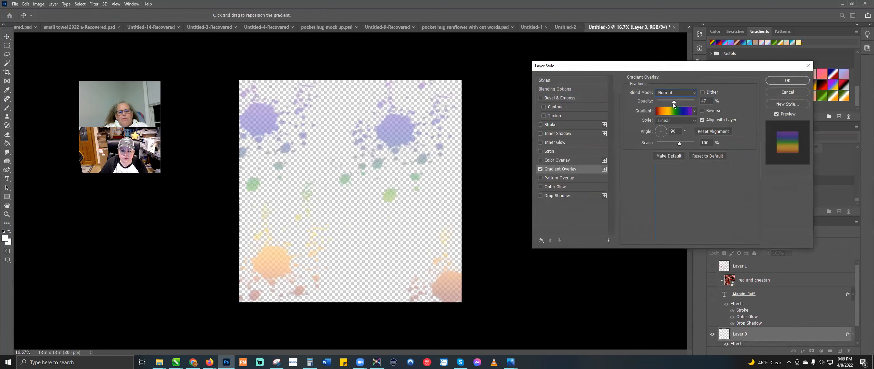
pyautogui.moveTo(673, 102); pyautogui.dragTo(769, 101)
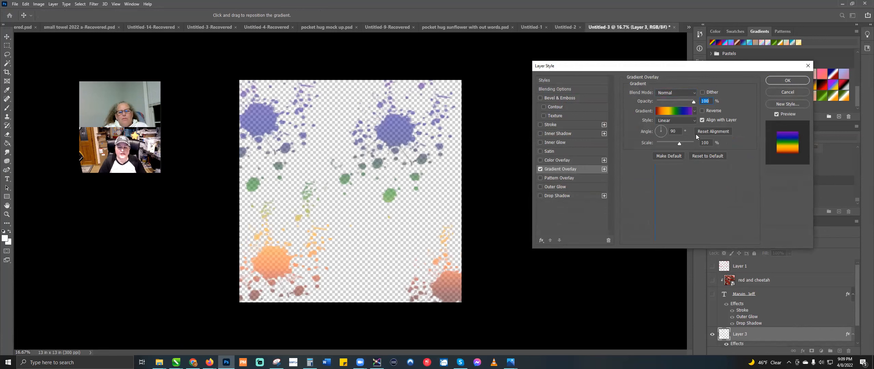
pyautogui.moveTo(680, 144); pyautogui.dragTo(704, 152)
pyautogui.moveTo(668, 129); pyautogui.dragTo(664, 136)
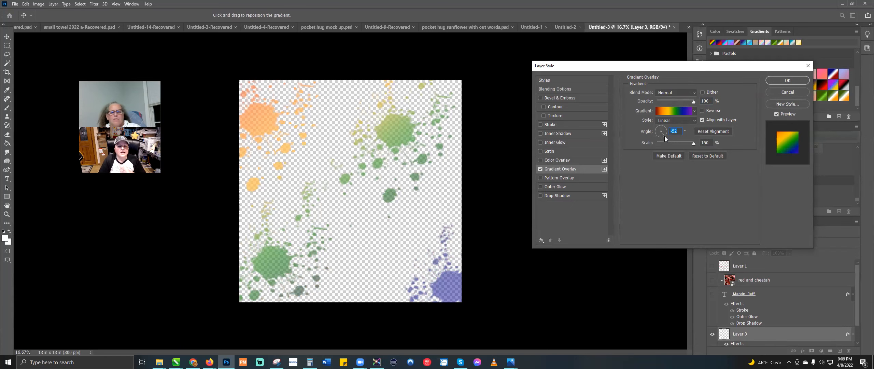
pyautogui.click(787, 92)
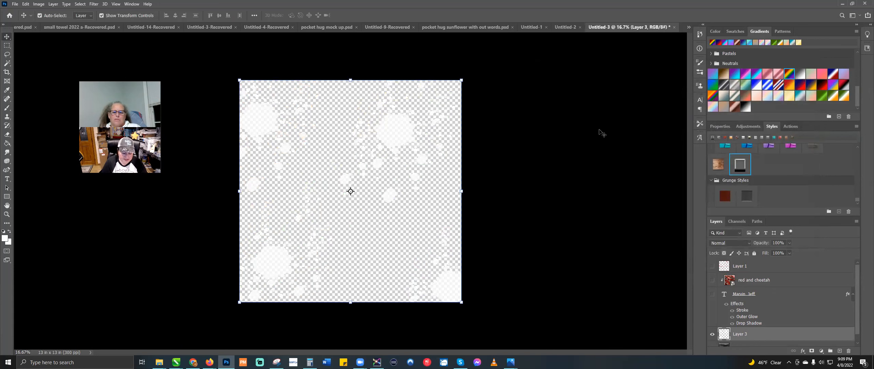
# Step: Duplicate the splatter layer repeatedly, then merge Layers 3 through 9 into Layer 9
pyautogui.press('ctrl')
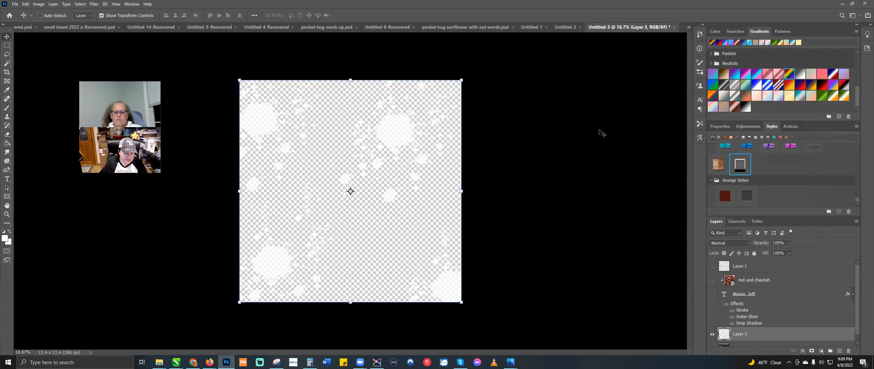
pyautogui.hotkey('ctrl', 'j')
pyautogui.hotkey('ctrl', 'j')
pyautogui.hotkey('ctrl', 'j')
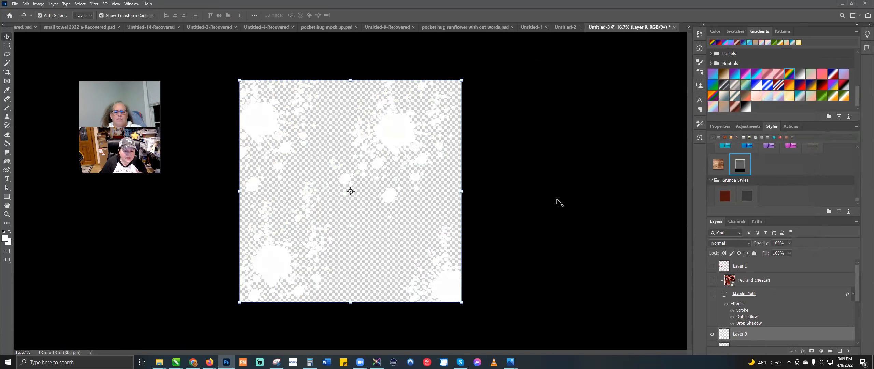
pyautogui.scroll(-2, 810, 327)
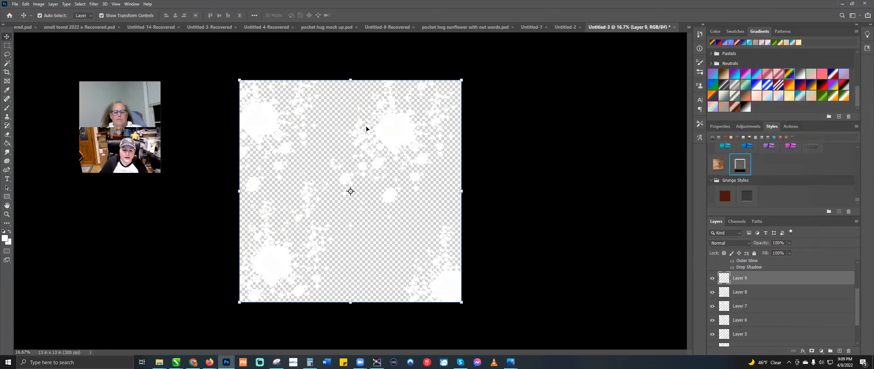
pyautogui.scroll(-2, 765, 297)
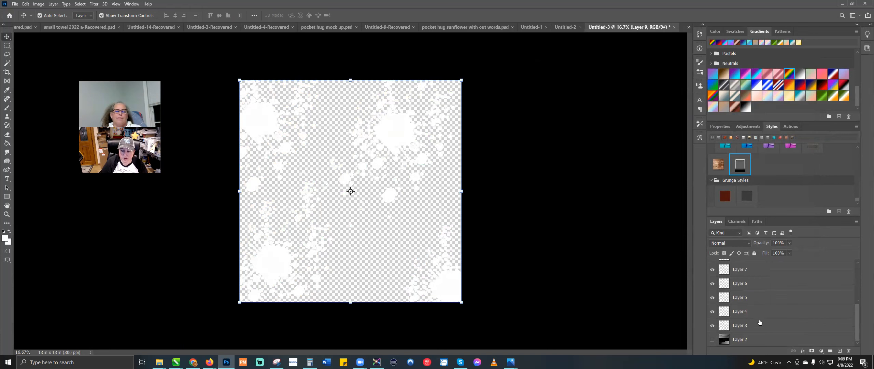
pyautogui.keyDown('shift'); pyautogui.click(760, 322); pyautogui.keyUp('shift')
pyautogui.rightClick(760, 323)
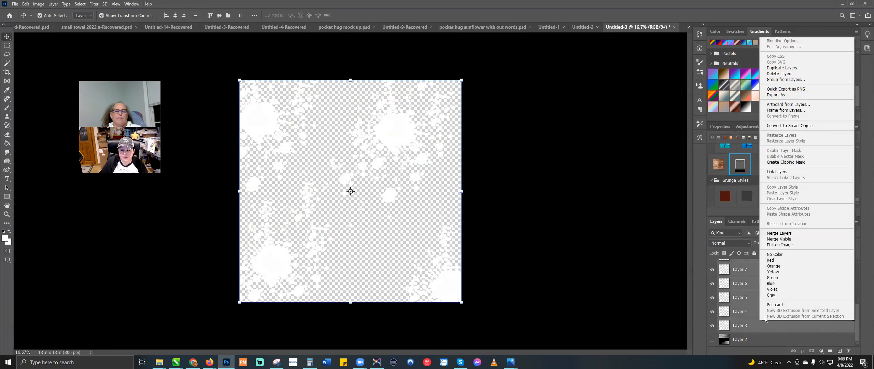
pyautogui.click(779, 233)
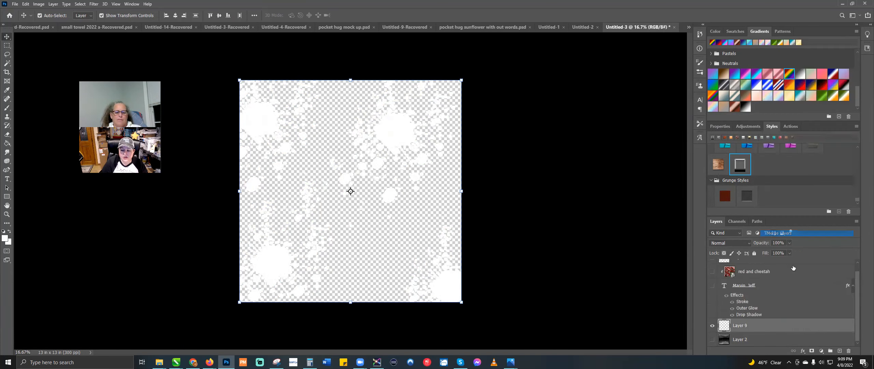
# Step: Give Layer 9 a rainbow Gradient Overlay in Normal mode at 100% opacity, plus Bevel & Emboss
pyautogui.doubleClick(778, 327)
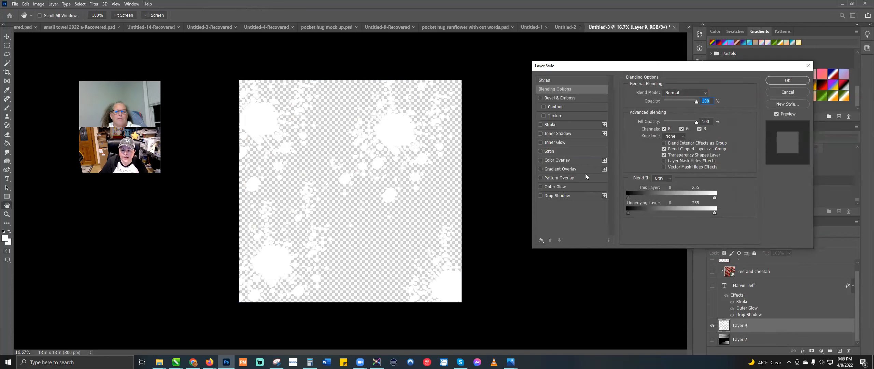
pyautogui.click(586, 169)
pyautogui.click(672, 109)
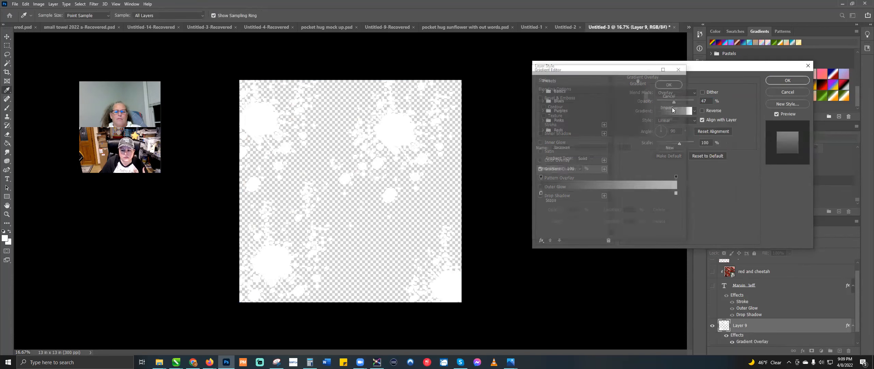
pyautogui.moveTo(647, 94); pyautogui.dragTo(648, 141)
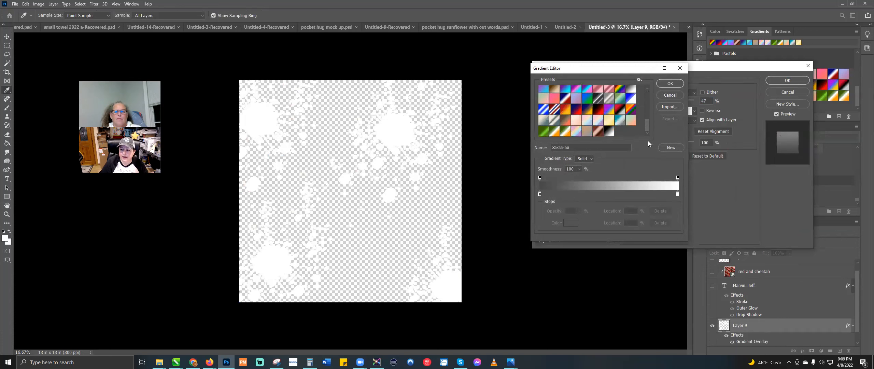
pyautogui.click(619, 90)
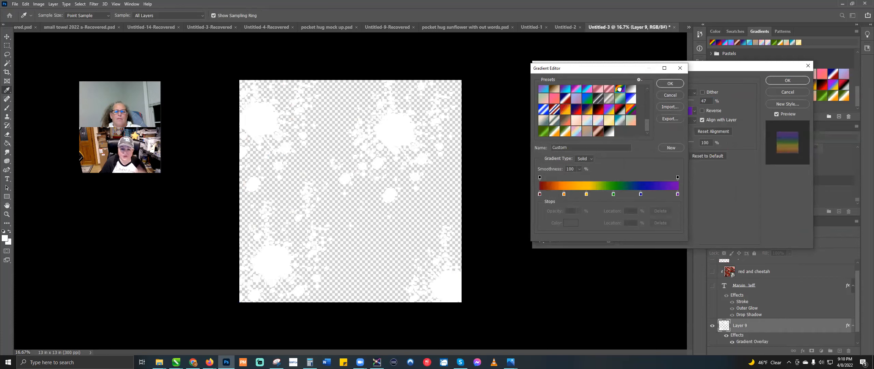
pyautogui.click(665, 84)
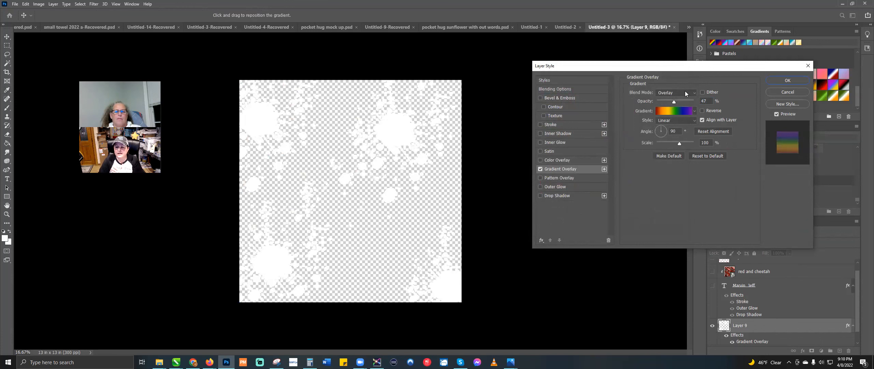
pyautogui.click(684, 91)
pyautogui.click(684, 100)
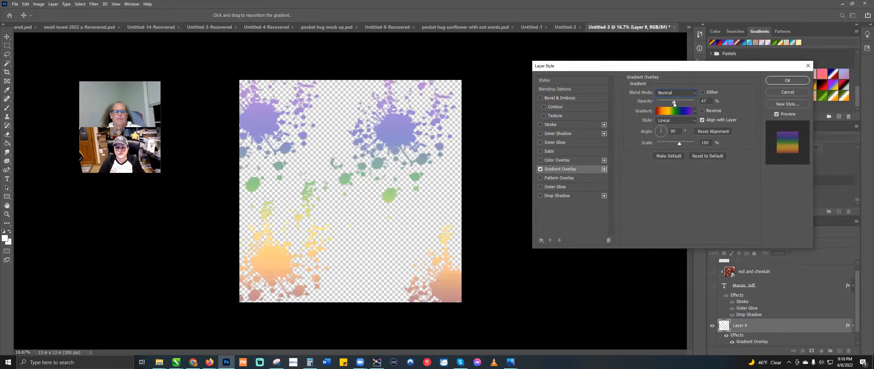
pyautogui.moveTo(673, 103); pyautogui.dragTo(745, 107)
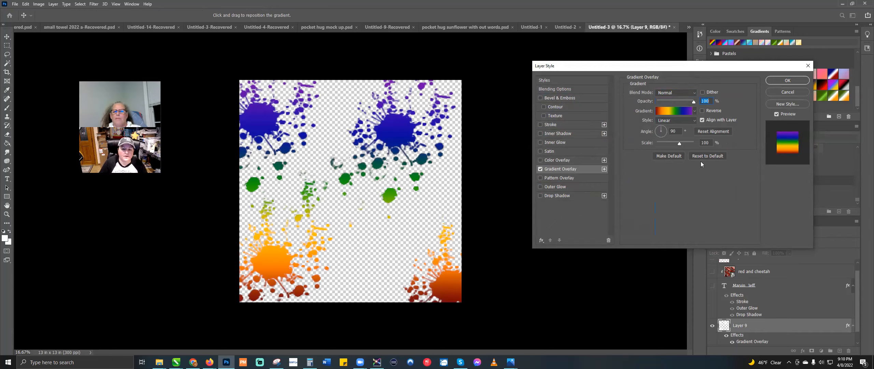
pyautogui.click(583, 98)
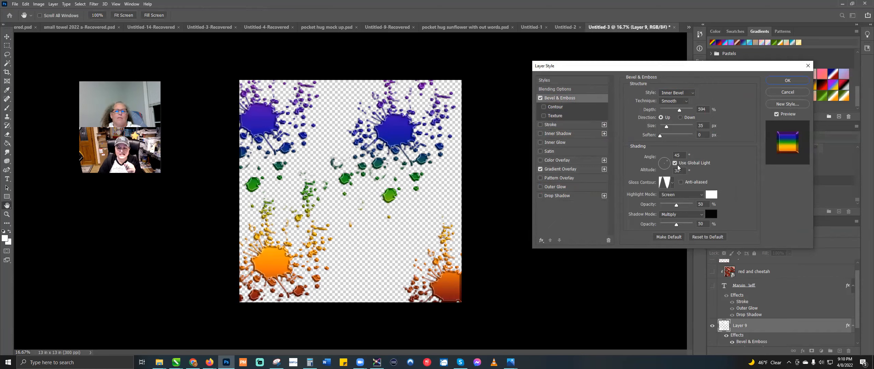
# Step: Try ridged Gloss Contour presets and raise the bevel size to 49 px
pyautogui.click(671, 185)
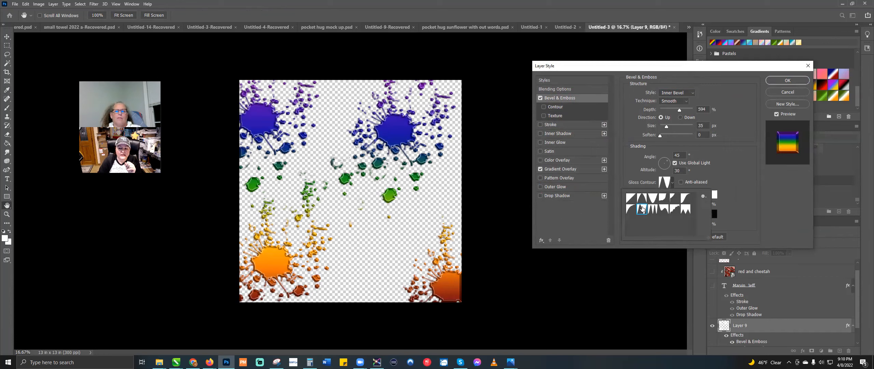
pyautogui.click(652, 209)
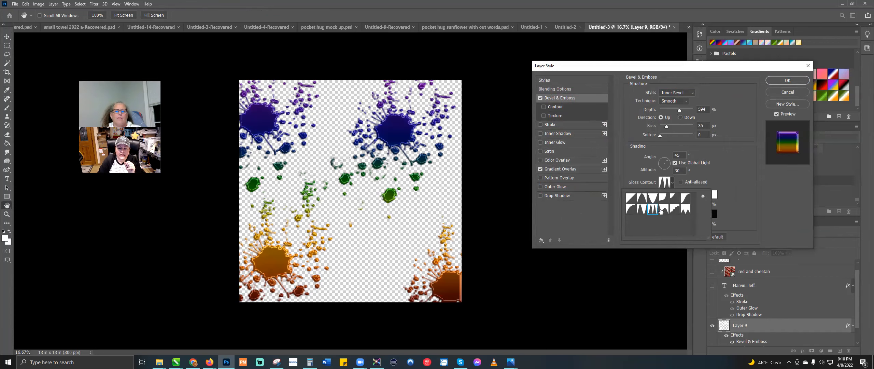
pyautogui.click(660, 211)
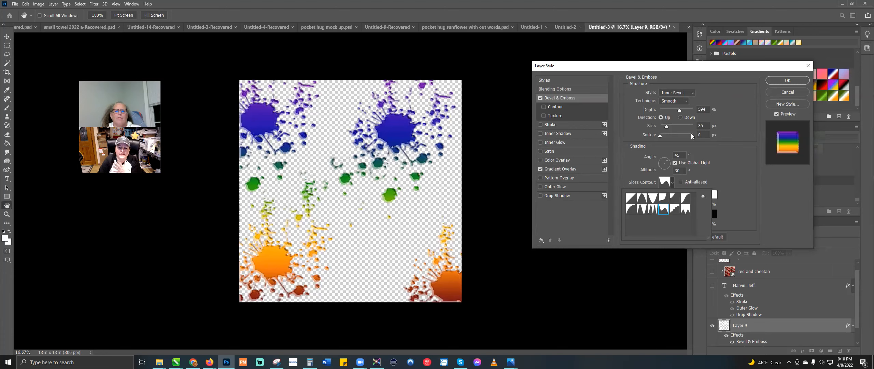
pyautogui.click(667, 128)
pyautogui.moveTo(667, 127); pyautogui.dragTo(669, 128)
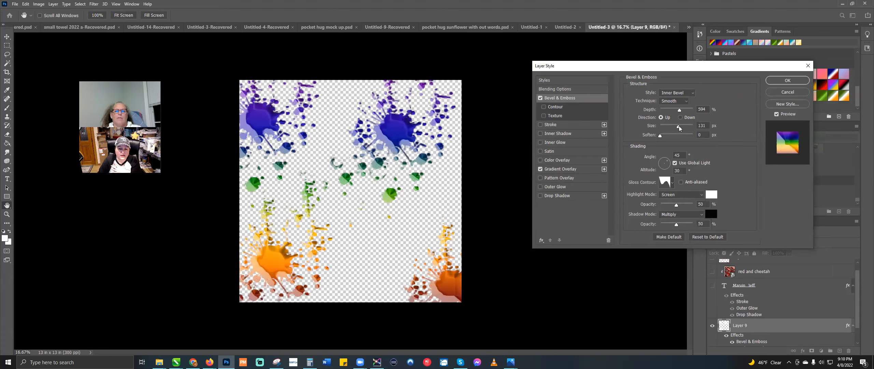
# Step: Try two more Gloss Contour presets at 46 px size, then cancel the Layer Style dialog
pyautogui.click(671, 183)
pyautogui.click(646, 198)
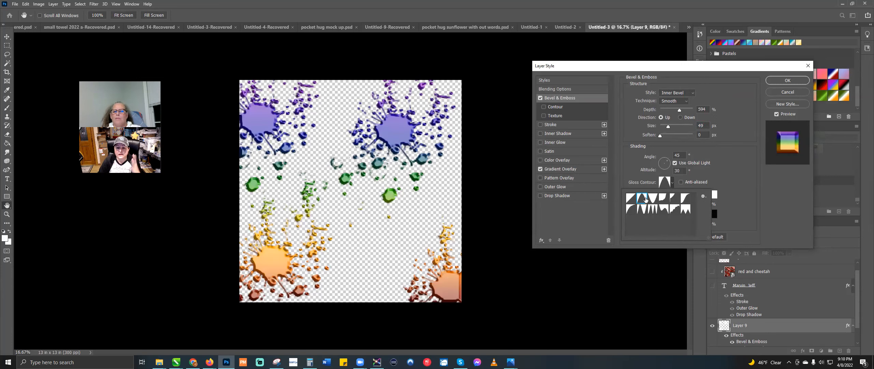
pyautogui.click(641, 209)
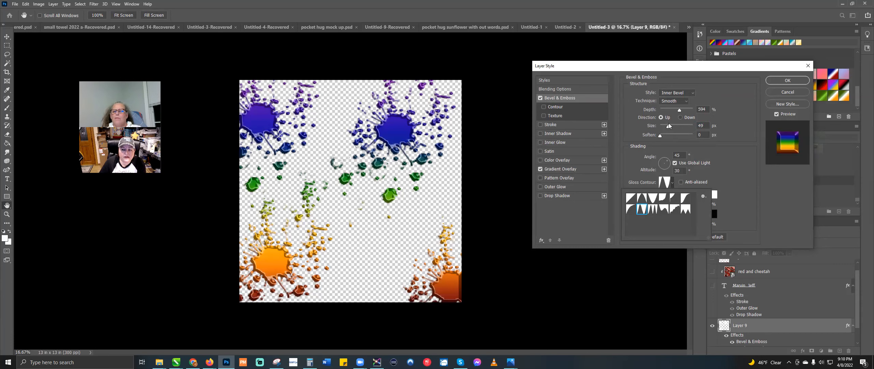
pyautogui.moveTo(668, 127); pyautogui.dragTo(688, 110)
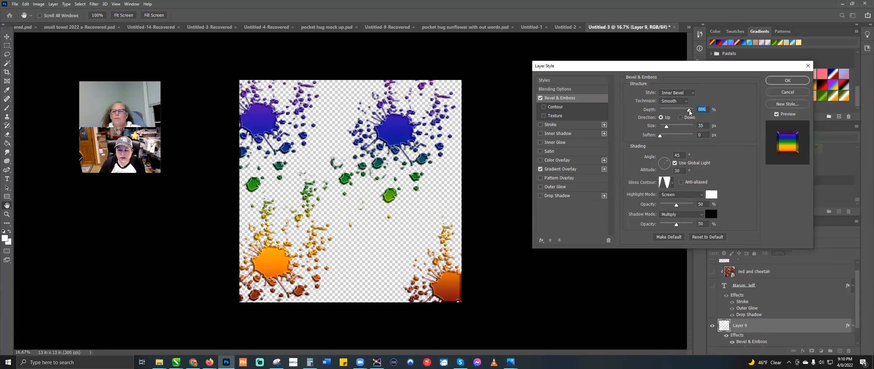
pyautogui.click(780, 94)
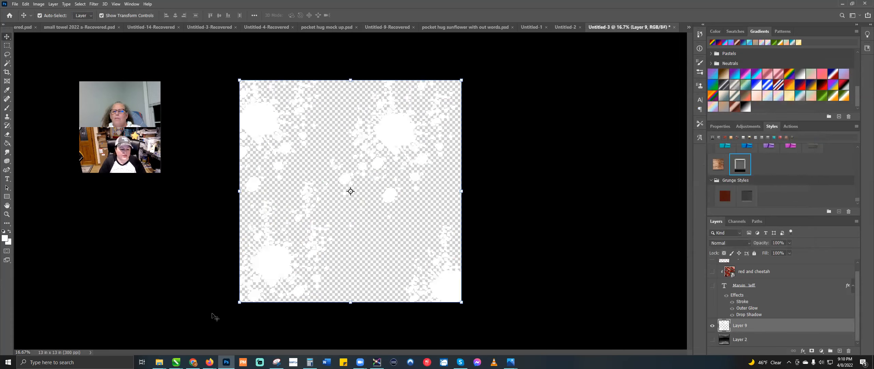
# Step: Go back to the Brusheezy home page in the browser and search for 'styles'
pyautogui.click(192, 362)
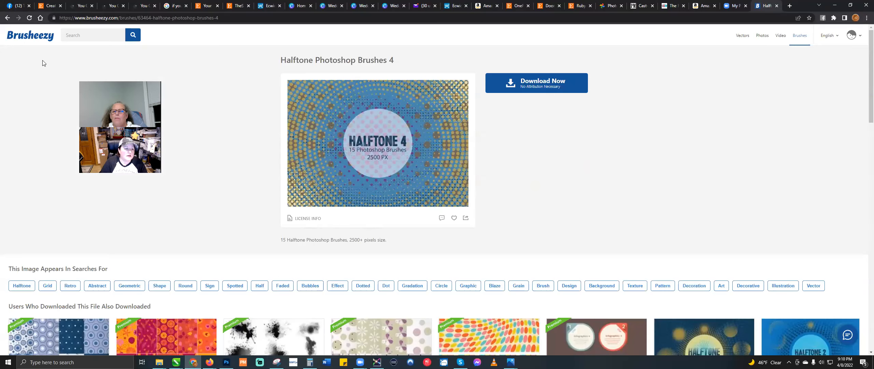
pyautogui.click(41, 40)
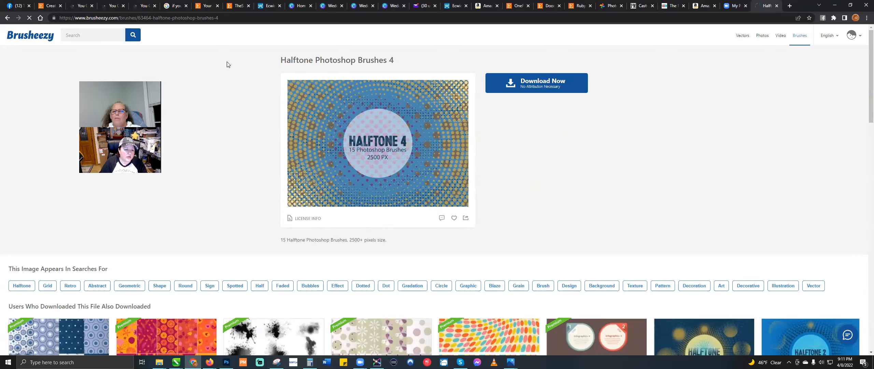
pyautogui.click(356, 99)
pyautogui.write('styles')
pyautogui.press('Return')
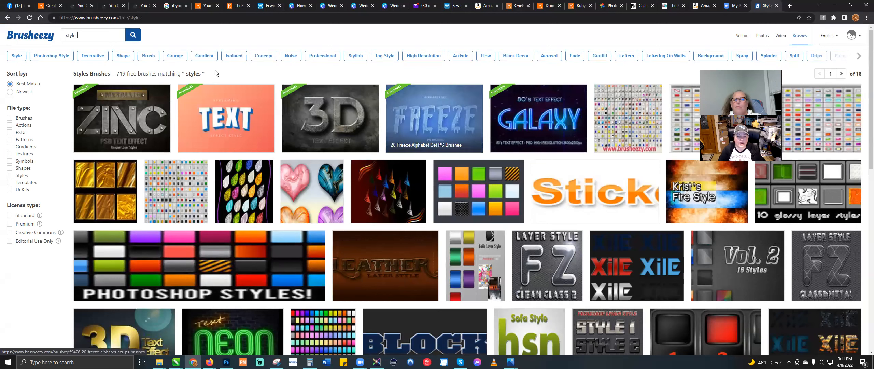
# Step: Search Brusheezy for 'neon' and filter the results to Styles only
pyautogui.moveTo(113, 35); pyautogui.dragTo(1, 26)
pyautogui.write('neon')
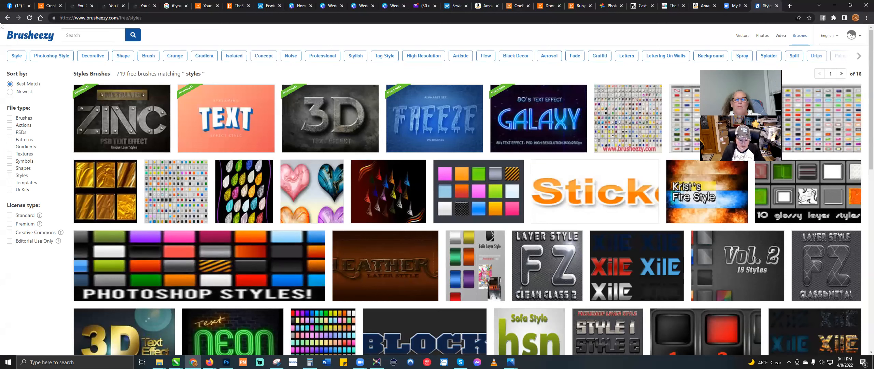
pyautogui.press('Return')
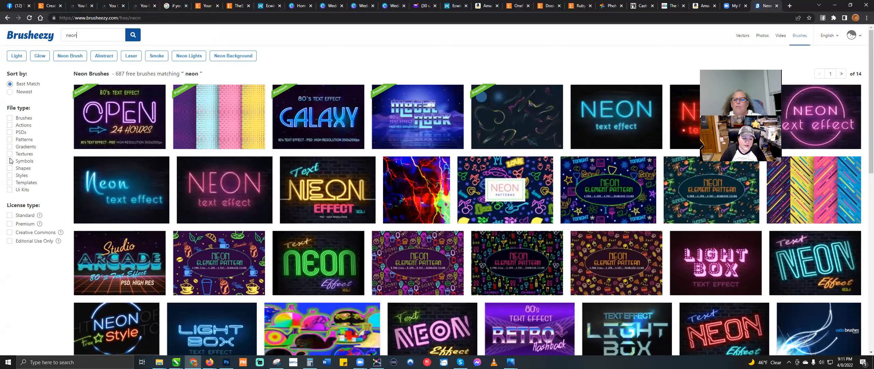
pyautogui.click(10, 175)
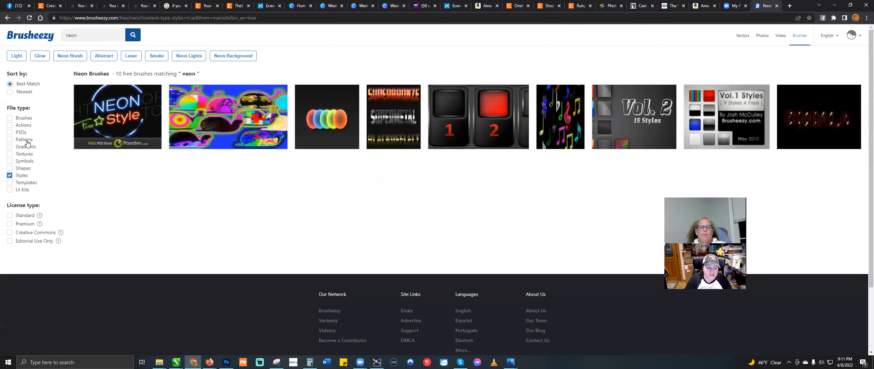
# Step: Switch the filter from Styles to Patterns and search 'floral', then 'sports'
pyautogui.click(9, 176)
pyautogui.click(10, 140)
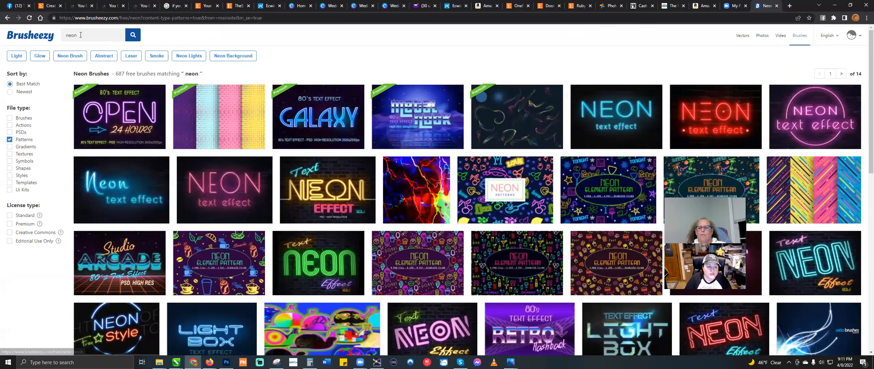
pyautogui.write('floral')
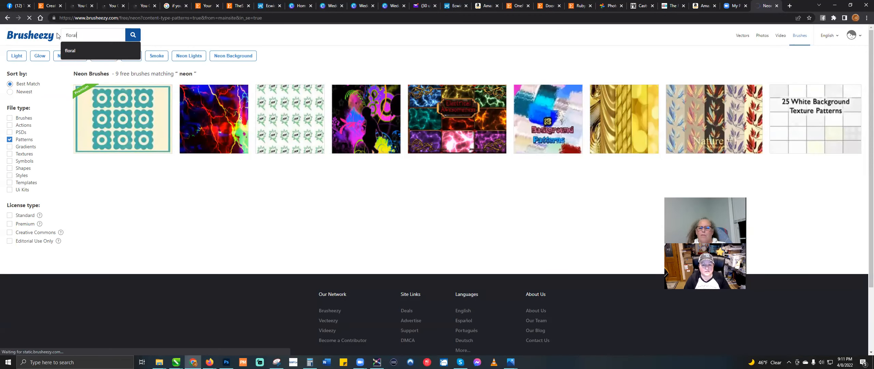
pyautogui.press('Return')
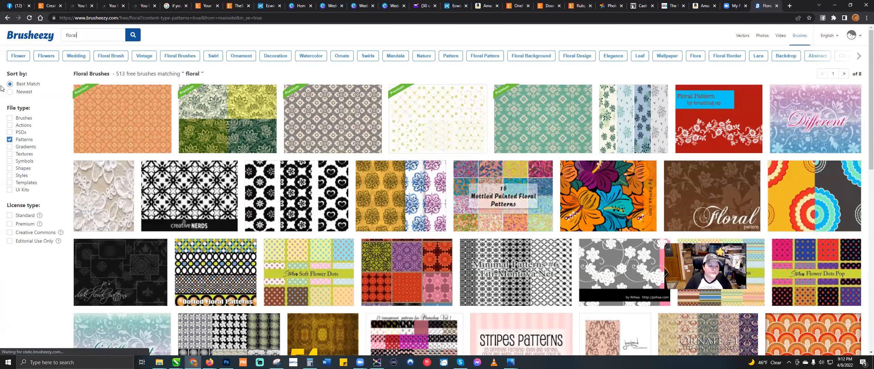
pyautogui.moveTo(88, 34); pyautogui.dragTo(19, 32)
pyautogui.write('sports')
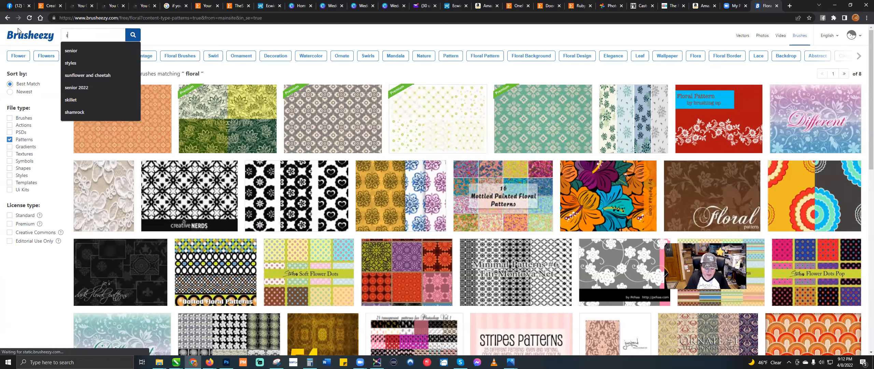
pyautogui.press('Return')
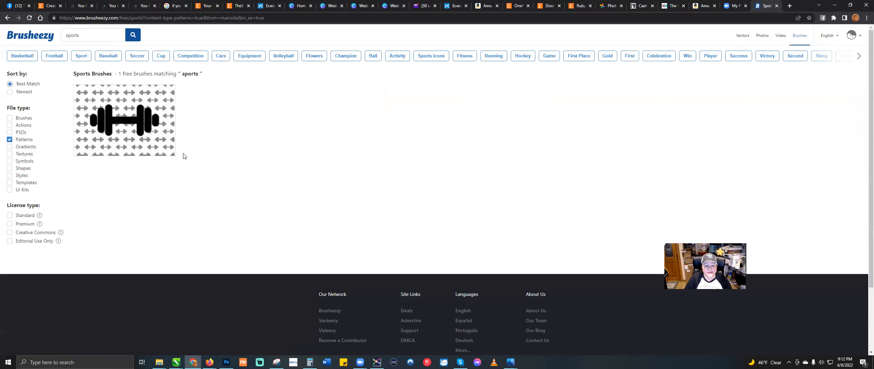
# Step: Search patterns for 'soccer', then 'football', and pick the Ball tag instead
pyautogui.doubleClick(71, 35)
pyautogui.write('soccer')
pyautogui.press('Return')
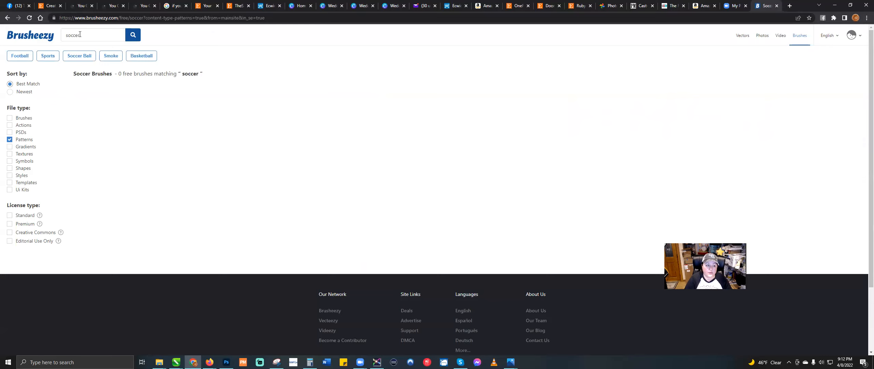
pyautogui.doubleClick(79, 34)
pyautogui.write('football')
pyautogui.press('Return')
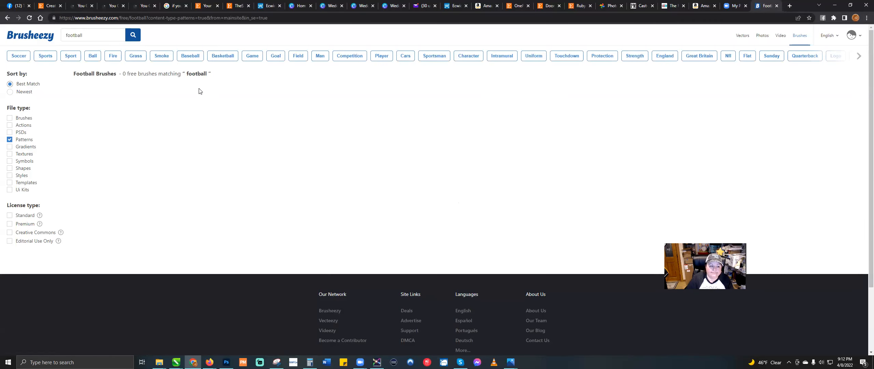
pyautogui.click(92, 56)
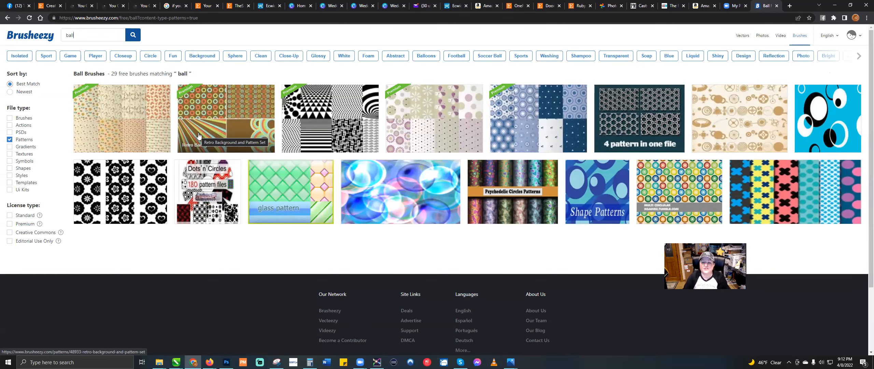
# Step: Add Brushes to the ball results filter, then return to the Brusheezy home page
pyautogui.click(10, 118)
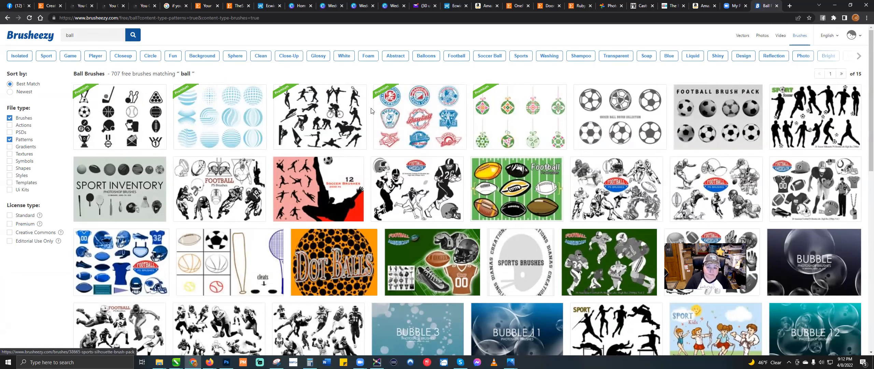
pyautogui.click(37, 41)
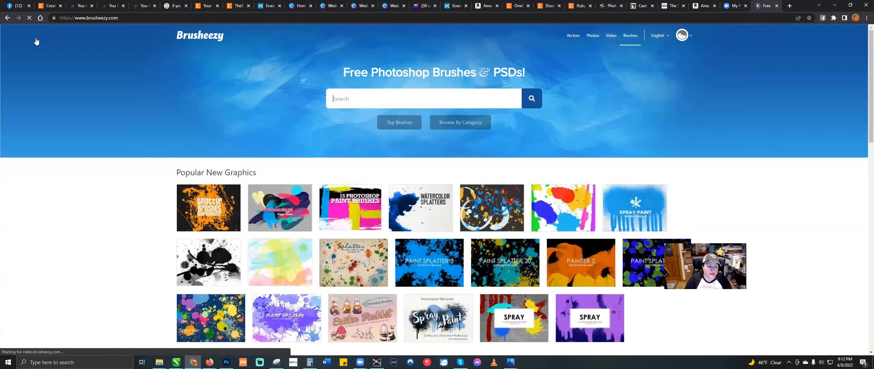
# Step: Open Vecteezy, close the Google sign-in popup, and scroll through the homepage
pyautogui.click(575, 34)
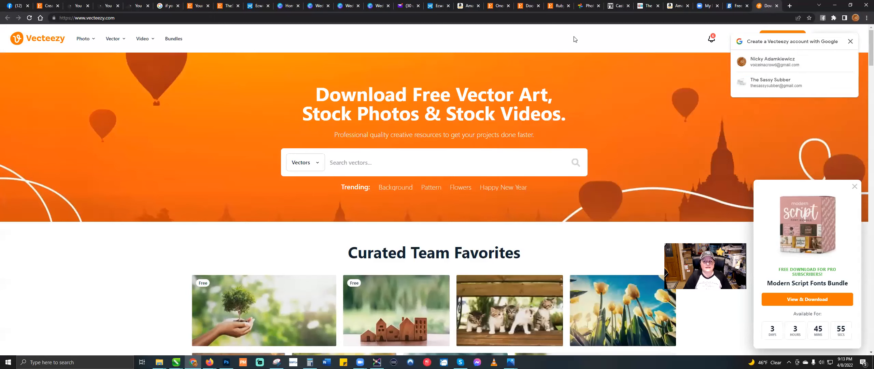
pyautogui.click(850, 40)
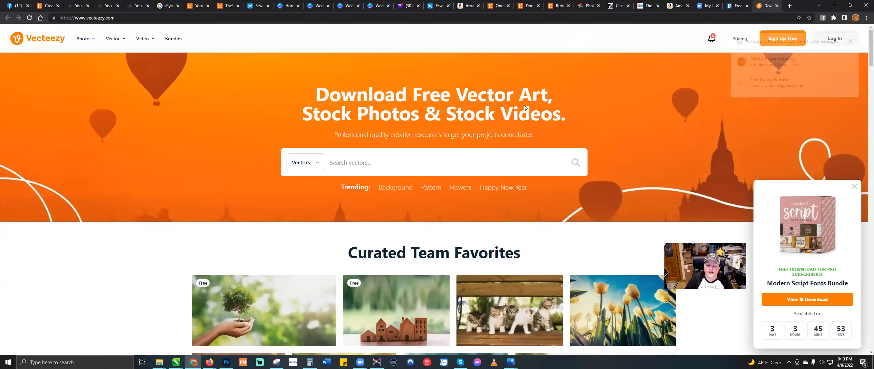
pyautogui.scroll(-1, 516, 161)
pyautogui.scroll(-5, 516, 161)
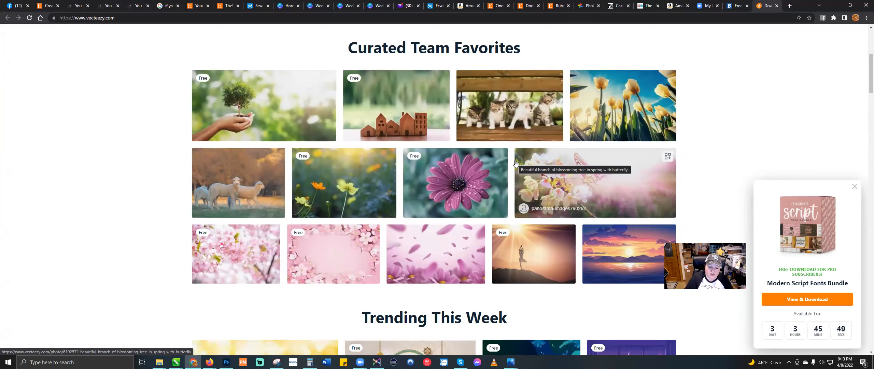
pyautogui.scroll(-5, 516, 162)
pyautogui.scroll(-4, 515, 162)
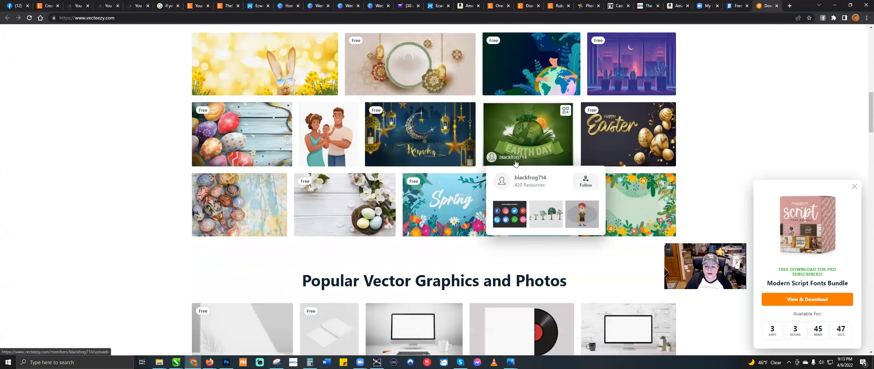
pyautogui.scroll(-3, 515, 163)
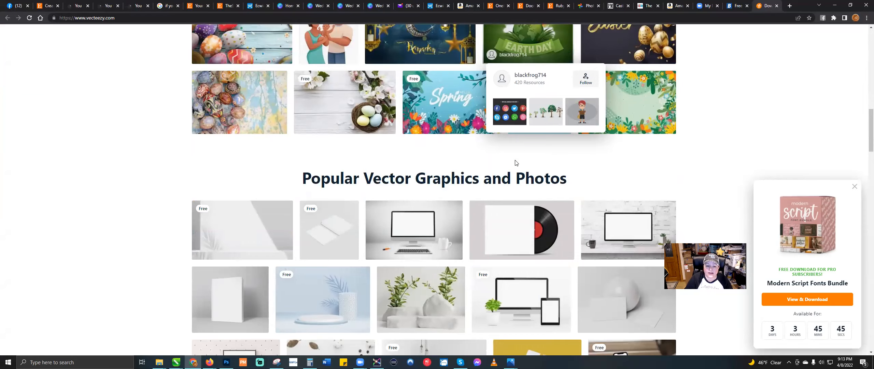
pyautogui.scroll(-2, 515, 162)
pyautogui.scroll(-2, 515, 163)
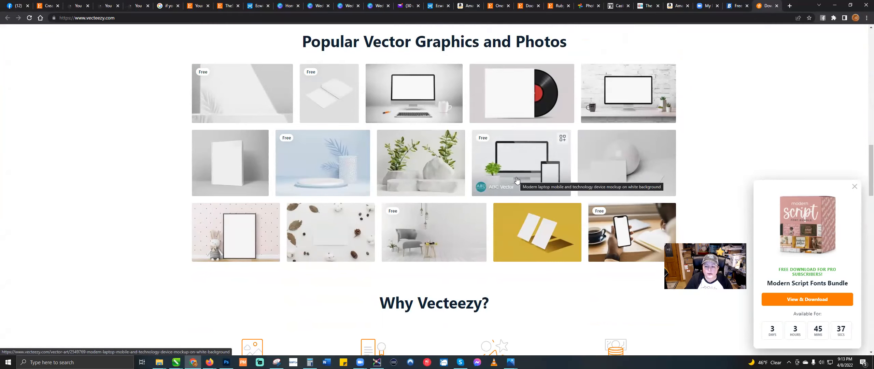
pyautogui.scroll(-2, 517, 180)
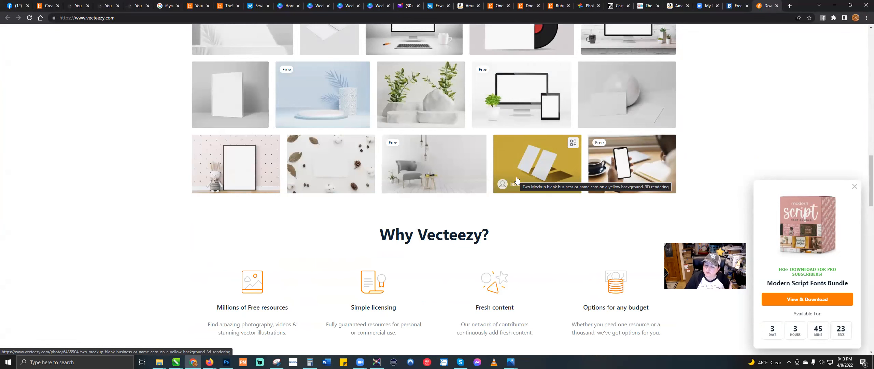
pyautogui.scroll(7, 516, 180)
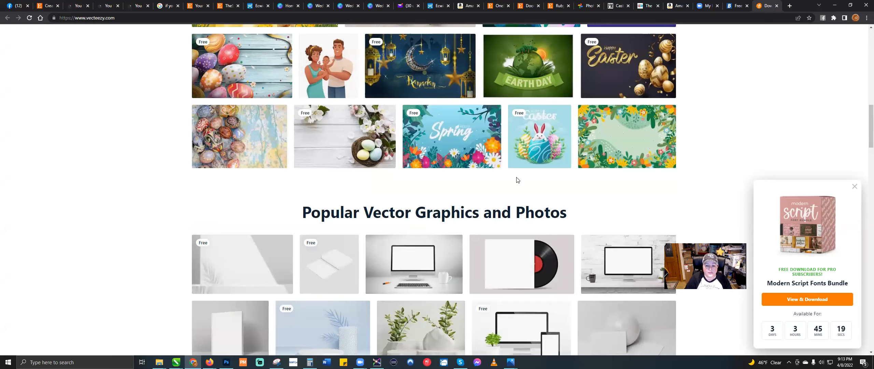
pyautogui.scroll(10, 516, 180)
# Step: Search Vecteezy for 'horses' and scroll through the vector results
pyautogui.click(389, 163)
pyautogui.write('horses')
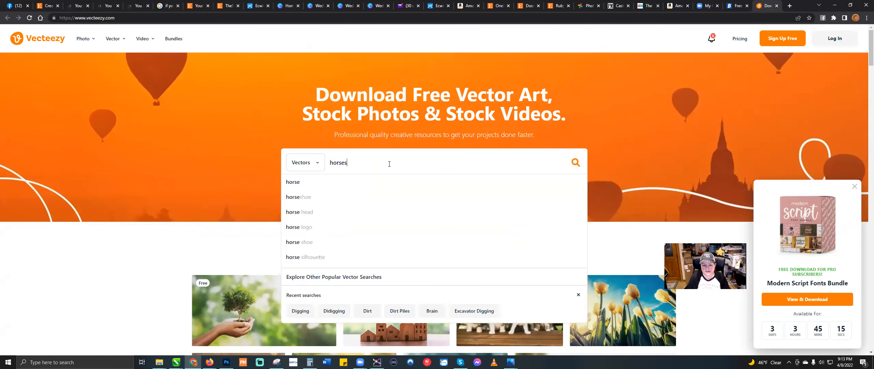
pyautogui.press('Return')
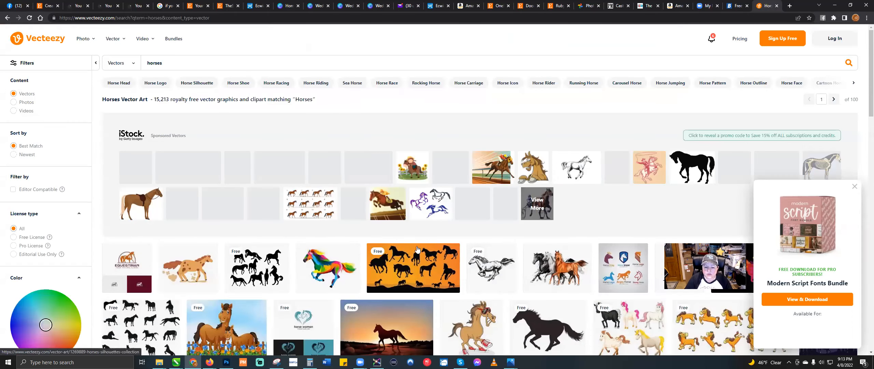
pyautogui.scroll(-4, 417, 248)
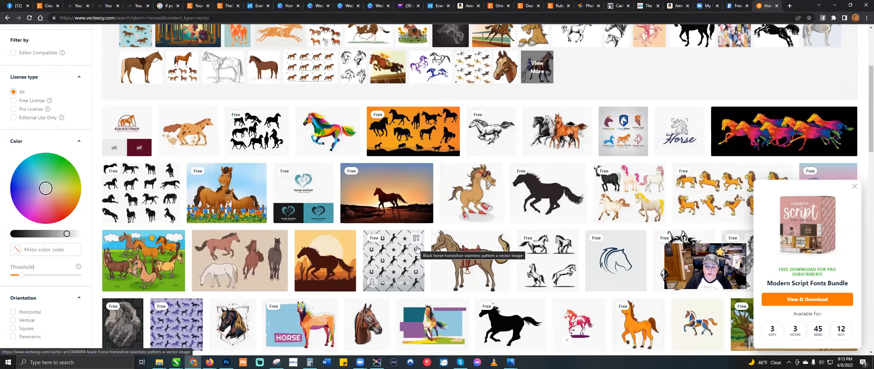
pyautogui.scroll(-3, 417, 248)
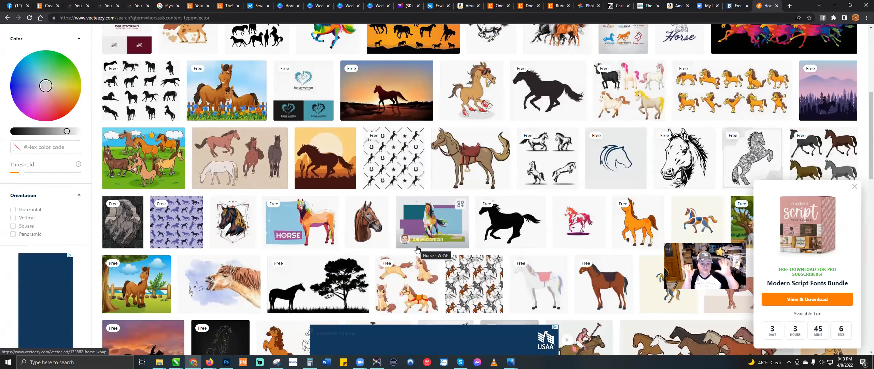
pyautogui.scroll(-2, 417, 249)
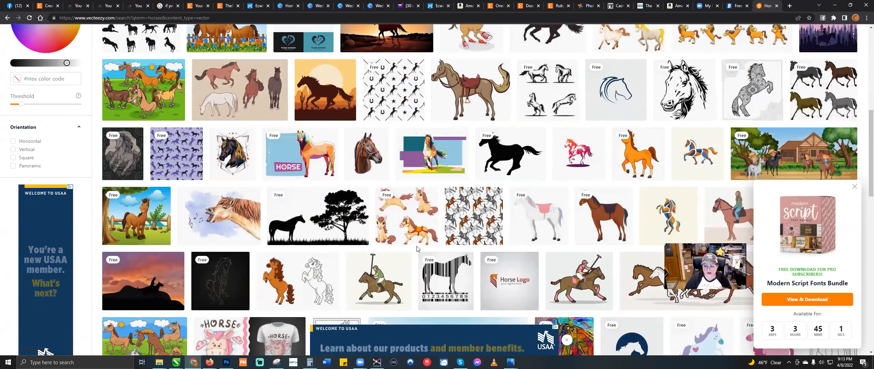
pyautogui.scroll(-2, 417, 248)
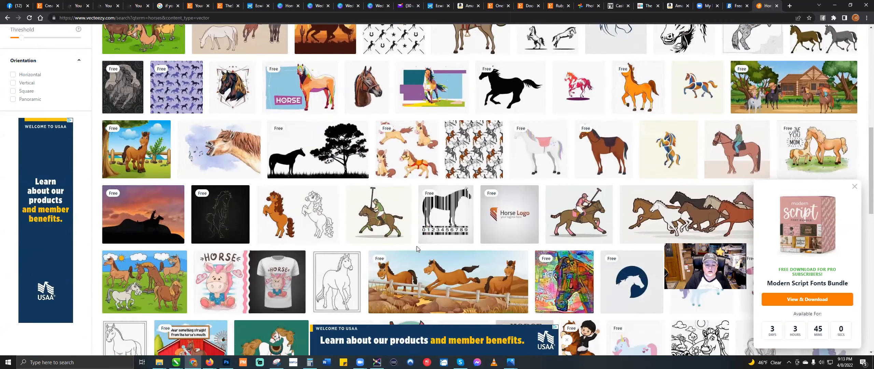
pyautogui.scroll(-3, 417, 249)
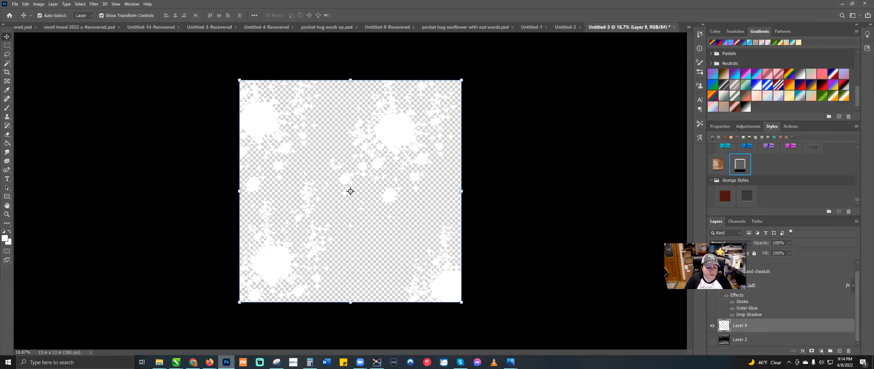
# Step: Switch back to Photoshop and delete the white splatter Layer 9
pyautogui.click(226, 361)
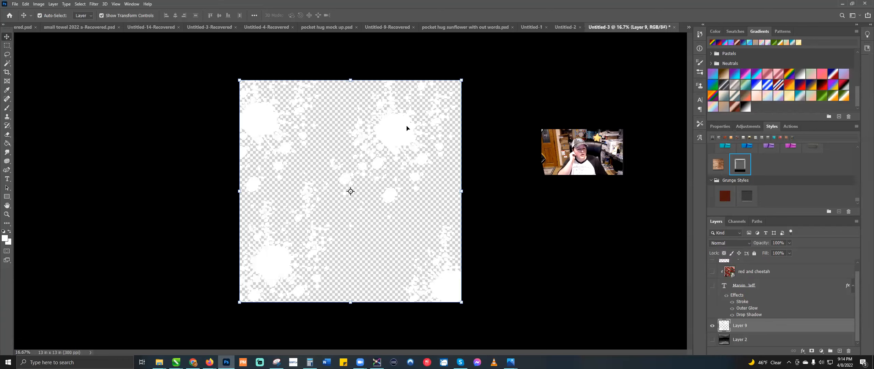
pyautogui.press('Delete')
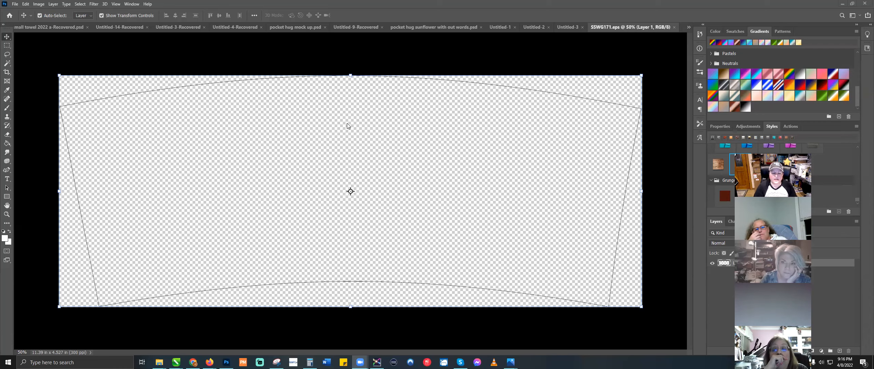
# Step: Place the 'red and cheetah' pattern file embedded into SSWG171.eps
pyautogui.click(14, 4)
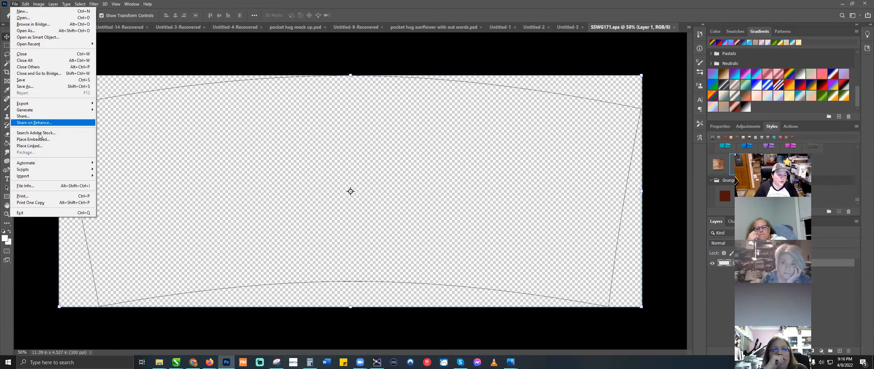
pyautogui.click(41, 137)
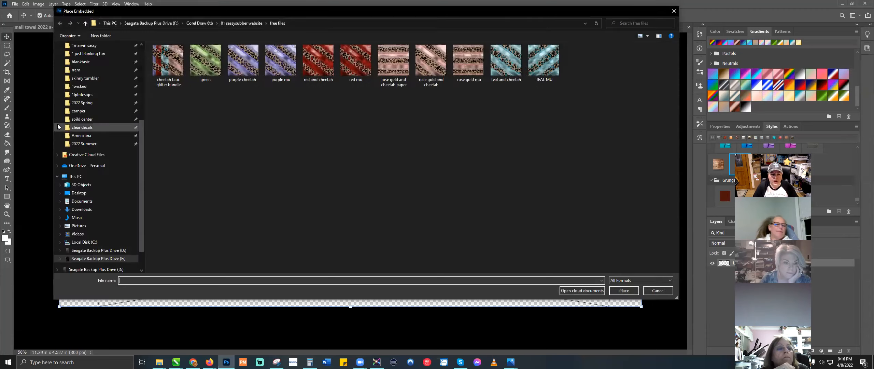
pyautogui.click(318, 61)
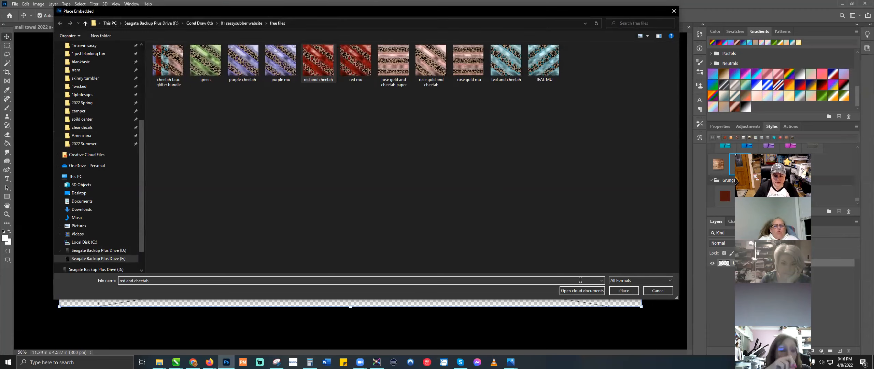
pyautogui.click(624, 290)
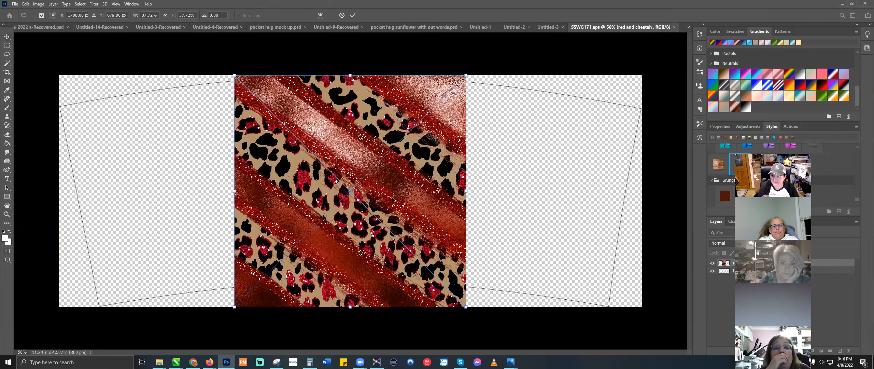
pyautogui.press('Return')
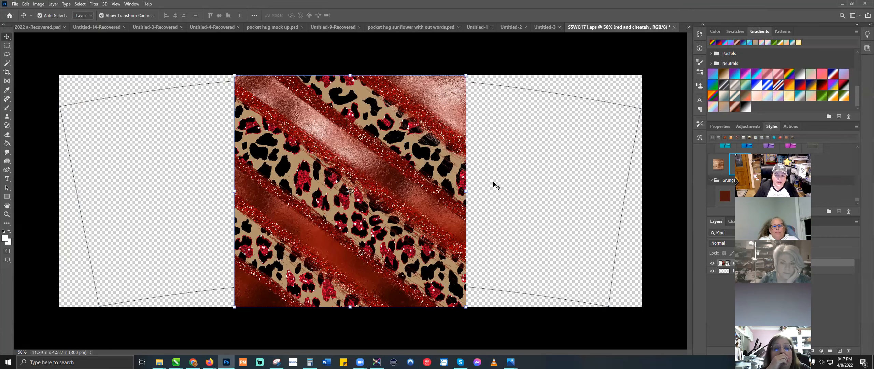
# Step: Stretch the pattern to the canvas's left and right edges and clip it to the template layer
pyautogui.hotkey('ctrl', 't')
pyautogui.moveTo(466, 191); pyautogui.dragTo(644, 193)
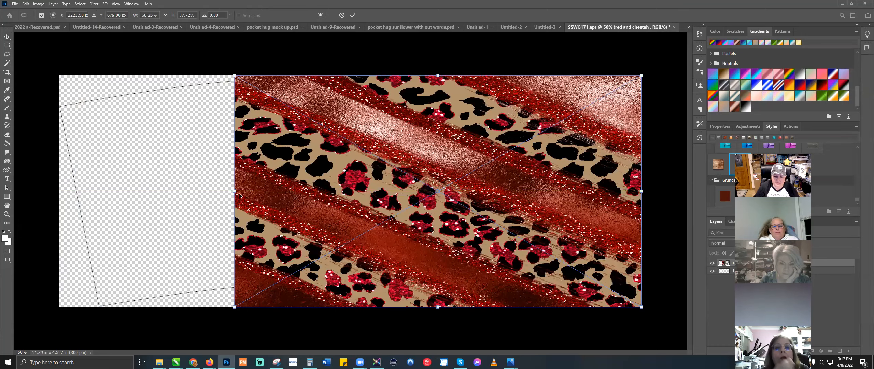
pyautogui.moveTo(236, 191); pyautogui.dragTo(57, 190)
pyautogui.press('Return')
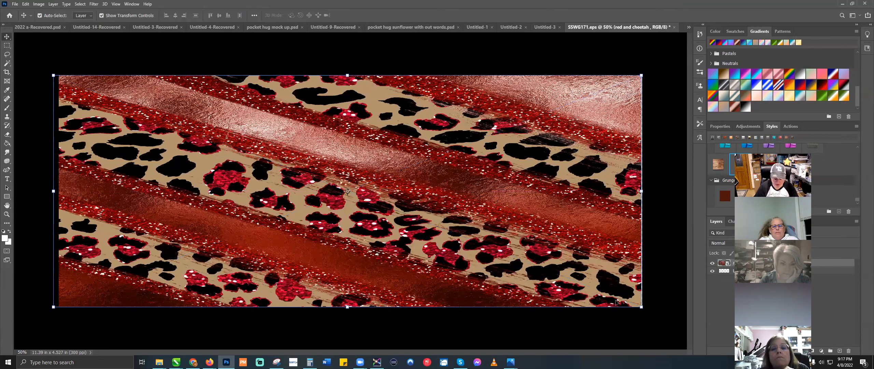
pyautogui.hotkey('ctrl', 'alt', 'g')
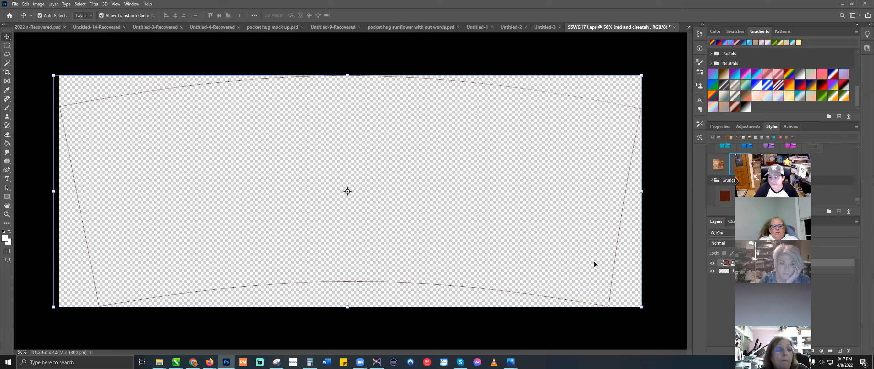
# Step: Hide the leopard pattern layer, select Layer 1, and set the foreground colour to #000000
pyautogui.click(713, 262)
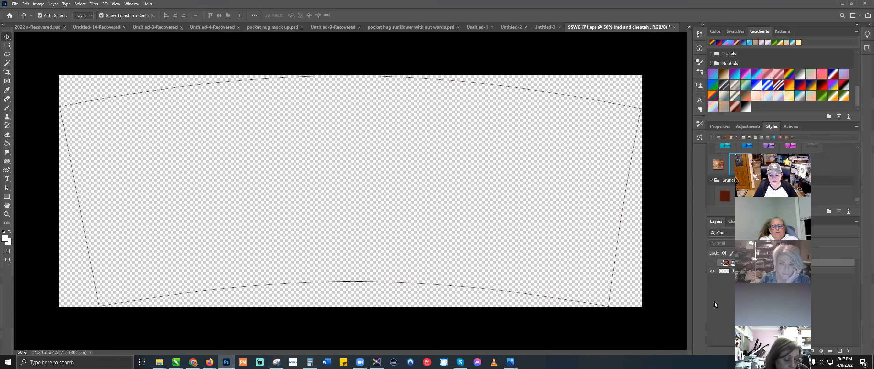
pyautogui.click(749, 270)
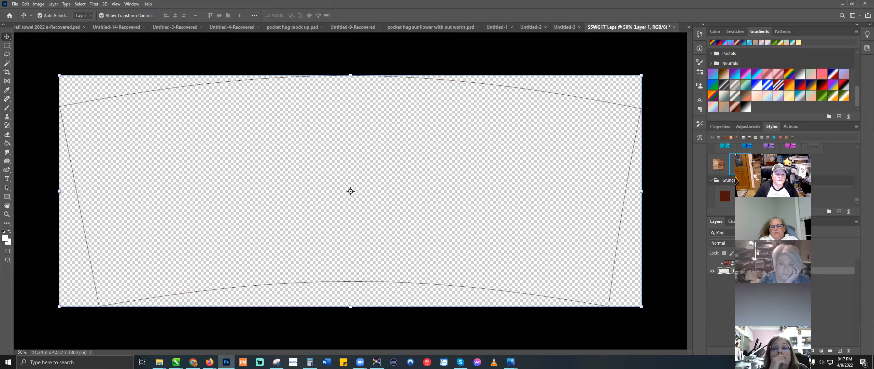
pyautogui.click(5, 238)
pyautogui.write('000000')
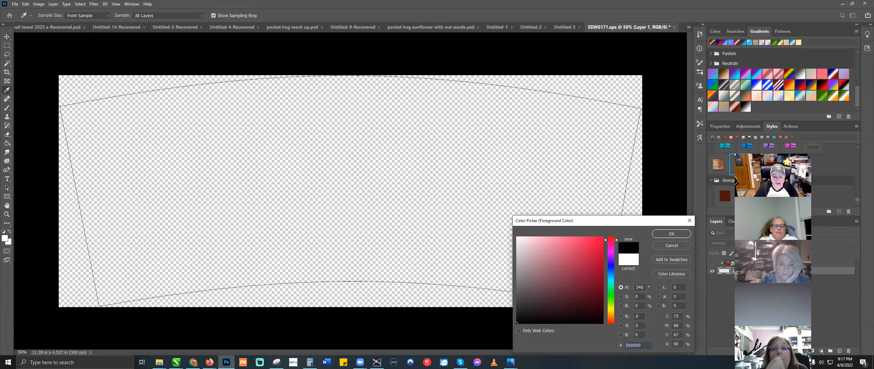
pyautogui.click(664, 234)
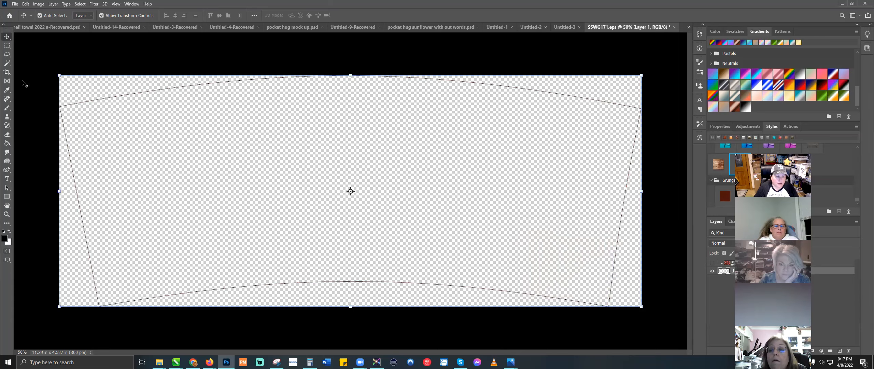
# Step: Paint Bucket the warped shape and its grey edge fringe black, then show the pattern layer again
pyautogui.click(6, 143)
pyautogui.click(176, 137)
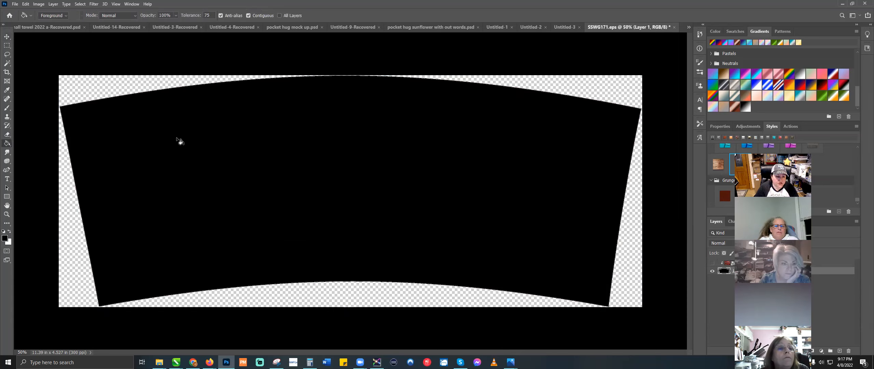
pyautogui.click(177, 139)
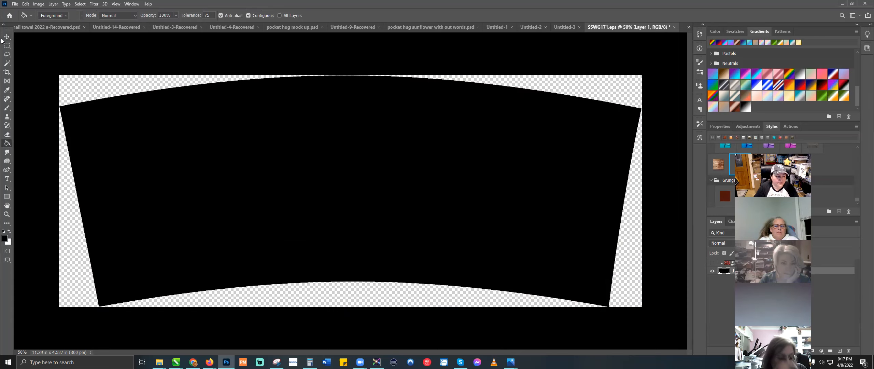
pyautogui.click(7, 37)
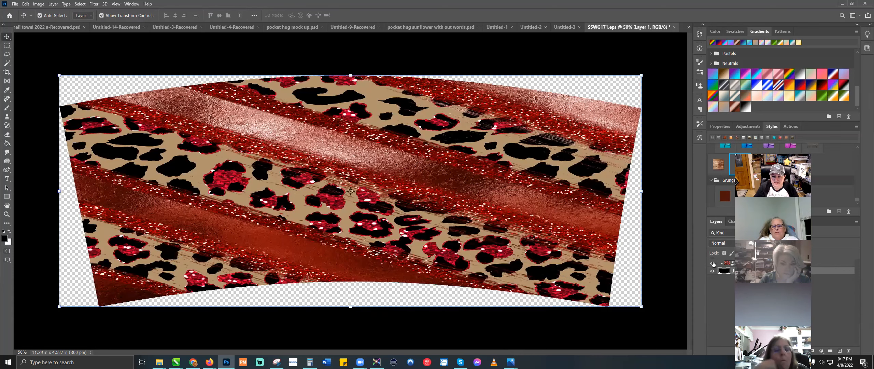
pyautogui.click(713, 263)
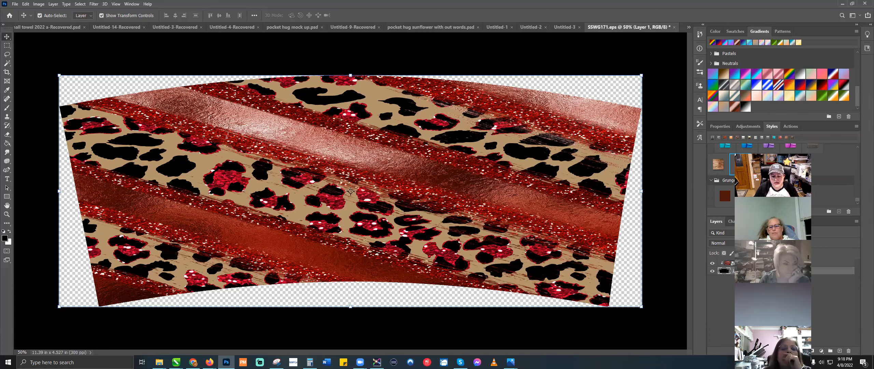
pyautogui.click(712, 263)
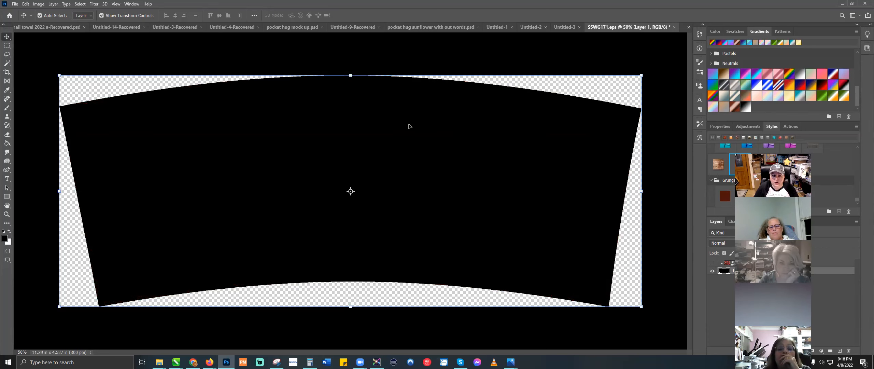
pyautogui.click(711, 263)
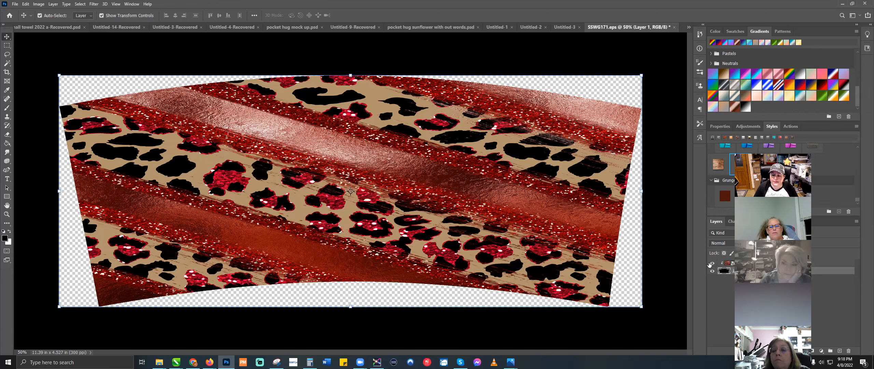
pyautogui.click(712, 263)
# Step: Erase a streak near the shape's top, then refill it and its outline black with the Paint Bucket
pyautogui.click(6, 134)
pyautogui.moveTo(308, 98); pyautogui.dragTo(394, 102)
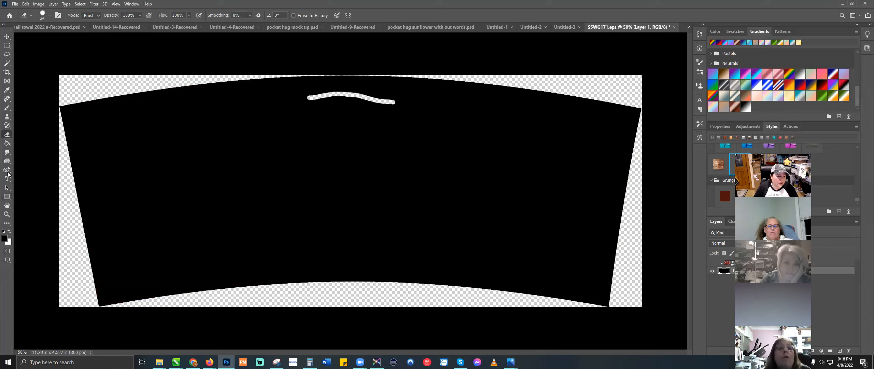
pyautogui.click(7, 144)
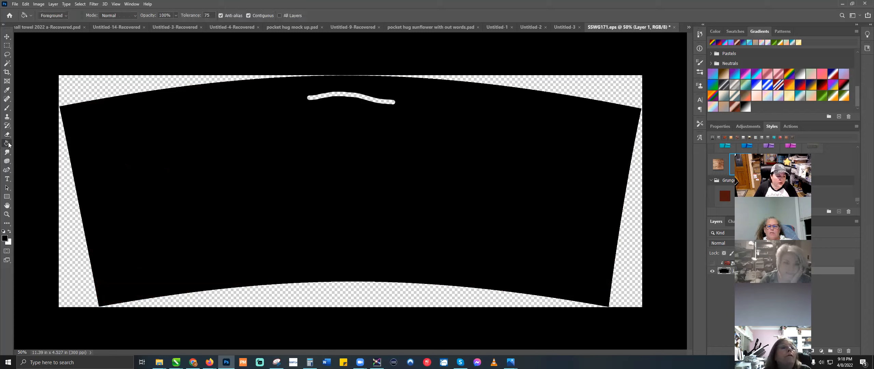
pyautogui.click(372, 100)
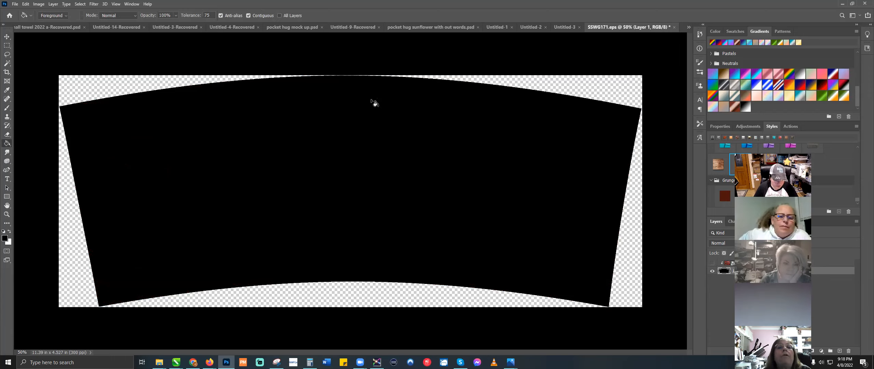
pyautogui.hotkey('ctrl', '+')
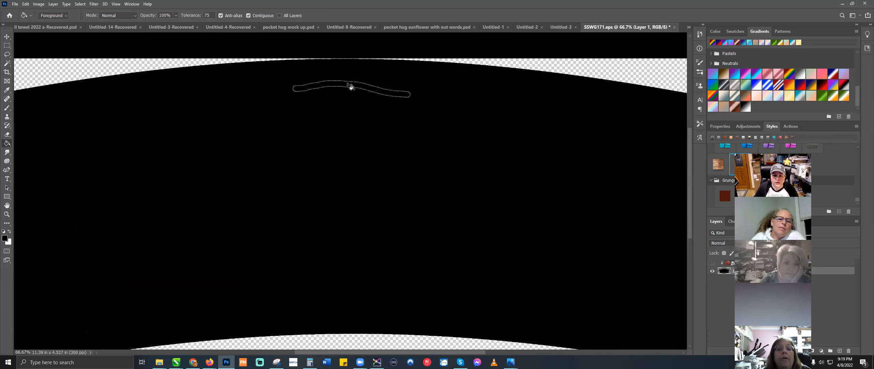
pyautogui.click(348, 84)
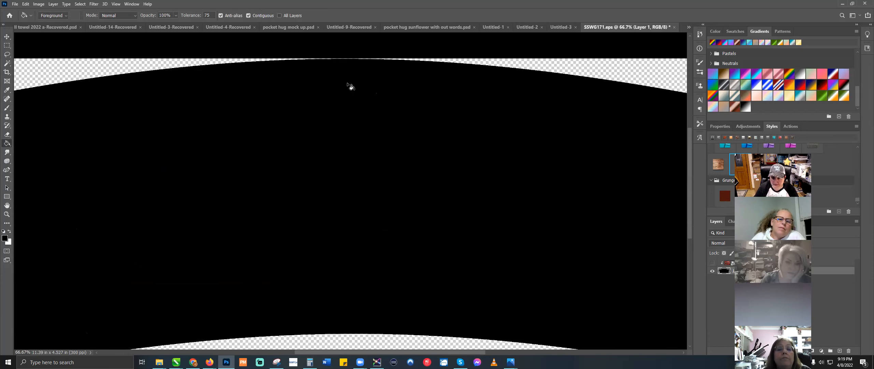
# Step: Toggle the leopard pattern layer on and back off, then zoom to 100% on the shape
pyautogui.click(7, 36)
pyautogui.hotkey('ctrl', '-')
pyautogui.hotkey('ctrl', '-')
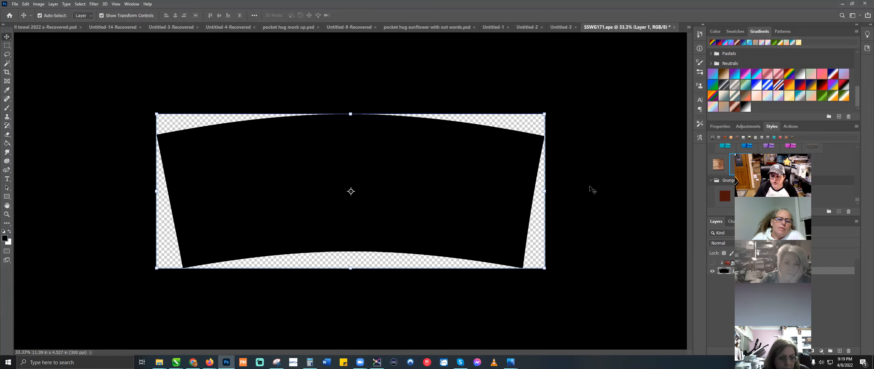
pyautogui.click(713, 263)
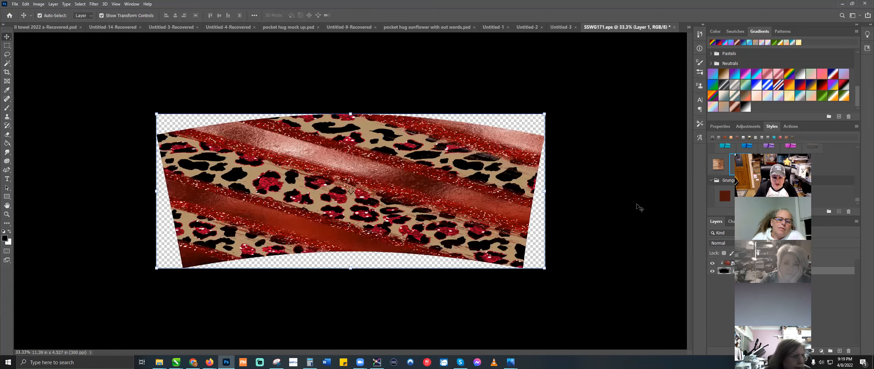
pyautogui.hotkey('ctrl', 'z')
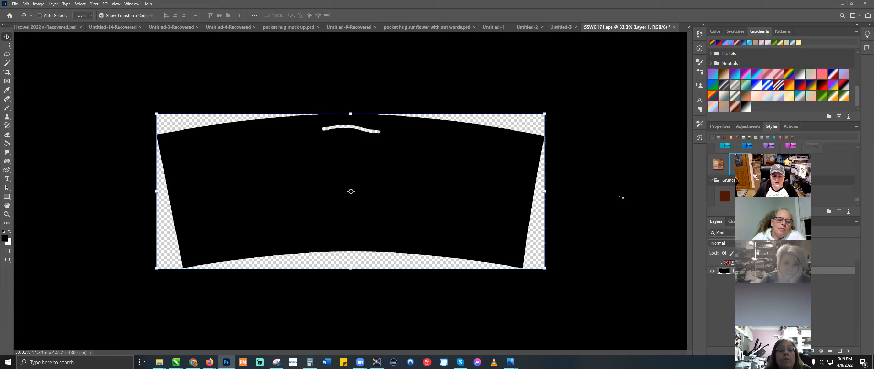
pyautogui.hotkey('ctrl', 'z')
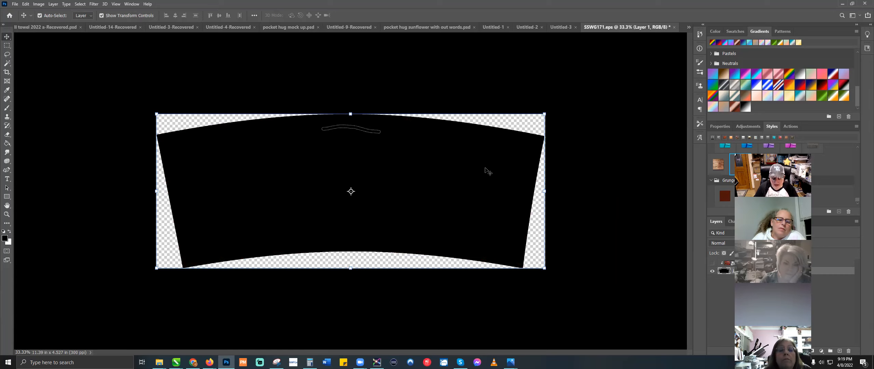
pyautogui.hotkey('ctrl', '1')
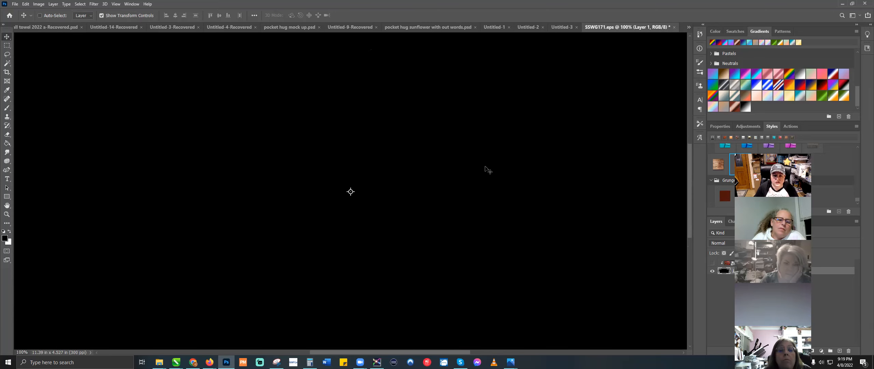
pyautogui.scroll(3, 487, 169)
pyautogui.scroll(1, 487, 169)
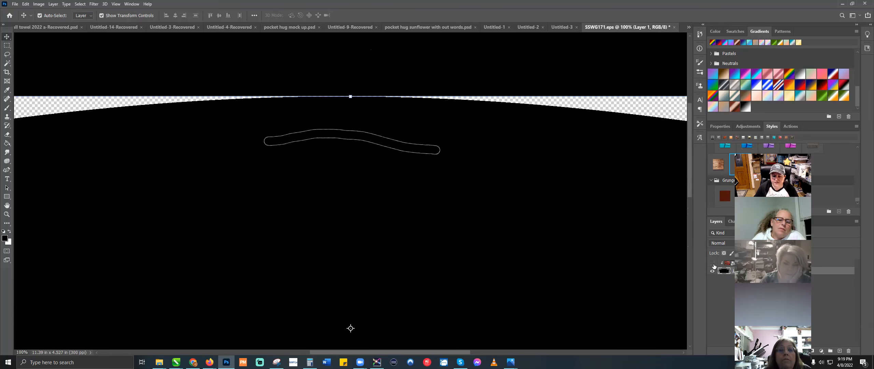
# Step: Deselect the leftover streak outline and hide the leopard pattern layer
pyautogui.click(712, 264)
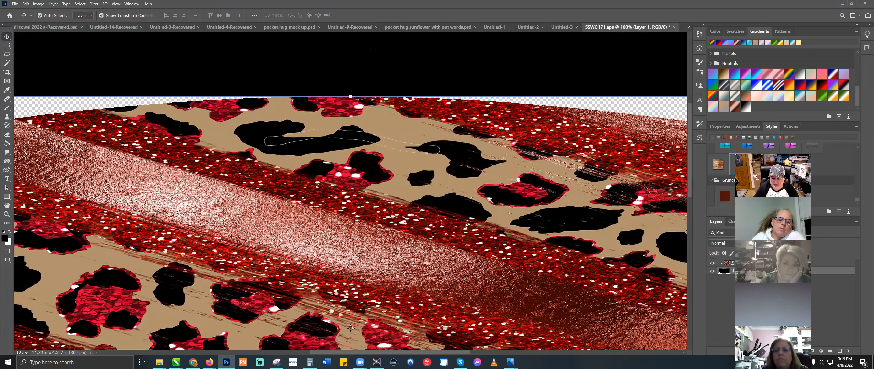
pyautogui.click(6, 143)
pyautogui.hotkey('ctrl', 'd')
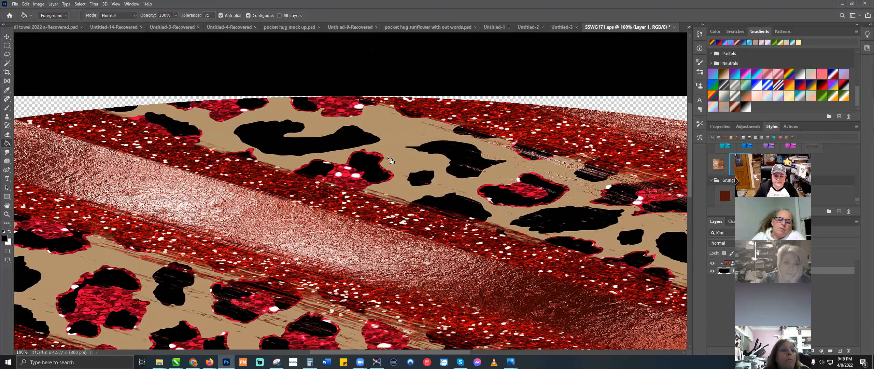
pyautogui.click(713, 263)
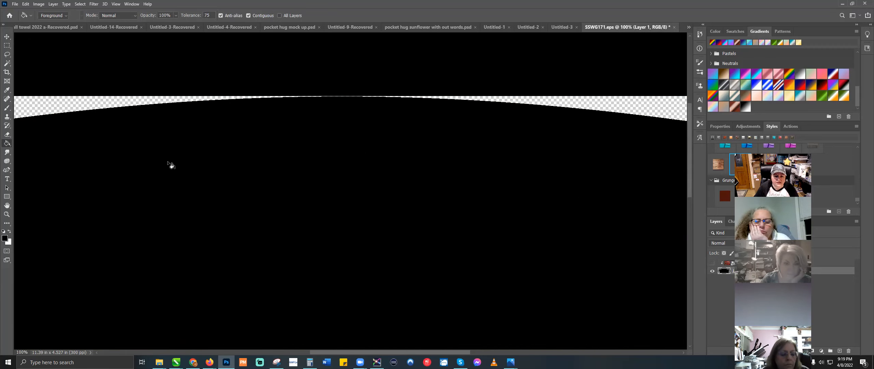
pyautogui.click(7, 36)
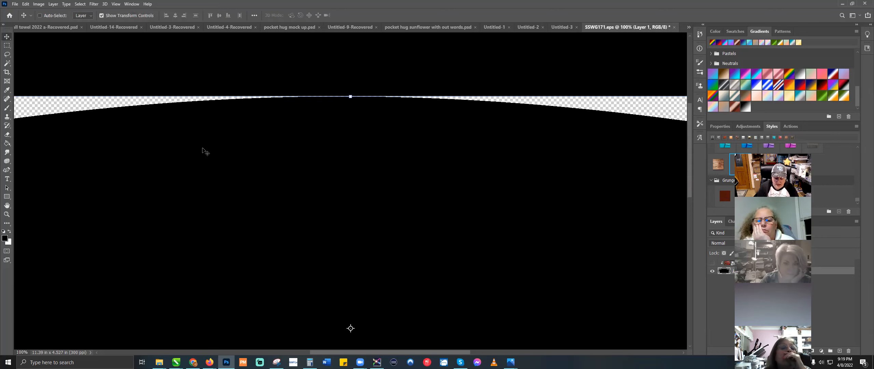
# Step: Put the black shape into Free Transform and switch it to Warp mode
pyautogui.hotkey('ctrl', '-')
pyautogui.hotkey('ctrl', '-')
pyautogui.hotkey('ctrl', '-')
pyautogui.press('ctrl')
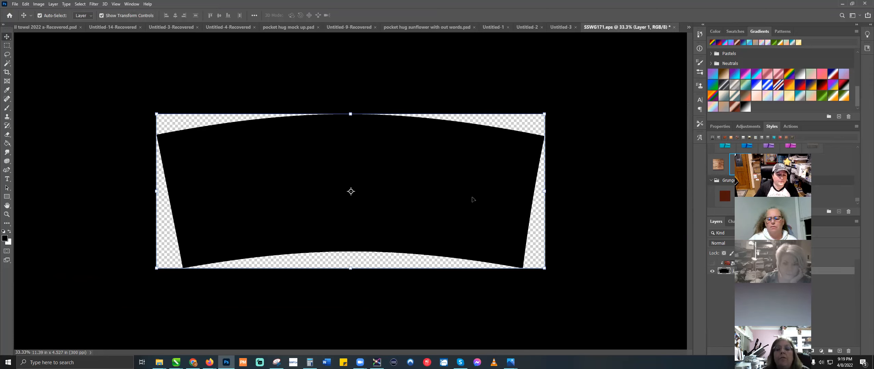
pyautogui.rightClick(422, 153)
pyautogui.click(393, 160)
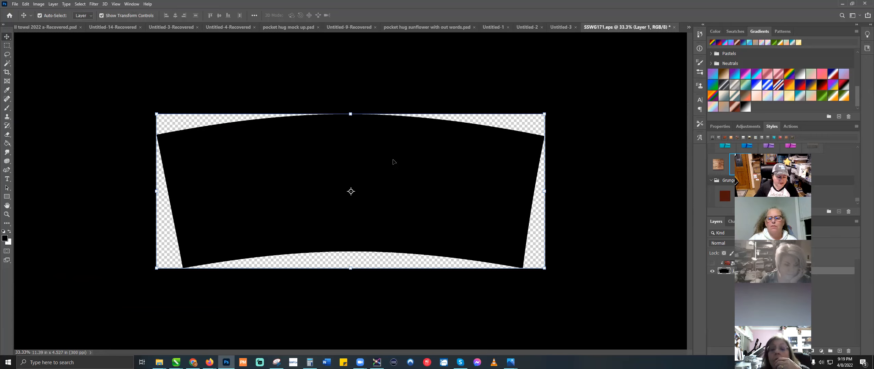
pyautogui.hotkey('ctrl', 't')
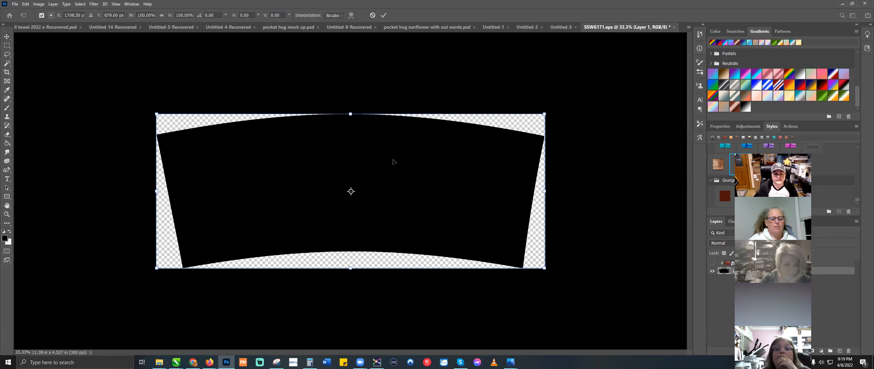
pyautogui.rightClick(393, 162)
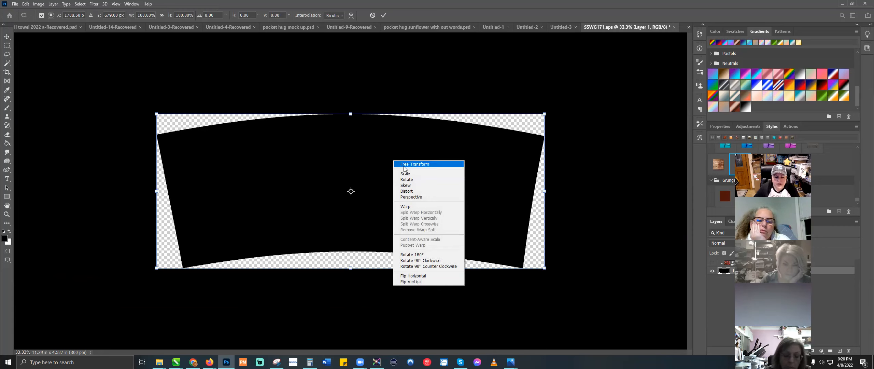
pyautogui.click(419, 207)
# Step: Warp the top edge into a downward dip, curve the left side inward, and commit
pyautogui.moveTo(374, 133); pyautogui.dragTo(370, 162)
pyautogui.moveTo(295, 159); pyautogui.dragTo(589, 97)
pyautogui.moveTo(431, 163); pyautogui.dragTo(326, 134)
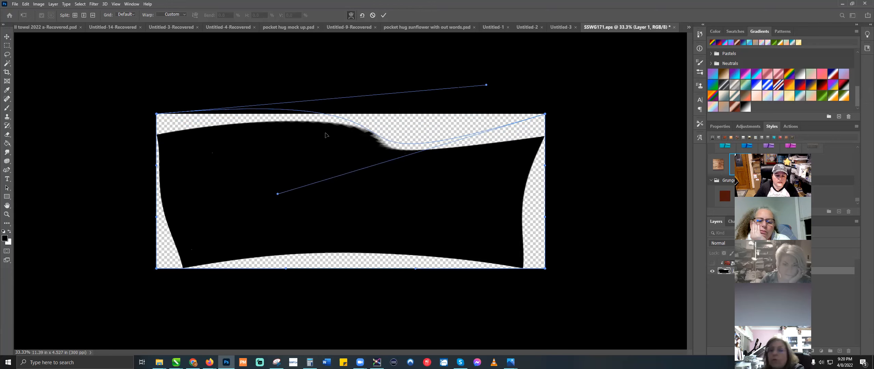
pyautogui.moveTo(222, 138); pyautogui.dragTo(226, 132)
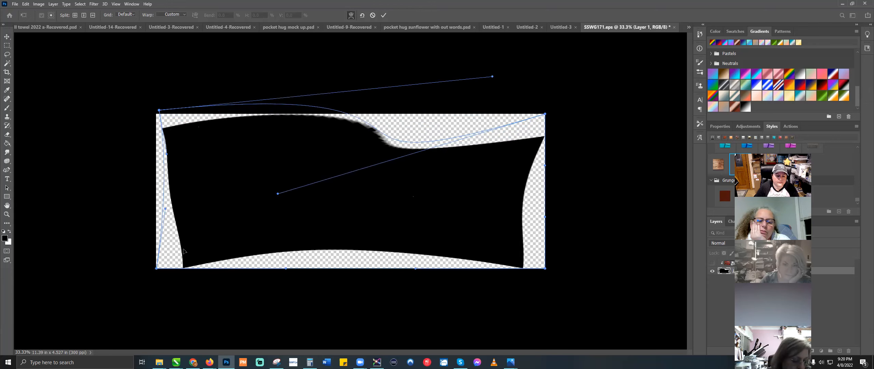
pyautogui.moveTo(157, 268); pyautogui.dragTo(223, 265)
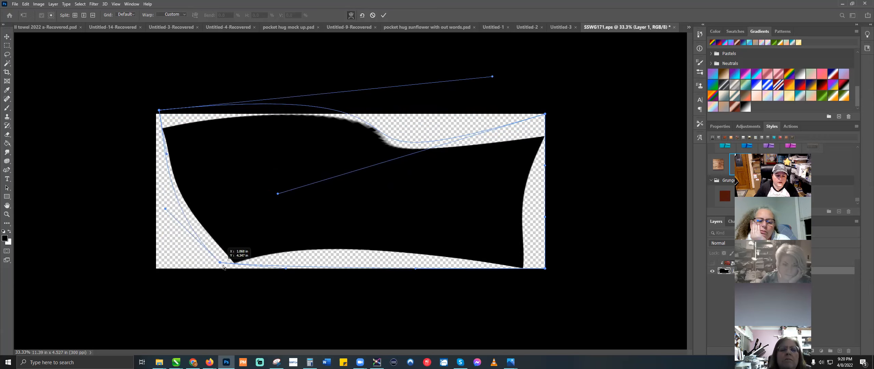
pyautogui.moveTo(165, 210); pyautogui.dragTo(284, 199)
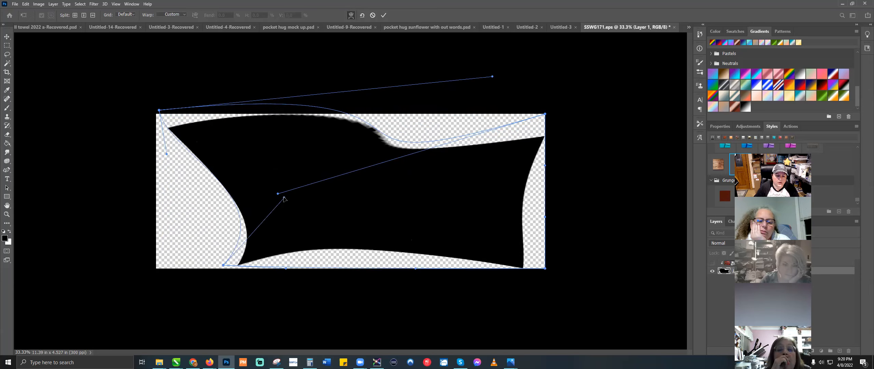
pyautogui.press('Return')
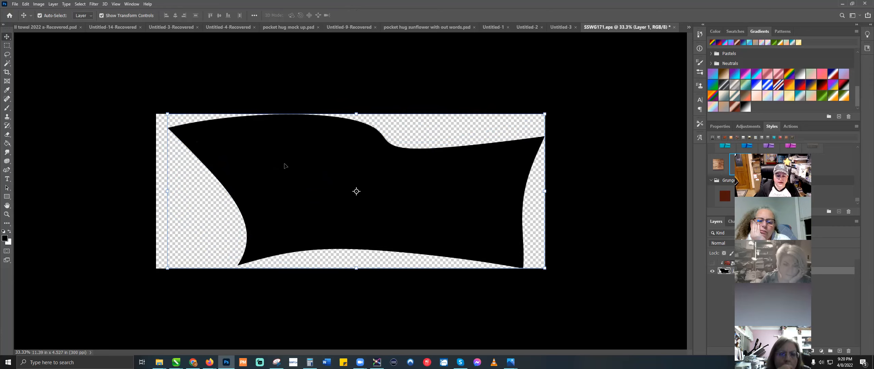
# Step: Distort the black shape by pulling its top corners down, commit, then delete the layer
pyautogui.hotkey('ctrl', 't')
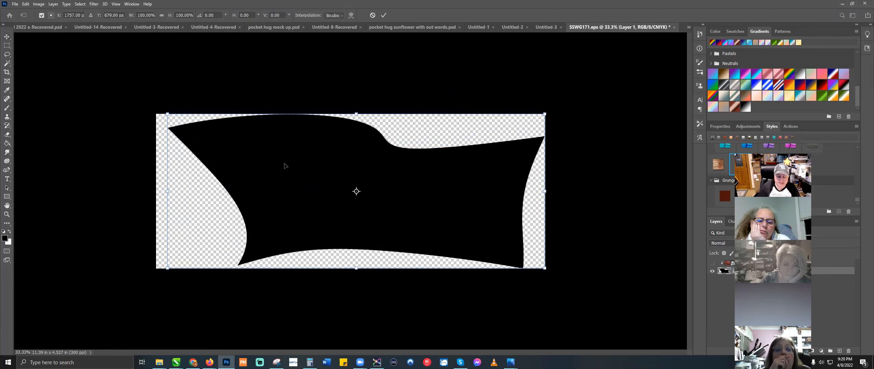
pyautogui.rightClick(284, 164)
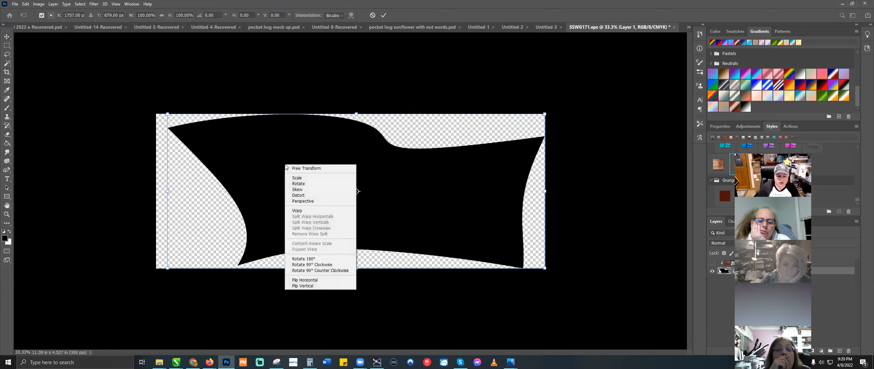
pyautogui.click(301, 197)
pyautogui.moveTo(545, 116); pyautogui.dragTo(419, 172)
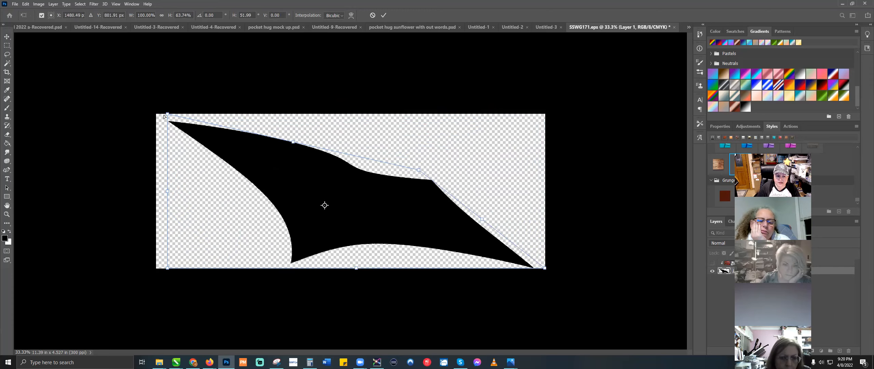
pyautogui.moveTo(167, 114); pyautogui.dragTo(223, 197)
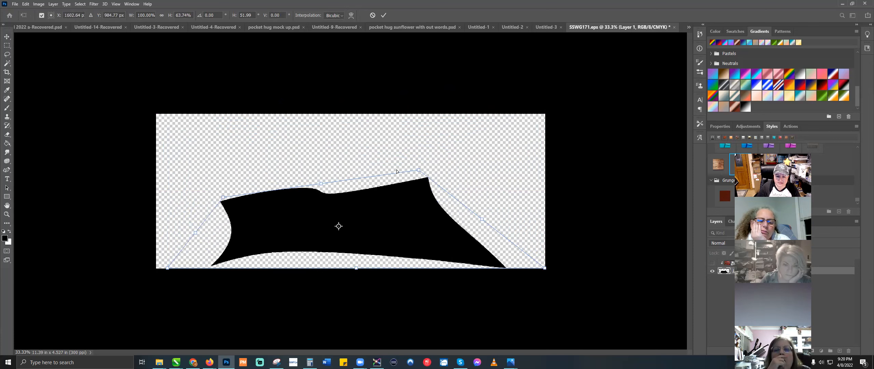
pyautogui.moveTo(418, 169); pyautogui.dragTo(420, 190)
pyautogui.press('Return')
pyautogui.press('Delete')
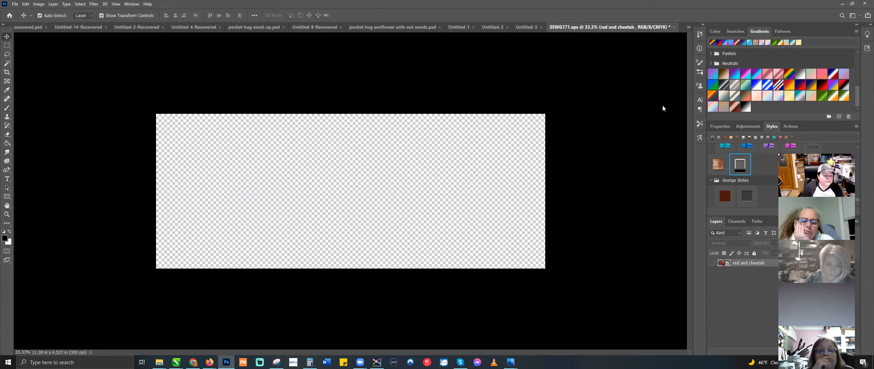
# Step: Place the embedded wood texture 1 (8) from the backgrounds folder
pyautogui.click(15, 4)
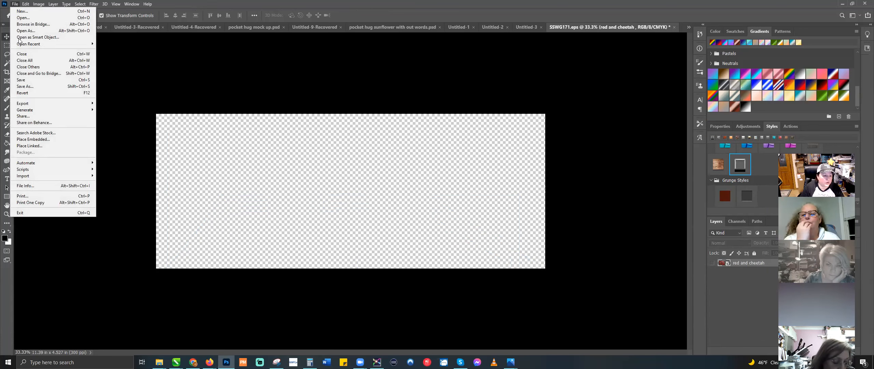
pyautogui.click(47, 139)
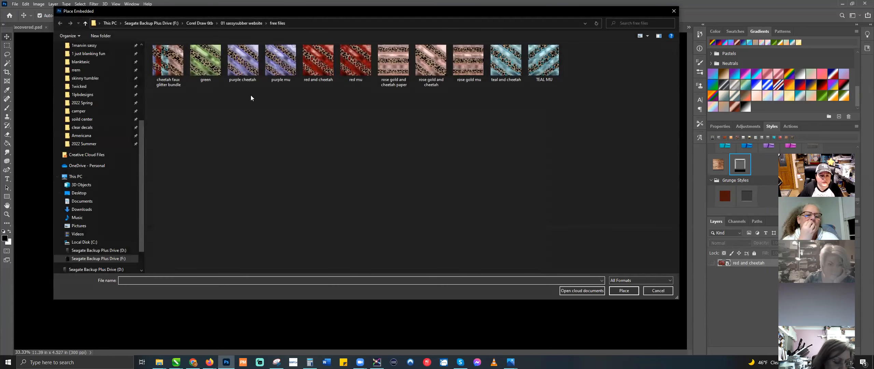
pyautogui.click(198, 23)
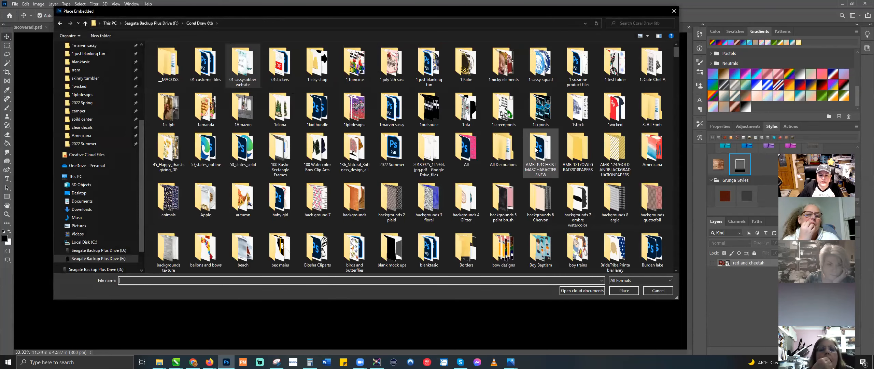
pyautogui.doubleClick(359, 197)
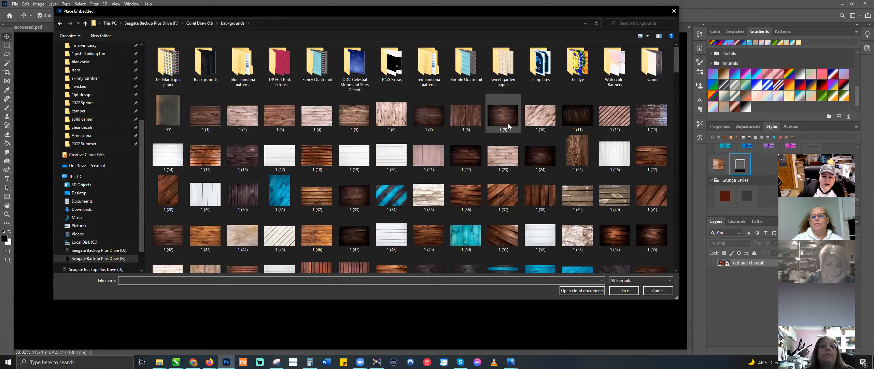
pyautogui.click(466, 114)
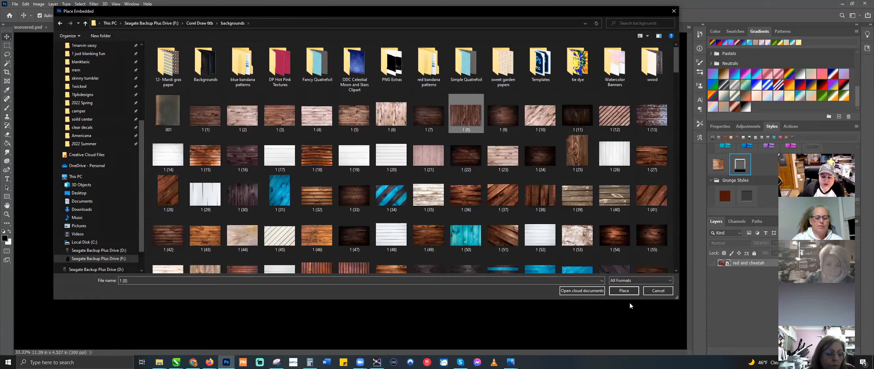
pyautogui.click(624, 290)
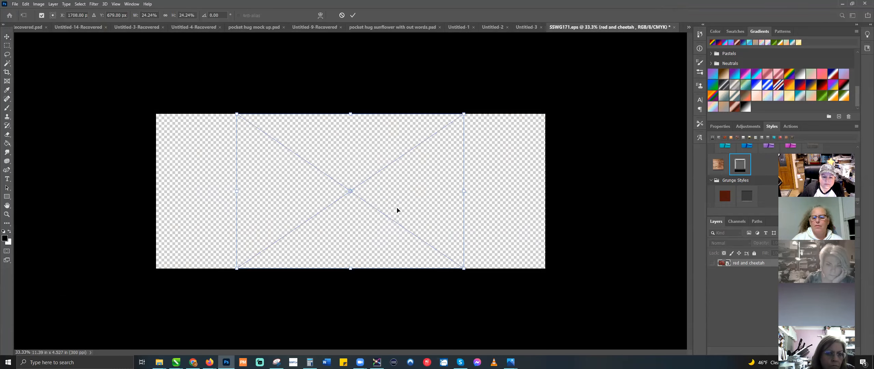
# Step: Stretch the wood texture to the canvas's left and right edges and commit
pyautogui.moveTo(237, 191); pyautogui.dragTo(153, 191)
pyautogui.moveTo(464, 197); pyautogui.dragTo(546, 194)
pyautogui.press('Return')
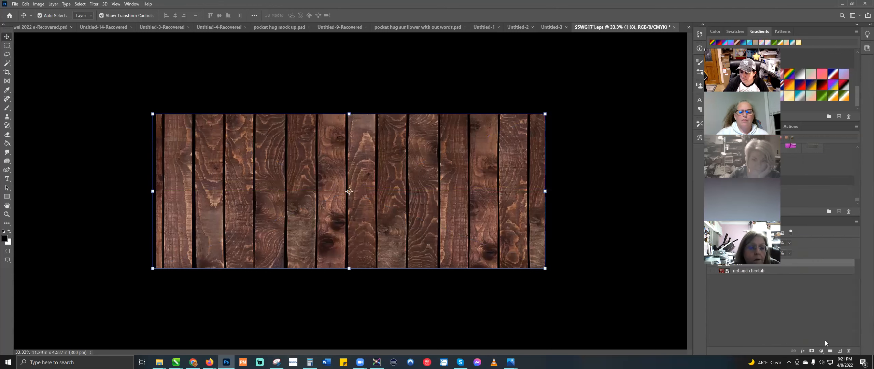
# Step: Create Layer 1 filled with white and move it below the wood layer 1 (8)
pyautogui.click(839, 351)
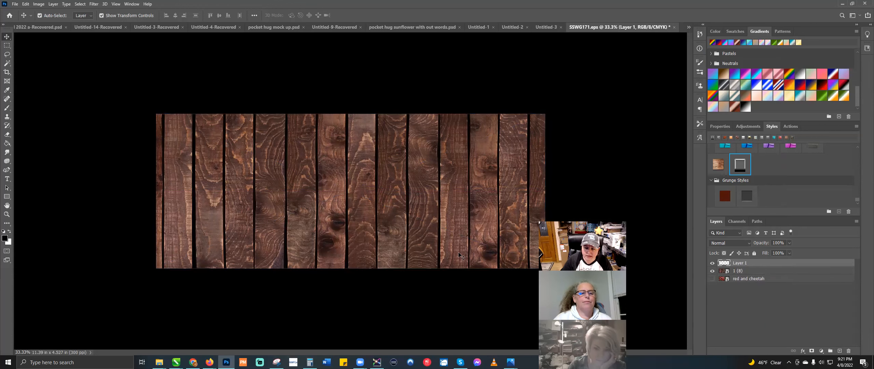
pyautogui.click(7, 240)
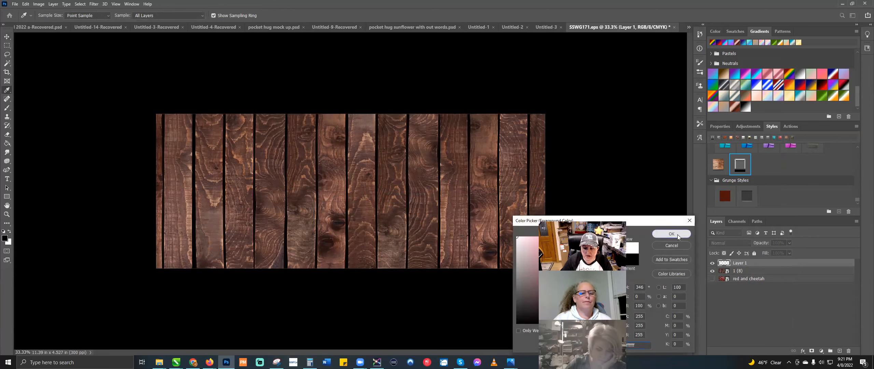
pyautogui.click(677, 234)
pyautogui.click(249, 174)
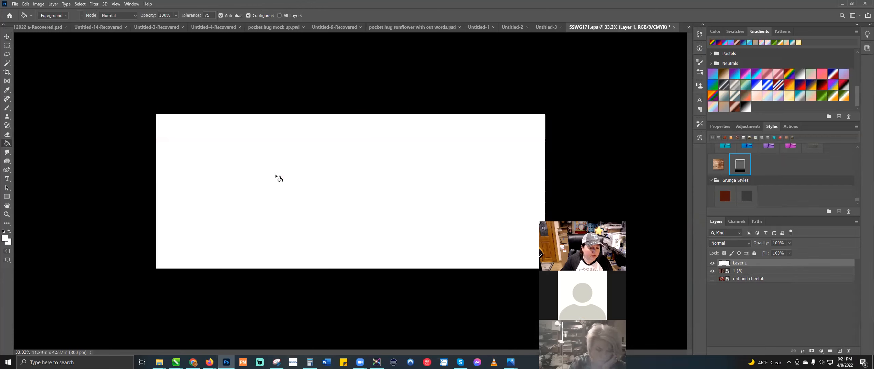
pyautogui.press('v')
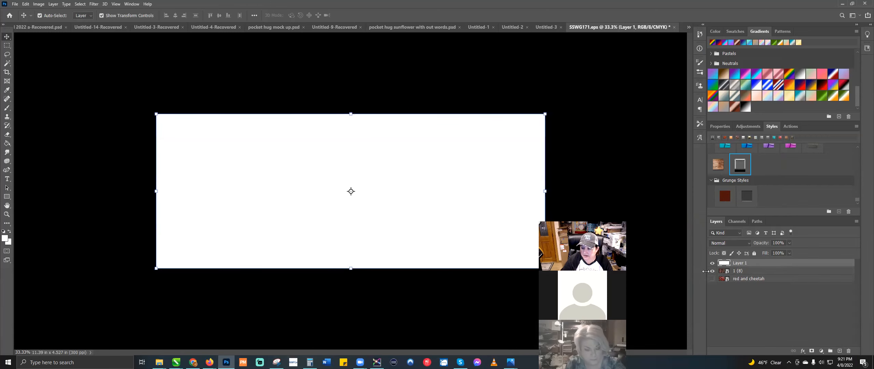
pyautogui.moveTo(752, 263); pyautogui.dragTo(748, 278)
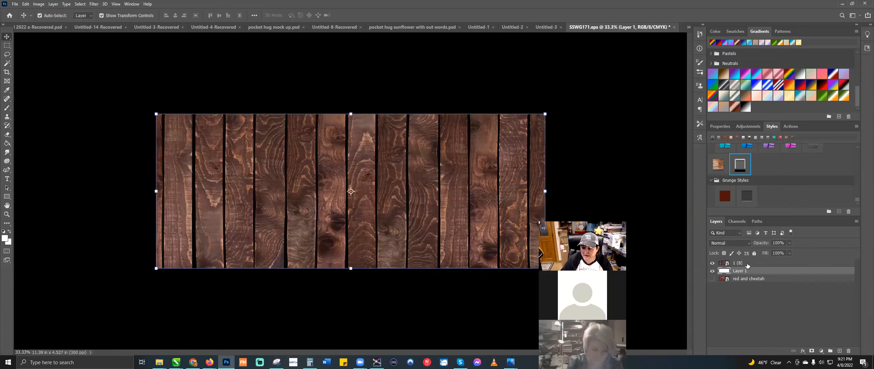
# Step: Distort wood layer 1 (8), lowering its top corners into a low floor band
pyautogui.click(747, 263)
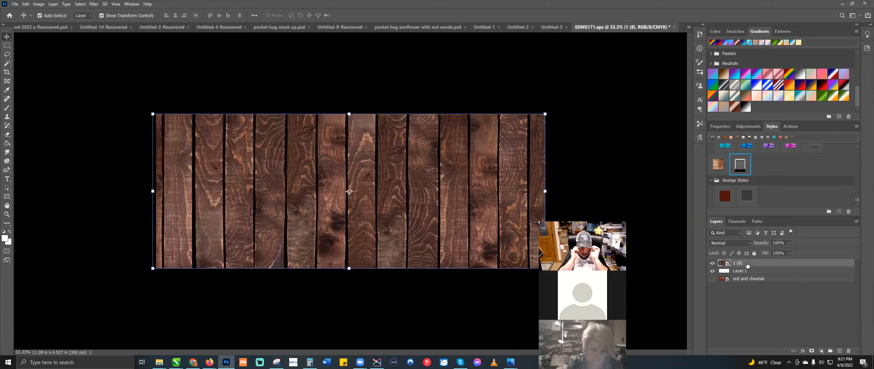
pyautogui.hotkey('ctrl', 't')
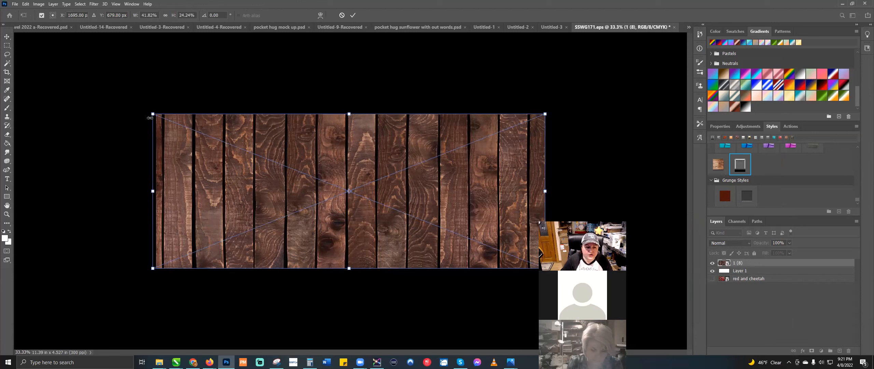
pyautogui.rightClick(298, 170)
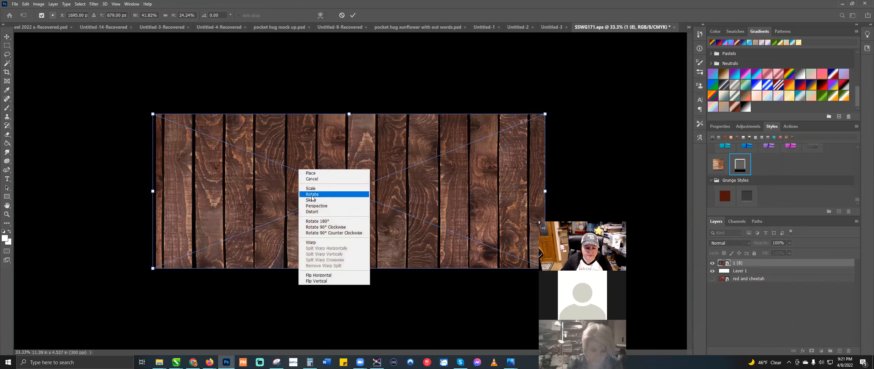
pyautogui.click(311, 211)
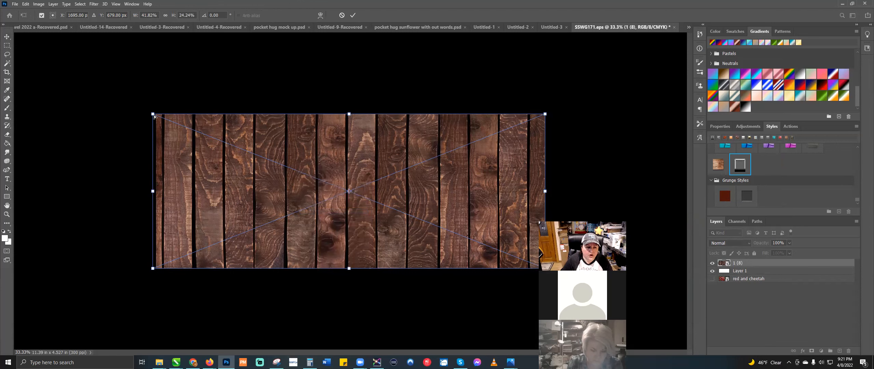
pyautogui.moveTo(153, 115); pyautogui.dragTo(185, 211)
pyautogui.moveTo(545, 115); pyautogui.dragTo(545, 222)
pyautogui.moveTo(186, 212); pyautogui.dragTo(158, 228)
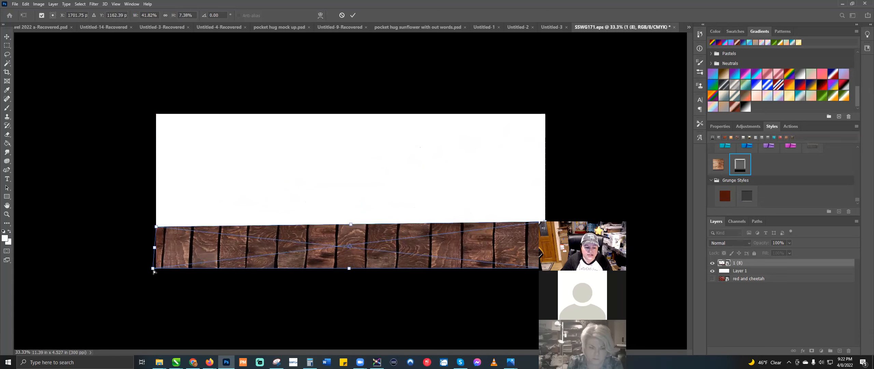
# Step: Spread the floor's bottom corners outward for perspective, level the top edge, and commit
pyautogui.moveTo(153, 269); pyautogui.dragTo(49, 264)
pyautogui.moveTo(545, 268); pyautogui.dragTo(681, 277)
pyautogui.moveTo(51, 265); pyautogui.dragTo(45, 268)
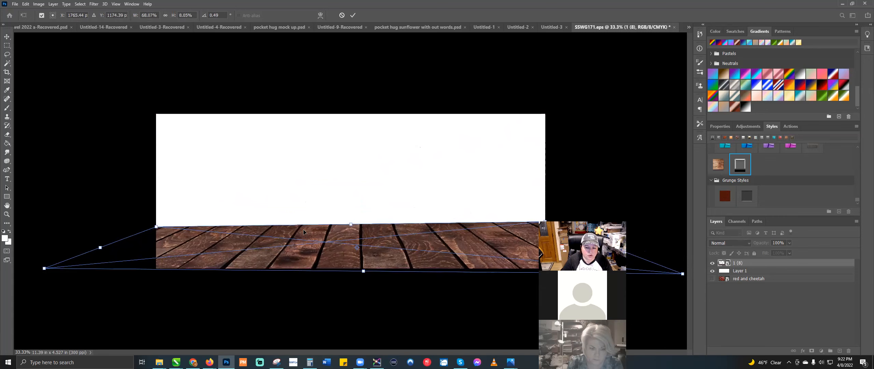
pyautogui.moveTo(546, 221); pyautogui.dragTo(545, 227)
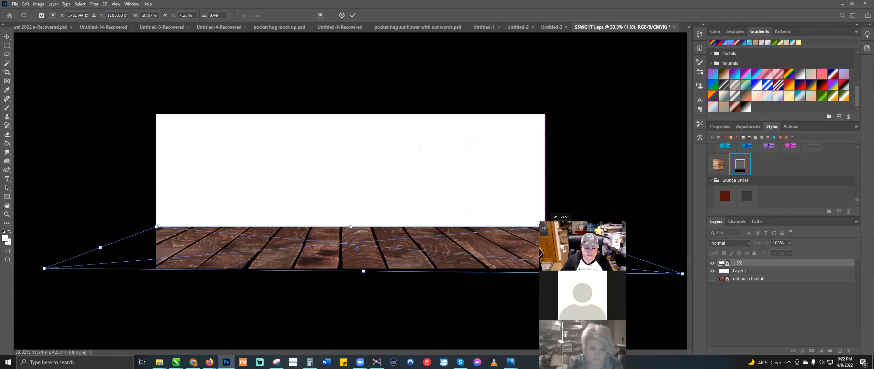
pyautogui.press('Return')
pyautogui.click(798, 263)
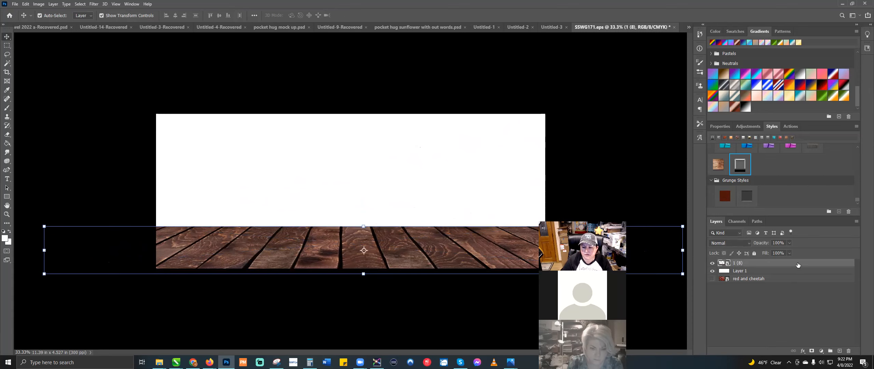
# Step: Give layer 1 (8) an upward drop shadow with 5% spread, 101 px size, 93% opacity
pyautogui.doubleClick(797, 265)
pyautogui.click(575, 196)
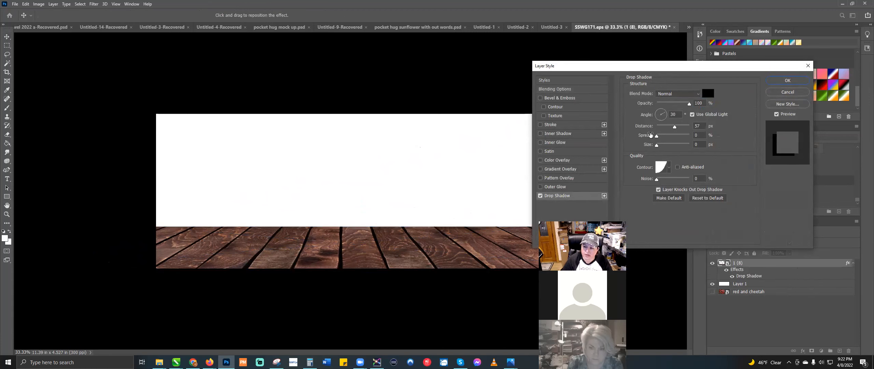
pyautogui.moveTo(437, 226); pyautogui.dragTo(437, 220)
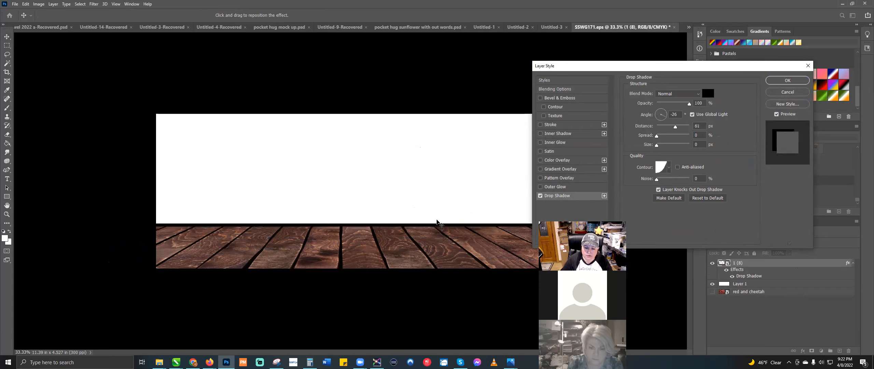
pyautogui.click(660, 147)
pyautogui.moveTo(660, 147)
pyautogui.mouseDown()
pyautogui.moveTo(668, 147)
pyautogui.moveTo(659, 136)
pyautogui.moveTo(672, 146)
pyautogui.mouseUp()
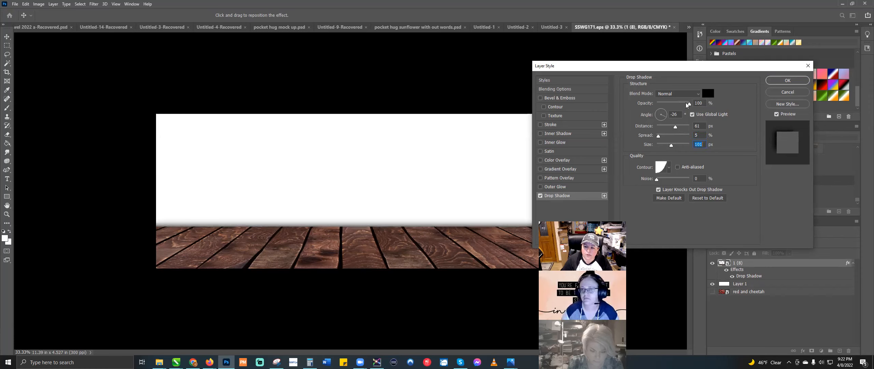
pyautogui.moveTo(686, 105); pyautogui.dragTo(682, 106)
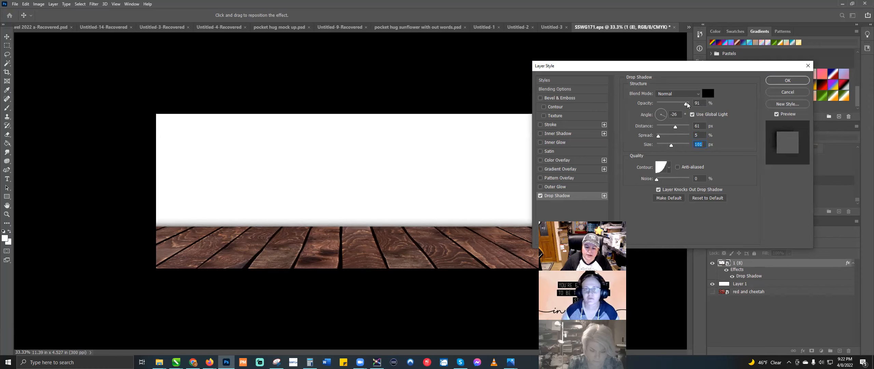
pyautogui.click(687, 103)
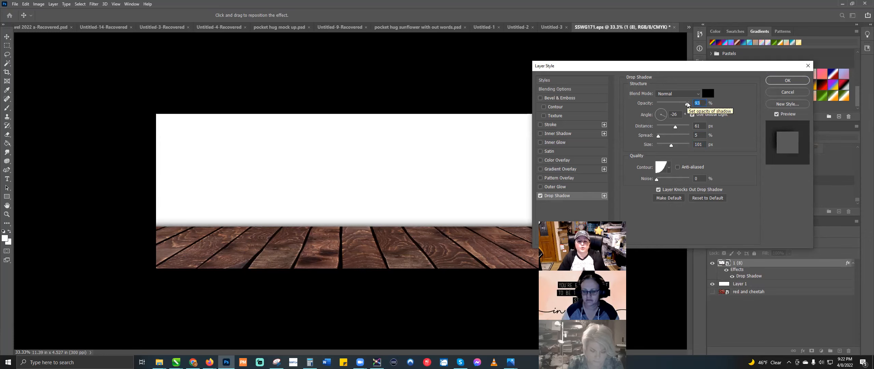
pyautogui.click(788, 80)
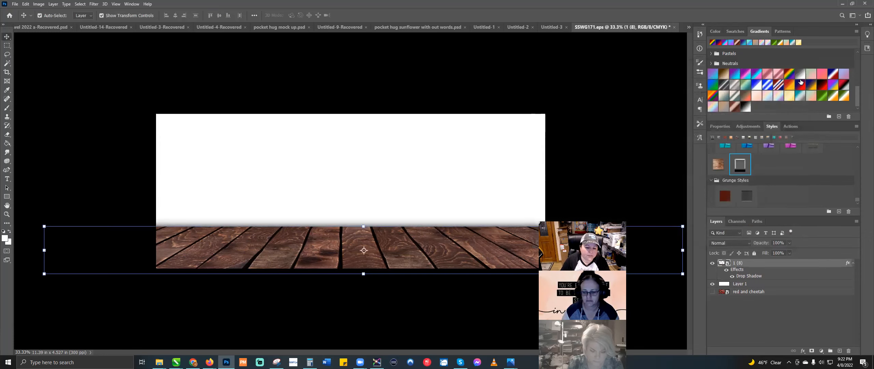
# Step: Draw a thin white Rectangle 1 strip at the floor's top edge, stacked beneath 1 (8)
pyautogui.press('u')
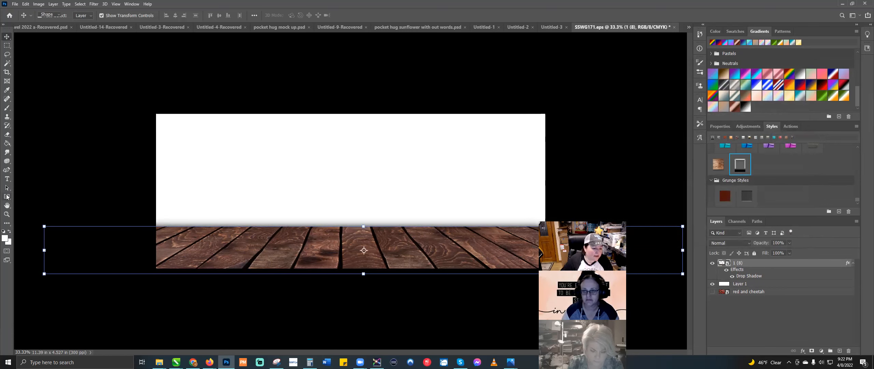
pyautogui.moveTo(149, 217); pyautogui.dragTo(556, 229)
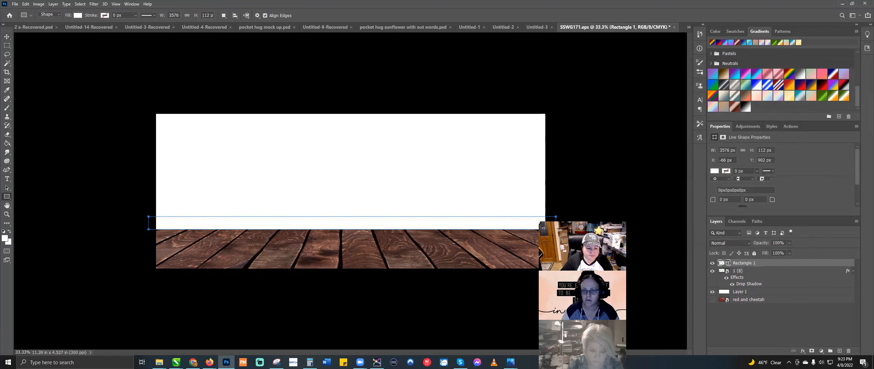
pyautogui.click(6, 37)
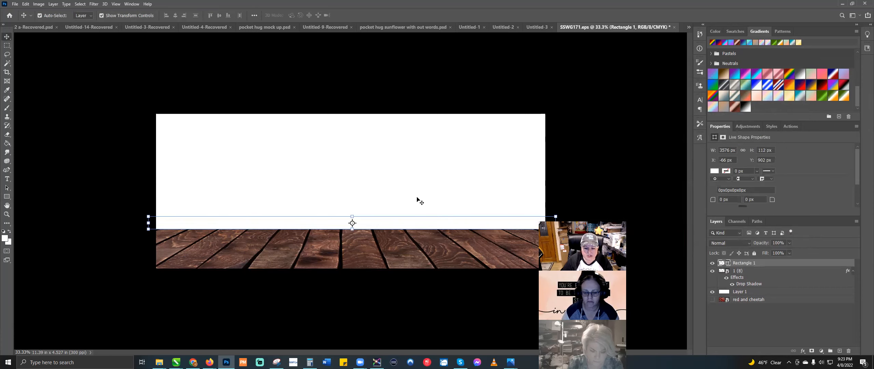
pyautogui.moveTo(531, 224); pyautogui.dragTo(533, 225)
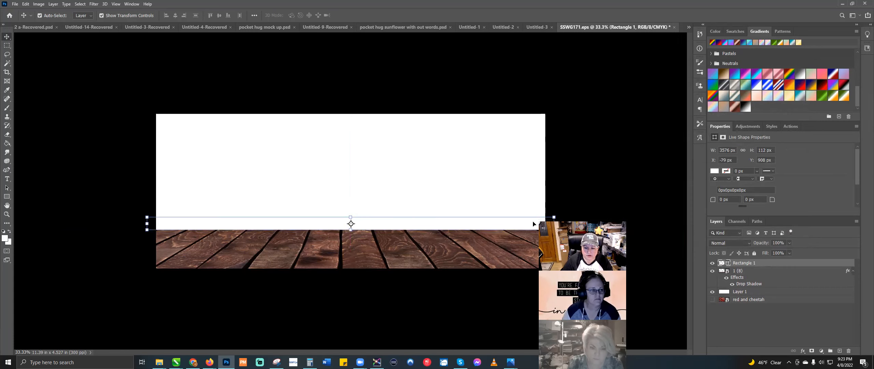
pyautogui.moveTo(779, 263); pyautogui.dragTo(781, 282)
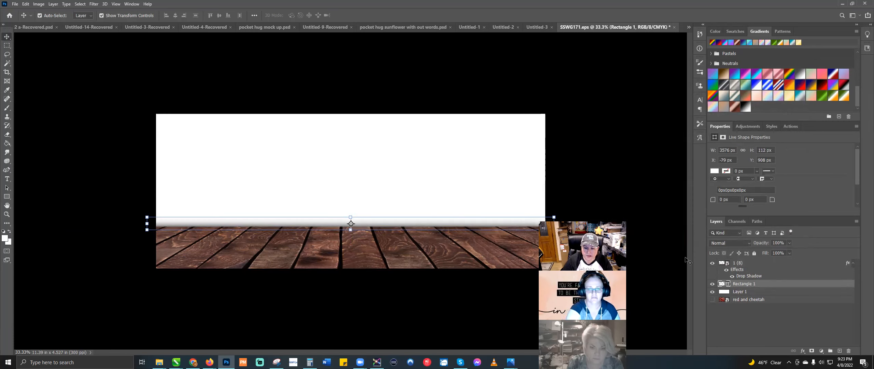
# Step: Add a 66% opacity drop shadow to Rectangle 1 and raise the strip slightly
pyautogui.doubleClick(774, 276)
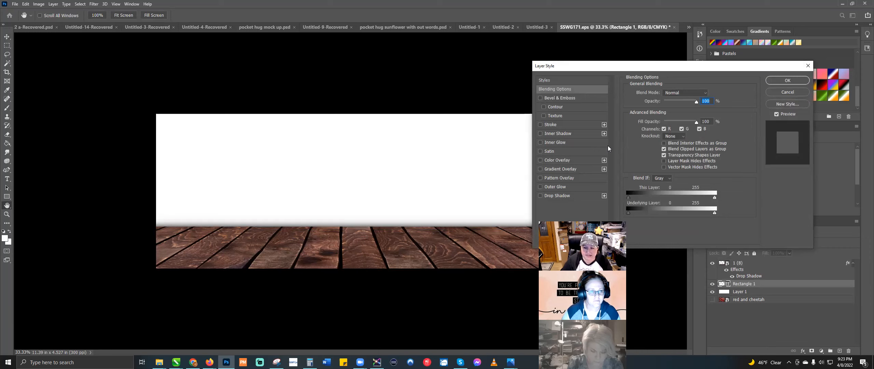
pyautogui.click(579, 195)
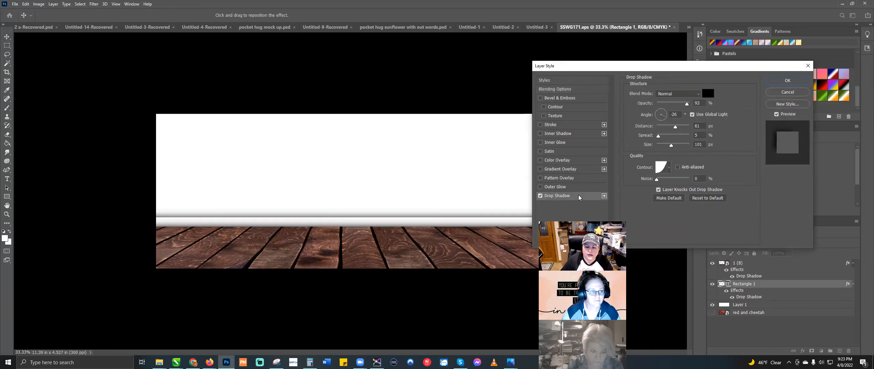
pyautogui.moveTo(687, 104); pyautogui.dragTo(667, 105)
pyautogui.click(795, 82)
pyautogui.moveTo(500, 219); pyautogui.dragTo(499, 219)
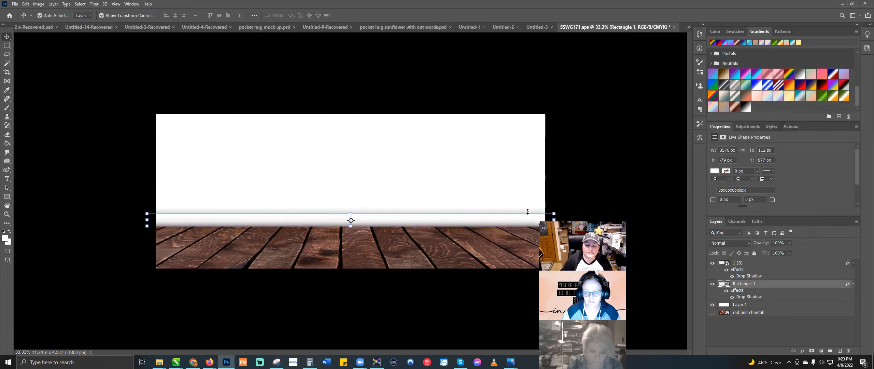
# Step: Add Bevel & Emboss to the strip with a Linear gloss contour and reduced depth
pyautogui.doubleClick(782, 284)
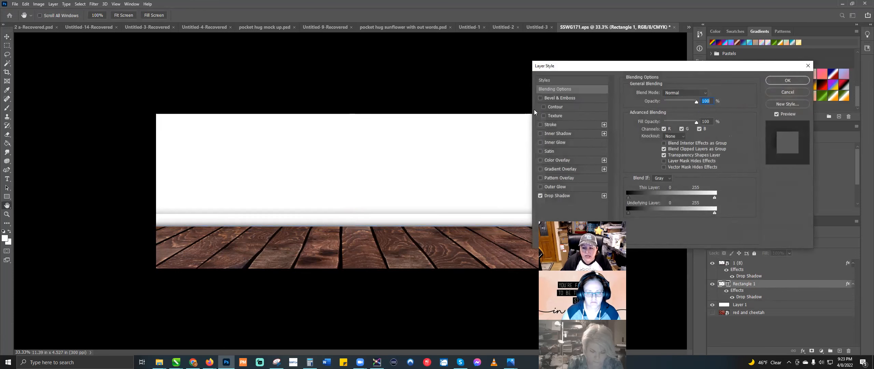
pyautogui.click(541, 97)
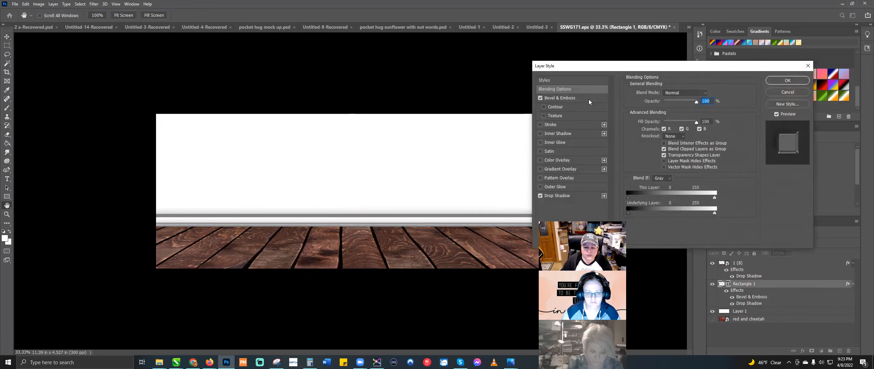
pyautogui.click(589, 99)
pyautogui.click(672, 184)
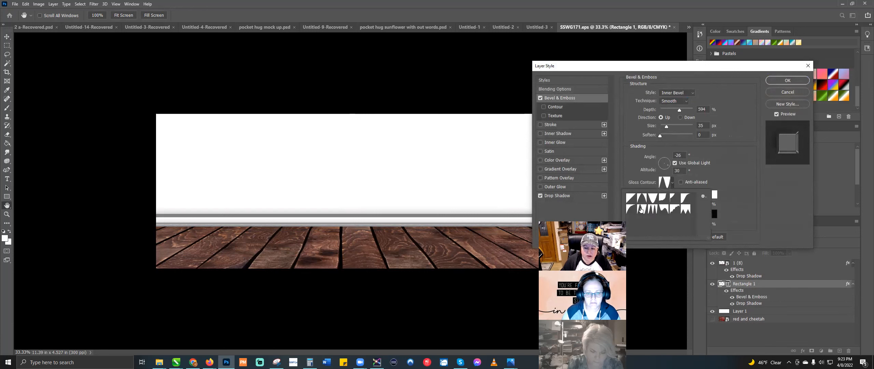
pyautogui.click(632, 201)
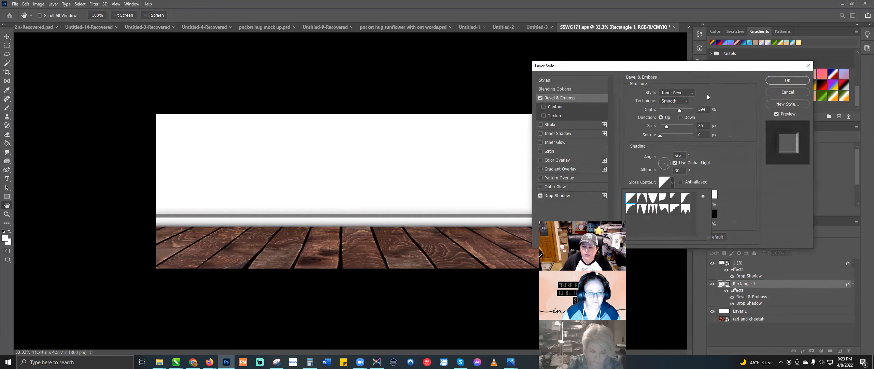
pyautogui.click(683, 111)
pyautogui.moveTo(681, 110); pyautogui.dragTo(668, 127)
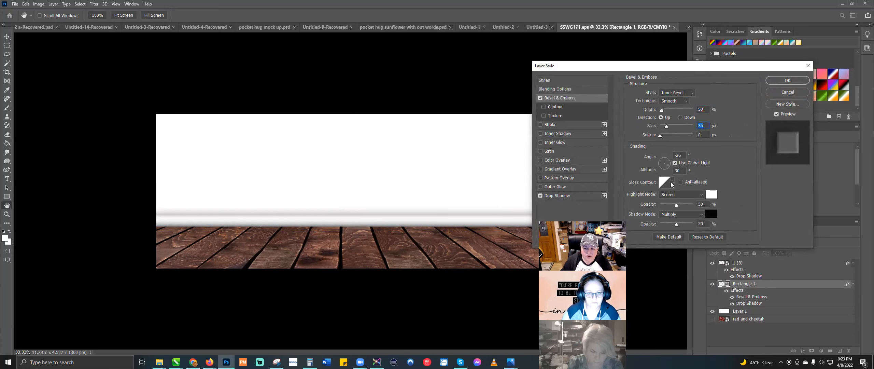
# Step: Set the bevel depth to 84% and the style to Emboss with the Smooth technique
pyautogui.click(689, 95)
pyautogui.click(686, 101)
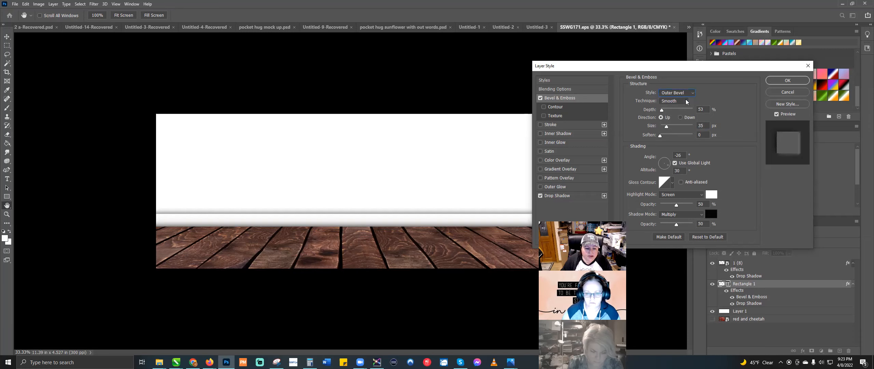
pyautogui.moveTo(662, 112); pyautogui.dragTo(668, 127)
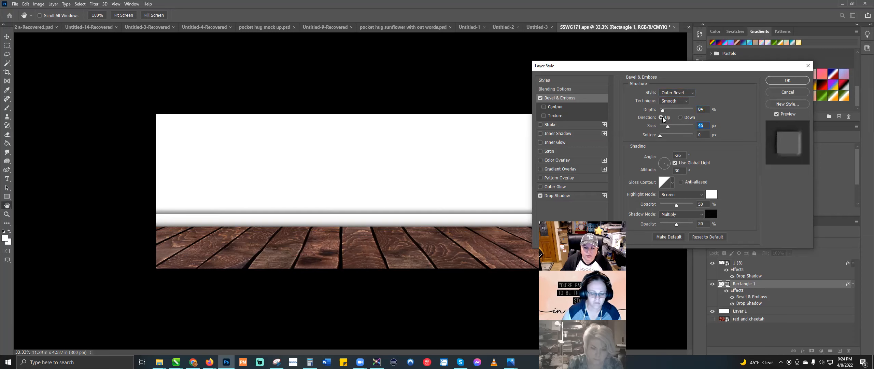
pyautogui.click(678, 93)
pyautogui.click(676, 104)
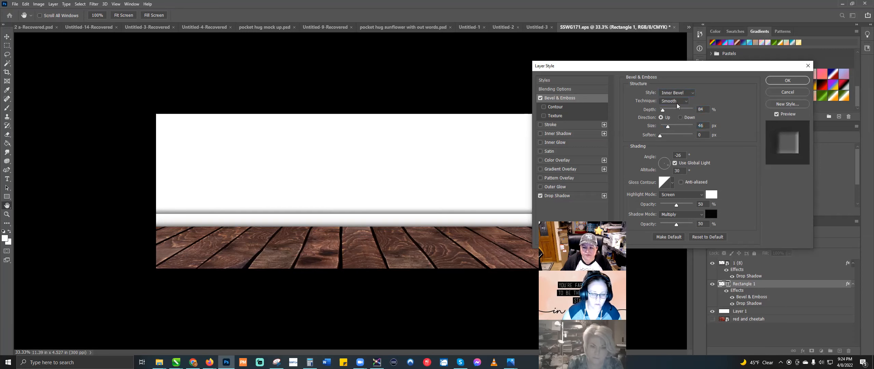
pyautogui.click(677, 102)
pyautogui.click(691, 95)
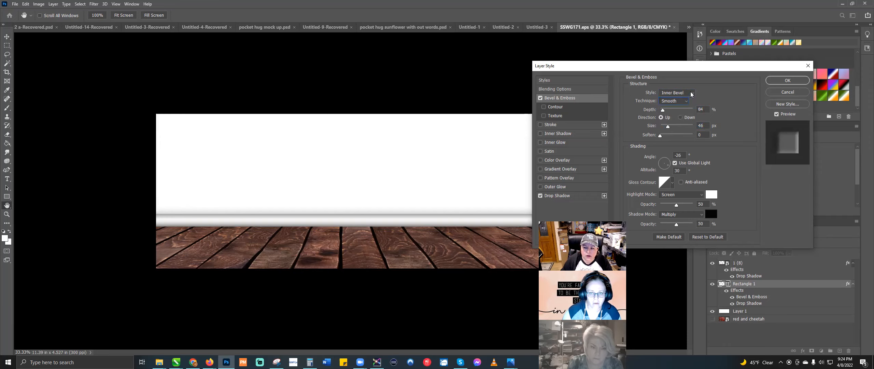
pyautogui.click(691, 94)
pyautogui.click(684, 111)
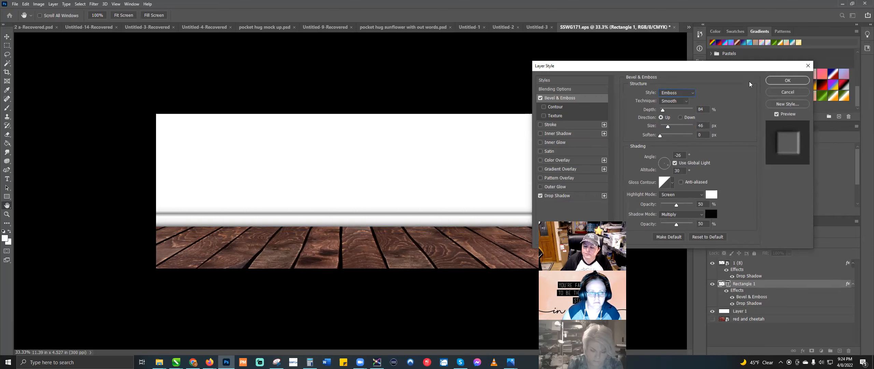
# Step: Apply the strip's layer style and make the baseboard slightly taller
pyautogui.click(787, 80)
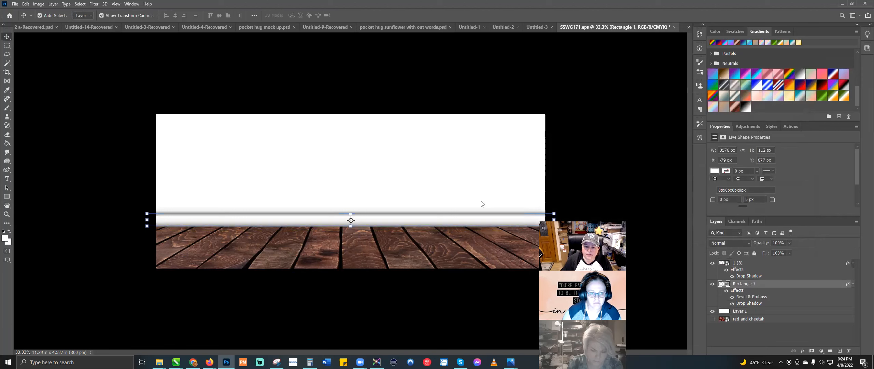
pyautogui.moveTo(349, 212); pyautogui.dragTo(350, 206)
pyautogui.press('Return')
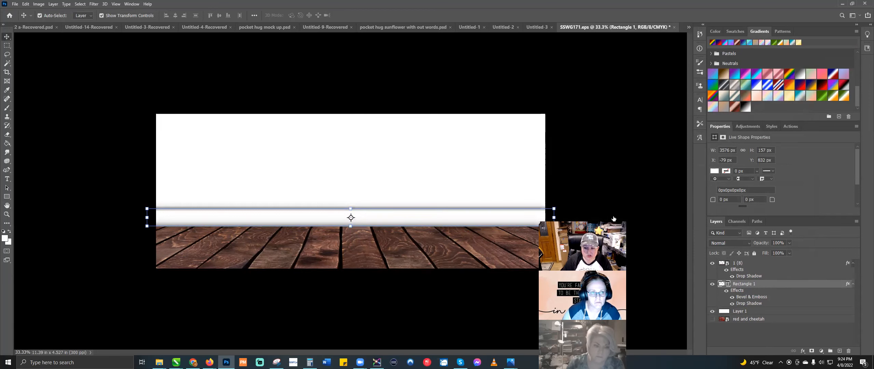
# Step: Set the bevel shadow opacity to 0% and the drop shadow opacity to 17%, then apply
pyautogui.doubleClick(783, 286)
pyautogui.click(577, 193)
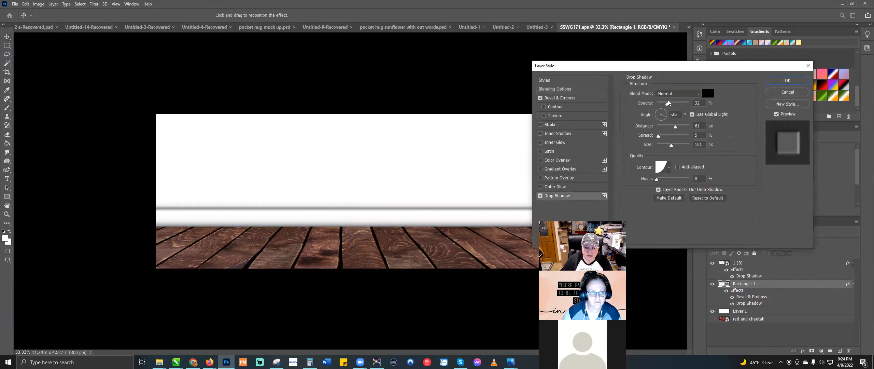
pyautogui.click(658, 105)
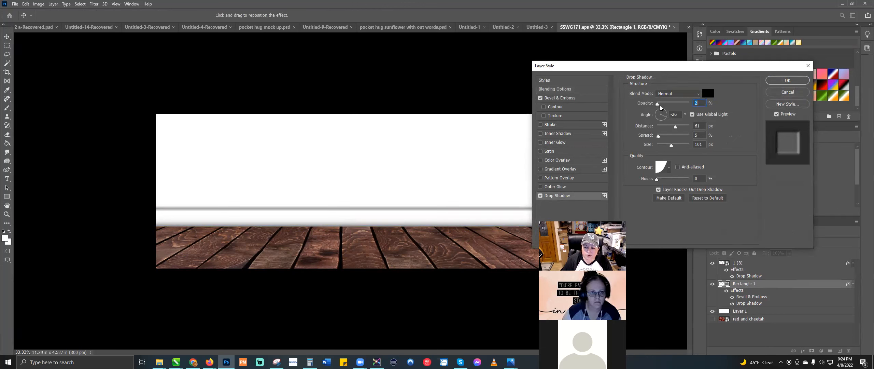
pyautogui.moveTo(658, 105); pyautogui.dragTo(662, 104)
pyautogui.click(601, 99)
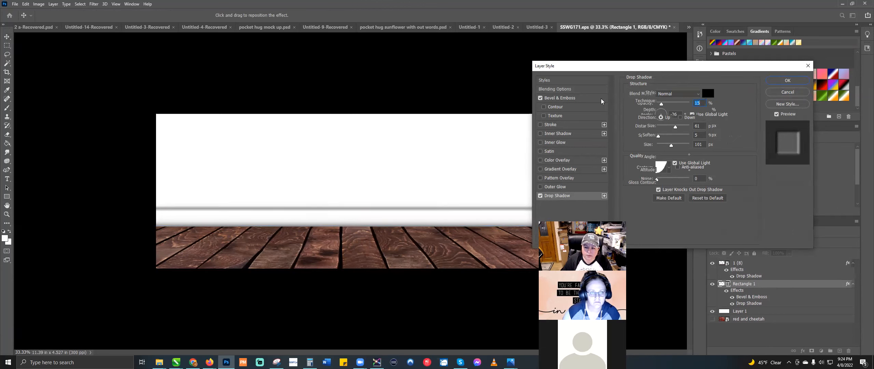
pyautogui.moveTo(674, 224); pyautogui.dragTo(660, 224)
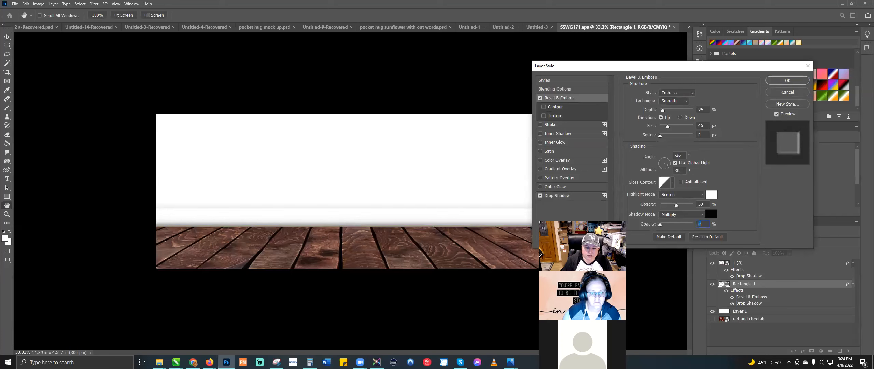
pyautogui.click(574, 199)
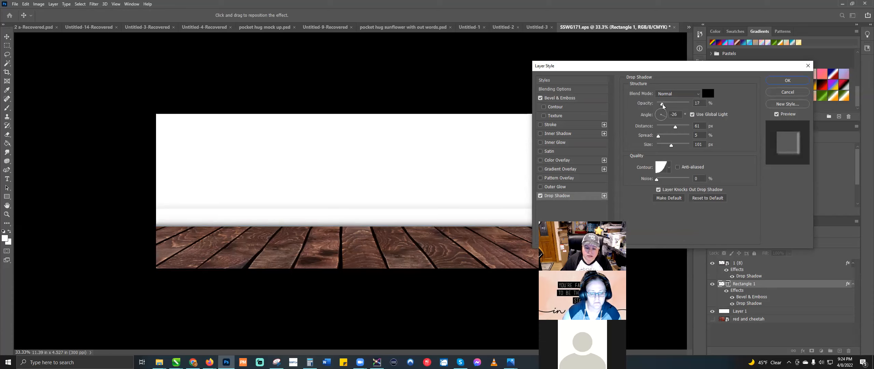
pyautogui.moveTo(663, 105); pyautogui.dragTo(661, 105)
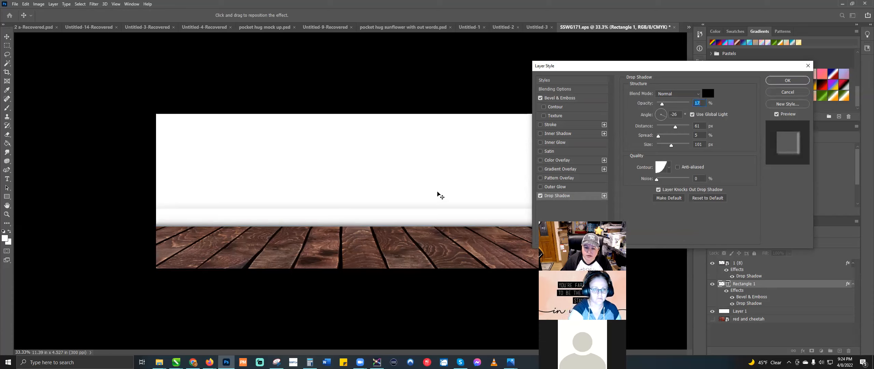
pyautogui.click(782, 80)
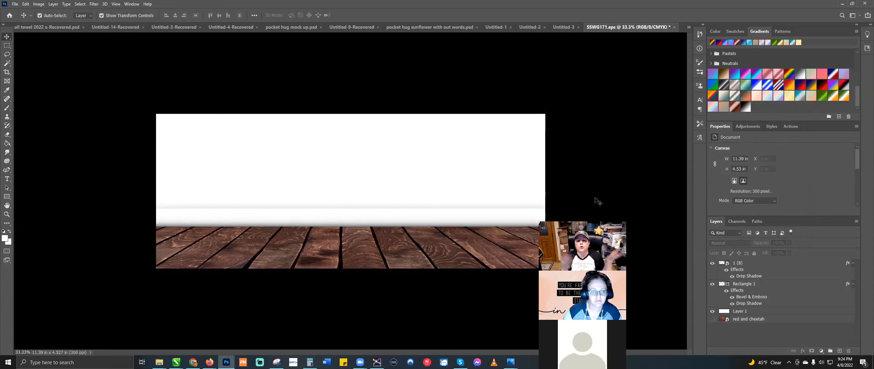
# Step: Add a new Layer 2 above Layer 1 and select the distressed-border brush from rusty-metal-sign-brushes
pyautogui.click(461, 173)
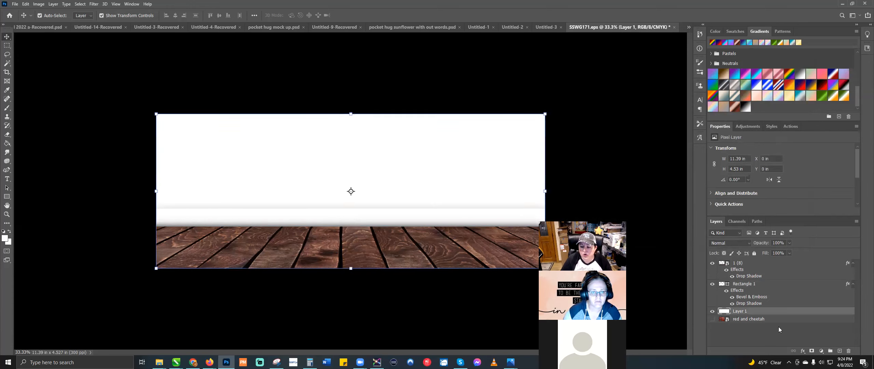
pyautogui.click(839, 351)
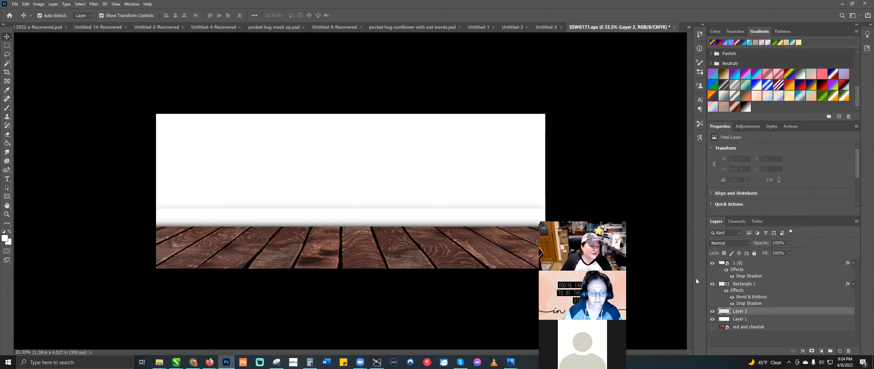
pyautogui.click(7, 108)
pyautogui.click(50, 16)
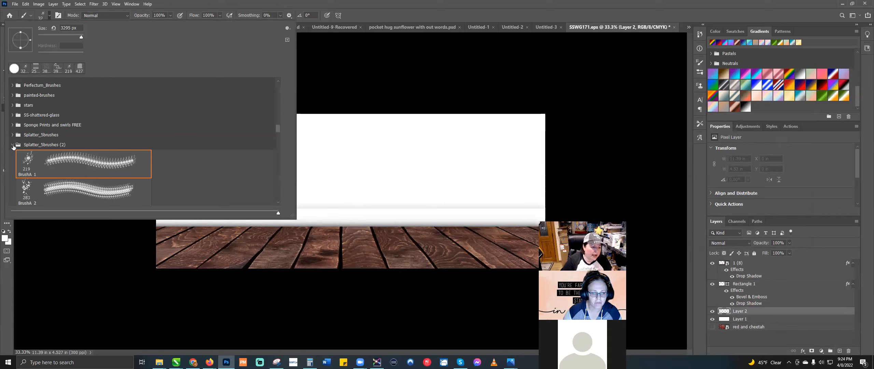
pyautogui.click(13, 145)
pyautogui.scroll(7, 14, 146)
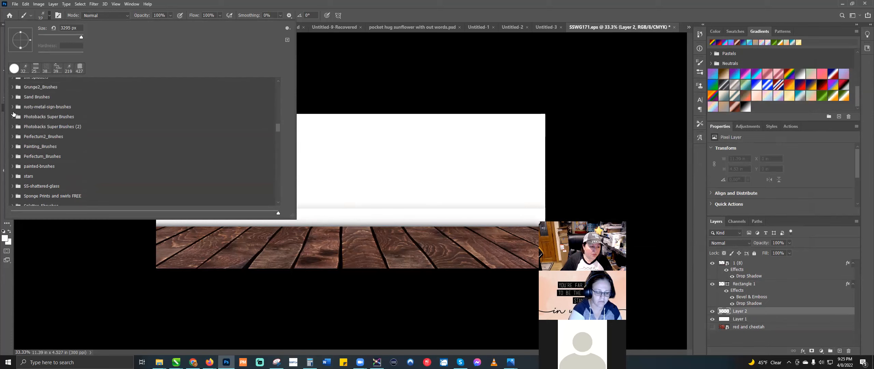
pyautogui.click(12, 107)
pyautogui.click(22, 145)
# Step: Set the foreground colour to light grey eaeaea and the brush size to 1250 px
pyautogui.click(5, 238)
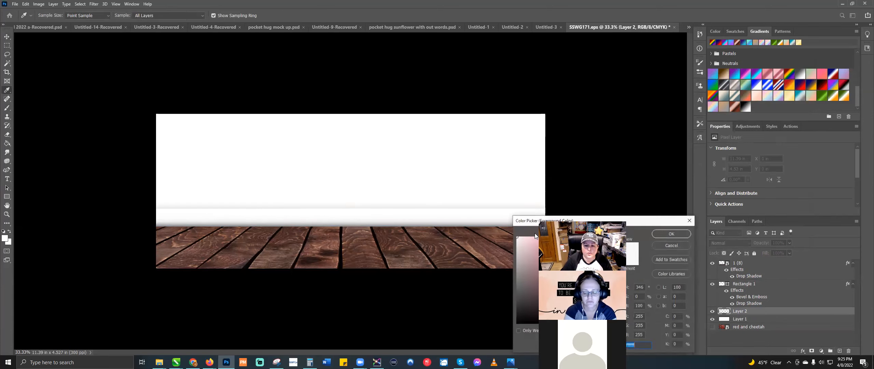
pyautogui.click(519, 244)
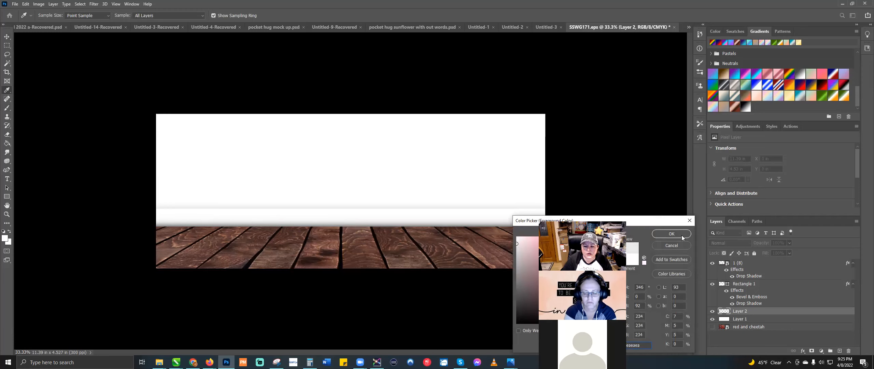
pyautogui.click(659, 233)
pyautogui.click(43, 16)
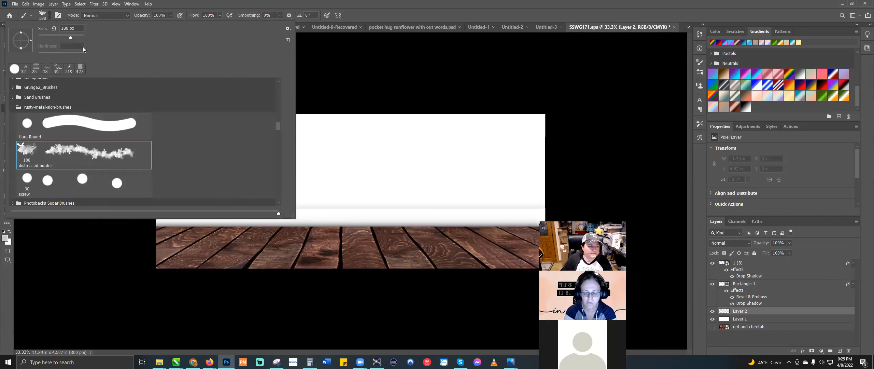
pyautogui.moveTo(78, 35); pyautogui.dragTo(79, 35)
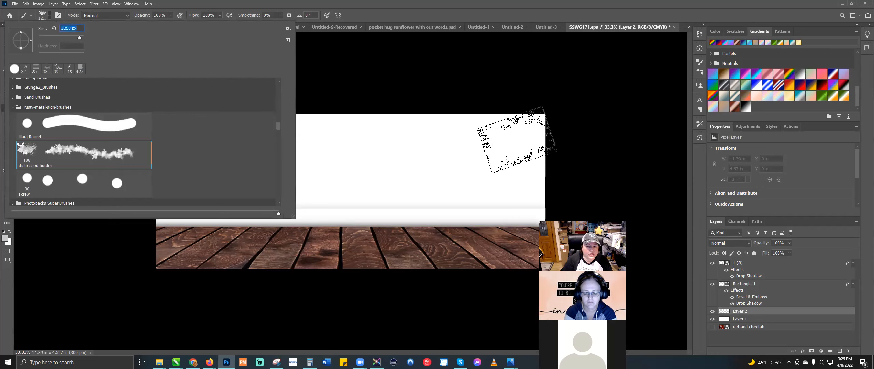
pyautogui.click(520, 136)
# Step: Stamp grey distressed texture across the whole wall until no white patches remain
pyautogui.click(519, 178)
pyautogui.click(399, 148)
pyautogui.click(480, 135)
pyautogui.click(424, 175)
pyautogui.click(403, 181)
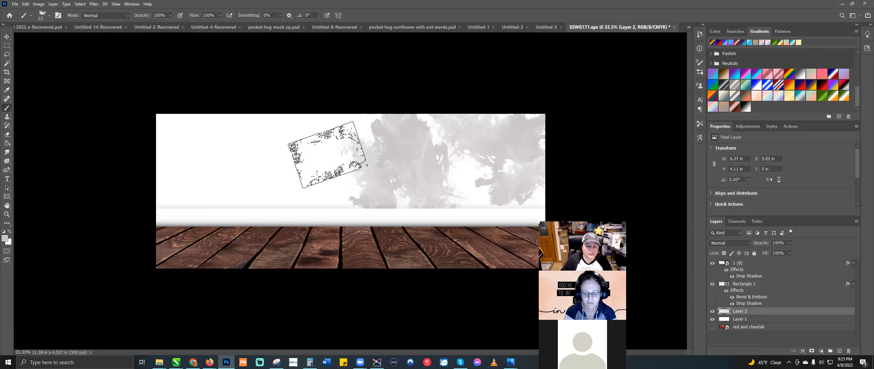
pyautogui.click(276, 147)
pyautogui.click(242, 166)
pyautogui.click(358, 169)
pyautogui.click(410, 191)
pyautogui.click(494, 172)
pyautogui.click(270, 156)
pyautogui.click(166, 176)
pyautogui.click(177, 142)
pyautogui.click(186, 178)
pyautogui.click(295, 149)
pyautogui.click(315, 132)
pyautogui.click(322, 170)
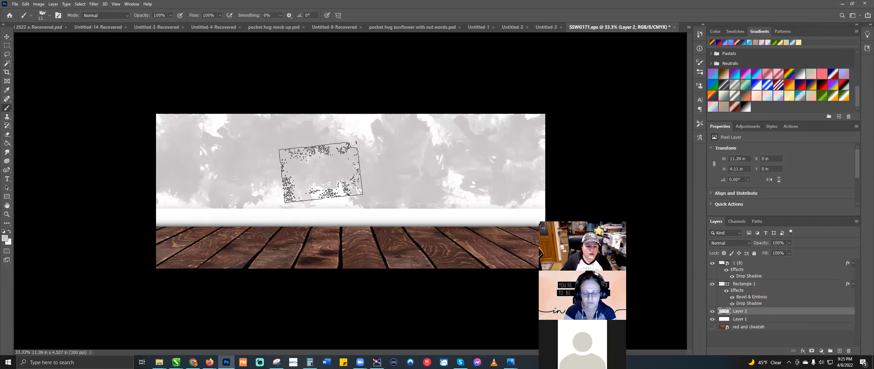
pyautogui.click(381, 131)
pyautogui.click(359, 148)
pyautogui.click(323, 183)
pyautogui.click(270, 202)
pyautogui.click(234, 200)
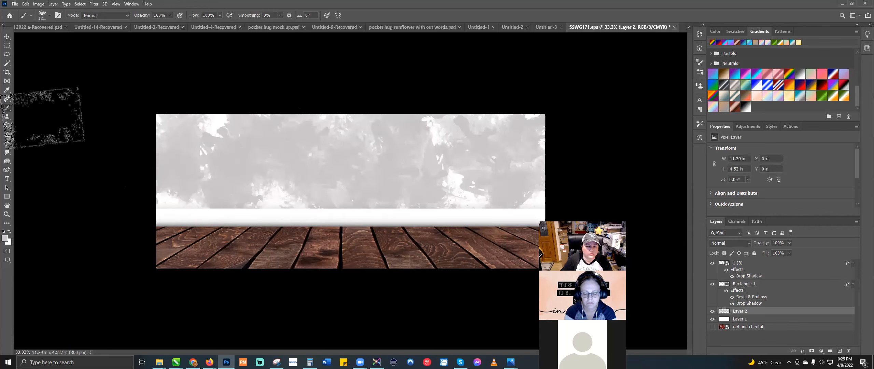
pyautogui.click(6, 35)
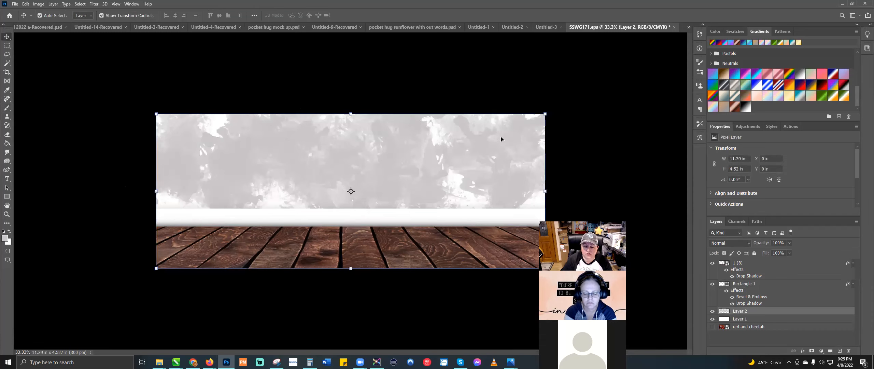
# Step: Set the texture layer's opacity to 67%
pyautogui.click(790, 242)
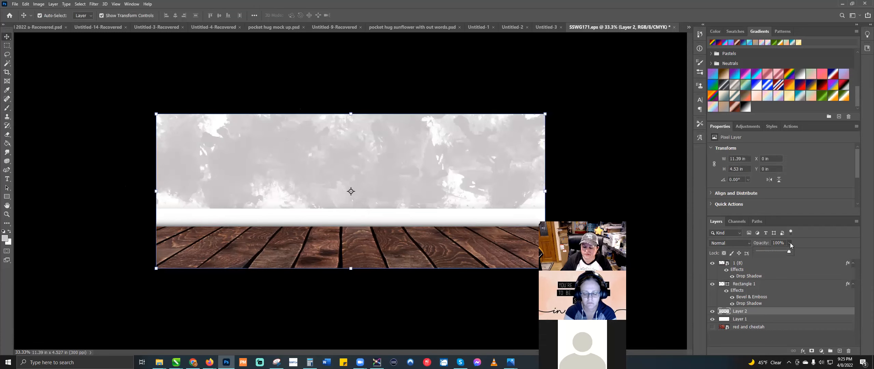
pyautogui.moveTo(789, 252); pyautogui.dragTo(767, 252)
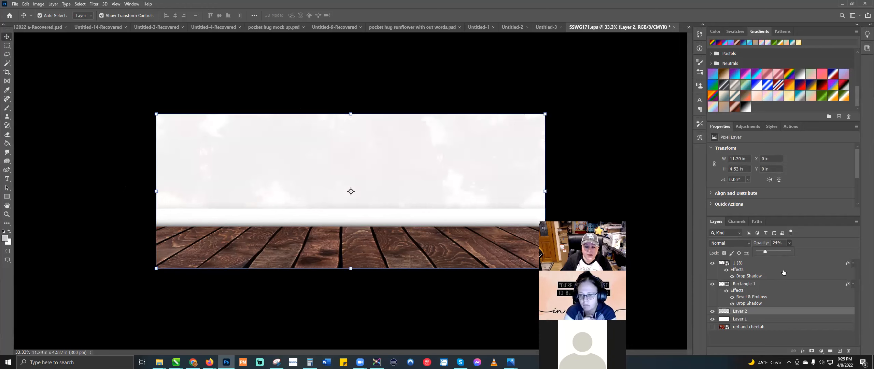
pyautogui.moveTo(772, 250); pyautogui.dragTo(779, 250)
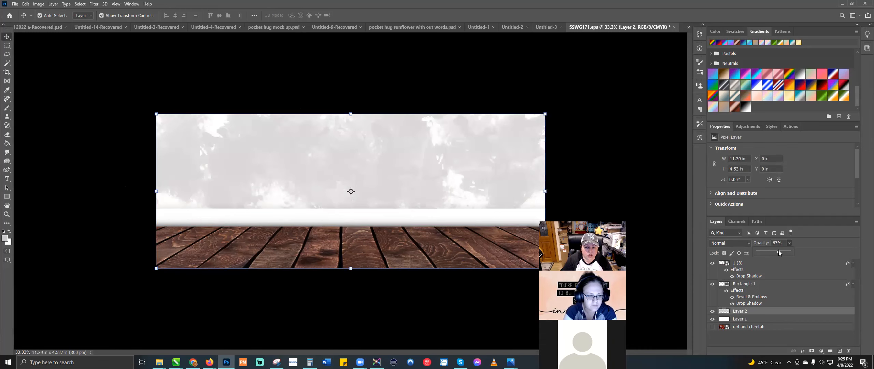
# Step: Scale the texture past all canvas edges to 18.51 × 6.99 in and commit
pyautogui.moveTo(156, 114); pyautogui.dragTo(87, 78)
pyautogui.moveTo(545, 269); pyautogui.dragTo(630, 317)
pyautogui.moveTo(633, 201); pyautogui.dragTo(676, 199)
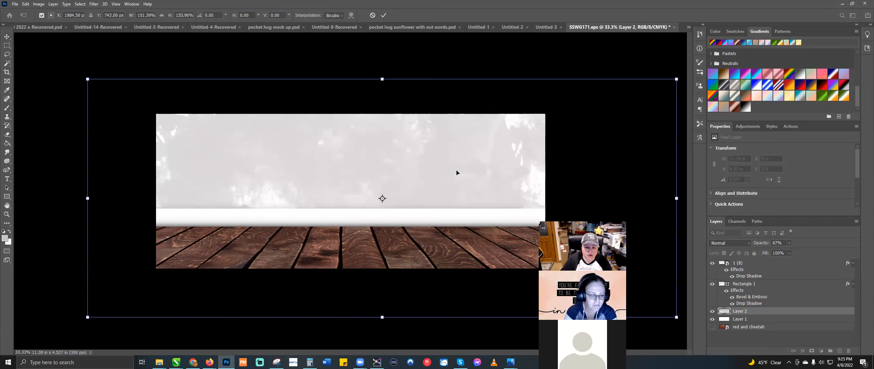
pyautogui.moveTo(83, 198); pyautogui.dragTo(43, 199)
pyautogui.moveTo(351, 168); pyautogui.dragTo(352, 170)
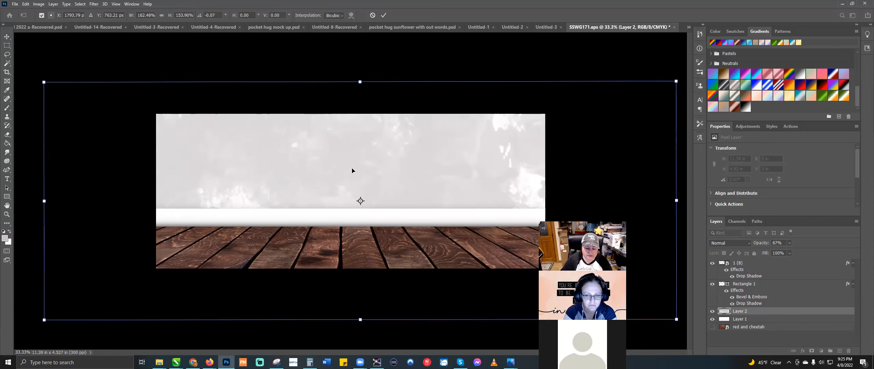
pyautogui.press('Return')
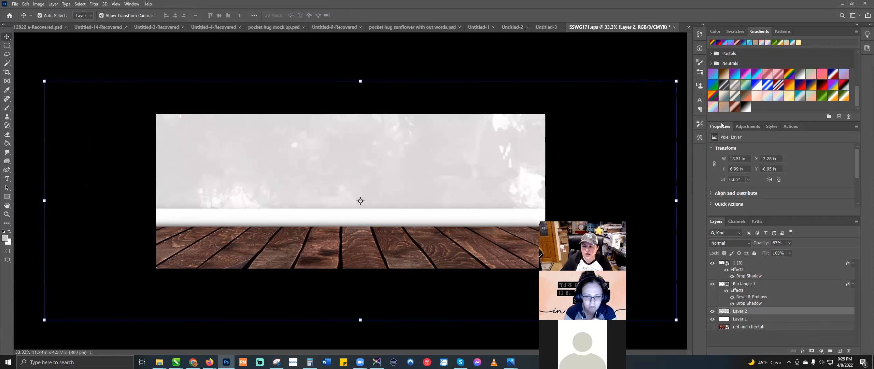
# Step: Add a default Hue/Saturation 1 adjustment layer above Layer 2
pyautogui.click(755, 127)
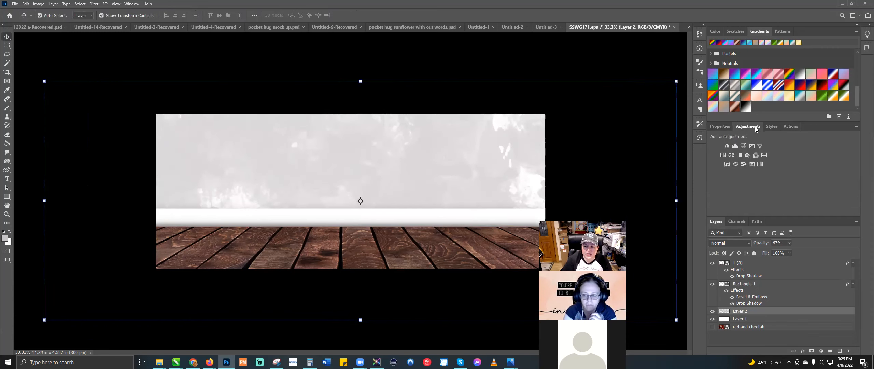
pyautogui.click(724, 156)
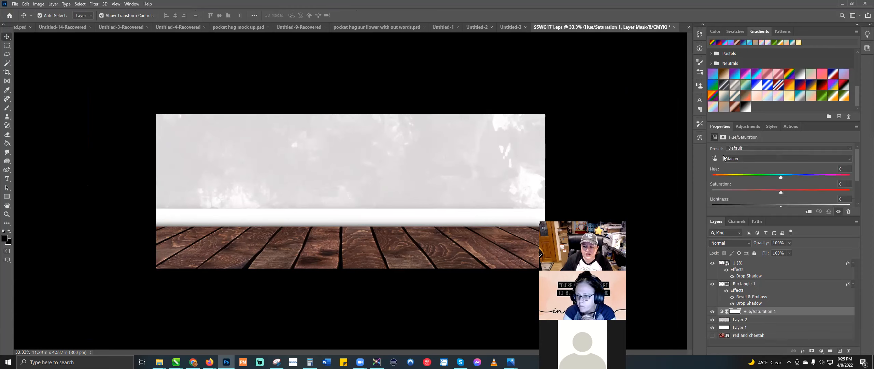
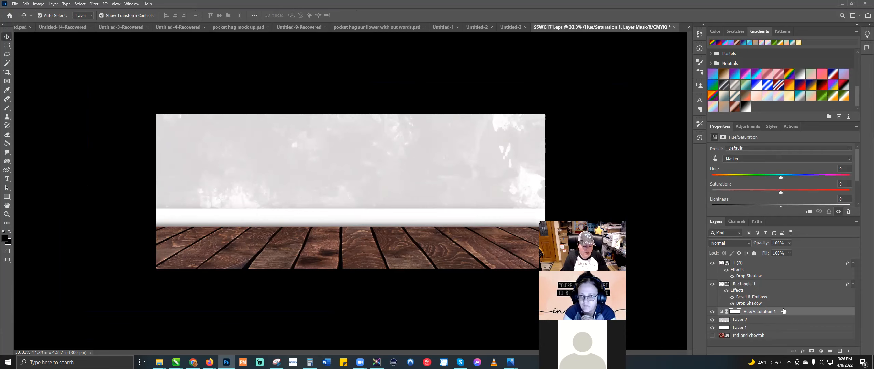
# Step: Clip Hue/Saturation 1 to Layer 2 and colorize it, moving the tint from pink to pale blue
pyautogui.keyDown('alt'); pyautogui.click(783, 310); pyautogui.keyUp('alt')
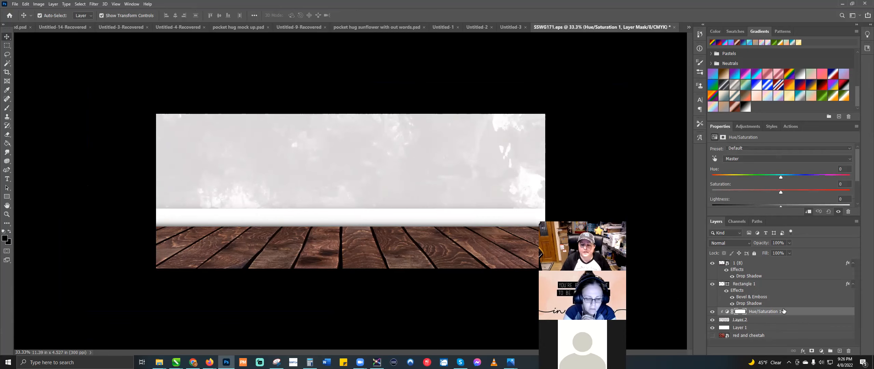
pyautogui.moveTo(780, 177); pyautogui.dragTo(787, 177)
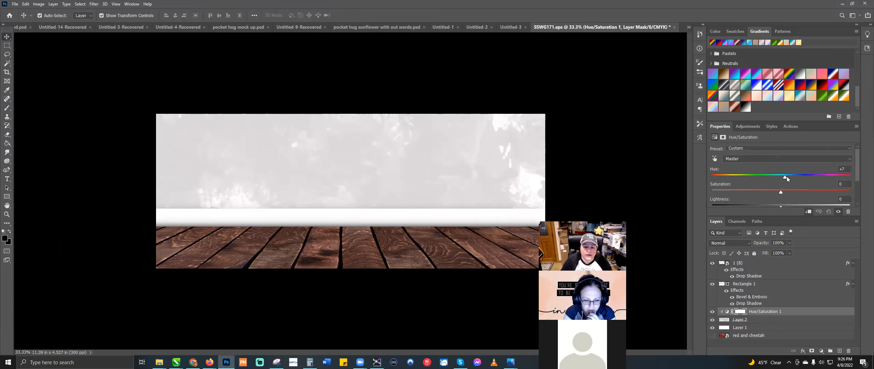
pyautogui.click(815, 178)
pyautogui.scroll(-1, 765, 186)
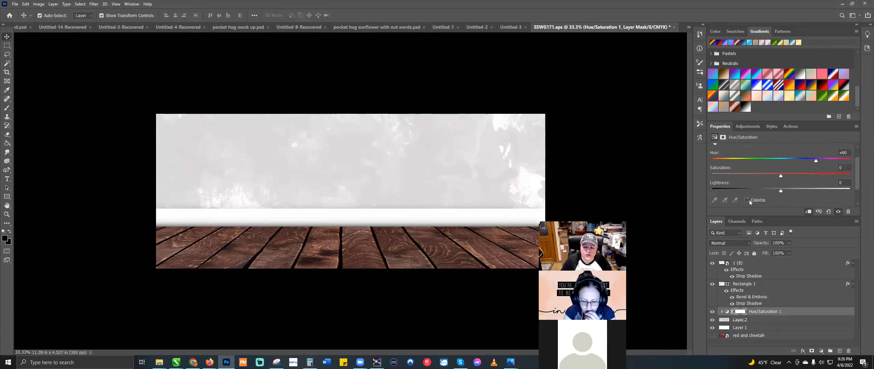
pyautogui.click(747, 200)
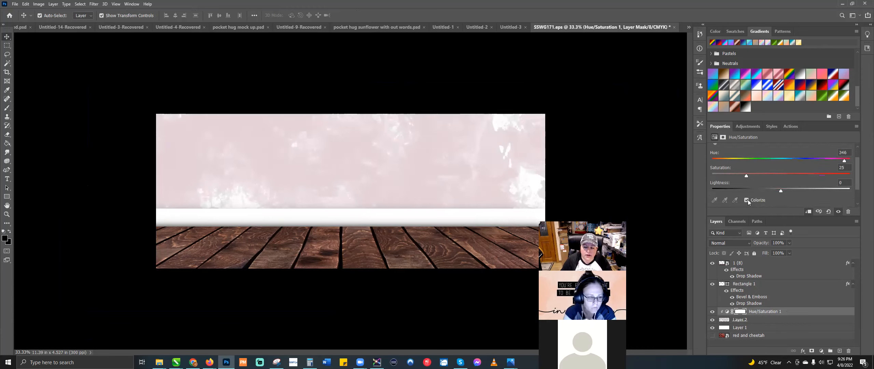
pyautogui.scroll(1, 757, 173)
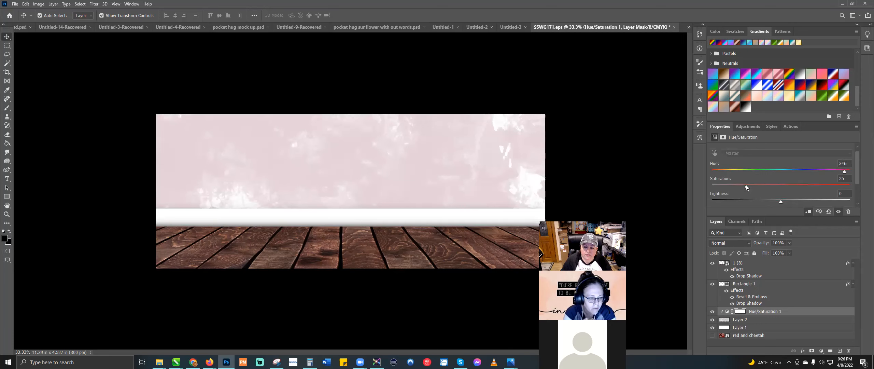
pyautogui.moveTo(842, 172); pyautogui.dragTo(780, 176)
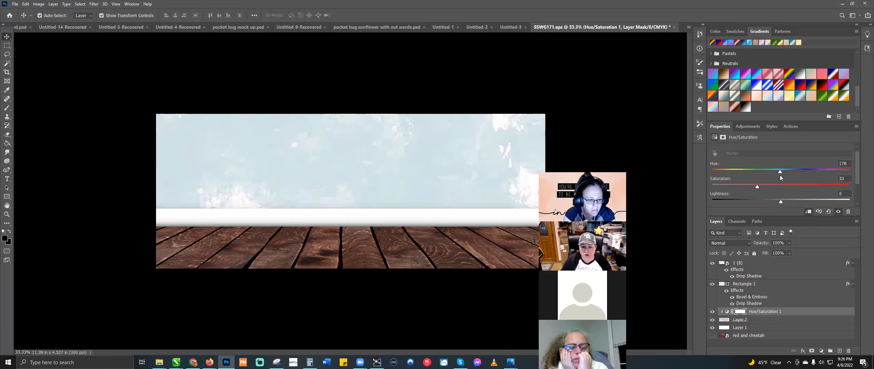
pyautogui.click(796, 321)
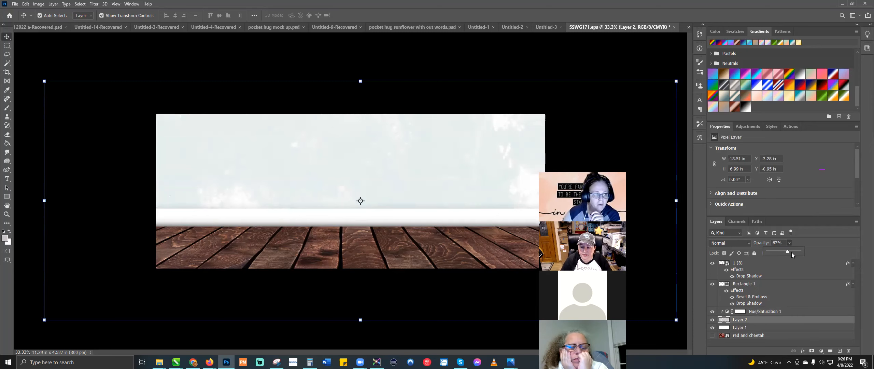
pyautogui.click(7, 107)
pyautogui.click(49, 15)
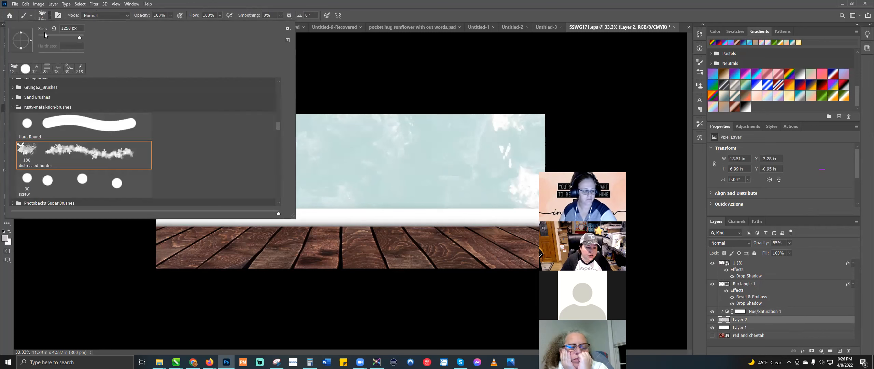
pyautogui.scroll(-3, 21, 154)
pyautogui.scroll(2, 25, 153)
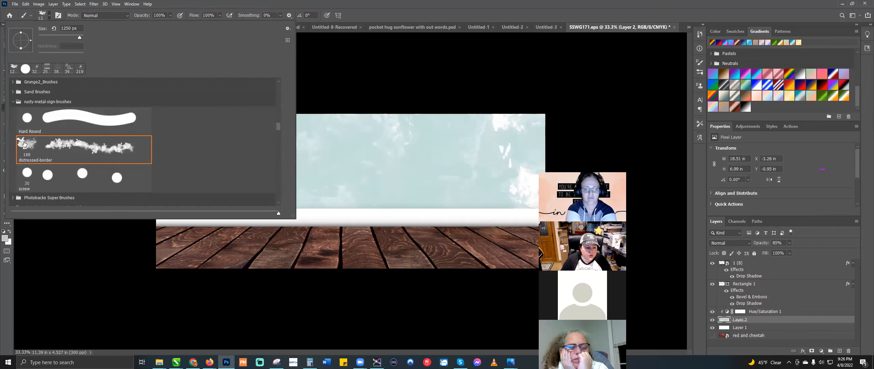
pyautogui.click(13, 102)
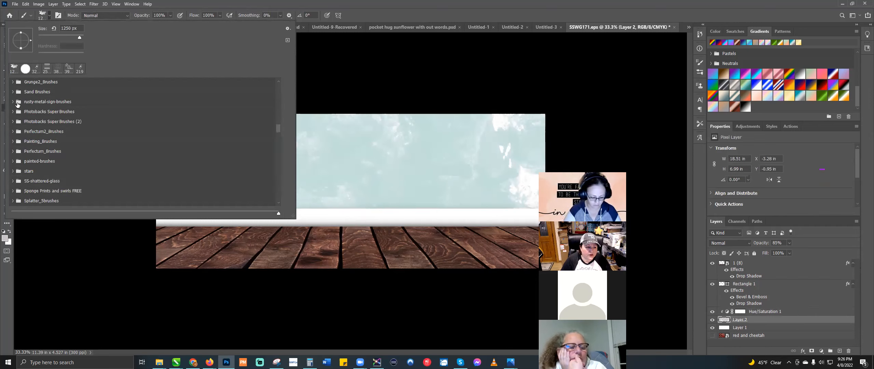
pyautogui.click(14, 82)
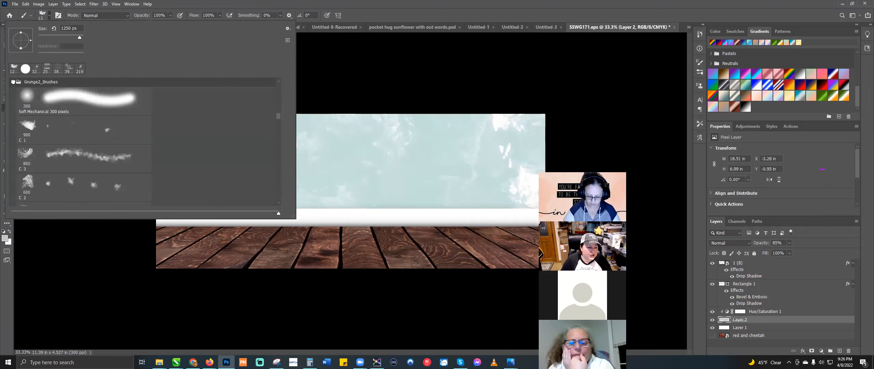
pyautogui.click(22, 155)
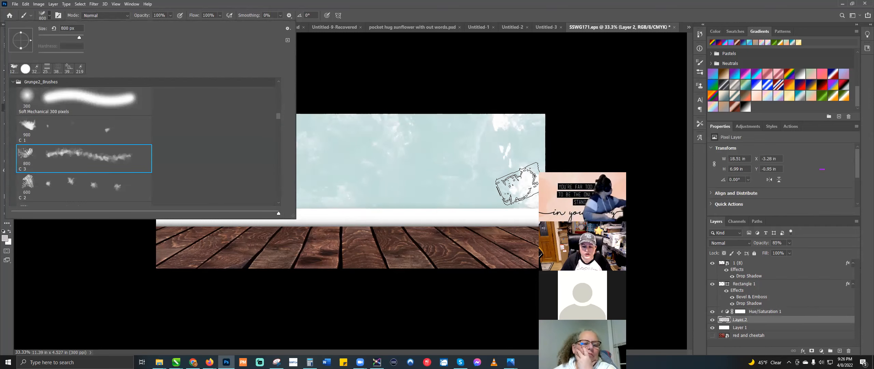
pyautogui.click(512, 157)
pyautogui.click(512, 171)
pyautogui.click(397, 172)
pyautogui.click(493, 145)
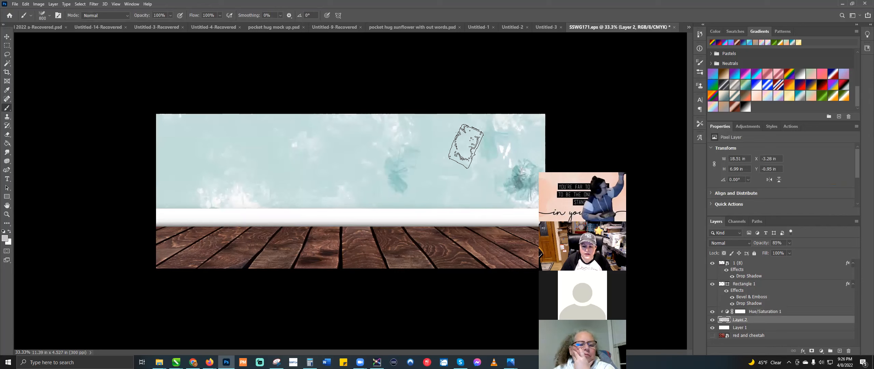
pyautogui.click(328, 177)
pyautogui.click(290, 164)
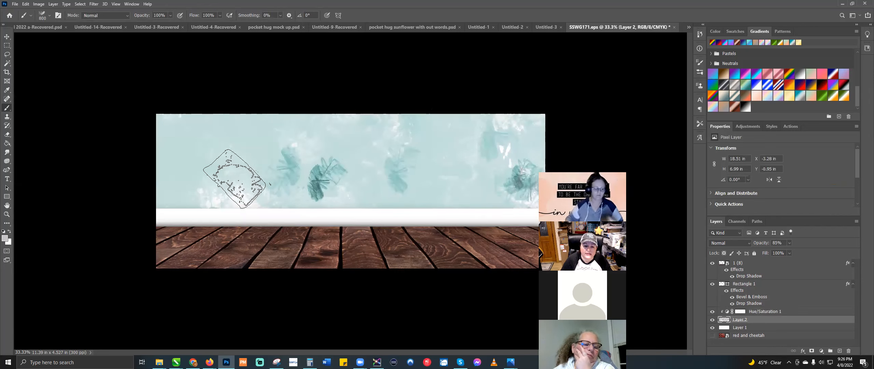
pyautogui.click(241, 187)
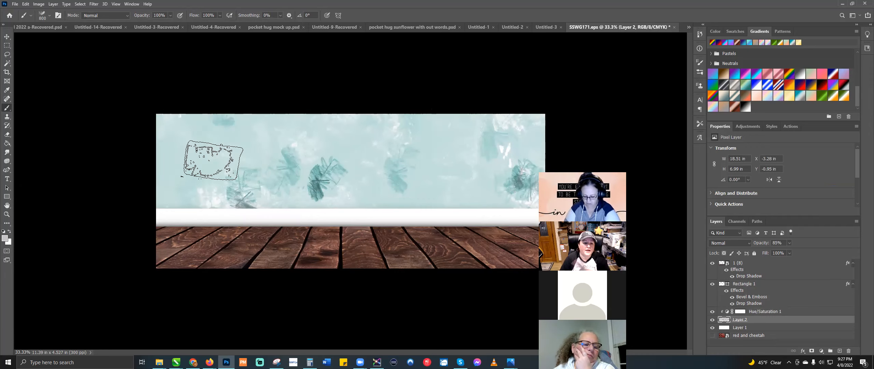
pyautogui.click(323, 132)
pyautogui.click(391, 142)
pyautogui.click(499, 126)
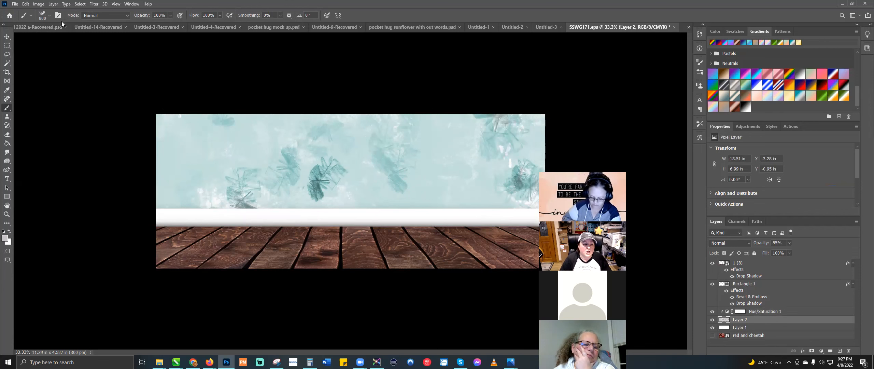
pyautogui.click(42, 16)
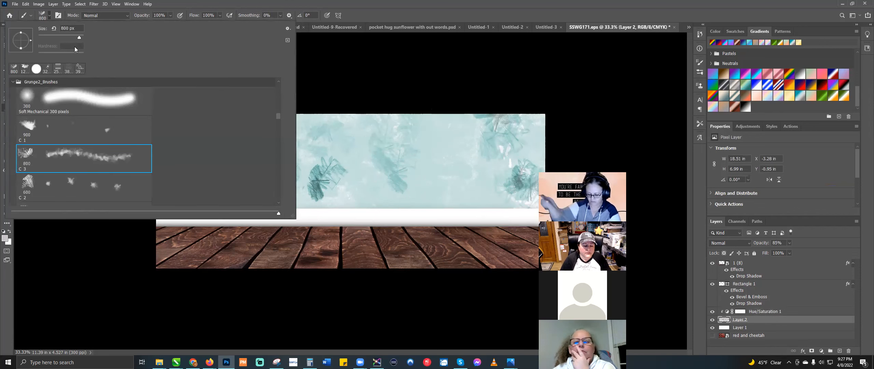
pyautogui.click(41, 16)
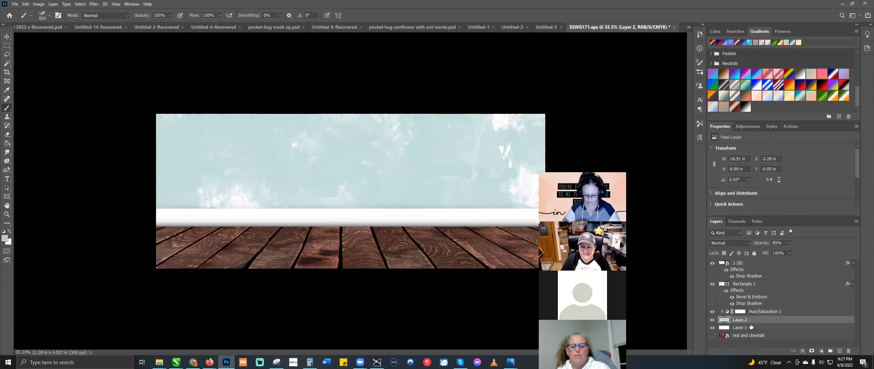
# Step: Add a new layer above Layer 2 and choose the 582 px Mcbad watercolor brush 1
pyautogui.click(840, 350)
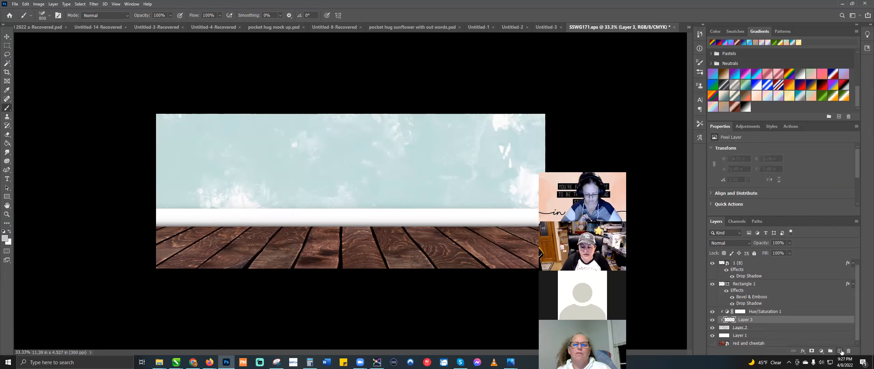
pyautogui.click(43, 16)
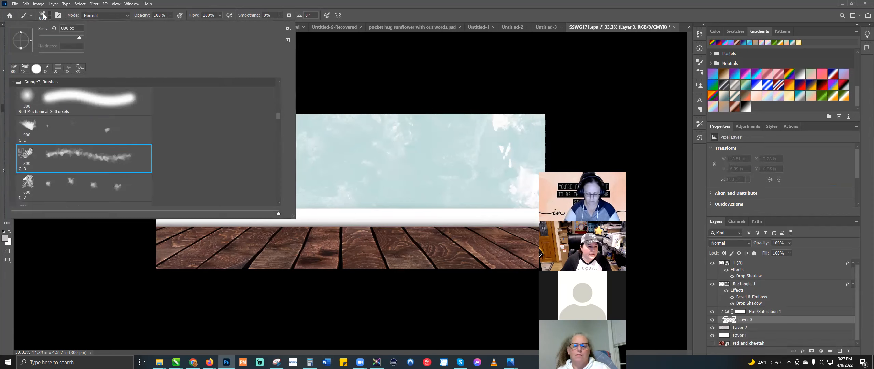
pyautogui.scroll(1, 15, 121)
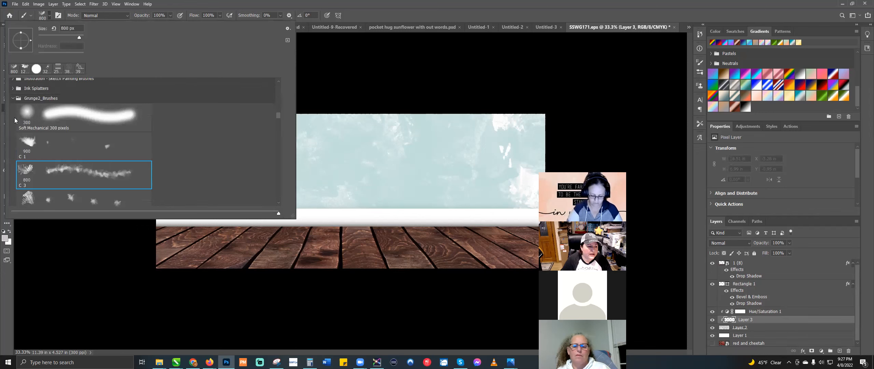
pyautogui.click(13, 99)
pyautogui.scroll(1, 16, 109)
pyautogui.scroll(1, 15, 110)
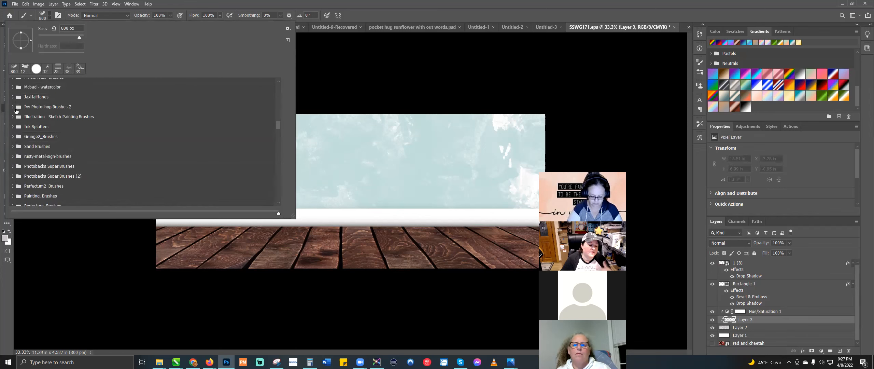
pyautogui.scroll(1, 15, 109)
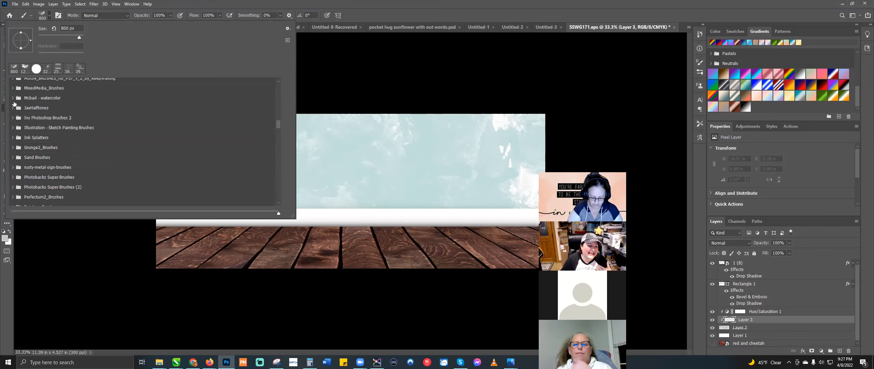
pyautogui.click(13, 98)
pyautogui.click(27, 112)
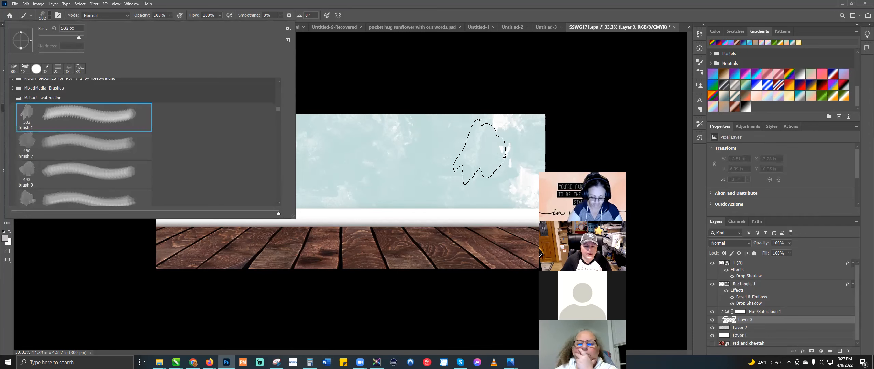
pyautogui.click(491, 150)
# Step: Stamp several watercolor marks across the wall on the new layer
pyautogui.click(195, 161)
pyautogui.click(233, 206)
pyautogui.click(233, 207)
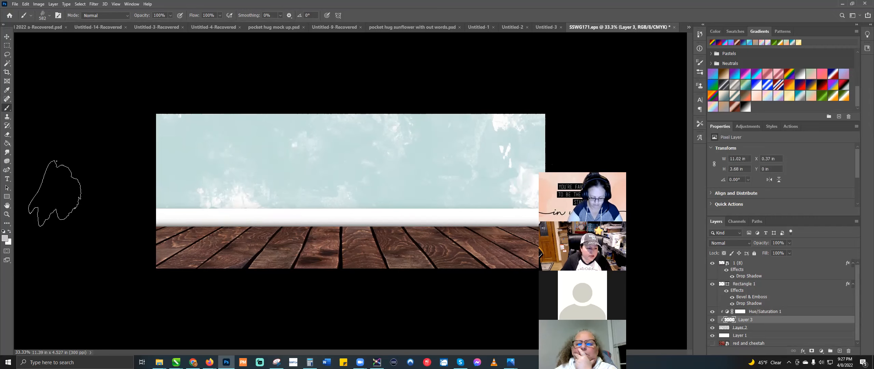
pyautogui.click(328, 218)
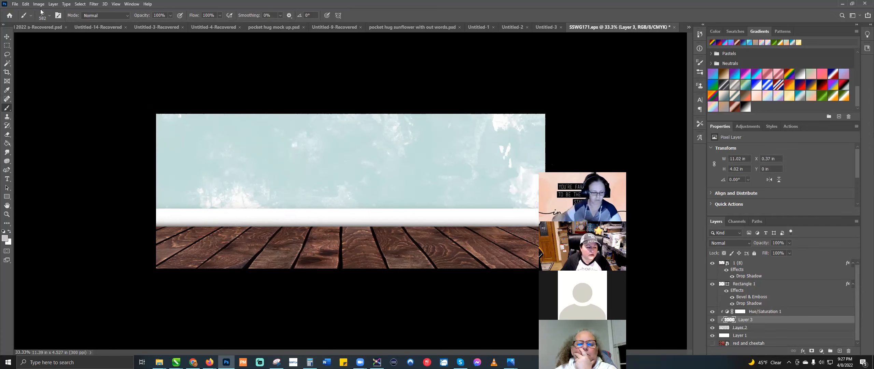
# Step: Switch to the MixedMediaSS 3 brush and paint texture onto the wall
pyautogui.click(43, 19)
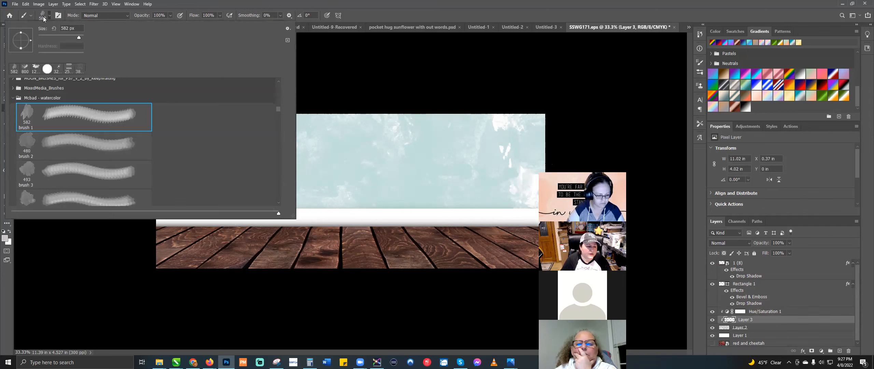
pyautogui.click(13, 98)
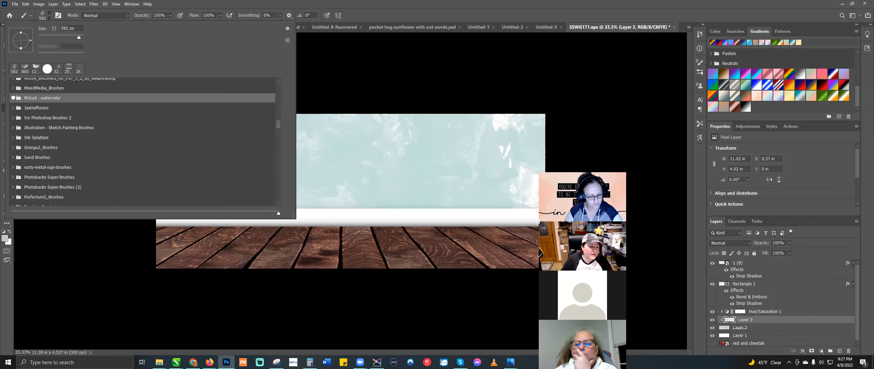
pyautogui.click(13, 88)
pyautogui.scroll(-1, 33, 130)
pyautogui.scroll(-10, 32, 129)
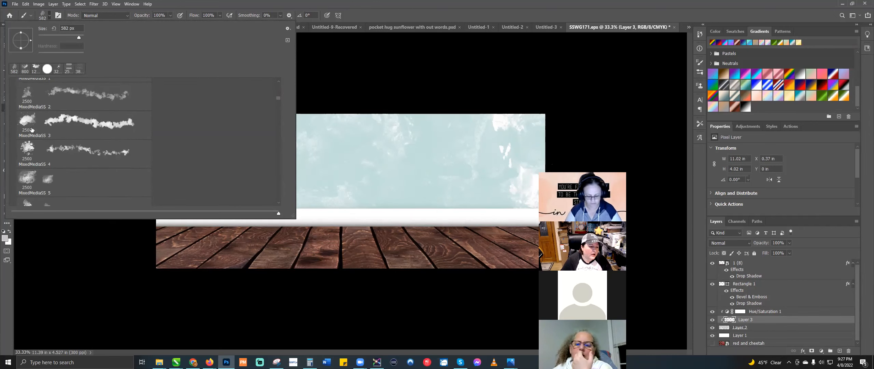
pyautogui.click(32, 121)
pyautogui.click(493, 161)
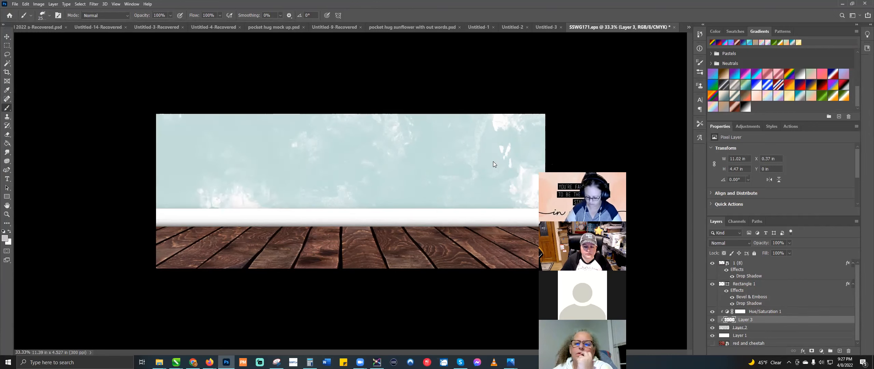
pyautogui.click(503, 173)
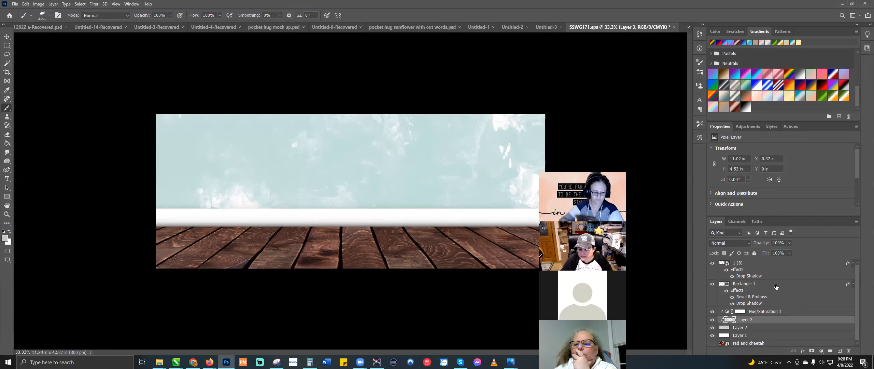
# Step: Release the clipping mask and paint over the remaining white splotches on the wall
pyautogui.hotkey('ctrl', 'alt', 'g')
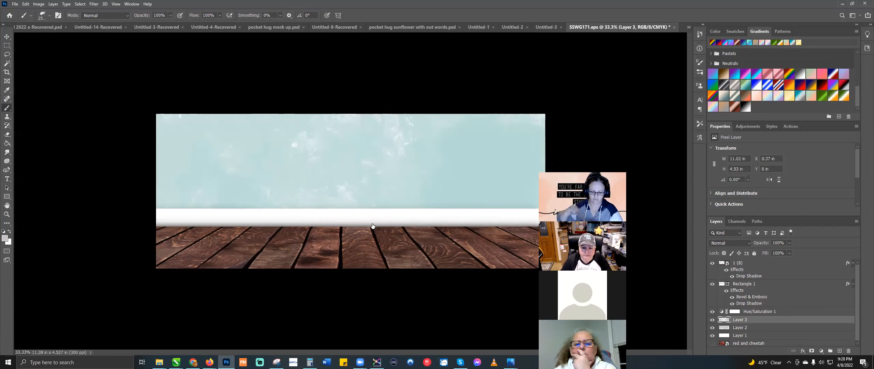
pyautogui.click(233, 194)
pyautogui.click(340, 146)
pyautogui.click(258, 242)
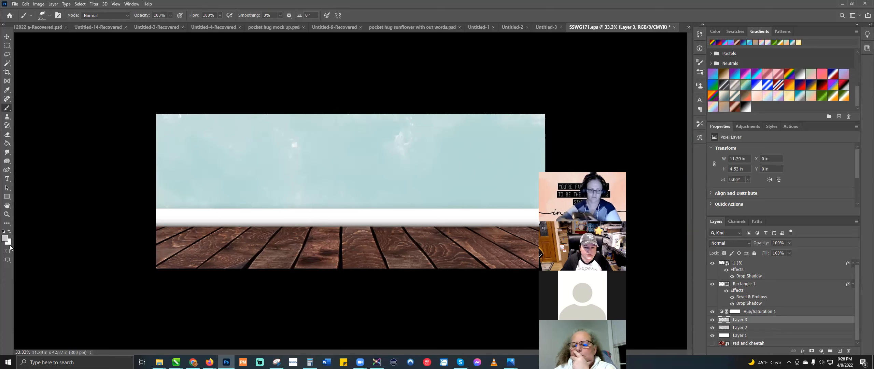
# Step: Merge Layer 2 into Layer 3 and clip Hue/Saturation 1 to the merged layer
pyautogui.click(7, 37)
pyautogui.keyDown('ctrl'); pyautogui.click(778, 328); pyautogui.keyUp('ctrl')
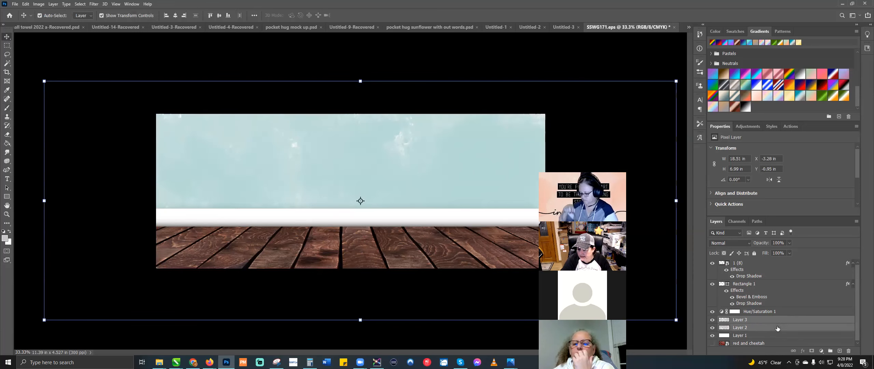
pyautogui.rightClick(778, 328)
pyautogui.click(814, 240)
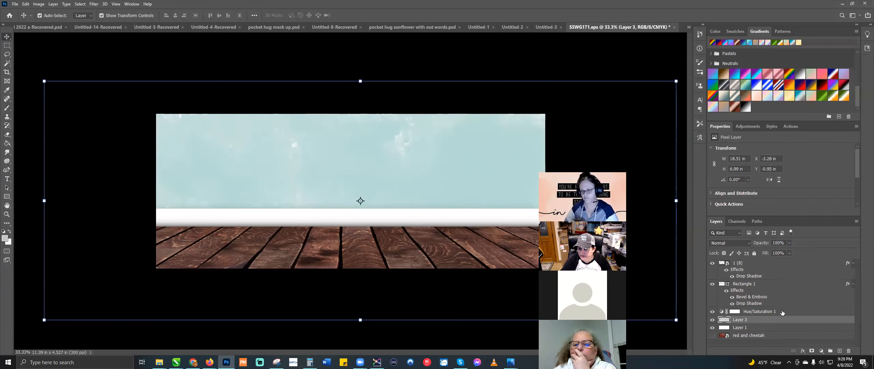
pyautogui.click(781, 311)
pyautogui.hotkey('ctrl', 'alt', 'g')
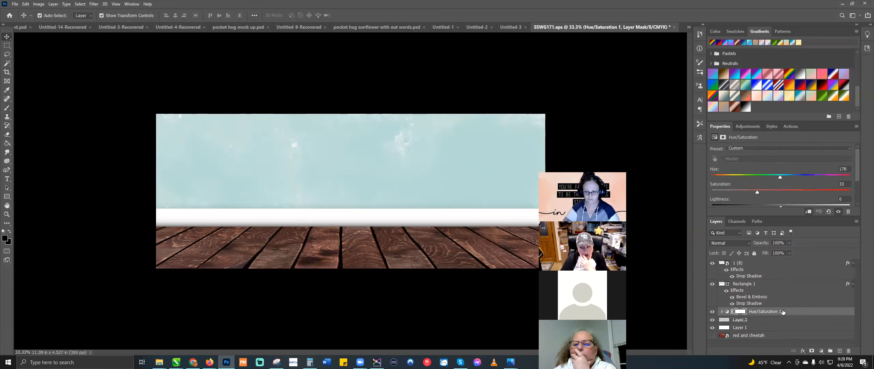
# Step: Fade Layer 3 to about 63% opacity and hide the white Rectangle 1 strip
pyautogui.click(789, 243)
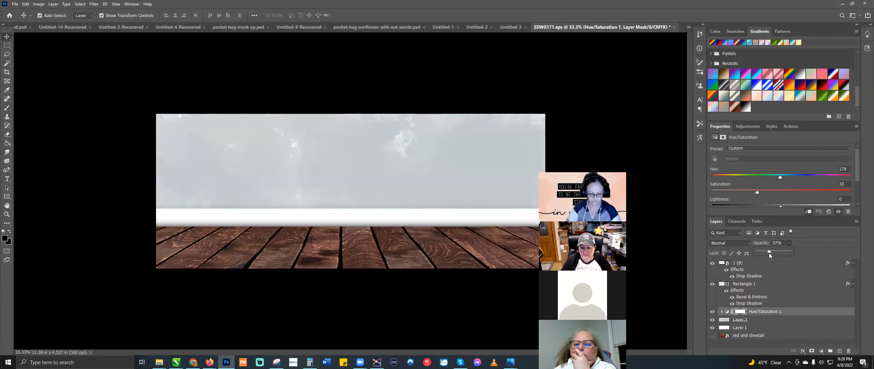
pyautogui.click(771, 321)
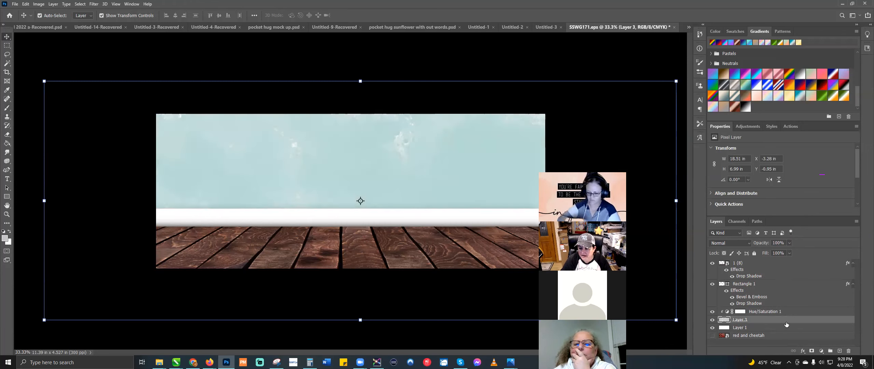
pyautogui.click(789, 243)
pyautogui.moveTo(787, 252); pyautogui.dragTo(776, 250)
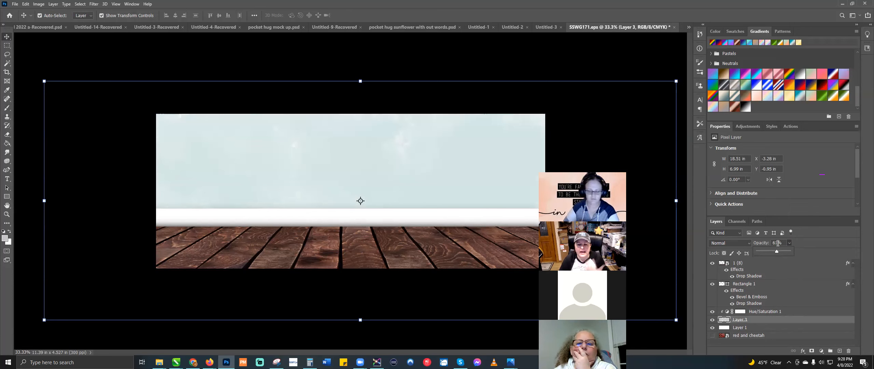
pyautogui.click(618, 59)
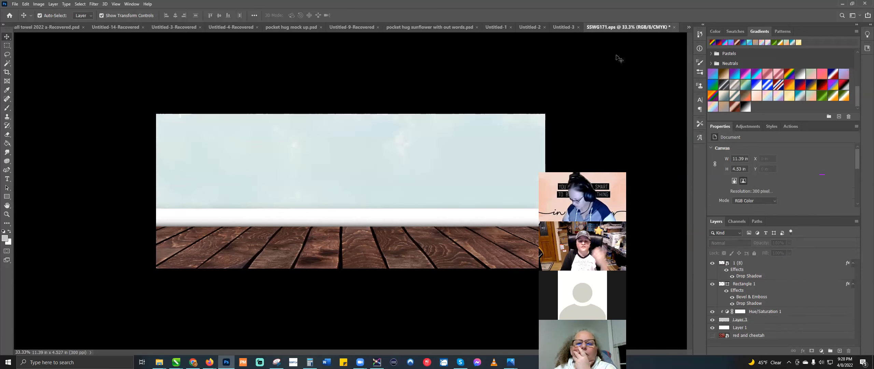
pyautogui.click(490, 214)
pyautogui.click(713, 283)
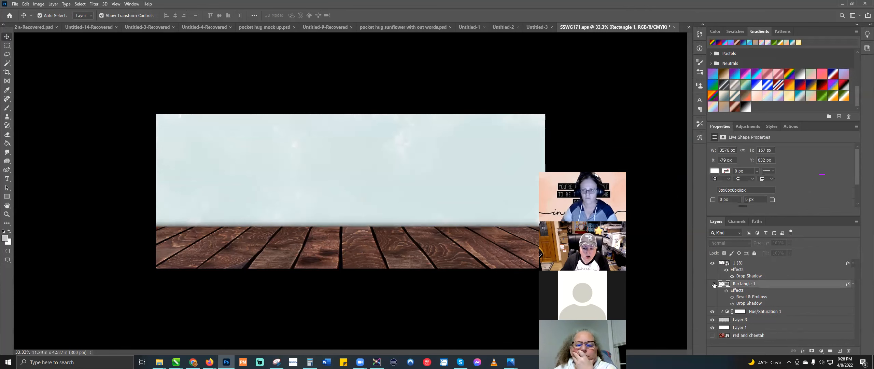
# Step: Hide Layer 3 and shorten the wood floor layer 1 (8) up from its bottom edge
pyautogui.click(340, 196)
pyautogui.click(712, 320)
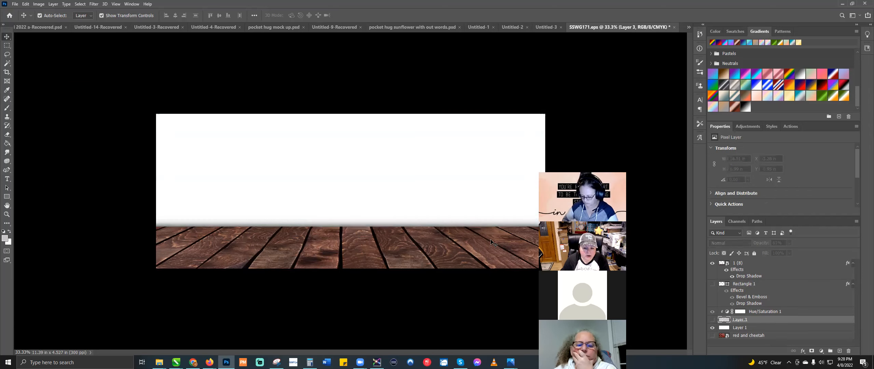
pyautogui.click(405, 260)
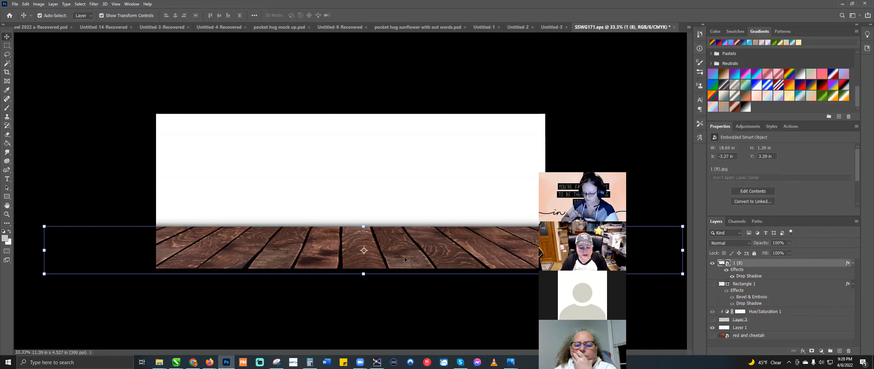
pyautogui.moveTo(363, 273); pyautogui.dragTo(363, 263)
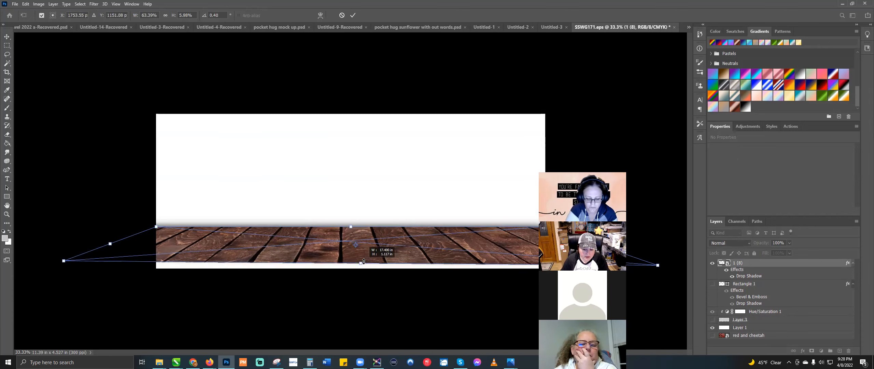
pyautogui.press('Return')
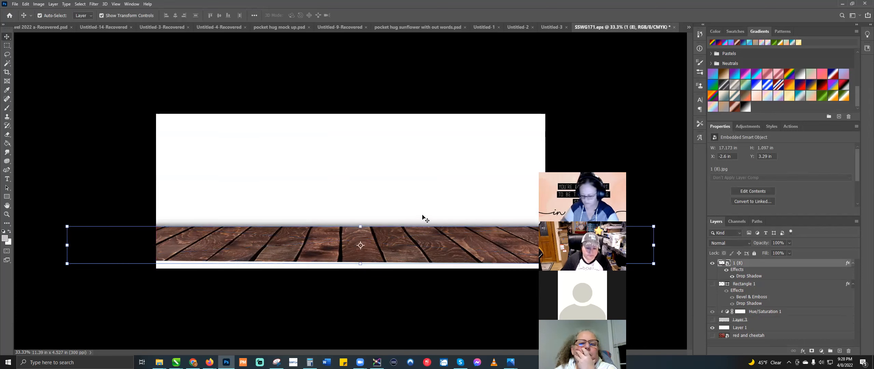
# Step: Duplicate the wood floor and squash the copy into a 17.397 × 0.333 in bottom strip
pyautogui.hotkey('ctrl', 'c')
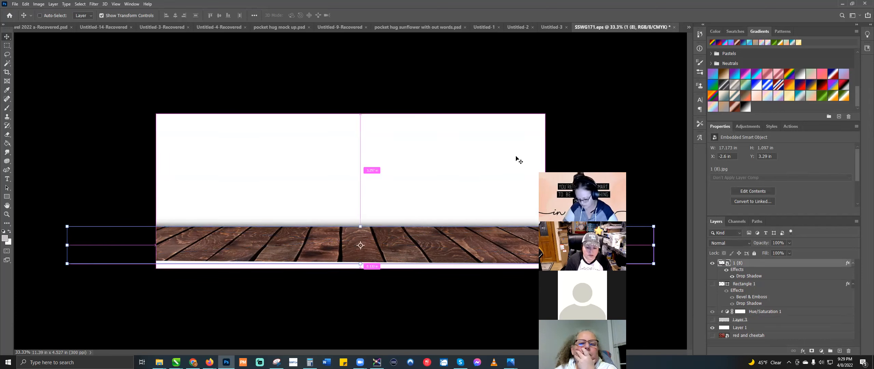
pyautogui.hotkey('ctrl', 'v')
pyautogui.moveTo(467, 174); pyautogui.dragTo(405, 269)
pyautogui.press('Return')
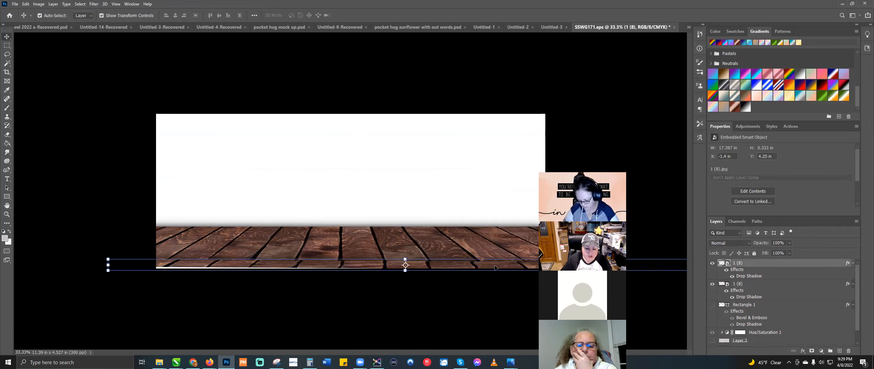
# Step: Skew the thin strip's left end outward, then stretch the wood panel taller and rotate it 90° clockwise
pyautogui.hotkey('ctrl', 't')
pyautogui.rightClick(216, 264)
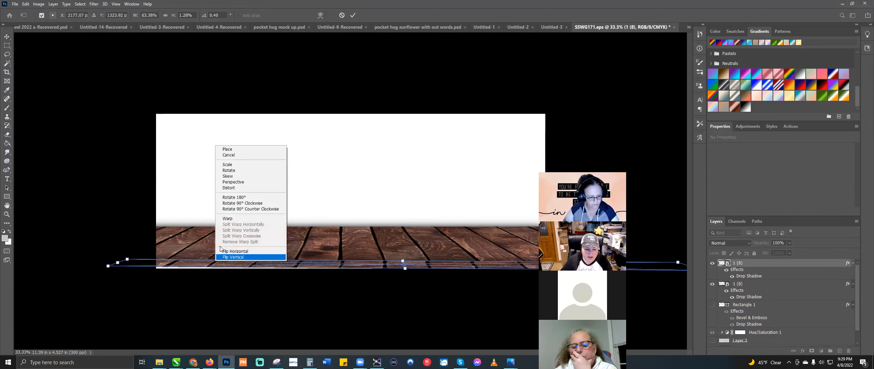
pyautogui.click(235, 176)
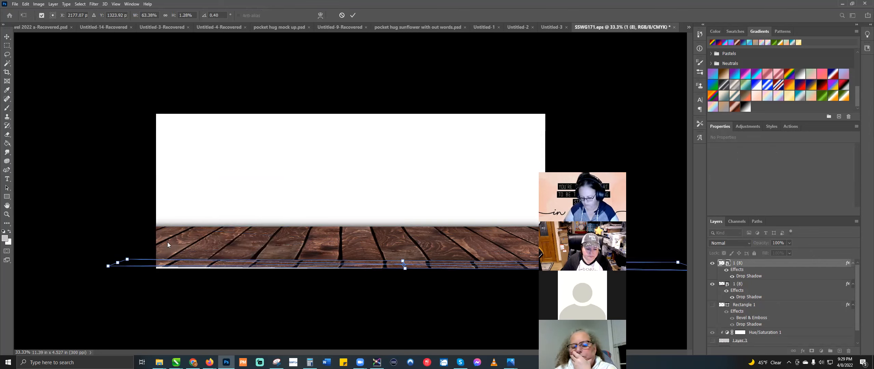
pyautogui.moveTo(127, 258); pyautogui.dragTo(117, 257)
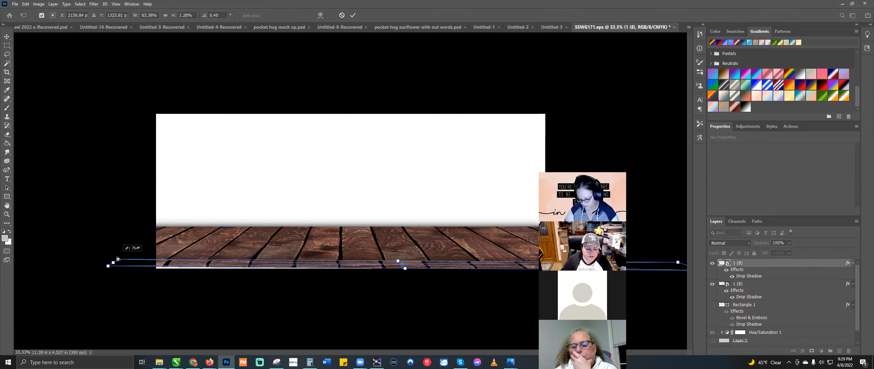
pyautogui.press('Return')
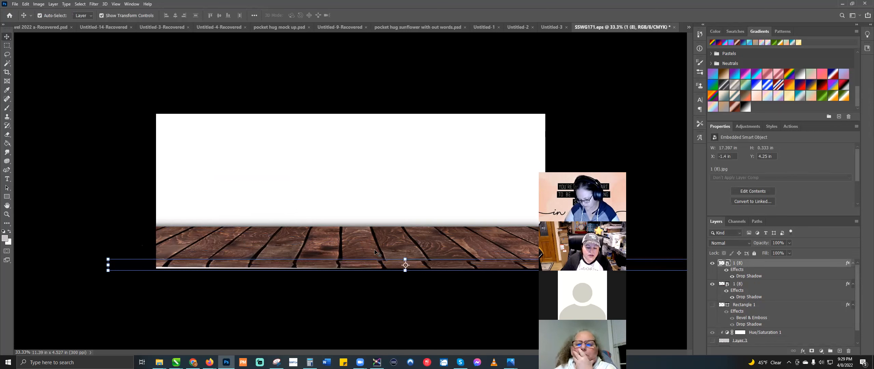
pyautogui.moveTo(405, 233); pyautogui.dragTo(406, 162)
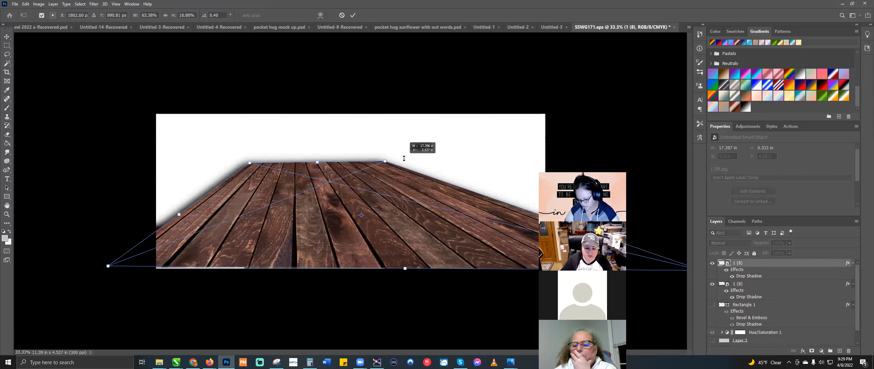
pyautogui.rightClick(383, 206)
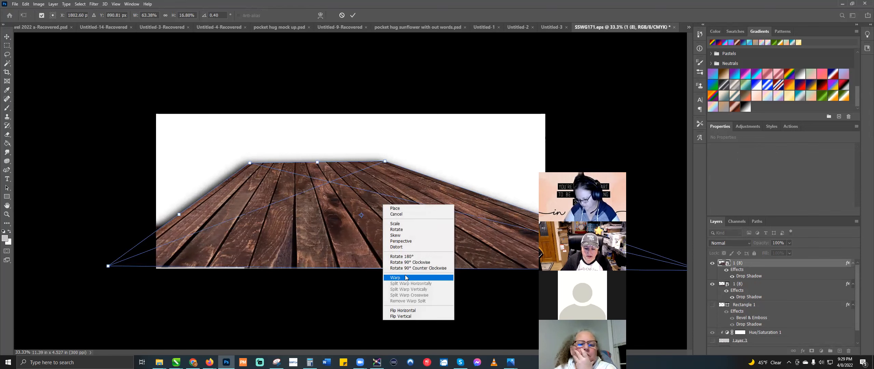
pyautogui.click(419, 262)
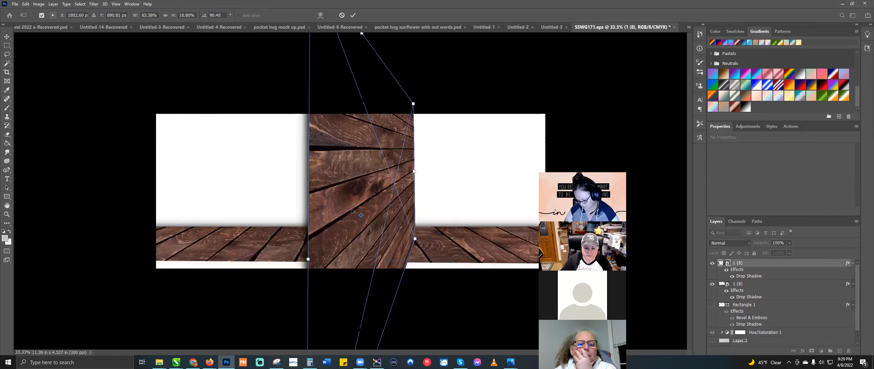
# Step: Distort the wood panel's corners until the panel is flat and square
pyautogui.rightClick(343, 216)
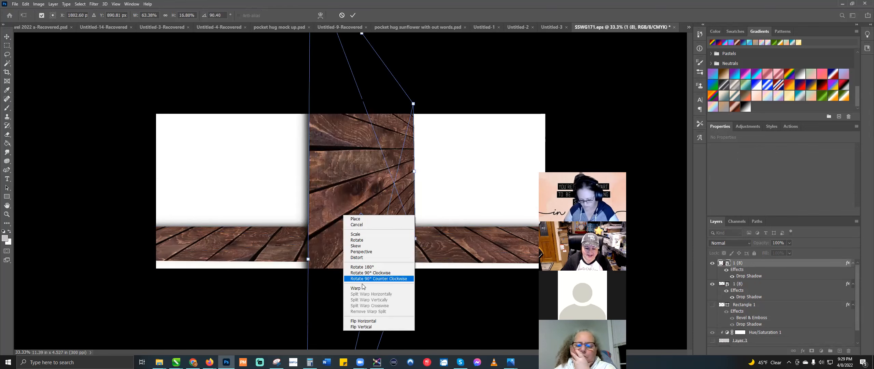
pyautogui.click(356, 258)
pyautogui.moveTo(308, 258); pyautogui.dragTo(170, 184)
pyautogui.moveTo(414, 103); pyautogui.dragTo(417, 89)
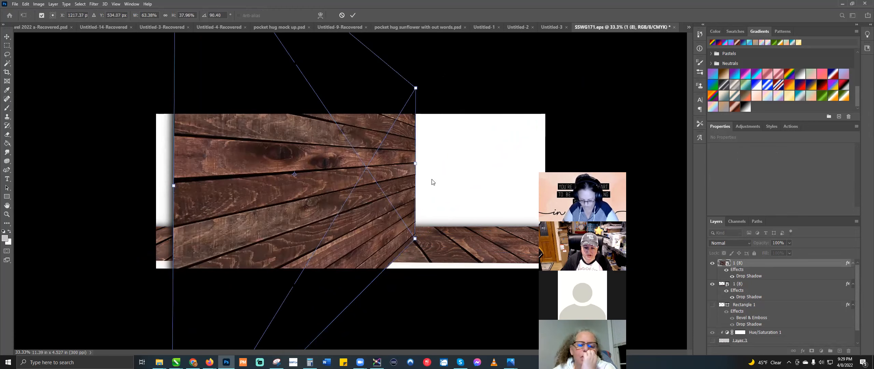
pyautogui.moveTo(414, 239); pyautogui.dragTo(516, 251)
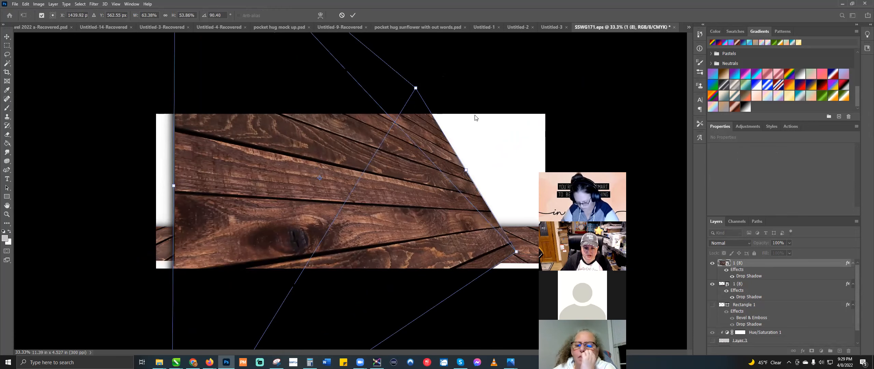
pyautogui.moveTo(455, 78); pyautogui.dragTo(530, 78)
pyautogui.hotkey('ctrl', '-')
pyautogui.hotkey('ctrl', '-')
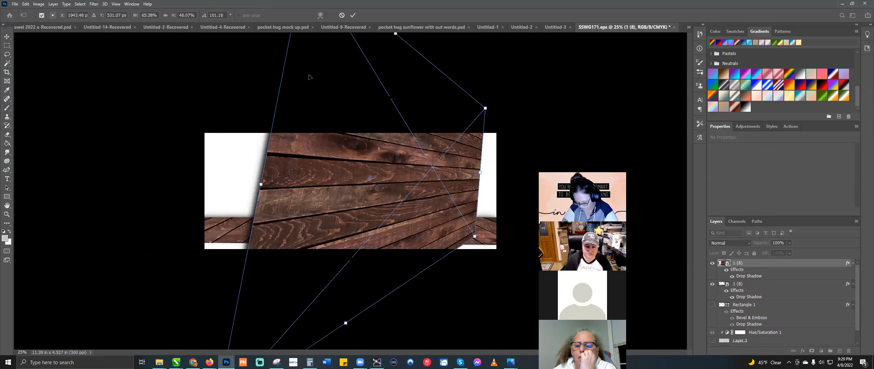
pyautogui.moveTo(321, 36); pyautogui.dragTo(299, 153)
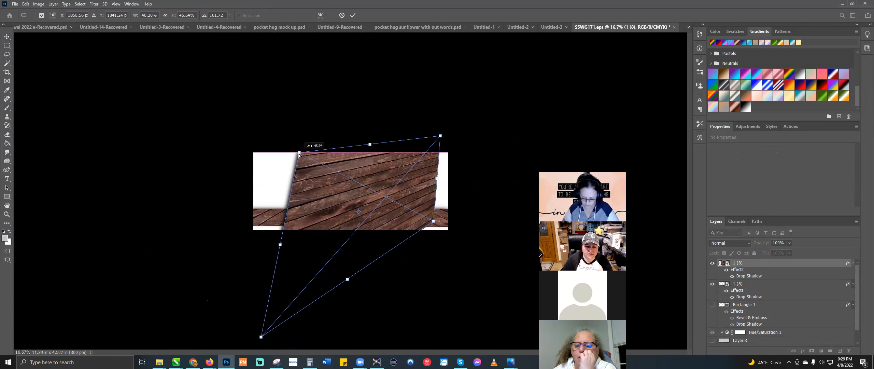
pyautogui.moveTo(440, 136); pyautogui.dragTo(436, 152)
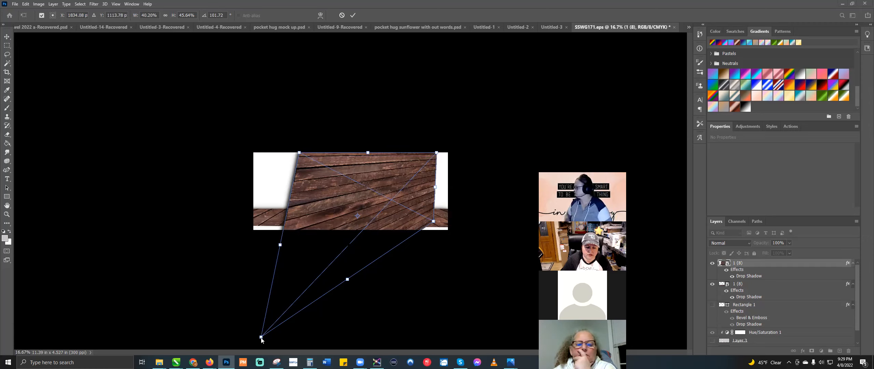
pyautogui.moveTo(261, 337); pyautogui.dragTo(297, 227)
pyautogui.press('Return')
# Step: Move the wood panel down below the canvas and commit the transform
pyautogui.hotkey('ctrl', '+')
pyautogui.hotkey('ctrl', '+')
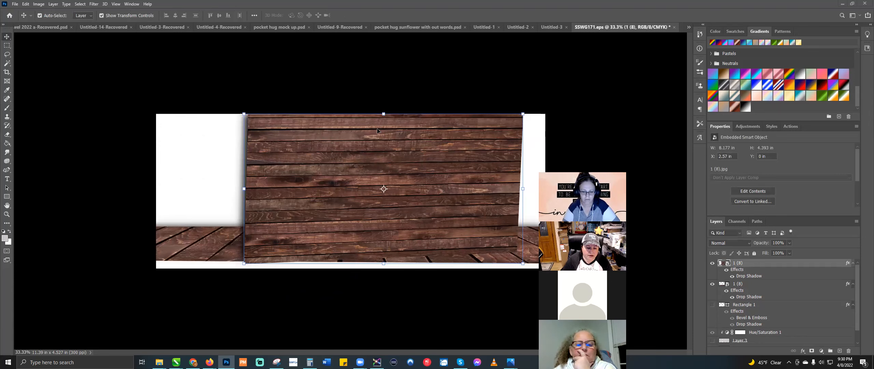
pyautogui.moveTo(333, 223); pyautogui.dragTo(267, 284)
pyautogui.moveTo(430, 335); pyautogui.dragTo(546, 327)
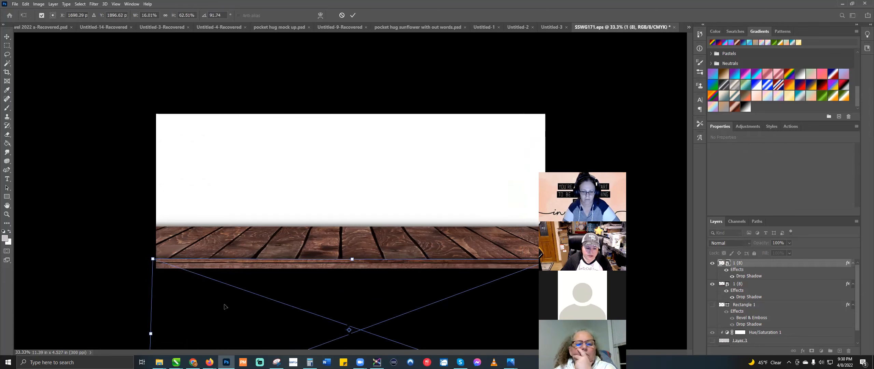
pyautogui.press('Return')
pyautogui.click(559, 181)
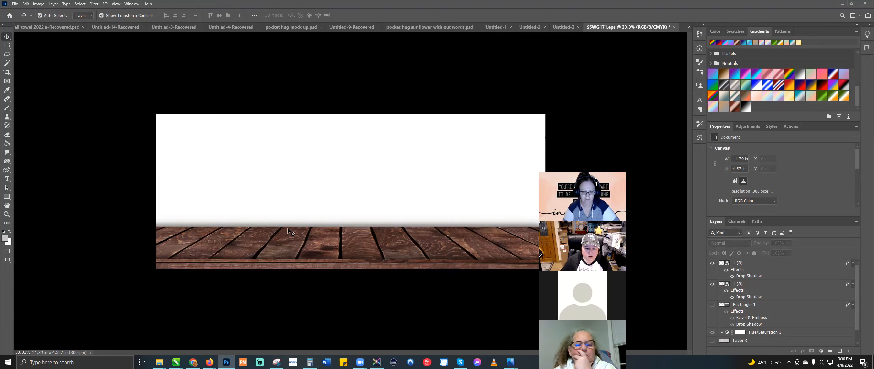
# Step: Rasterize the wood floor strip for spot healing and set the brush size to 33 px
pyautogui.click(321, 243)
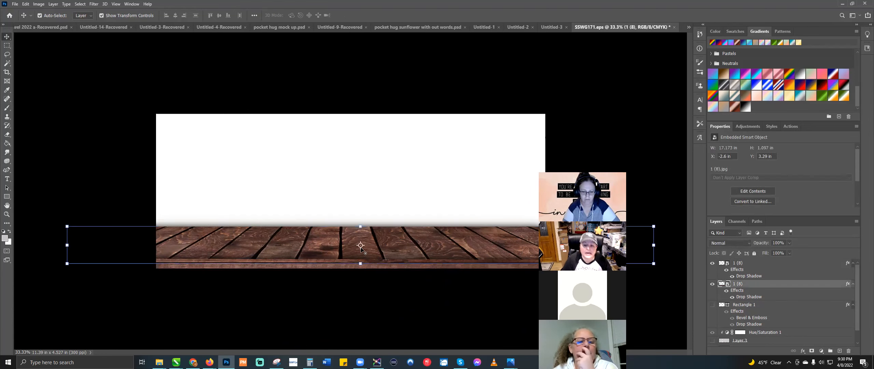
pyautogui.moveTo(361, 225)
pyautogui.mouseDown()
pyautogui.moveTo(356, 202)
pyautogui.moveTo(352, 229)
pyautogui.mouseUp()
pyautogui.press('Escape')
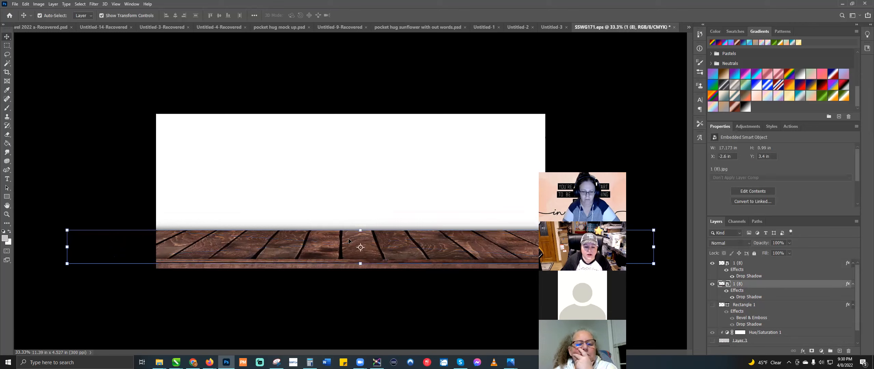
pyautogui.click(8, 100)
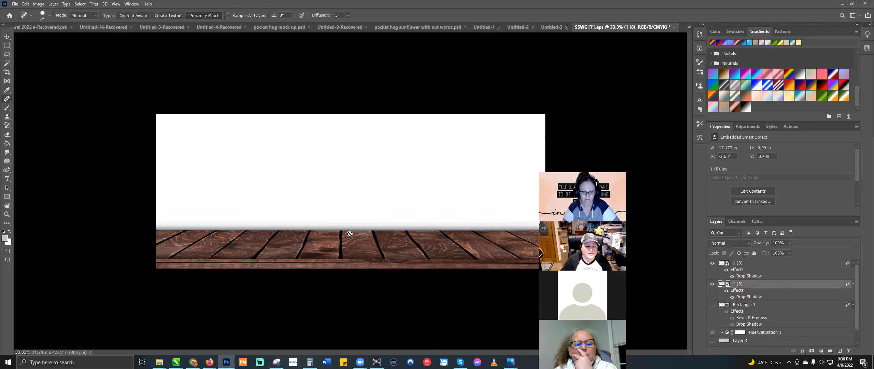
pyautogui.click(360, 236)
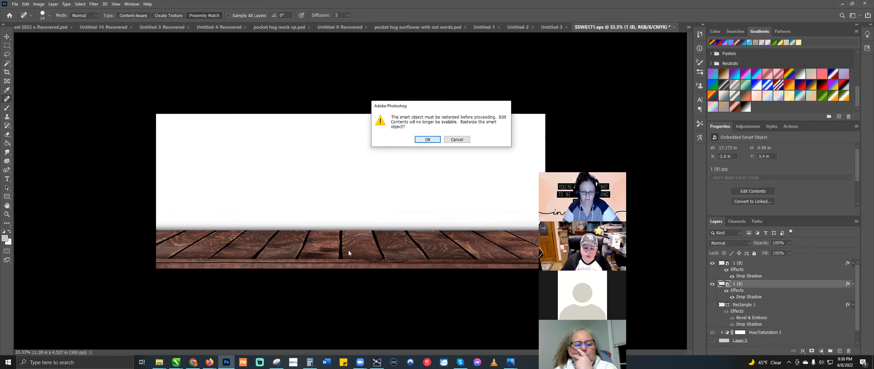
pyautogui.click(428, 140)
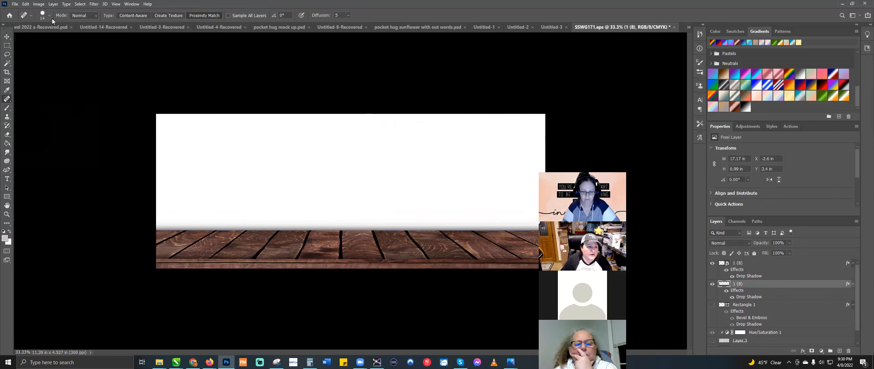
pyautogui.click(43, 16)
pyautogui.moveTo(23, 34); pyautogui.dragTo(24, 34)
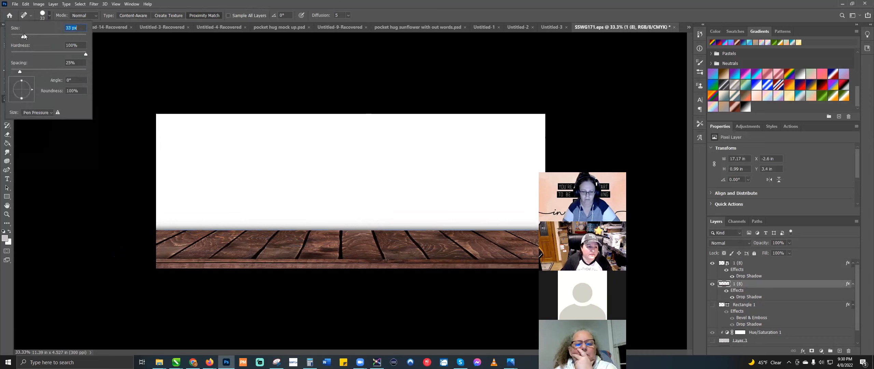
pyautogui.click(42, 16)
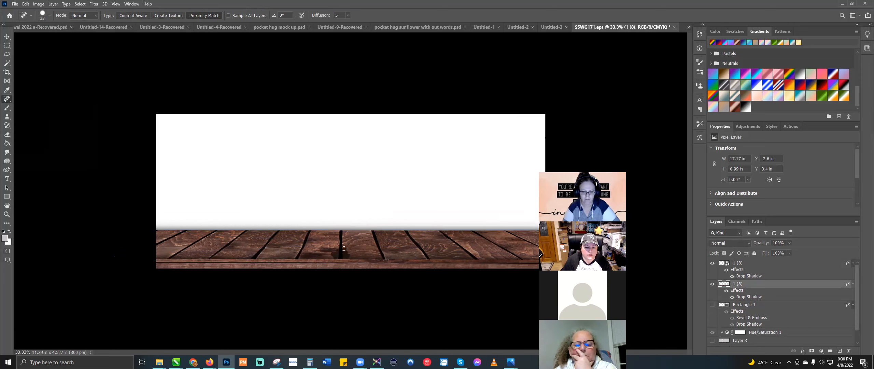
# Step: Heal the dark mark and plank seams, then raise the strip to X −2.74 in, Y 2.46 in
pyautogui.moveTo(342, 242)
pyautogui.mouseDown()
pyautogui.moveTo(342, 230)
pyautogui.moveTo(352, 245)
pyautogui.moveTo(341, 252)
pyautogui.moveTo(338, 241)
pyautogui.mouseUp()
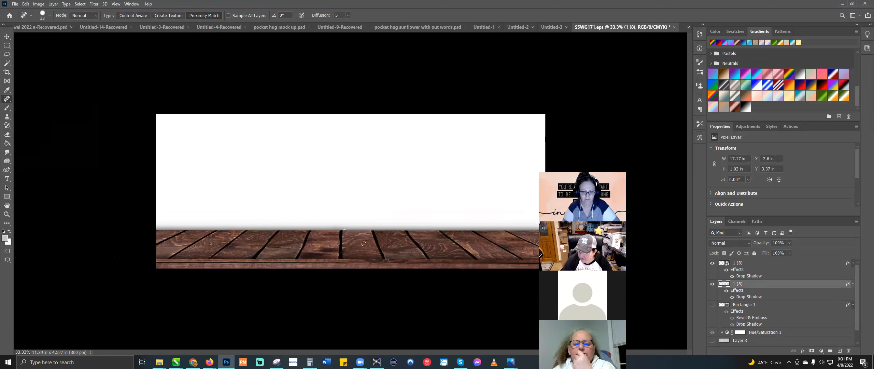
pyautogui.hotkey('ctrl', '+')
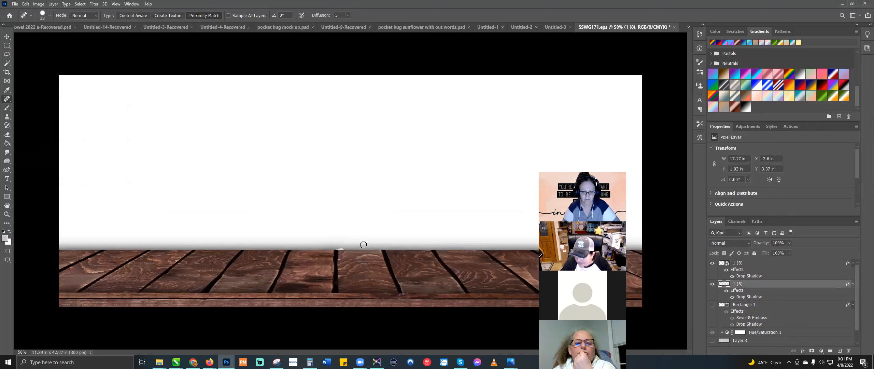
pyautogui.moveTo(346, 278)
pyautogui.mouseDown()
pyautogui.moveTo(360, 259)
pyautogui.moveTo(357, 286)
pyautogui.mouseUp()
pyautogui.moveTo(376, 264)
pyautogui.mouseDown()
pyautogui.moveTo(346, 269)
pyautogui.moveTo(373, 230)
pyautogui.mouseUp()
pyautogui.click(7, 36)
pyautogui.hotkey('ctrl', '+')
pyautogui.hotkey('ctrl', '+')
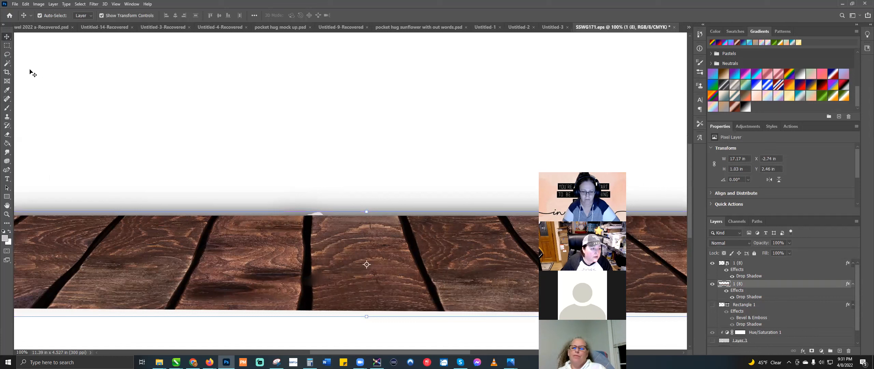
# Step: Spot-heal along the top of the boards and across the dark crack
pyautogui.click(7, 99)
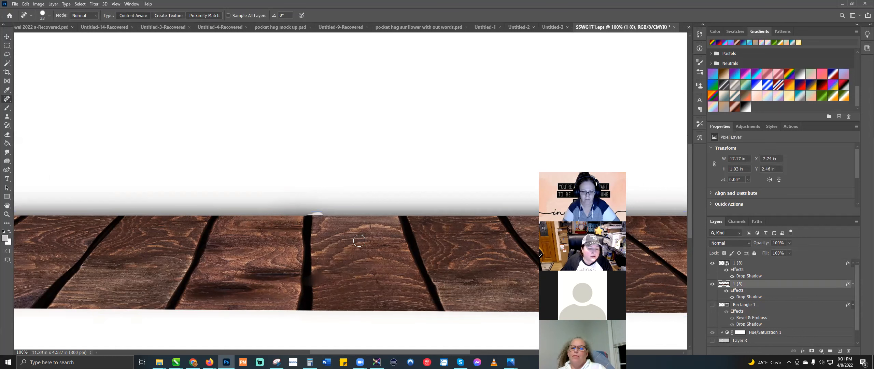
pyautogui.moveTo(326, 231)
pyautogui.mouseDown()
pyautogui.moveTo(297, 250)
pyautogui.moveTo(328, 247)
pyautogui.moveTo(281, 271)
pyautogui.moveTo(331, 279)
pyautogui.moveTo(269, 285)
pyautogui.moveTo(291, 264)
pyautogui.moveTo(358, 257)
pyautogui.moveTo(335, 225)
pyautogui.mouseUp()
pyautogui.click(301, 273)
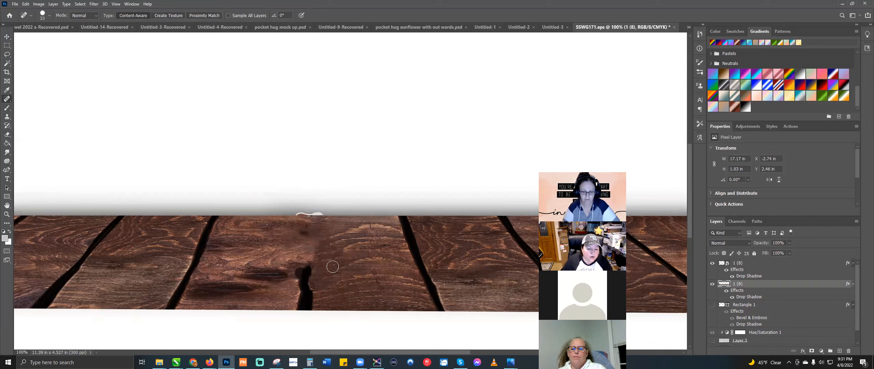
pyautogui.moveTo(290, 275)
pyautogui.mouseDown()
pyautogui.moveTo(337, 276)
pyautogui.moveTo(333, 287)
pyautogui.mouseUp()
pyautogui.moveTo(279, 286)
pyautogui.mouseDown()
pyautogui.moveTo(334, 290)
pyautogui.moveTo(310, 277)
pyautogui.moveTo(297, 293)
pyautogui.moveTo(342, 292)
pyautogui.moveTo(271, 298)
pyautogui.moveTo(330, 296)
pyautogui.moveTo(289, 301)
pyautogui.moveTo(327, 302)
pyautogui.moveTo(296, 303)
pyautogui.moveTo(311, 272)
pyautogui.mouseUp()
pyautogui.click(309, 293)
pyautogui.click(310, 282)
# Step: Dab away the small grain and knot marks around the crack
pyautogui.click(373, 238)
pyautogui.click(308, 270)
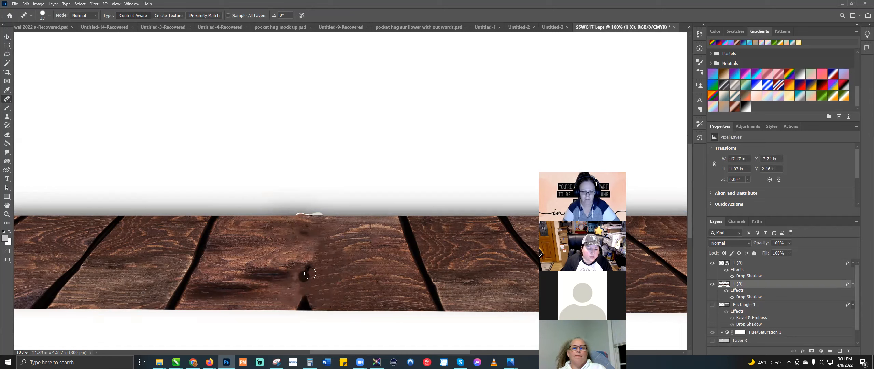
pyautogui.click(368, 235)
pyautogui.click(369, 226)
pyautogui.click(382, 237)
pyautogui.click(378, 273)
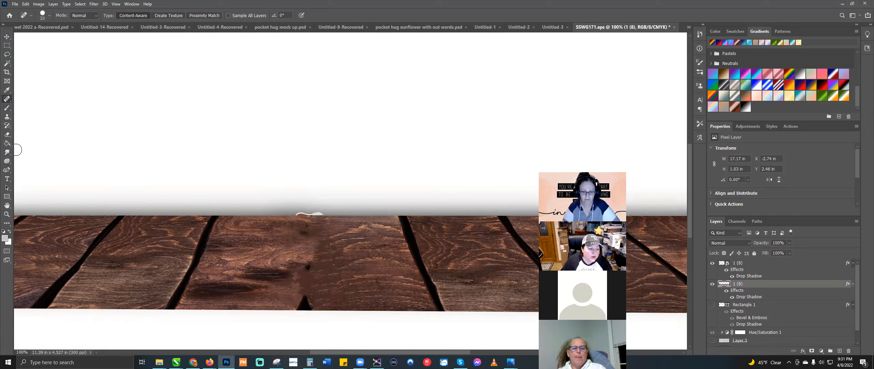
# Step: Heal the remaining spots and smooth the wood seam with healing strokes
pyautogui.click(7, 134)
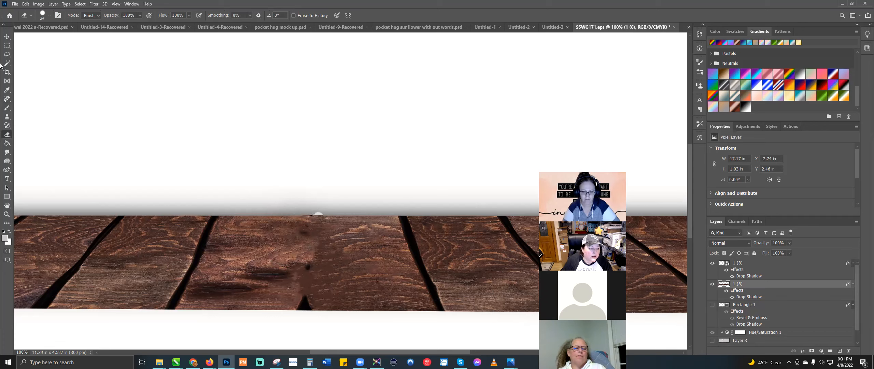
pyautogui.click(6, 99)
pyautogui.click(261, 254)
pyautogui.click(276, 265)
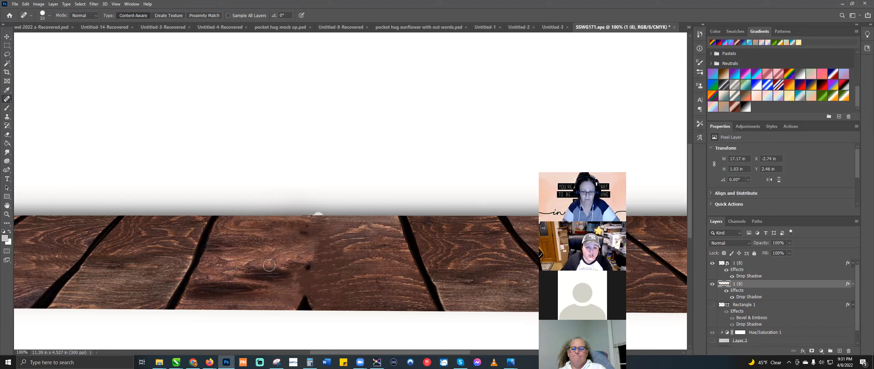
pyautogui.moveTo(284, 253); pyautogui.dragTo(283, 268)
pyautogui.moveTo(308, 246); pyautogui.dragTo(293, 268)
pyautogui.moveTo(329, 250); pyautogui.dragTo(274, 266)
pyautogui.moveTo(363, 251); pyautogui.dragTo(320, 258)
pyautogui.moveTo(359, 233); pyautogui.dragTo(325, 243)
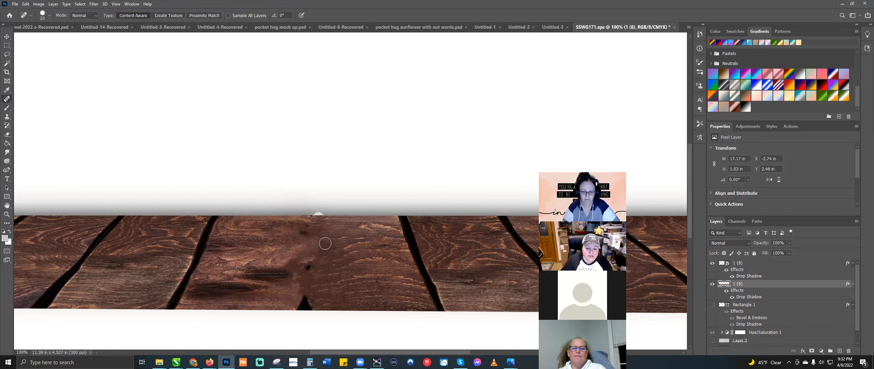
# Step: Zoom out to the full canvas and delete the wood floor layer 1 (8)
pyautogui.click(7, 36)
pyautogui.hotkey('ctrl', '-')
pyautogui.hotkey('ctrl', '-')
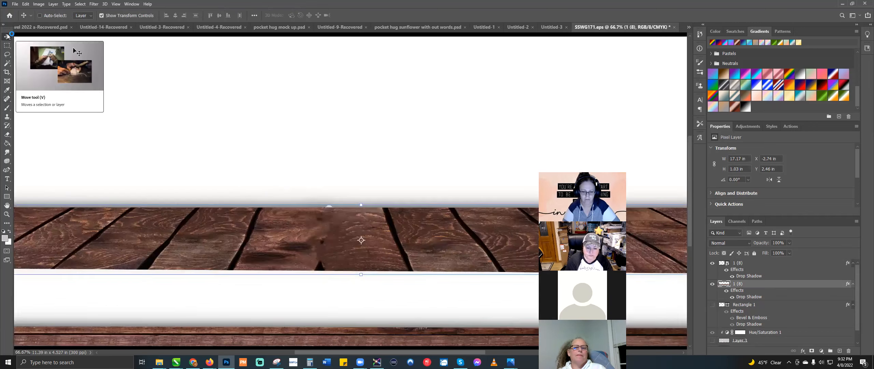
pyautogui.hotkey('ctrl', '-')
pyautogui.press('Delete')
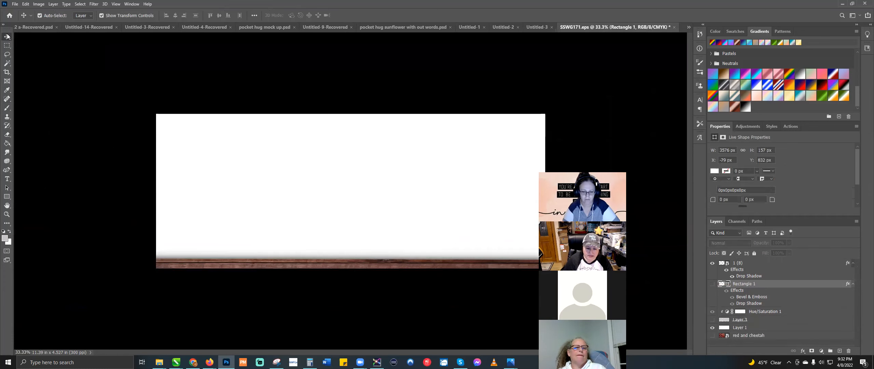
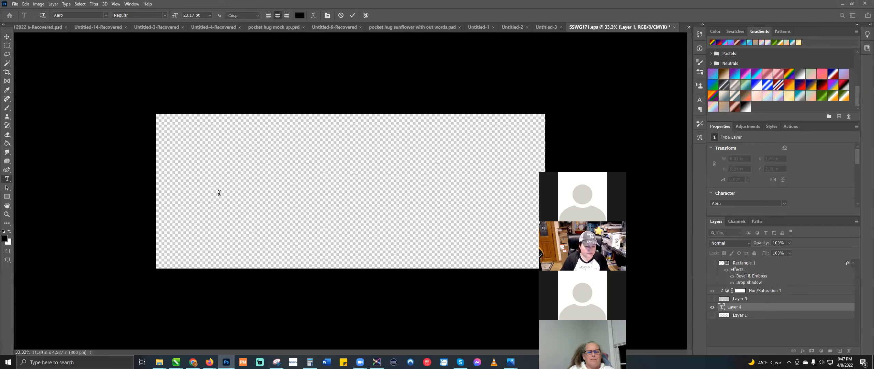
# Step: Type 'Marvin' and scale the text up to about 8.44 × 4 in across the canvas
pyautogui.write('Marvin')
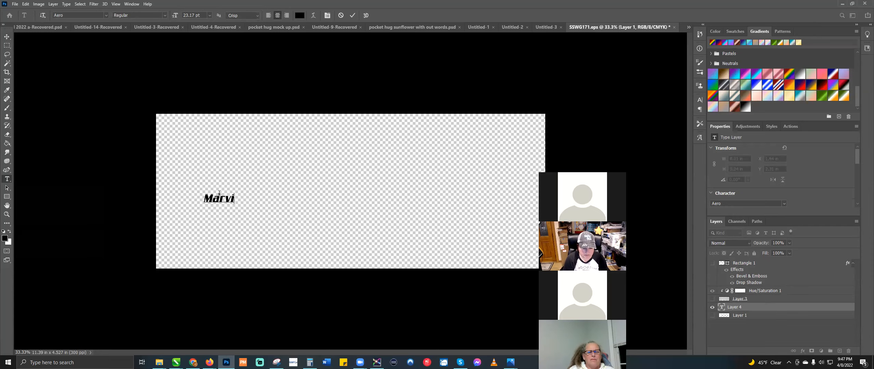
pyautogui.click(6, 37)
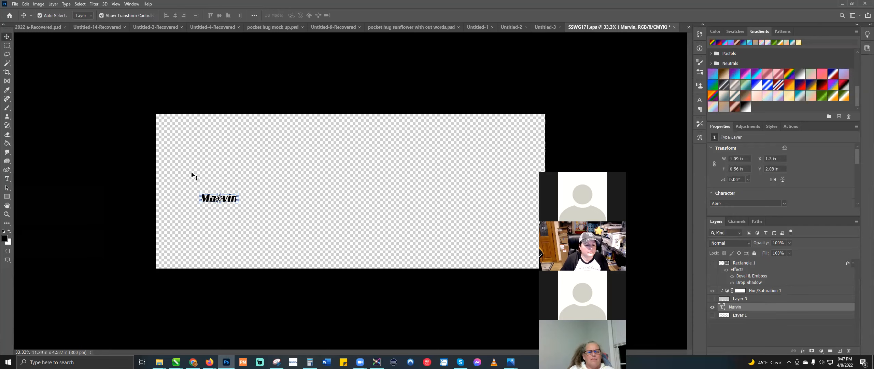
pyautogui.hotkey('ctrl', 't')
pyautogui.moveTo(238, 194); pyautogui.dragTo(446, 159)
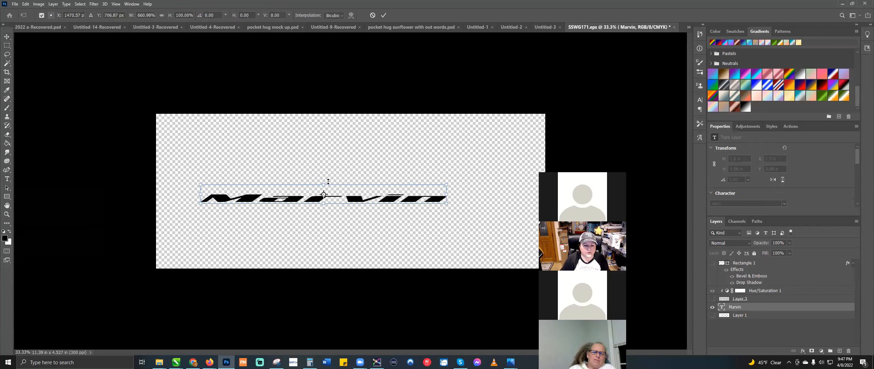
pyautogui.moveTo(312, 184); pyautogui.dragTo(324, 109)
pyautogui.moveTo(446, 203); pyautogui.dragTo(490, 244)
pyautogui.press('Return')
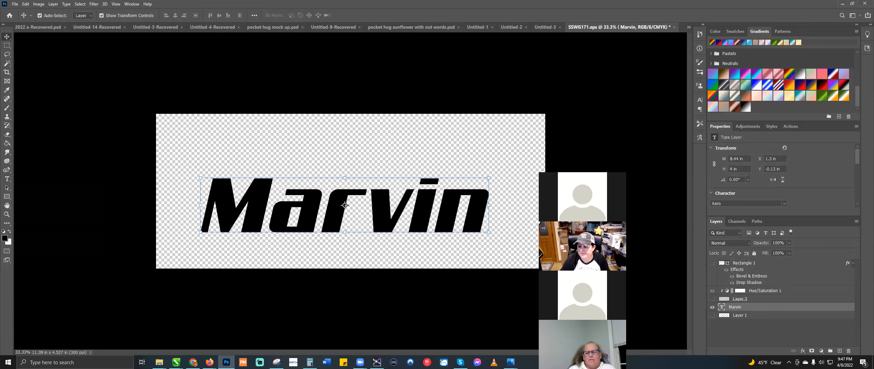
# Step: Rasterize the Marvin type layer and draw a rectangular marquee around the word
pyautogui.rightClick(788, 307)
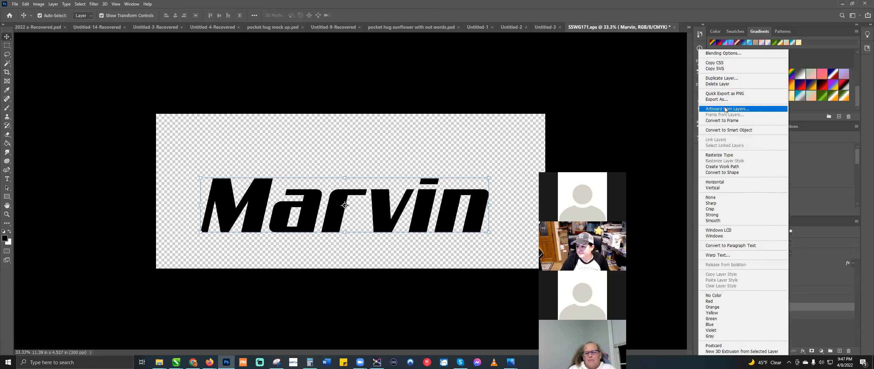
pyautogui.click(720, 155)
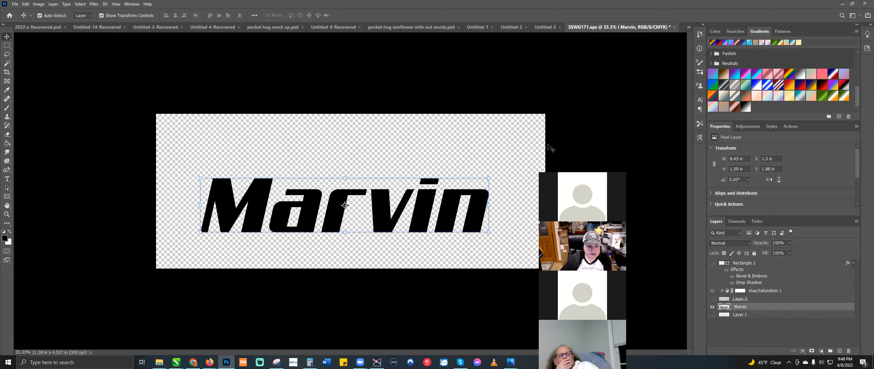
pyautogui.click(7, 46)
pyautogui.moveTo(193, 170); pyautogui.dragTo(497, 244)
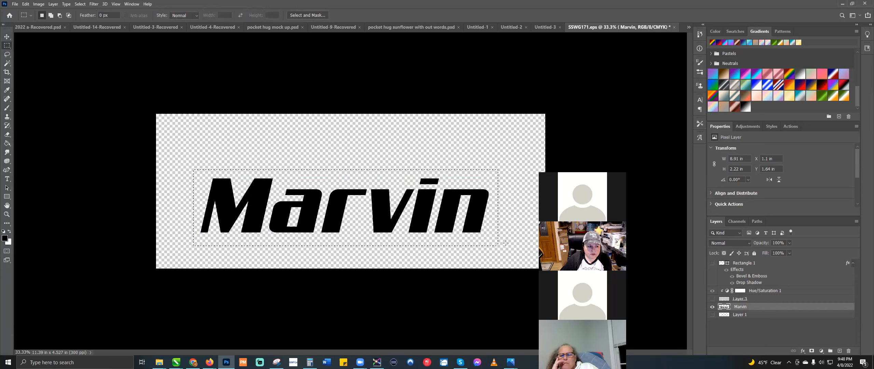
pyautogui.click(67, 4)
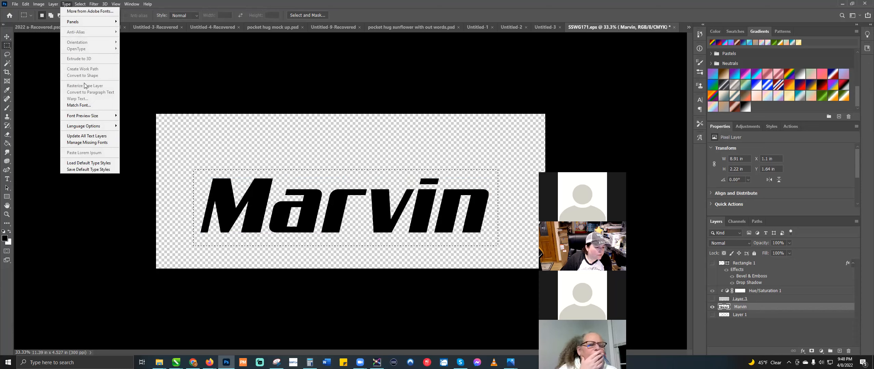
pyautogui.click(87, 107)
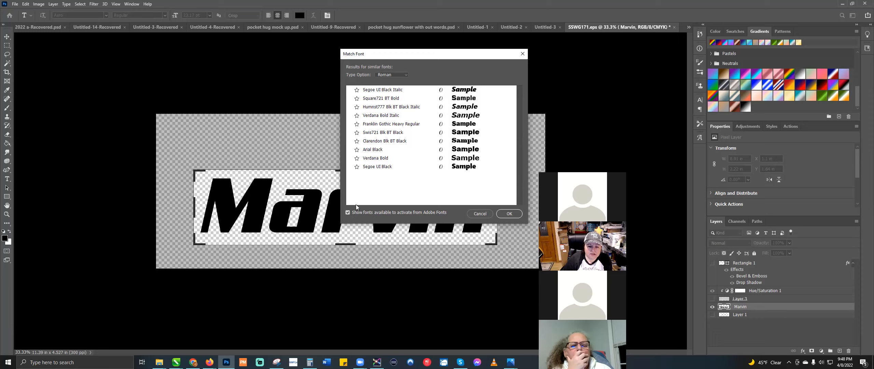
pyautogui.click(348, 213)
pyautogui.click(406, 75)
pyautogui.click(406, 75)
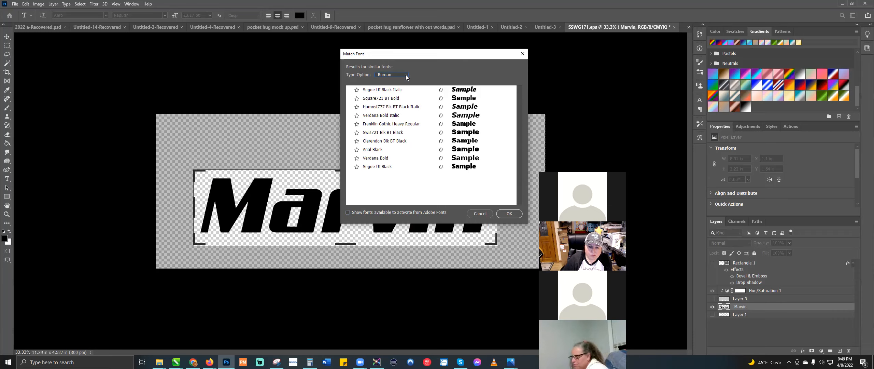
pyautogui.click(512, 215)
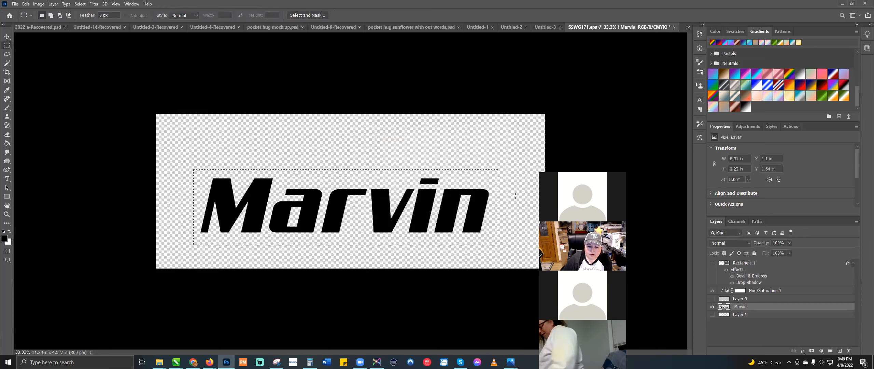
# Step: Clear the selection and run Match Font again on the Marvin lettering
pyautogui.hotkey('ctrl', 'd')
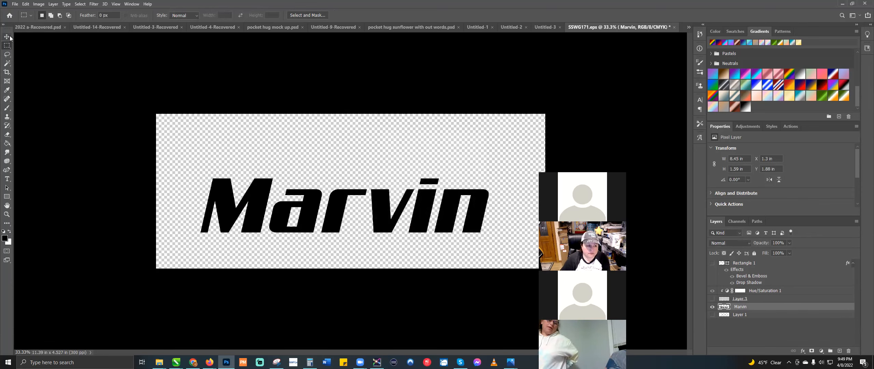
pyautogui.click(66, 4)
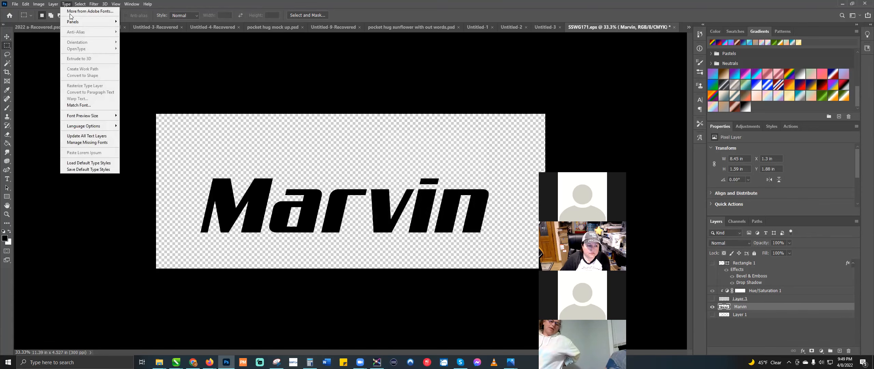
pyautogui.click(91, 105)
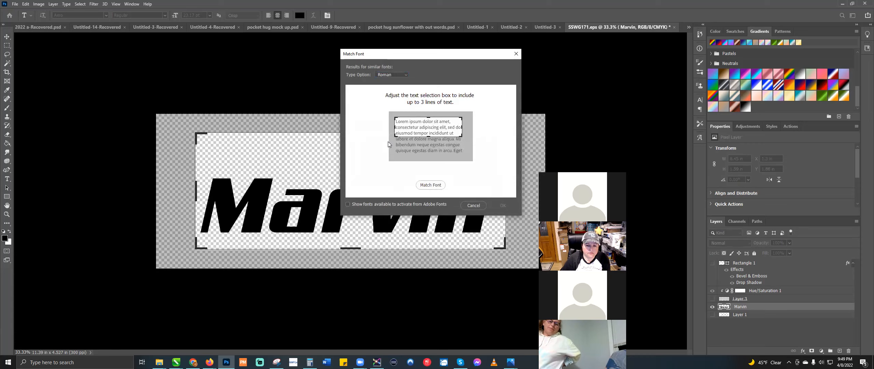
pyautogui.click(432, 186)
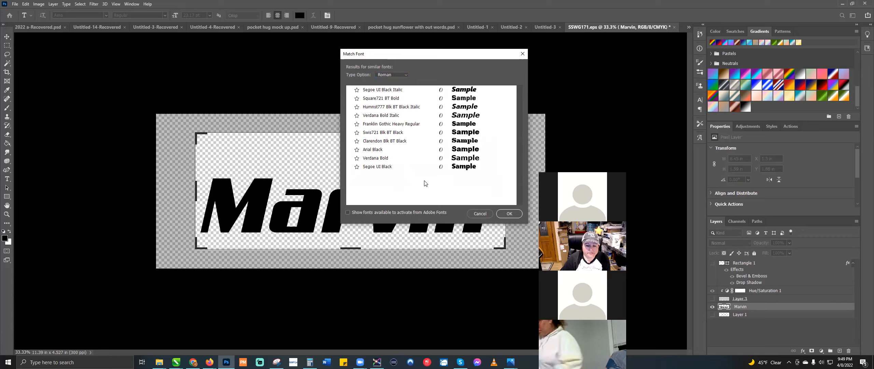
# Step: Toggle Adobe Fonts on and back off, keeping Segoe UI Black Italic on top, then close Match Font
pyautogui.click(347, 212)
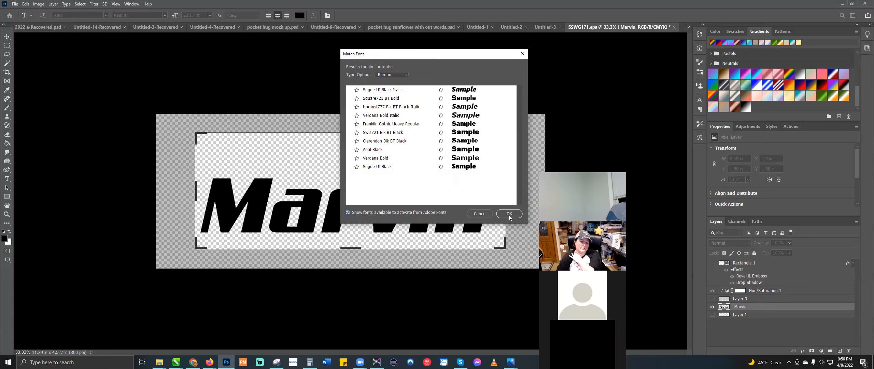
pyautogui.click(350, 212)
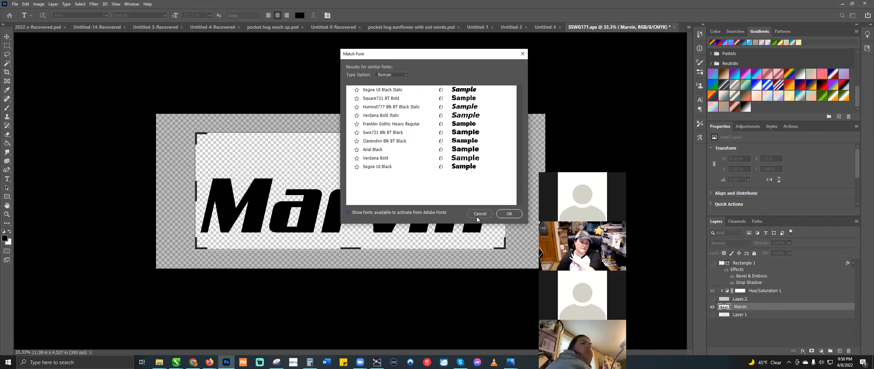
pyautogui.click(509, 213)
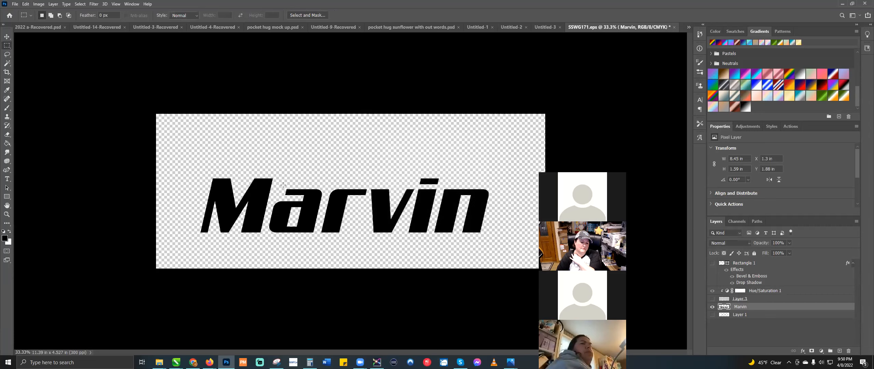
pyautogui.press('v')
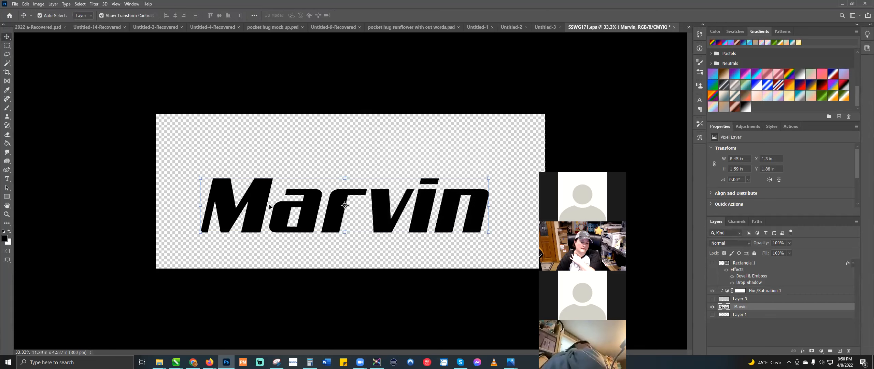
pyautogui.click(65, 4)
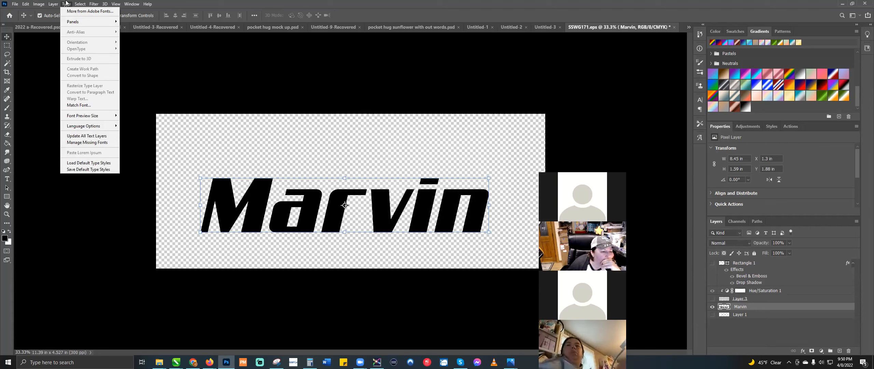
pyautogui.moveTo(103, 128)
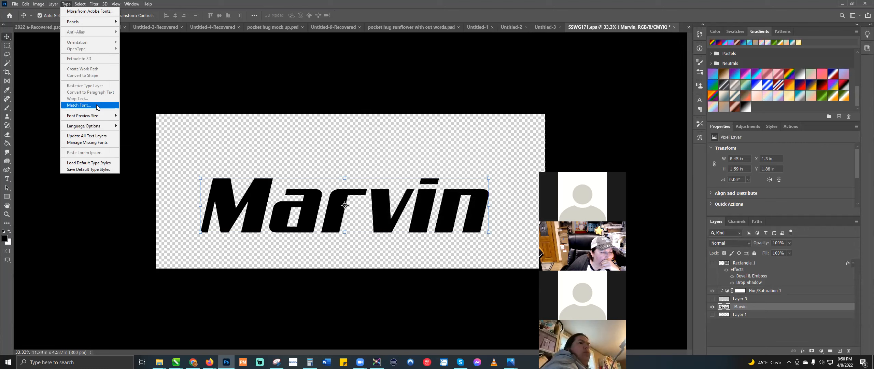
pyautogui.click(85, 105)
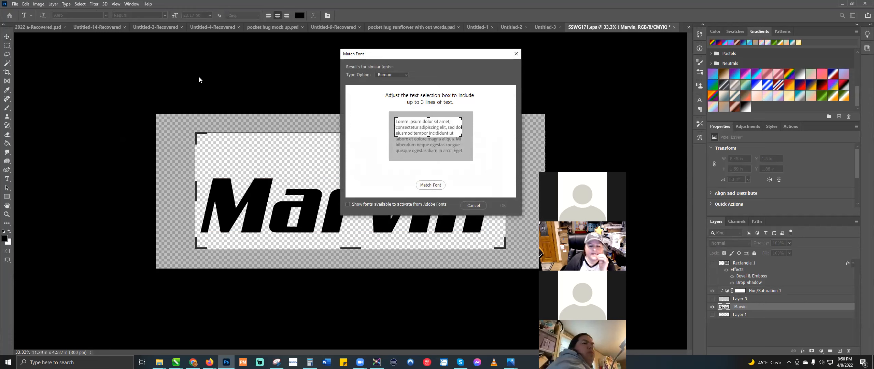
pyautogui.click(438, 186)
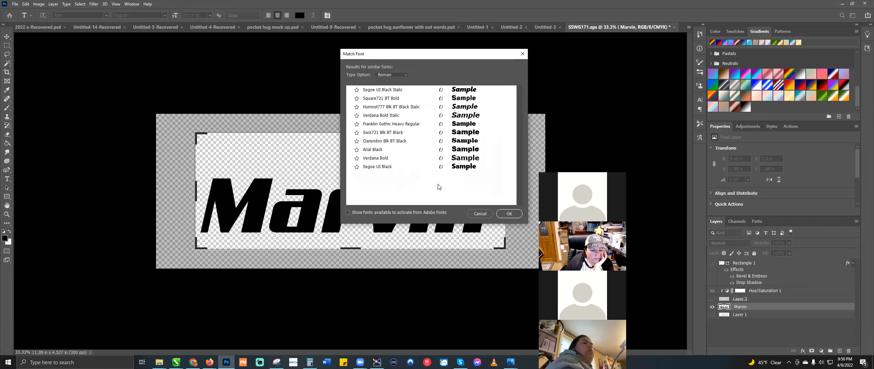
pyautogui.click(391, 99)
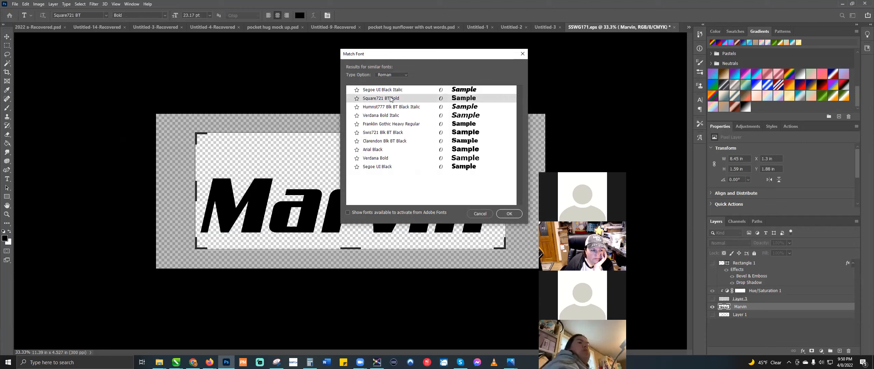
pyautogui.click(392, 90)
pyautogui.click(391, 116)
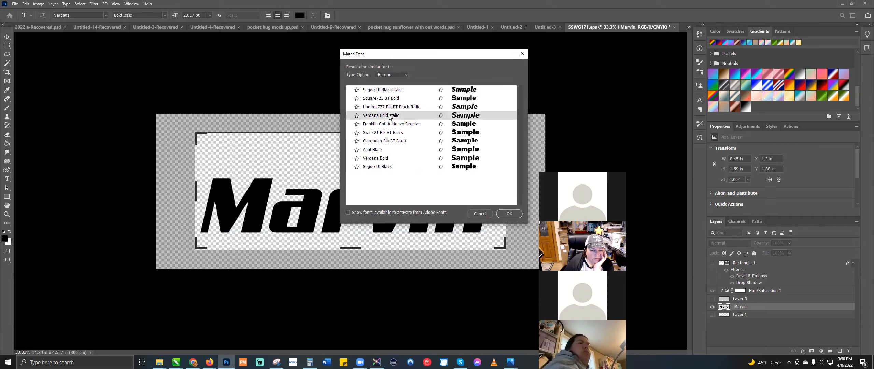
pyautogui.click(391, 124)
pyautogui.click(389, 134)
pyautogui.click(388, 141)
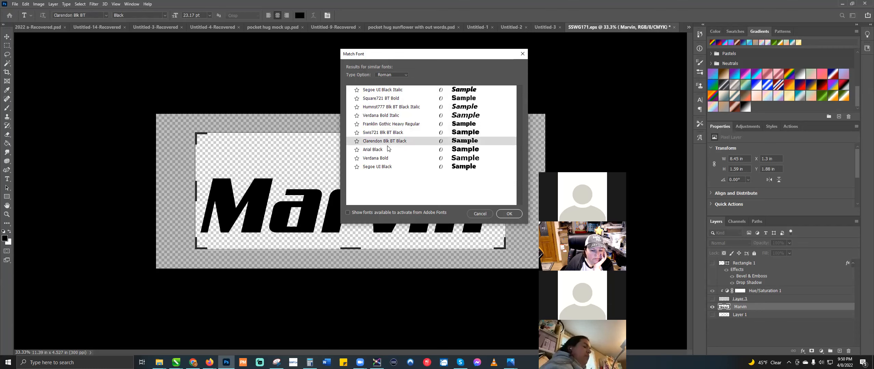
pyautogui.click(382, 150)
pyautogui.click(377, 158)
pyautogui.click(479, 213)
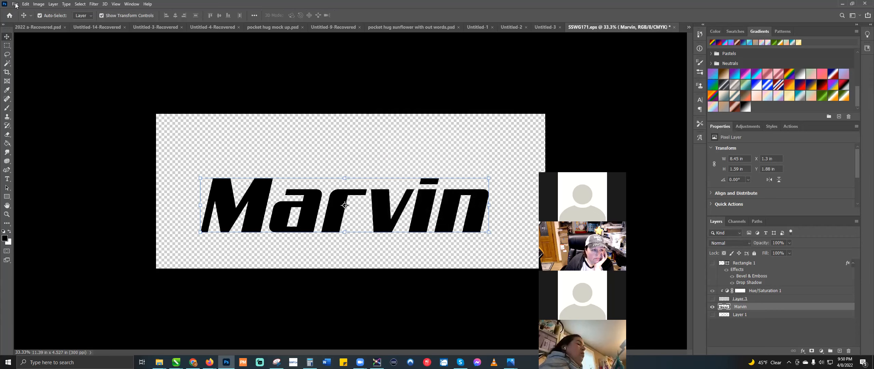
pyautogui.click(9, 183)
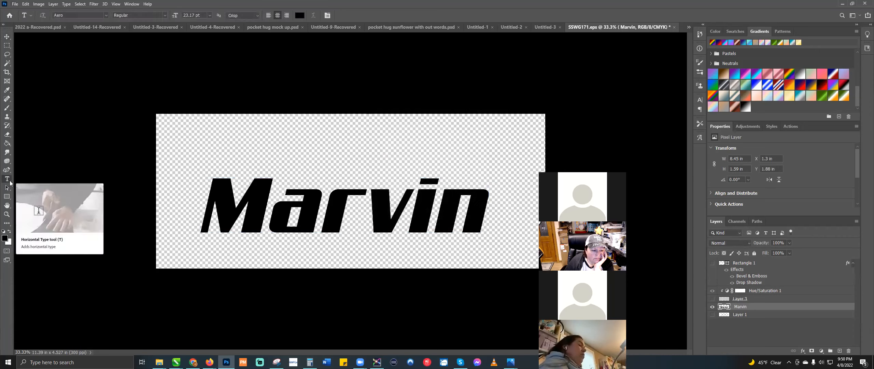
pyautogui.rightClick(8, 179)
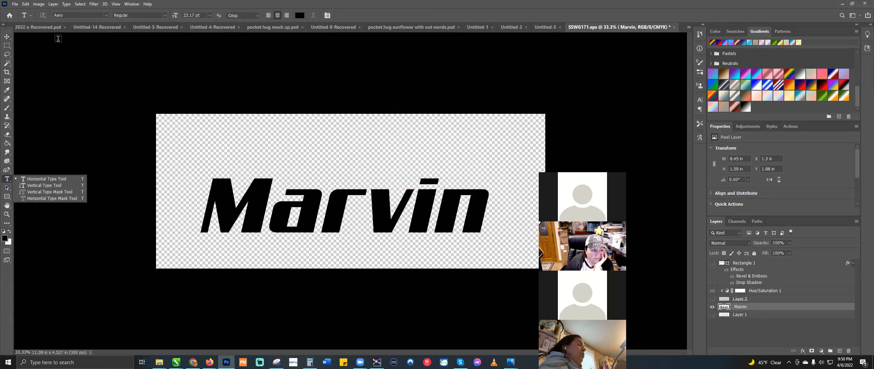
pyautogui.click(7, 37)
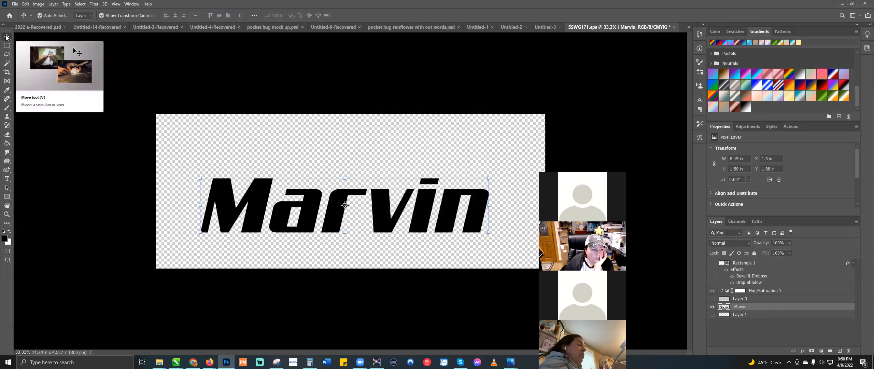
pyautogui.click(66, 5)
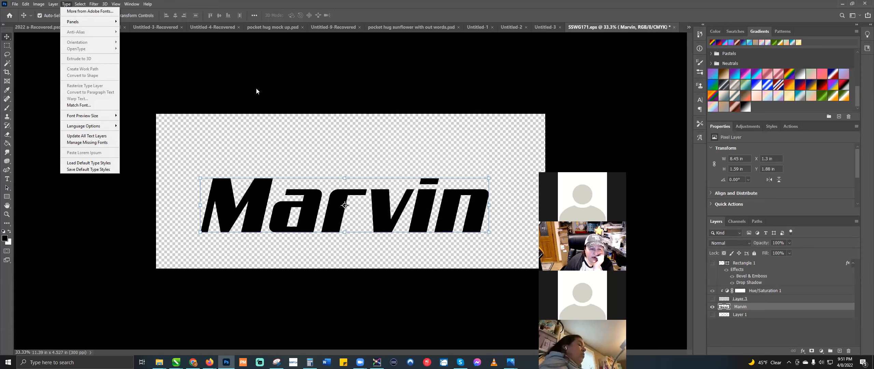
pyautogui.click(239, 126)
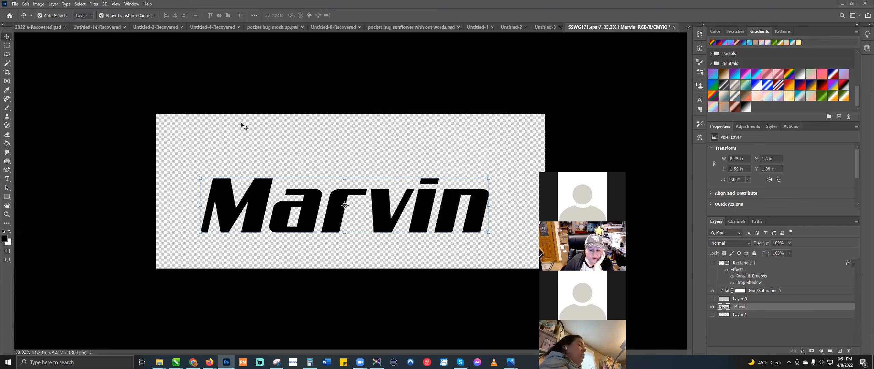